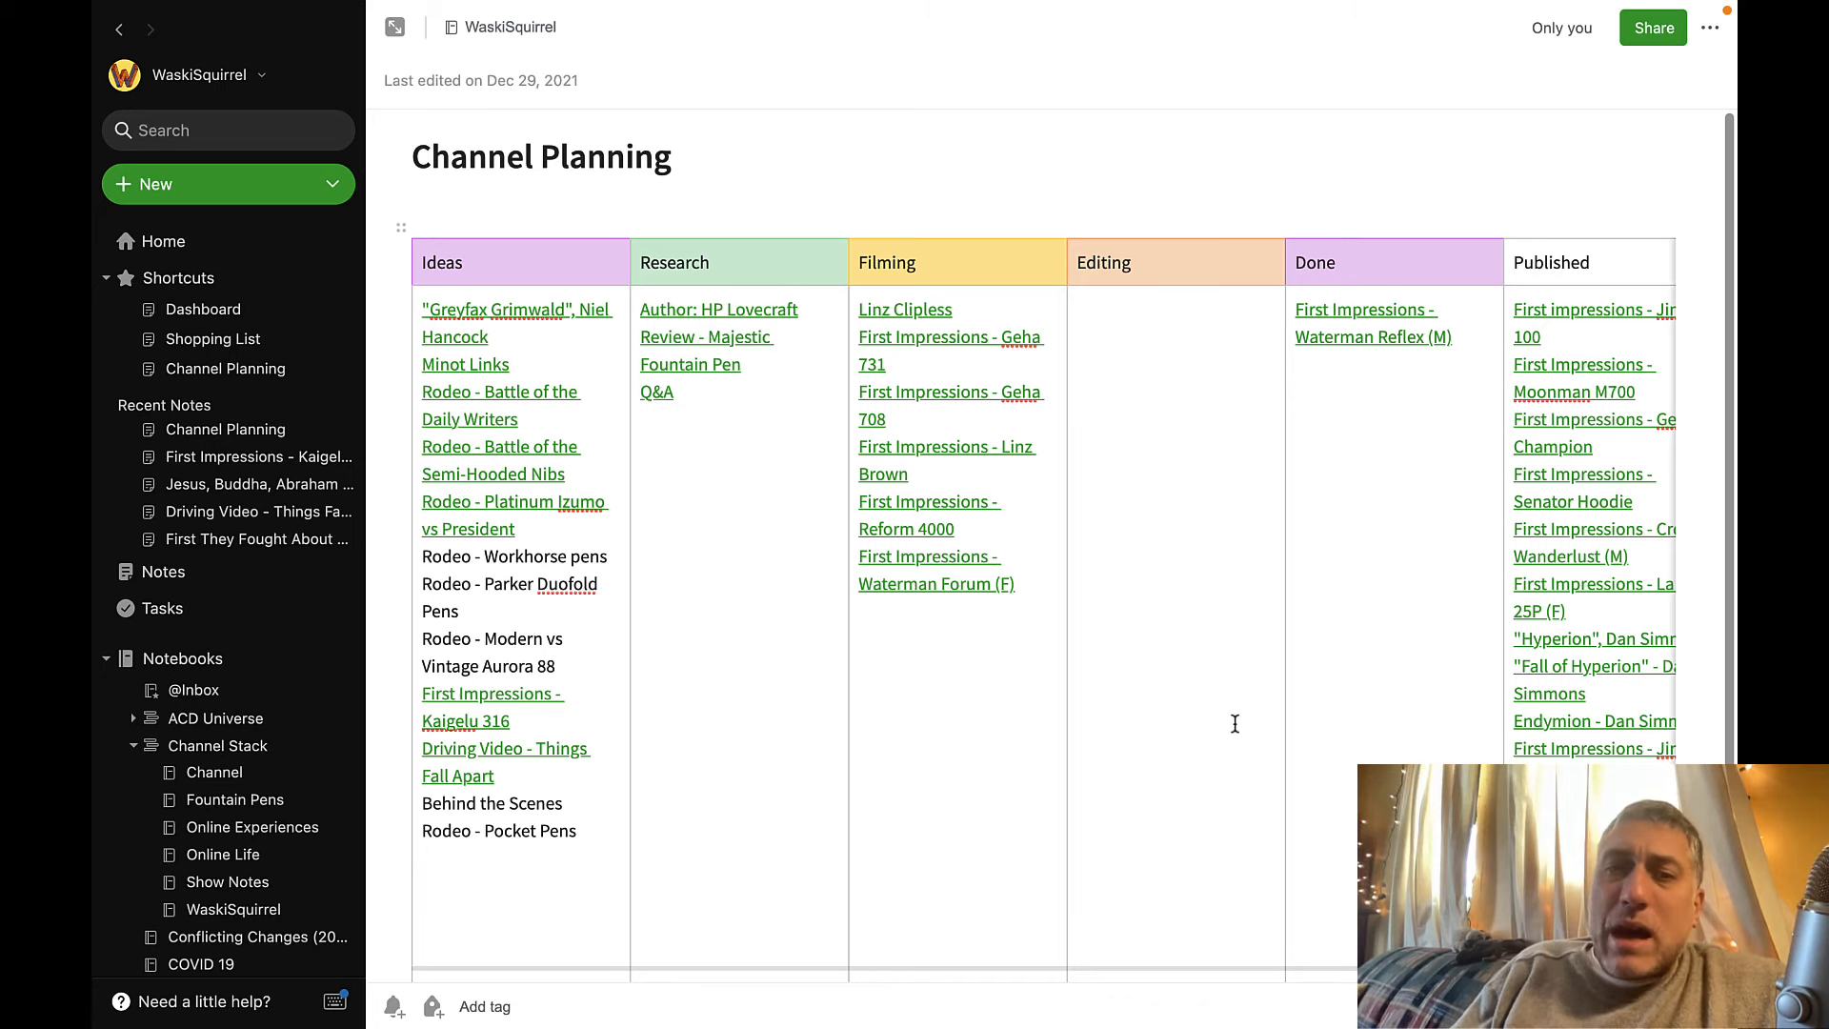
# Move the "First Impressions - Waterman Reflex (M)" entry from the Done column to the start of the Published column.
pyautogui.scroll(-1, 626, 770)
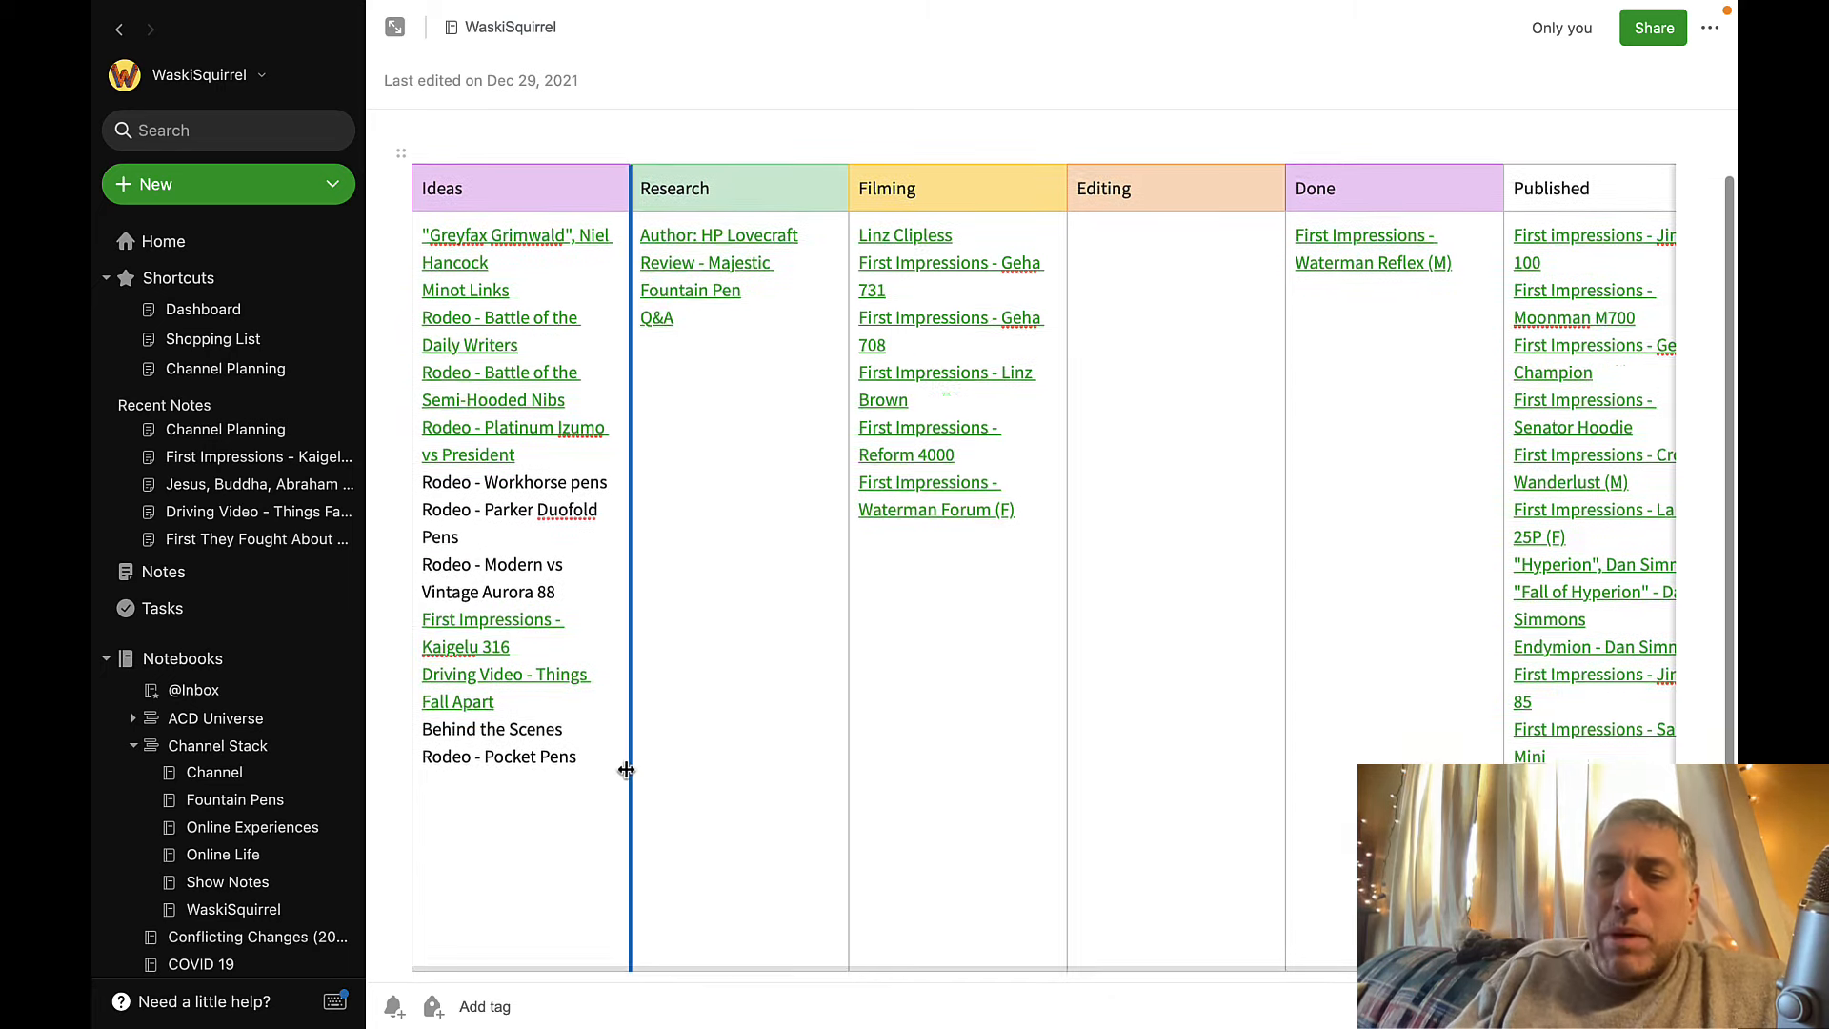
pyautogui.scroll(1, 626, 770)
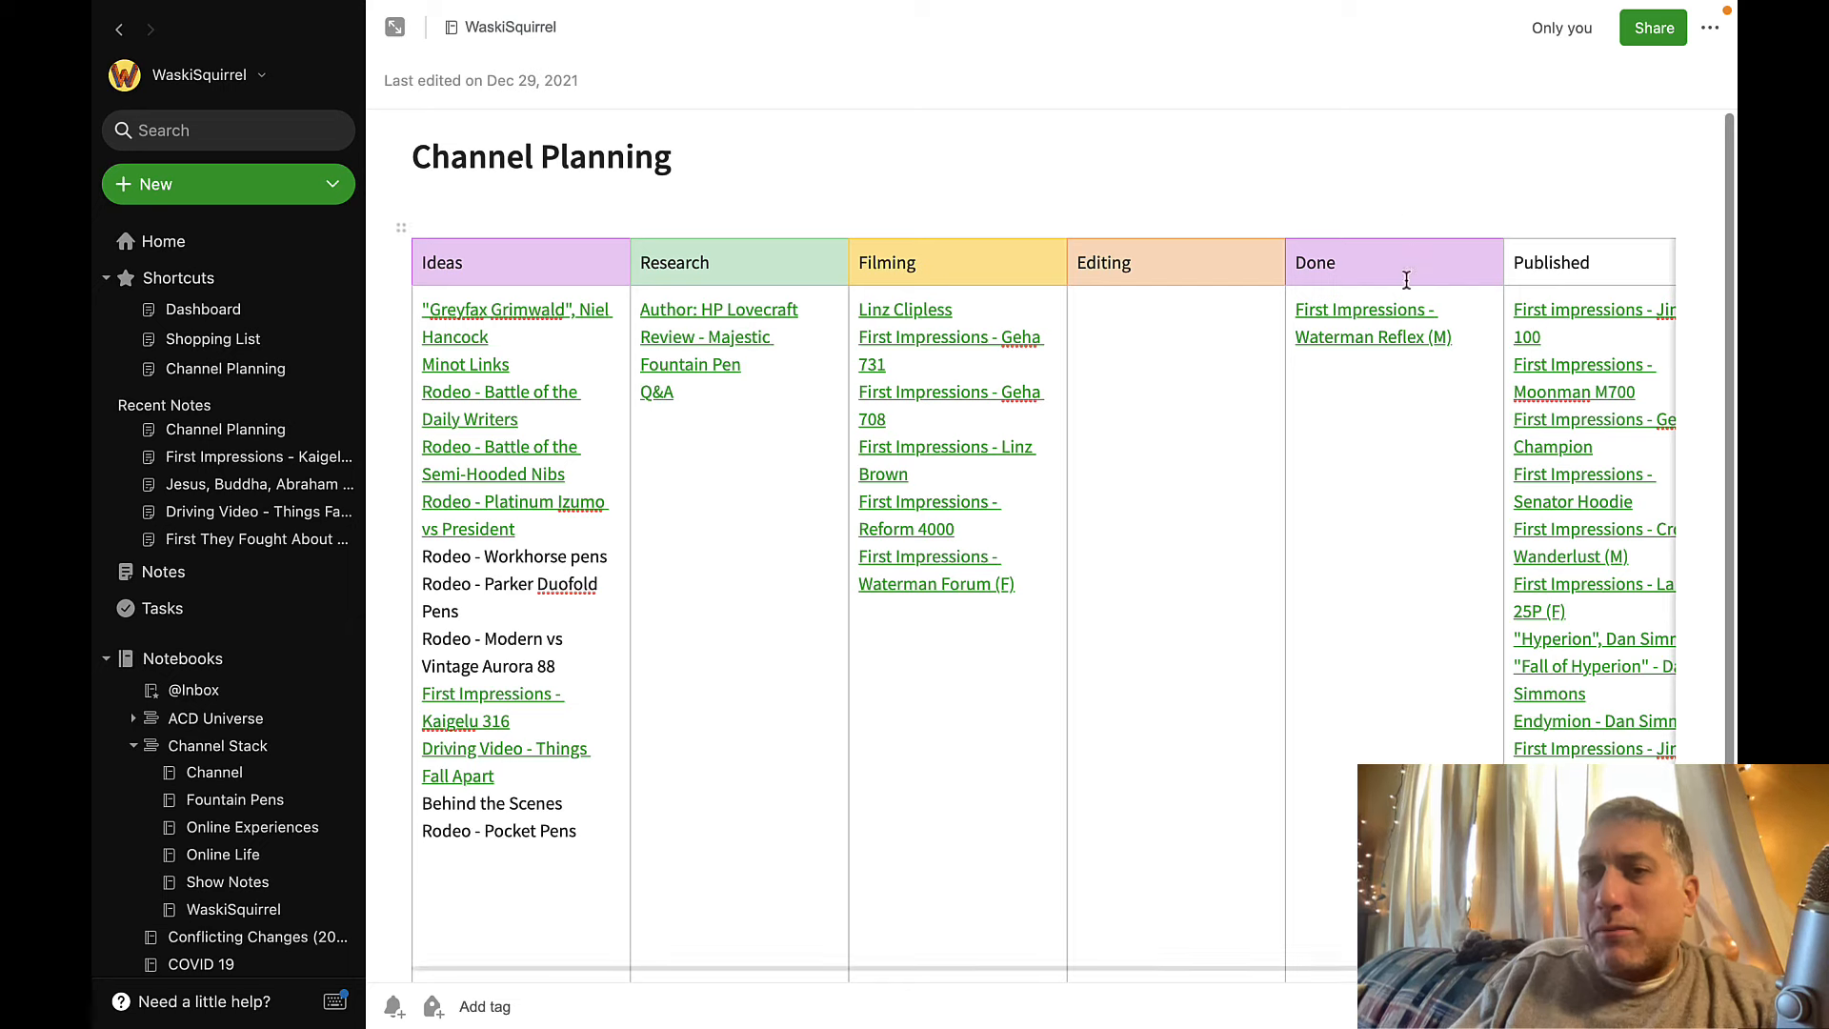
pyautogui.click(1444, 339)
pyautogui.moveTo(1442, 341); pyautogui.dragTo(1290, 314)
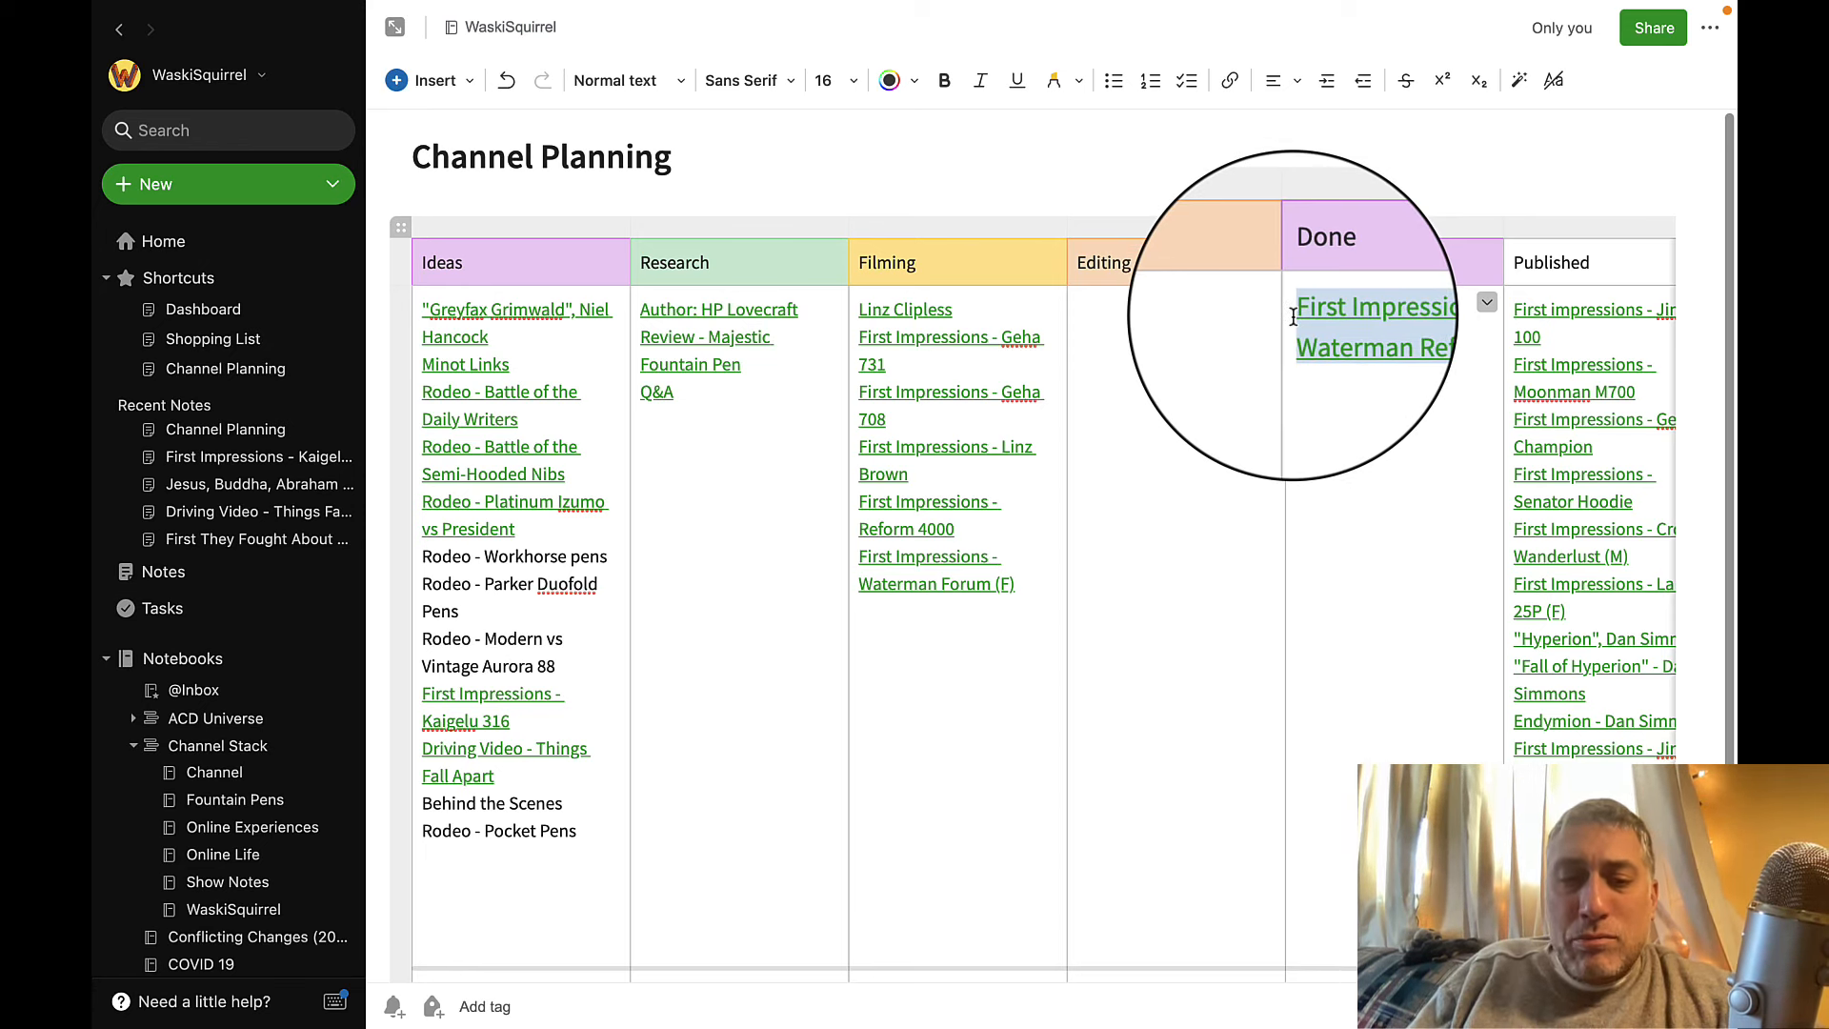
pyautogui.press('BackSpace')
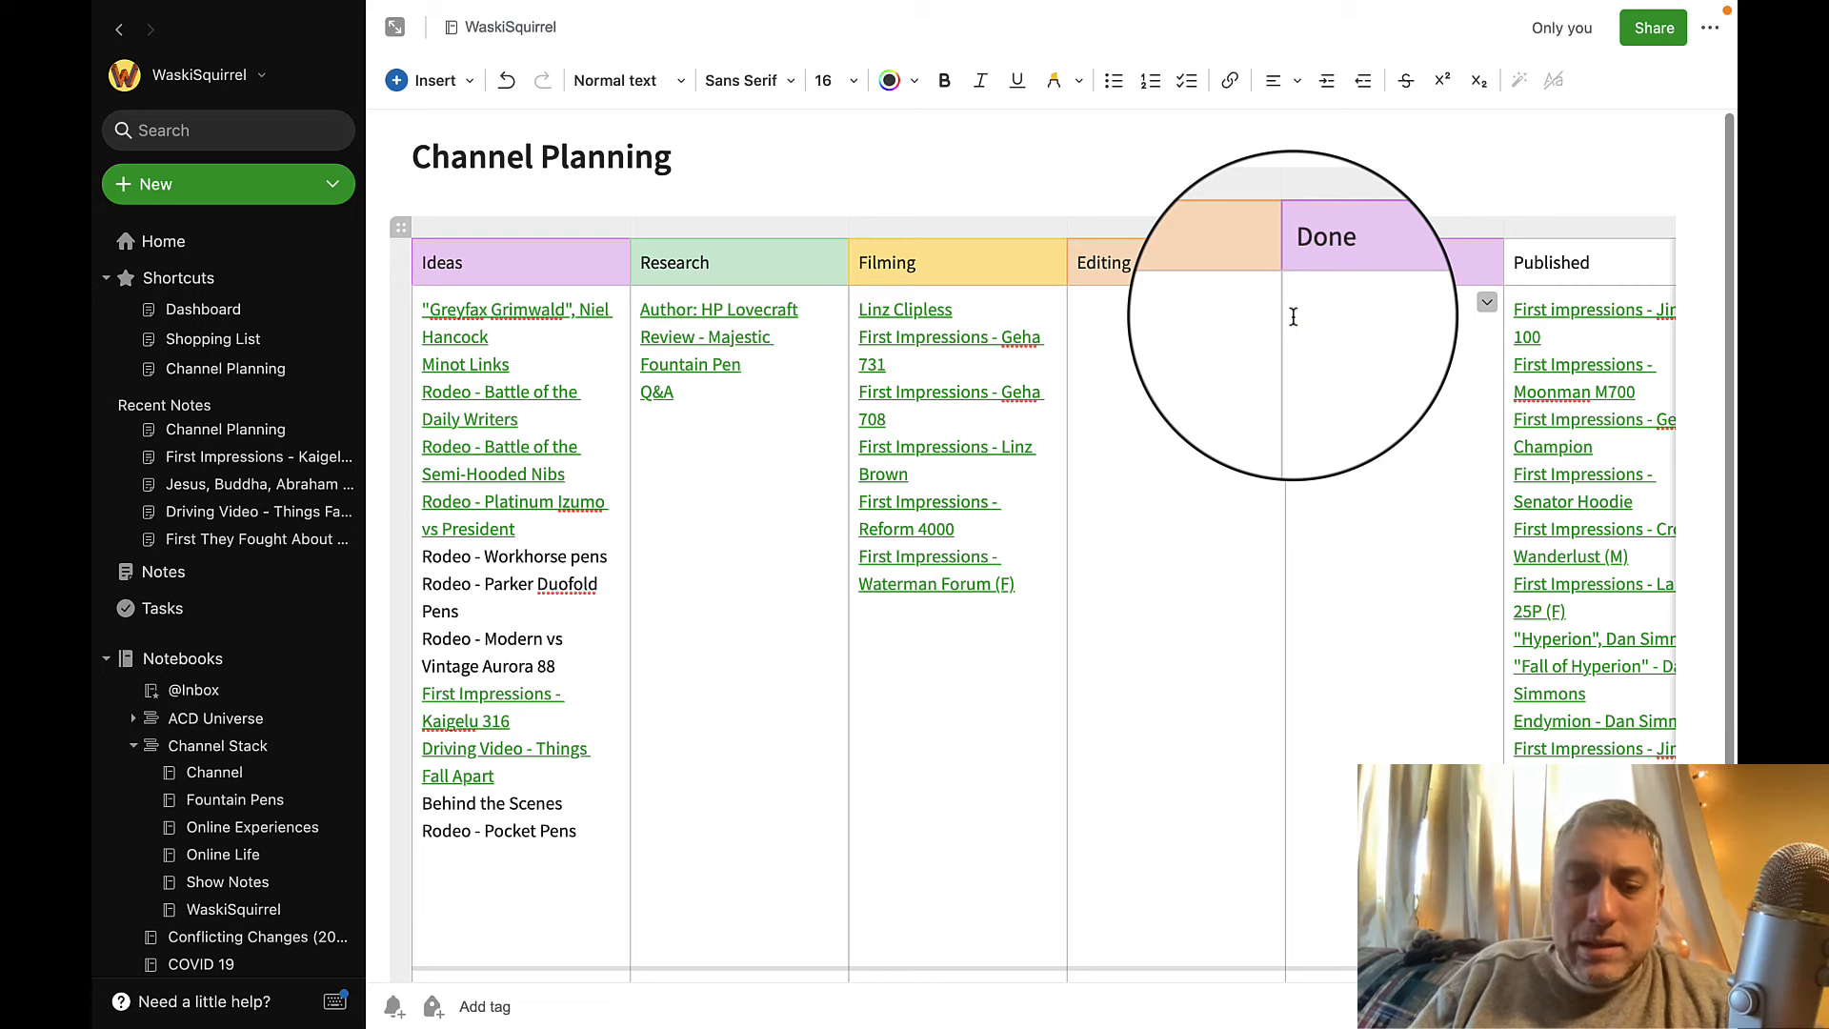
pyautogui.click(1515, 314)
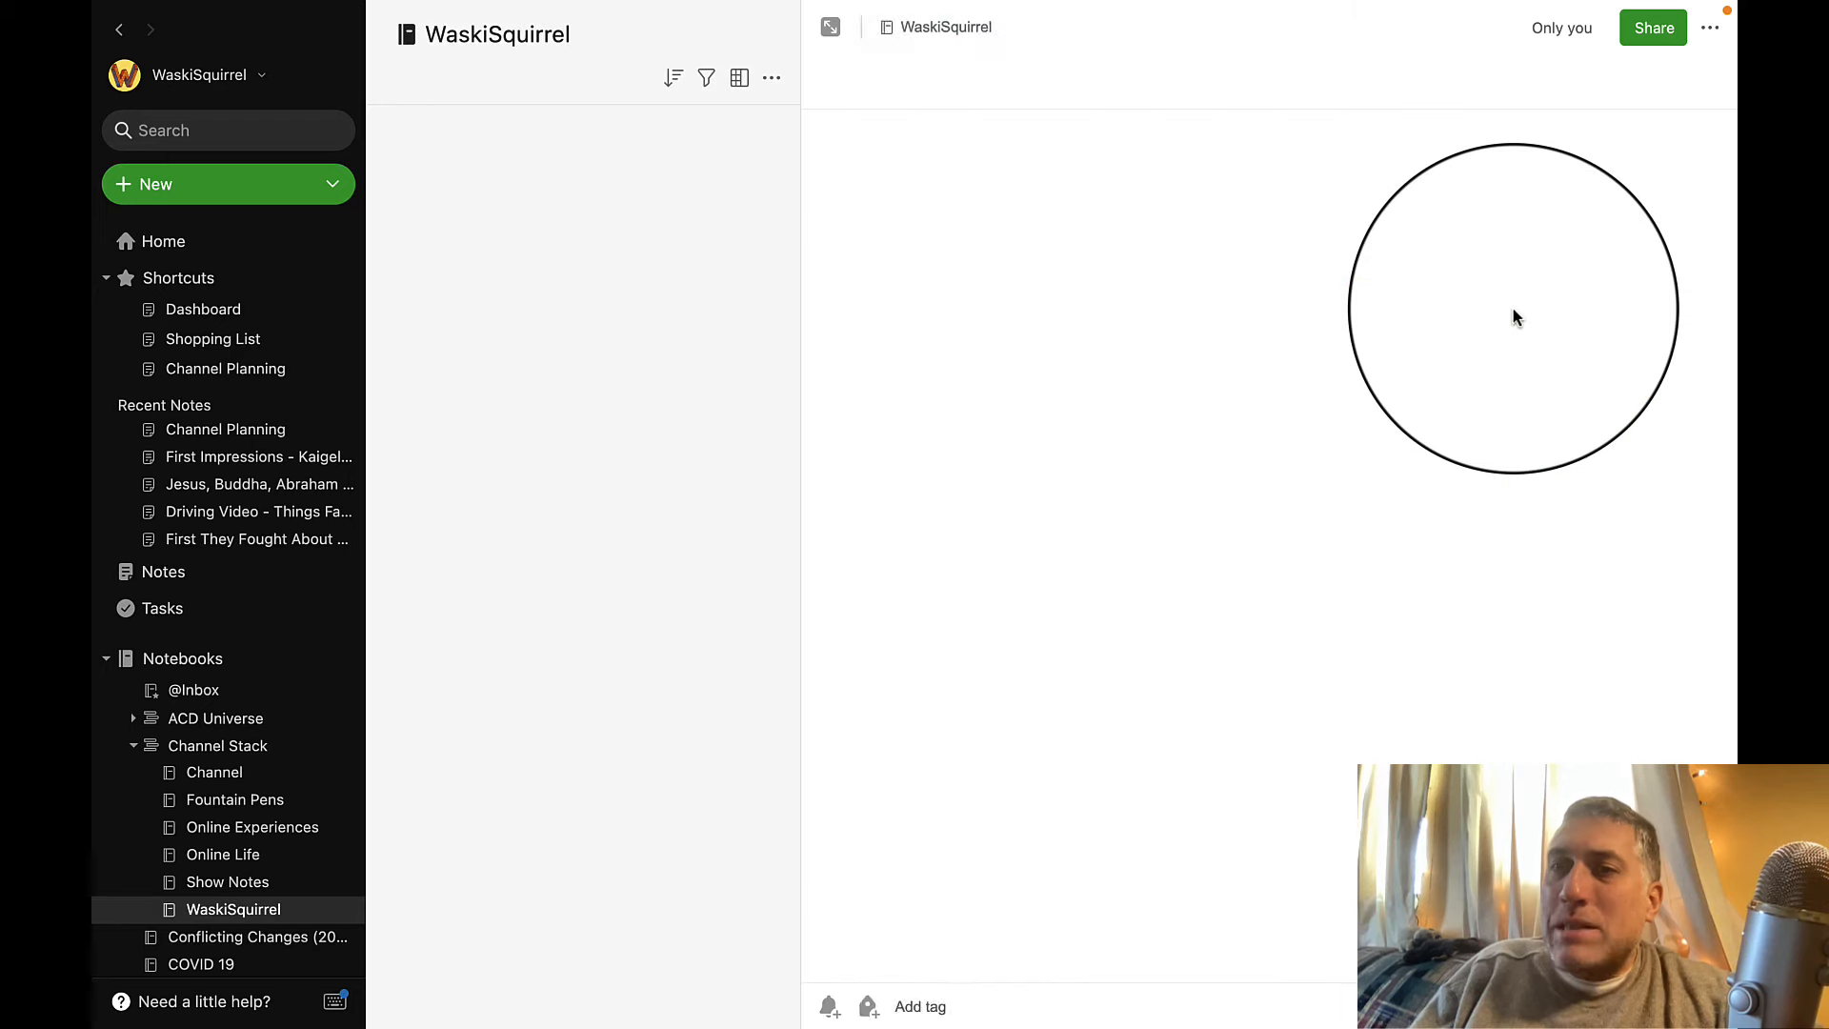
pyautogui.click(124, 21)
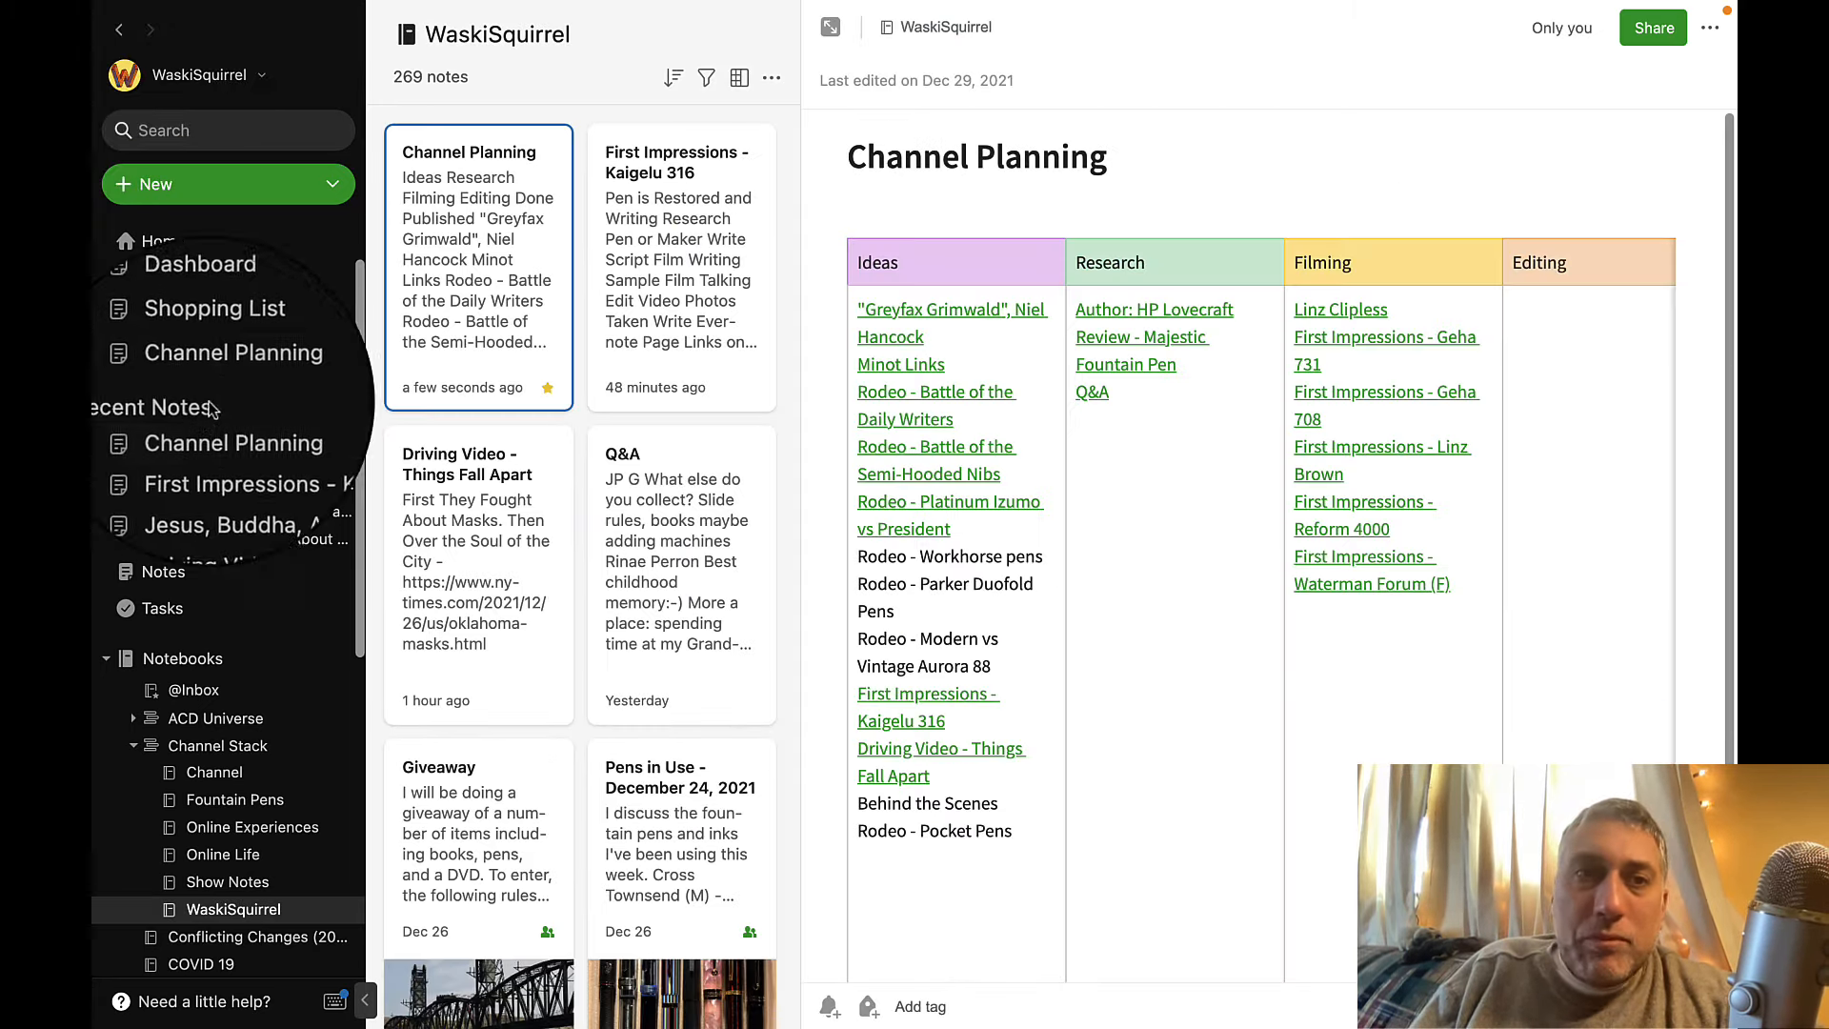
pyautogui.click(224, 373)
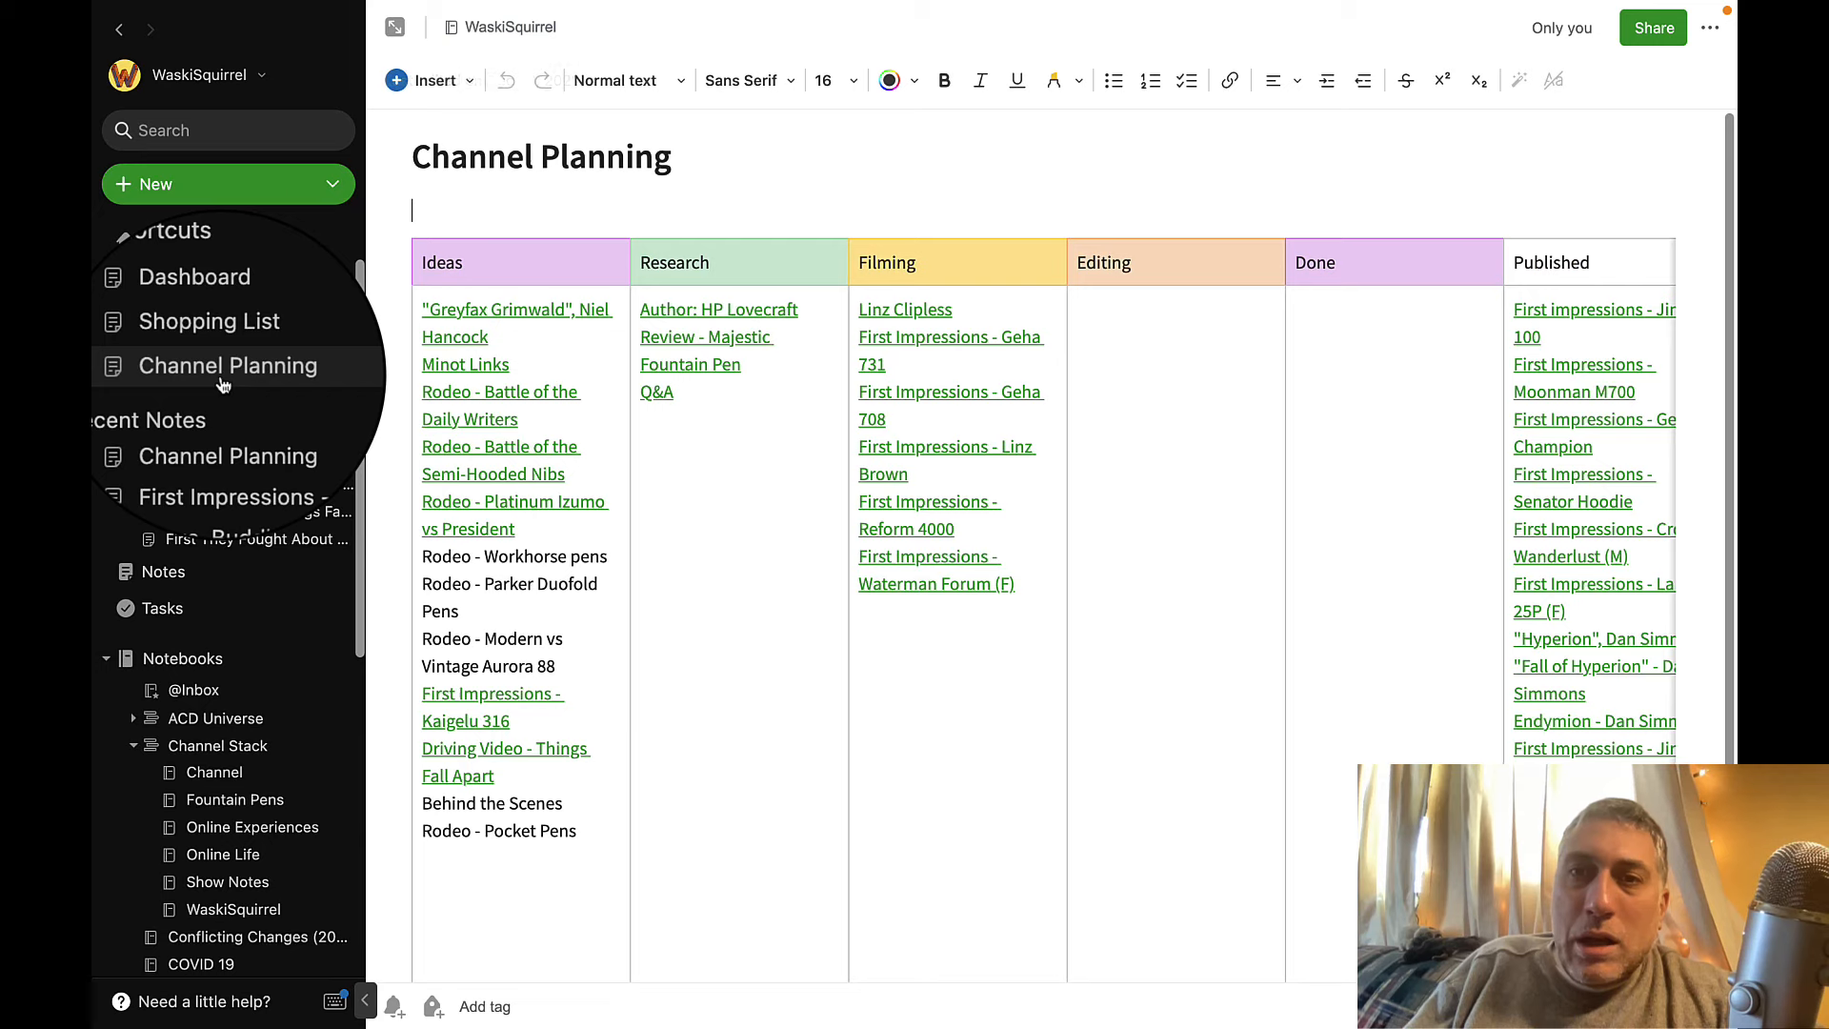
pyautogui.click(1512, 304)
pyautogui.hotkey('ctrl', 'v')
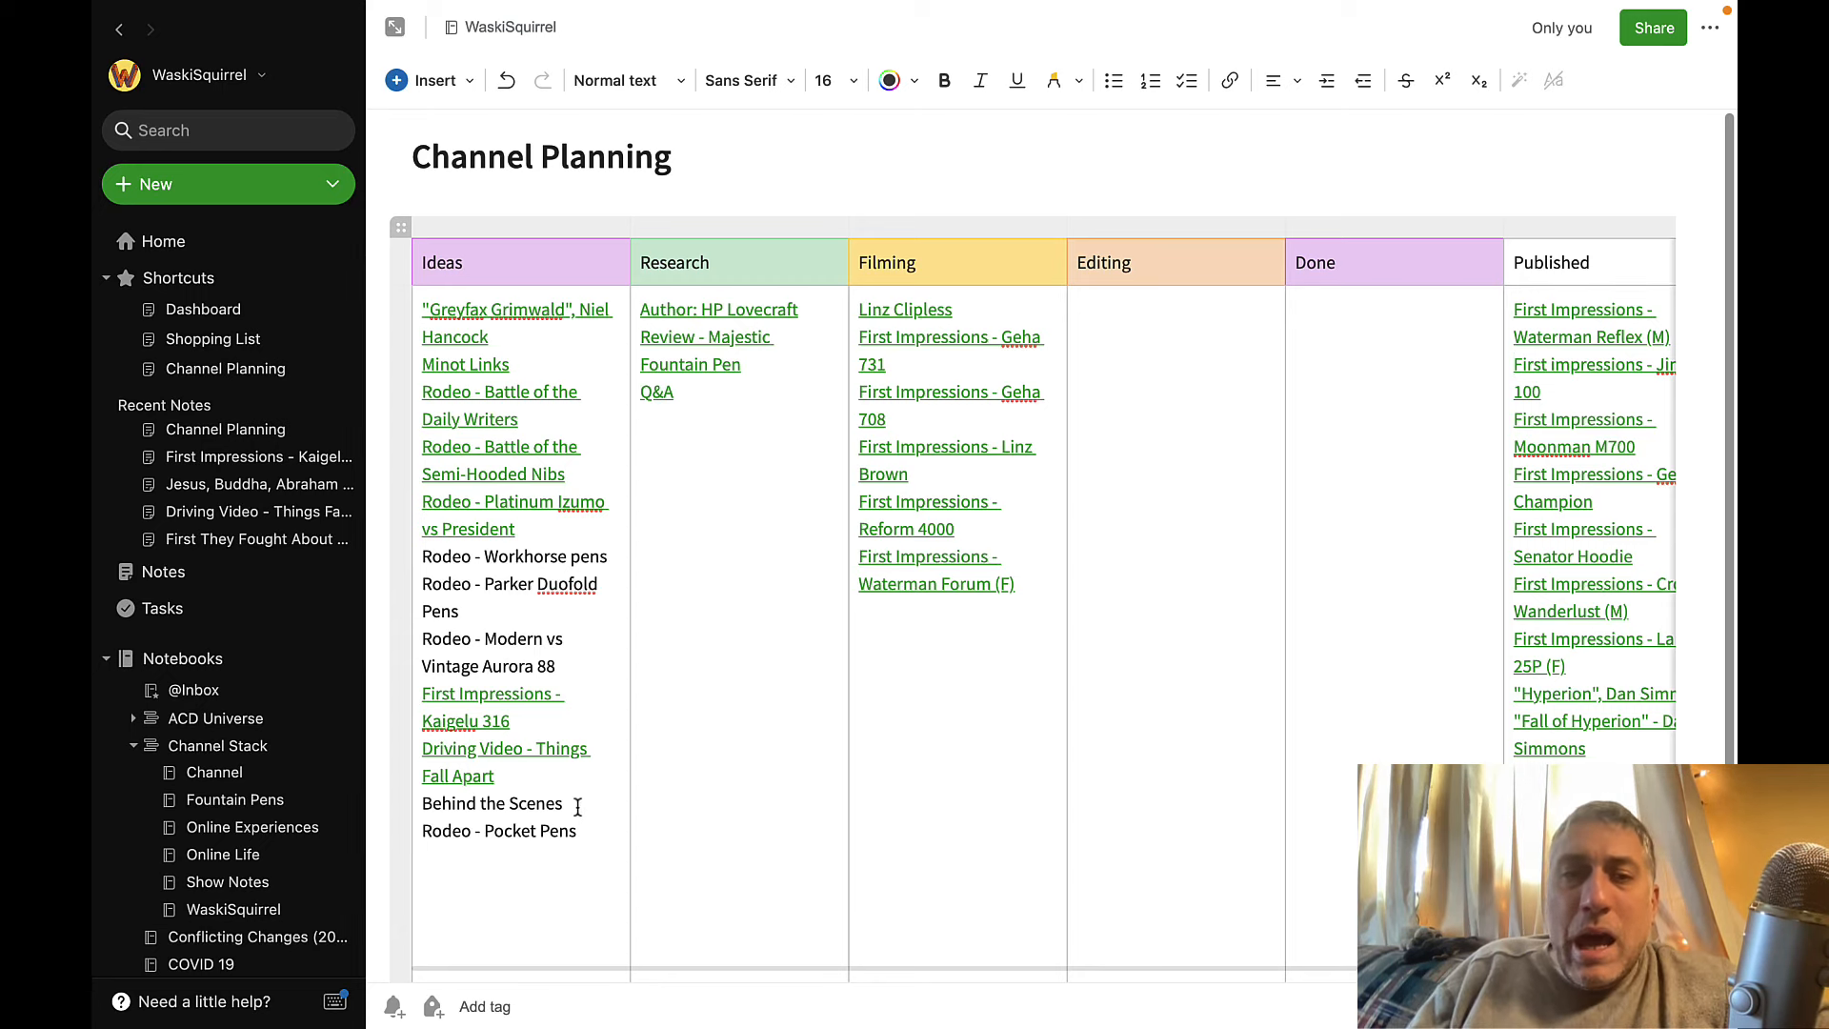
# Create a new note titled "Behind the Scenes" in the WaskiSquirrel notebook.
pyautogui.moveTo(550, 803); pyautogui.dragTo(420, 811)
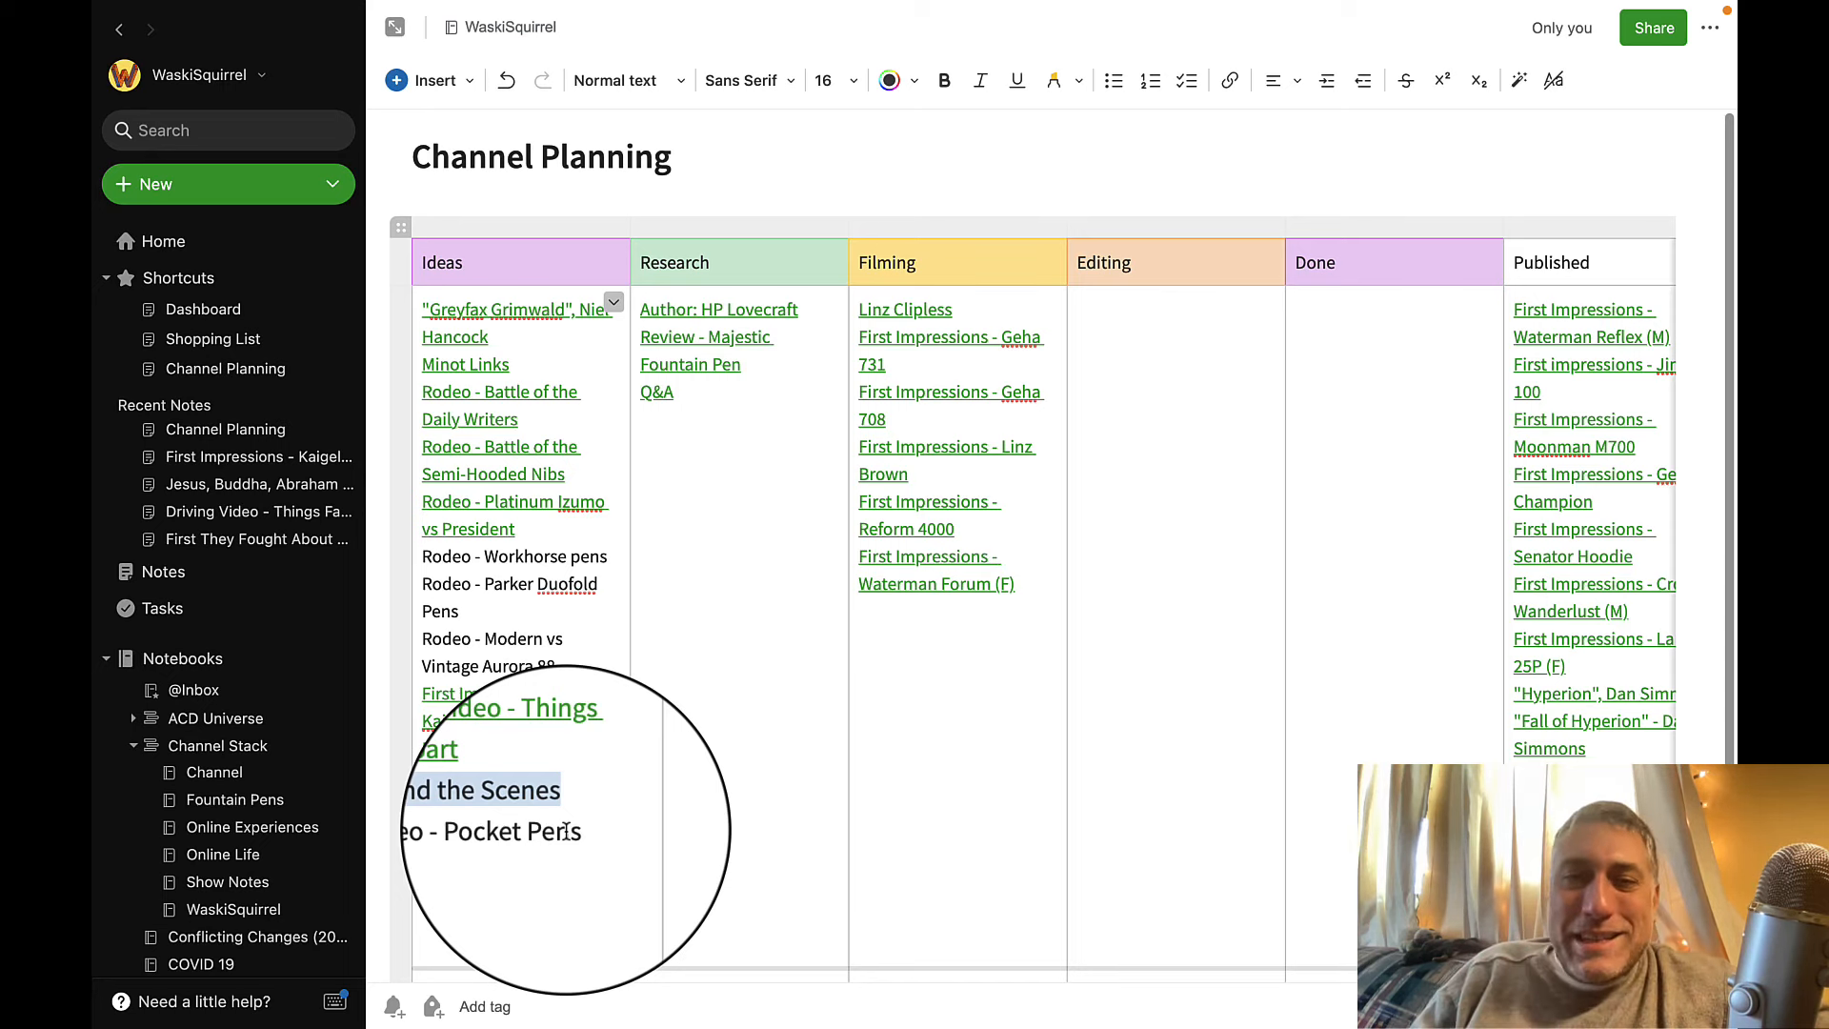
pyautogui.click(232, 914)
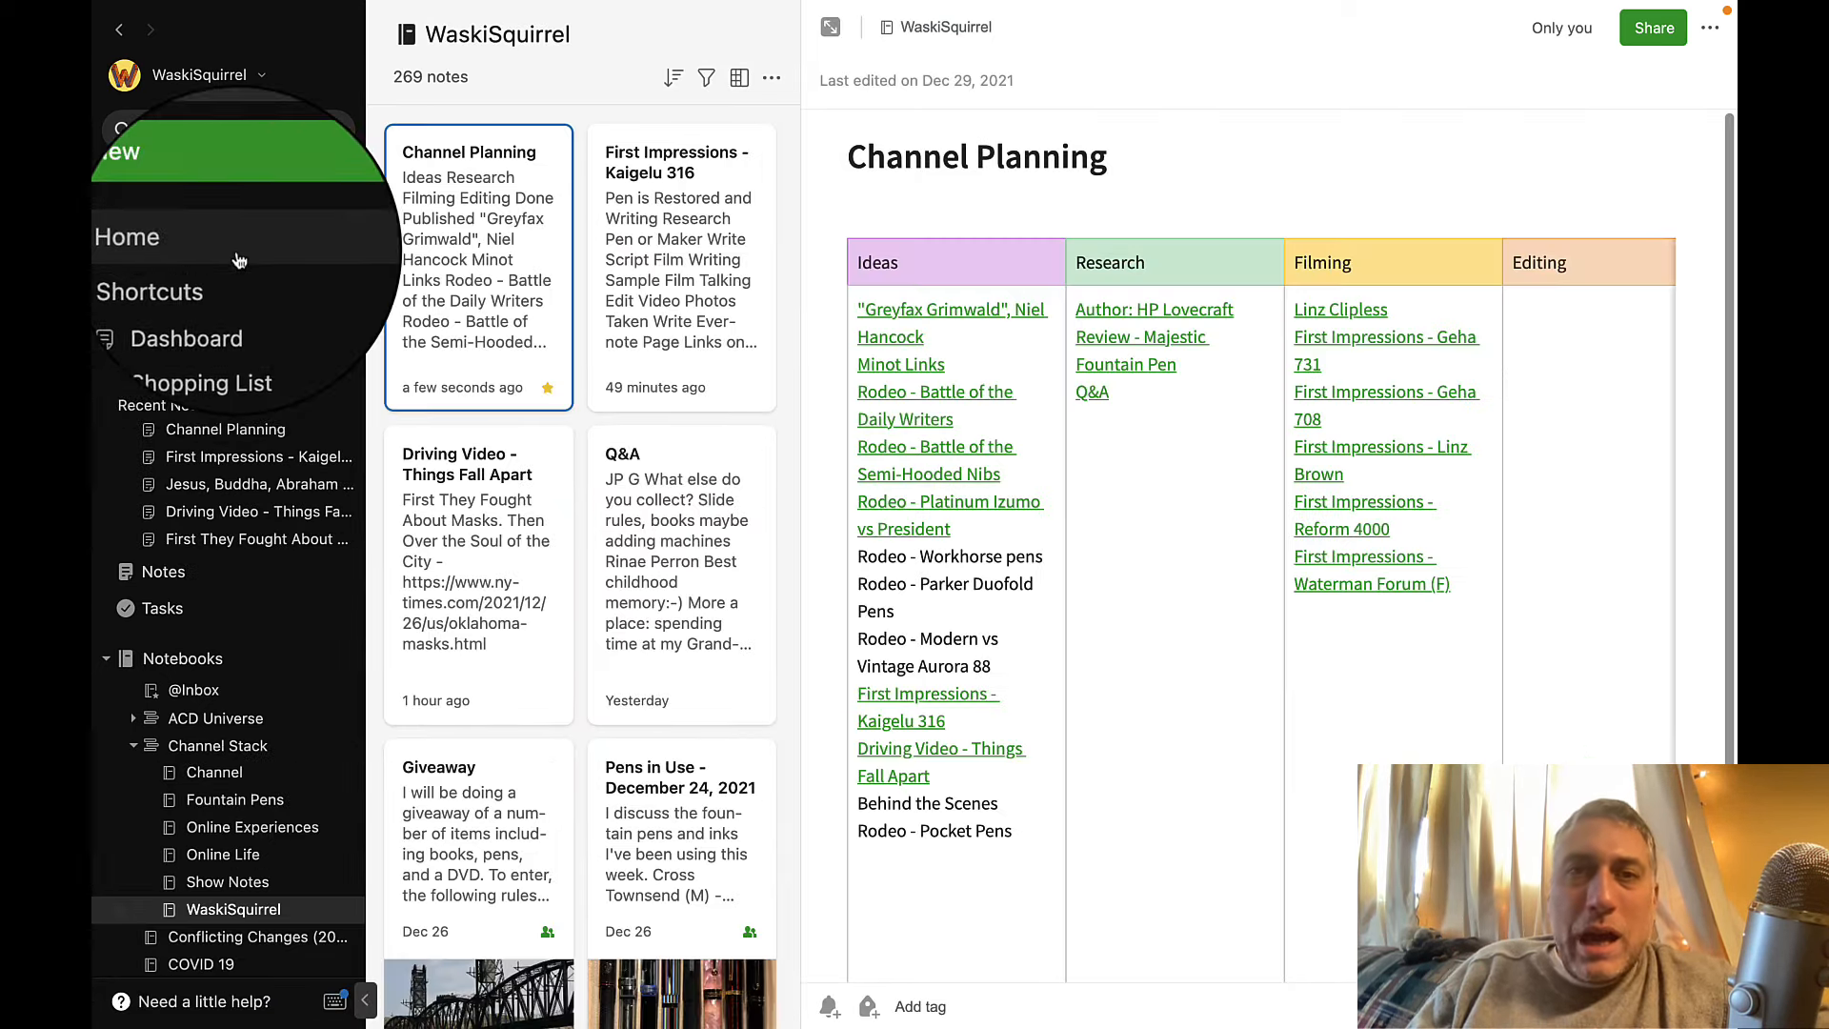
pyautogui.click(165, 174)
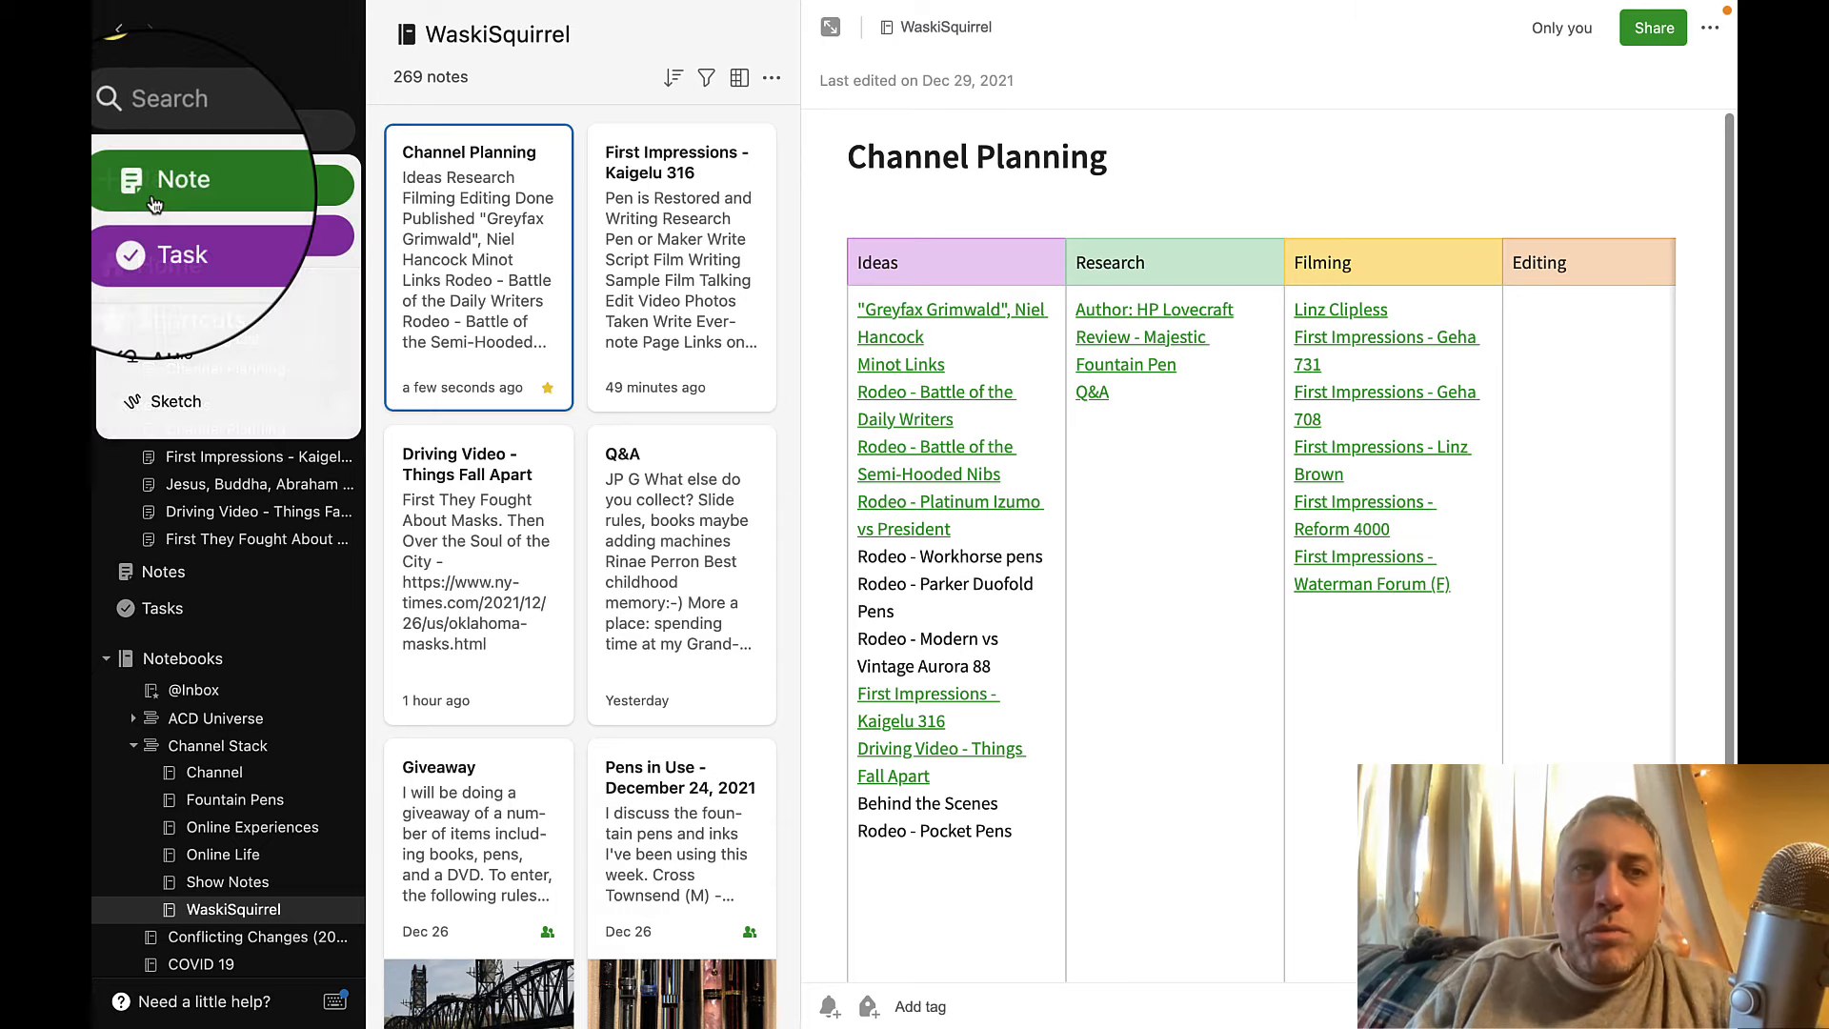
pyautogui.click(257, 183)
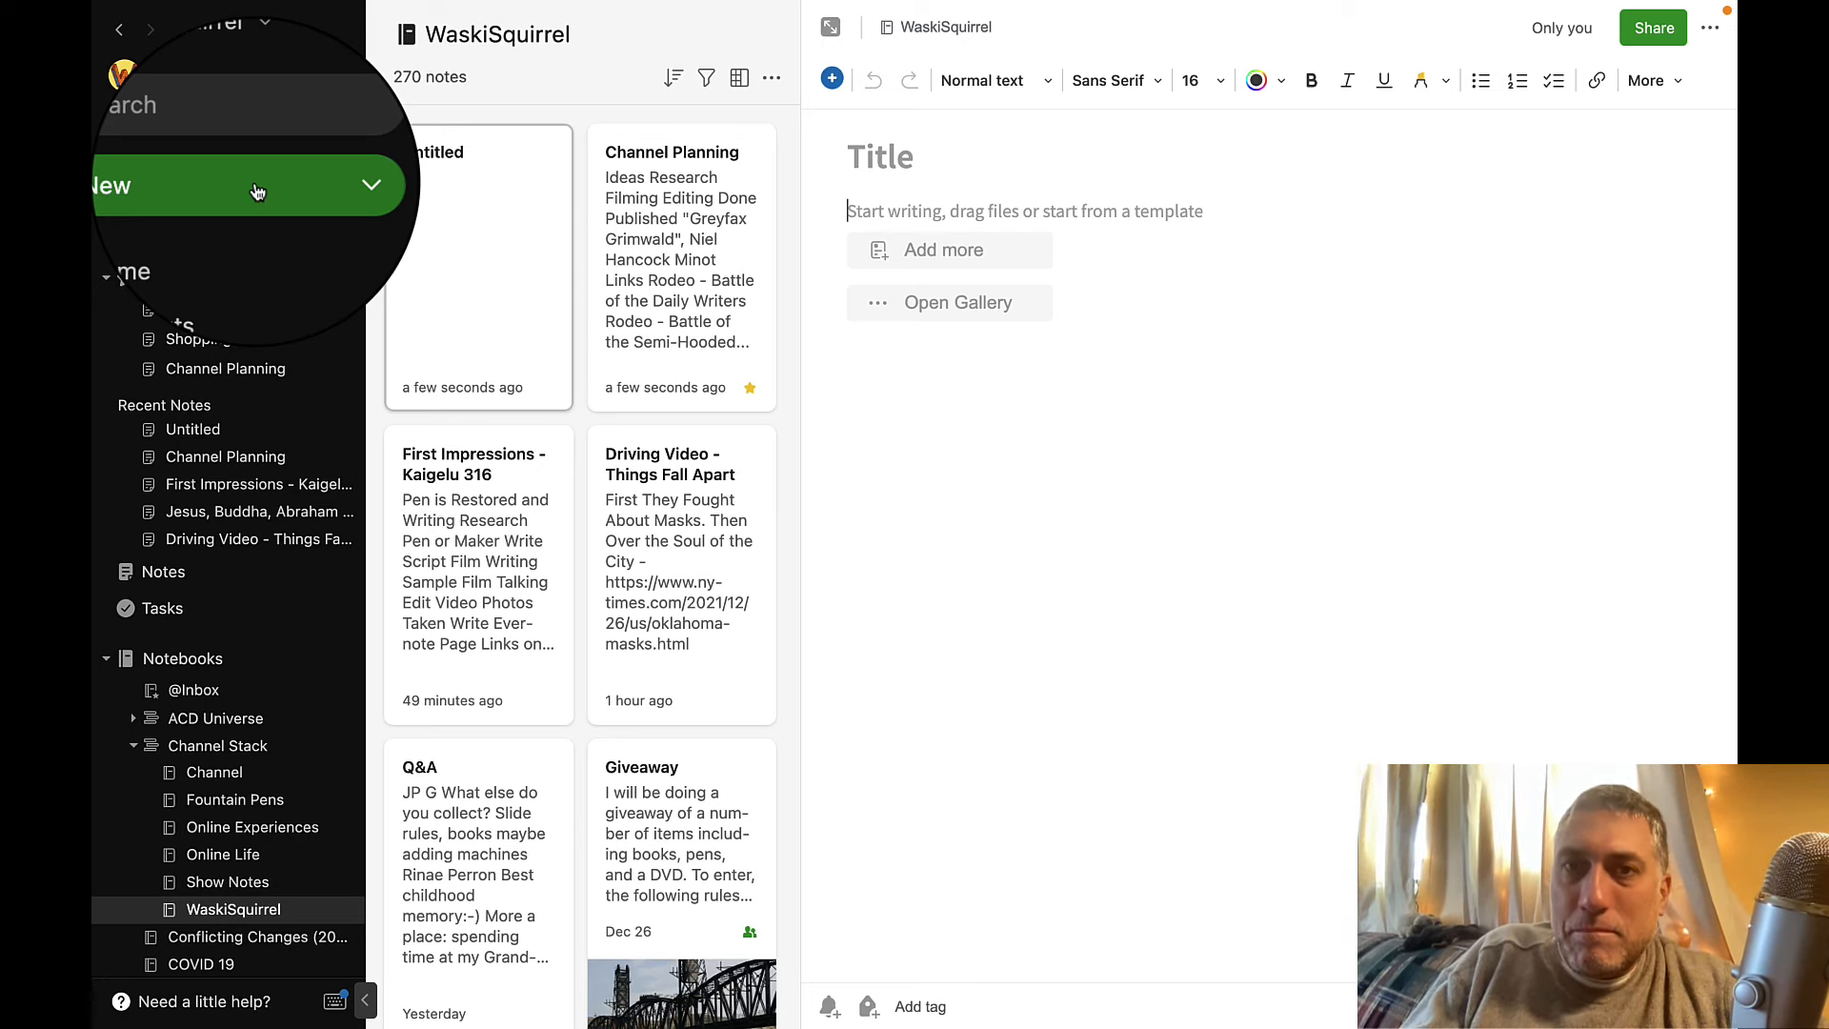
pyautogui.click(913, 154)
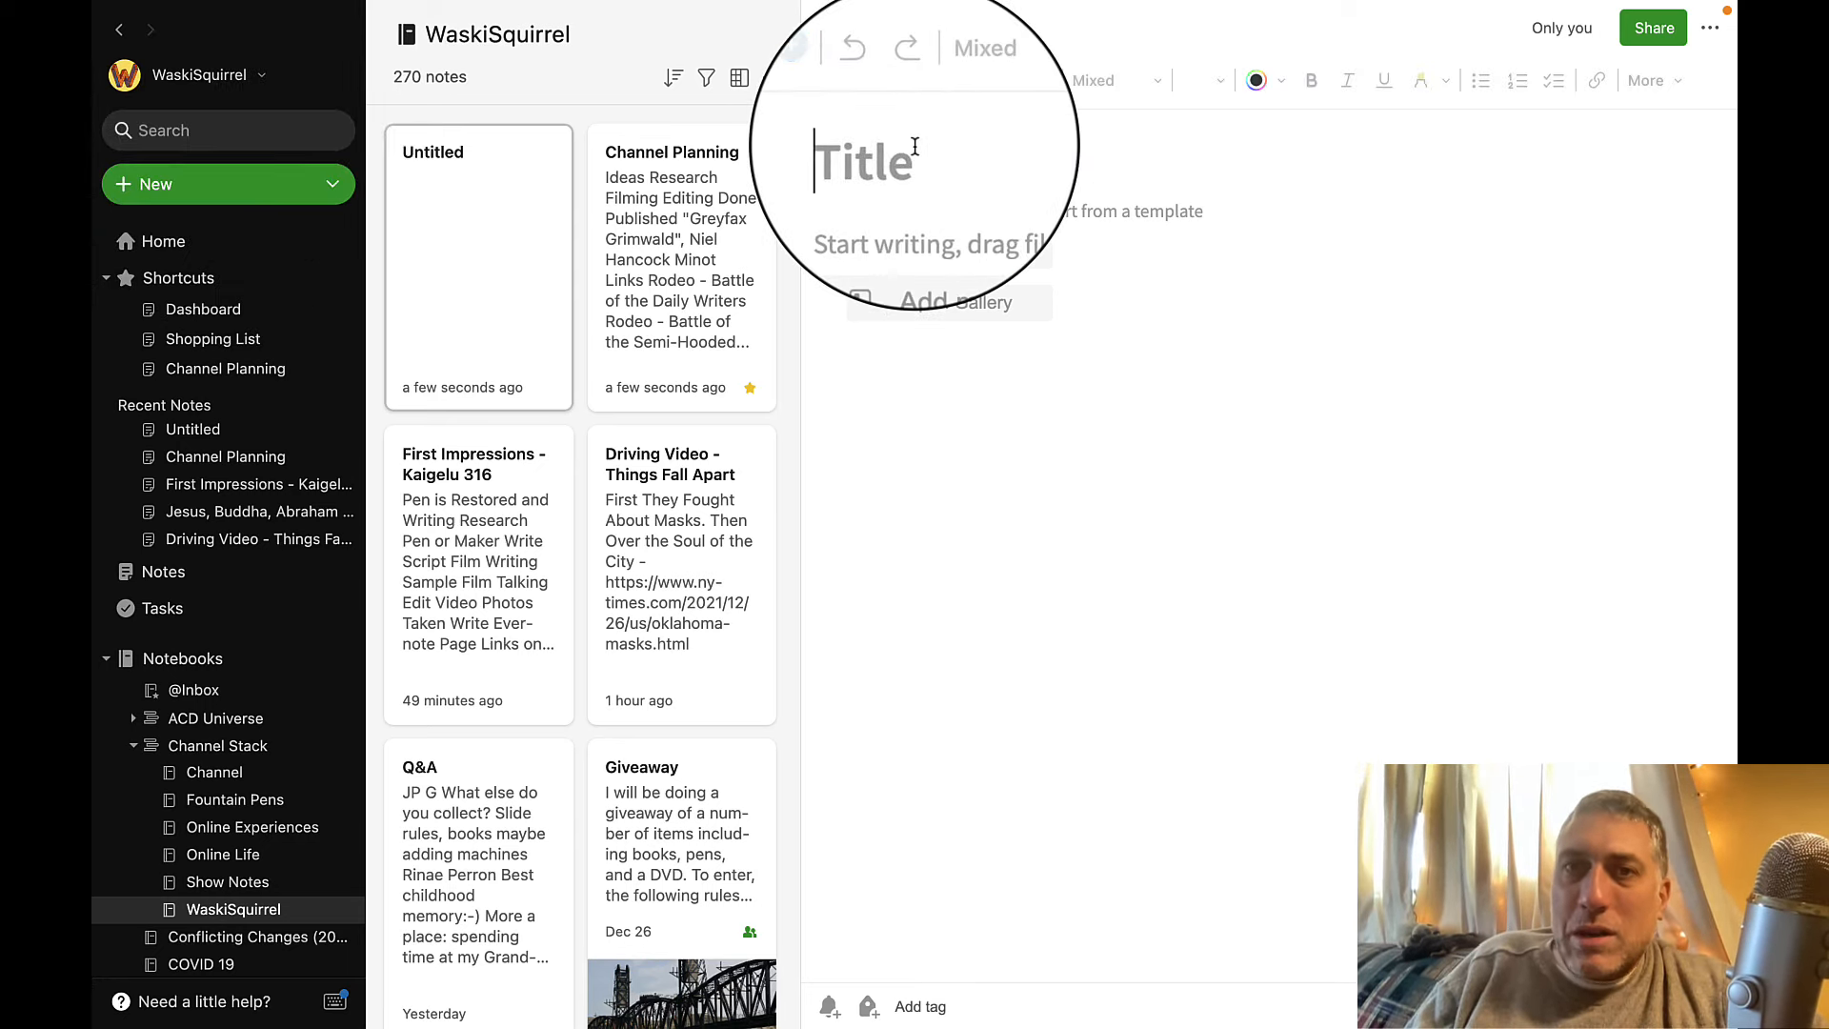
pyautogui.write('Behind the S')
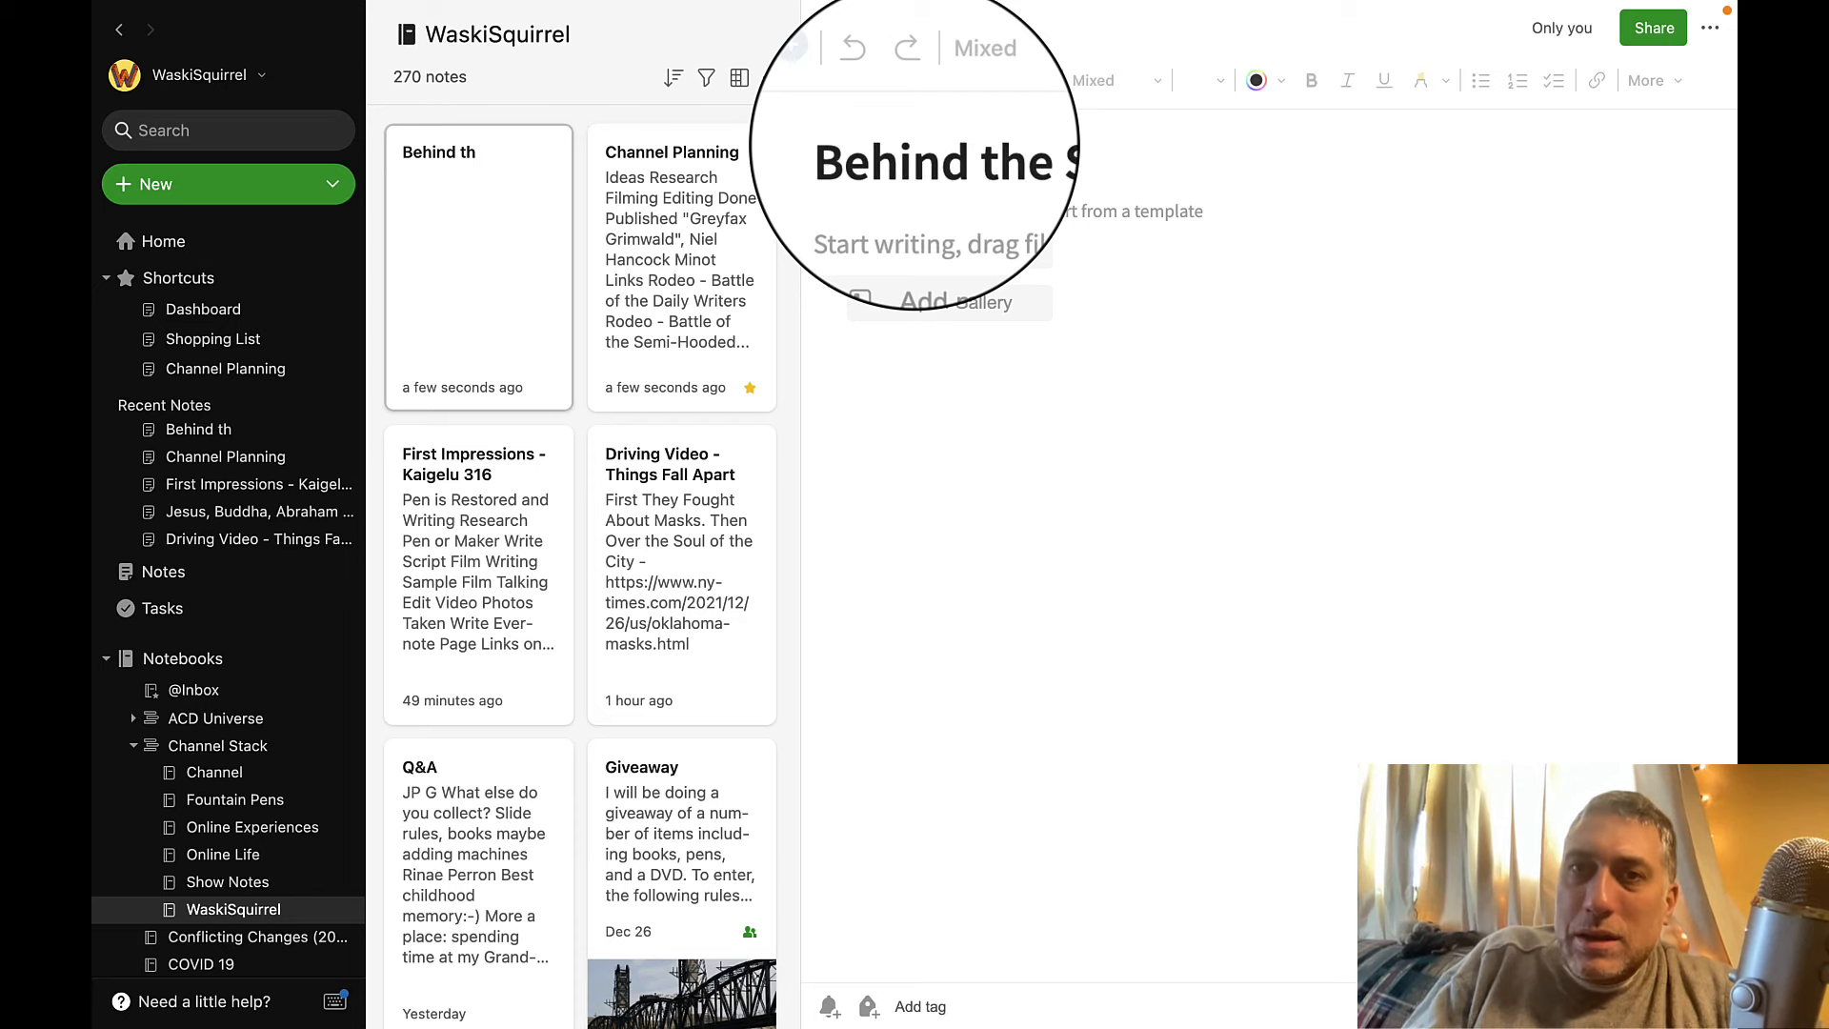
pyautogui.write('cenes')
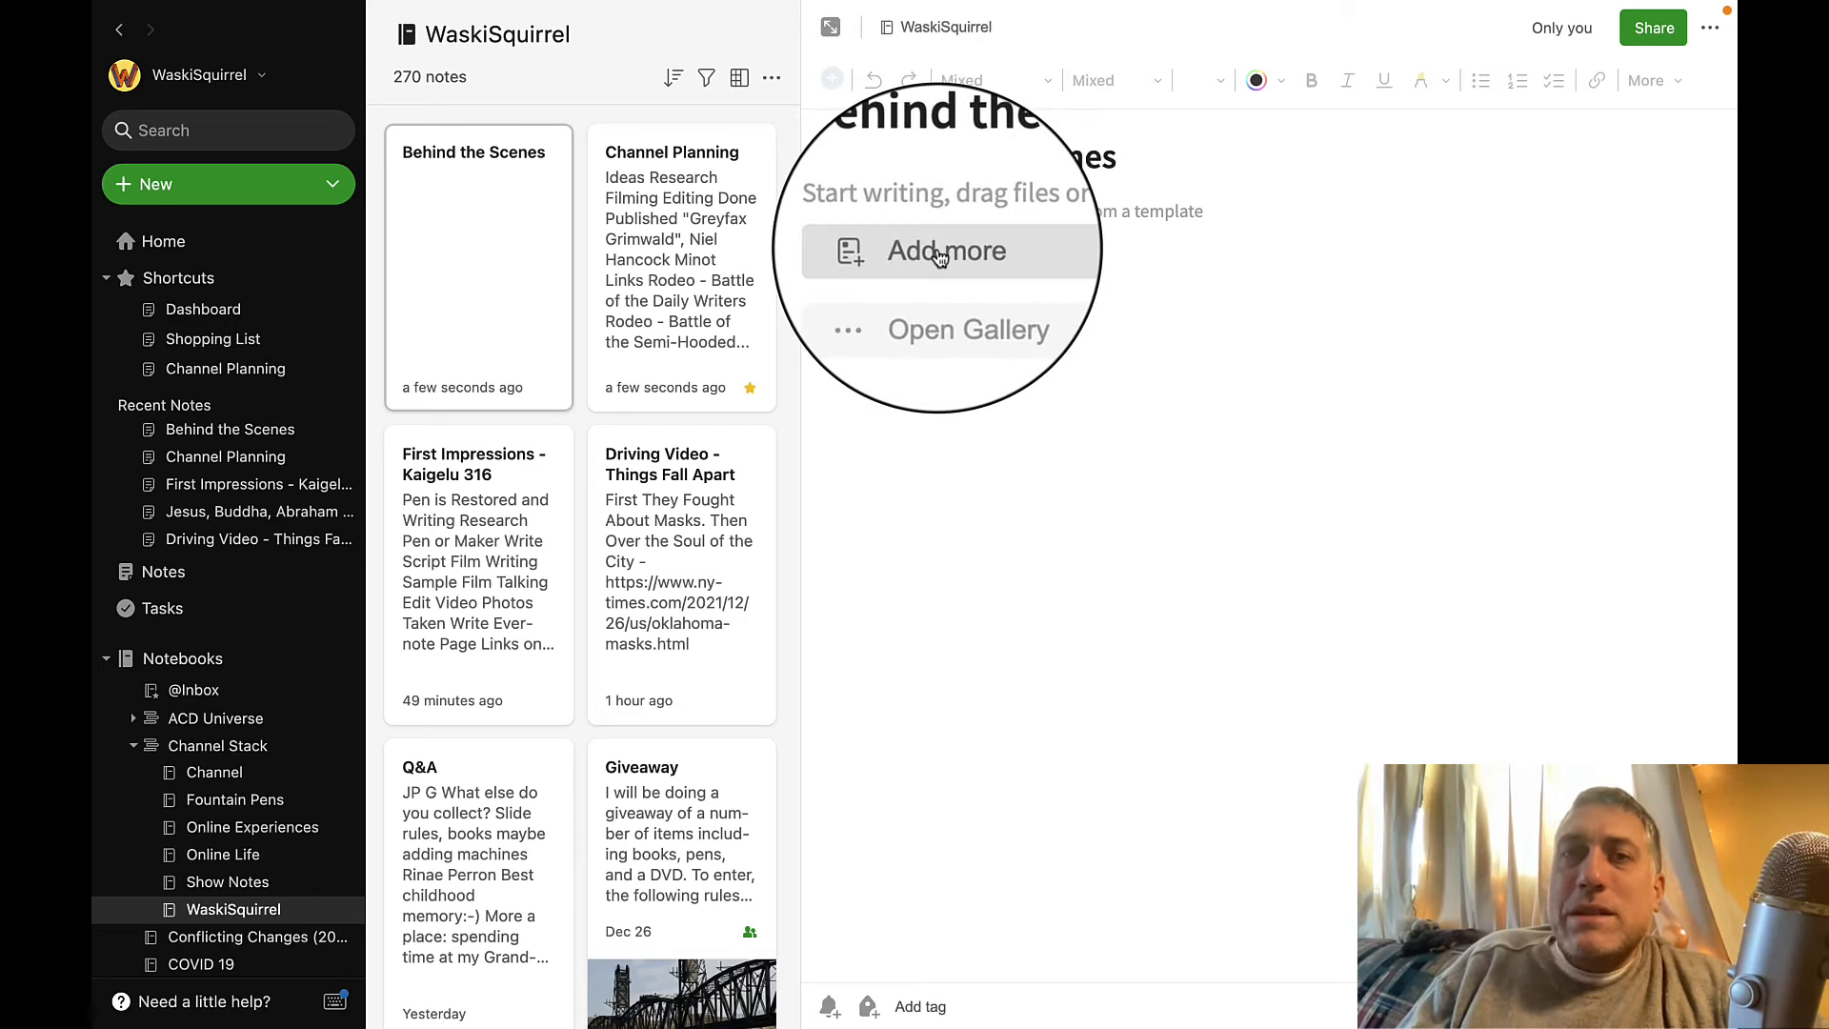
# Apply the personal Pen Video Template created 10/6/2021 to the Behind the Scenes note.
pyautogui.click(937, 252)
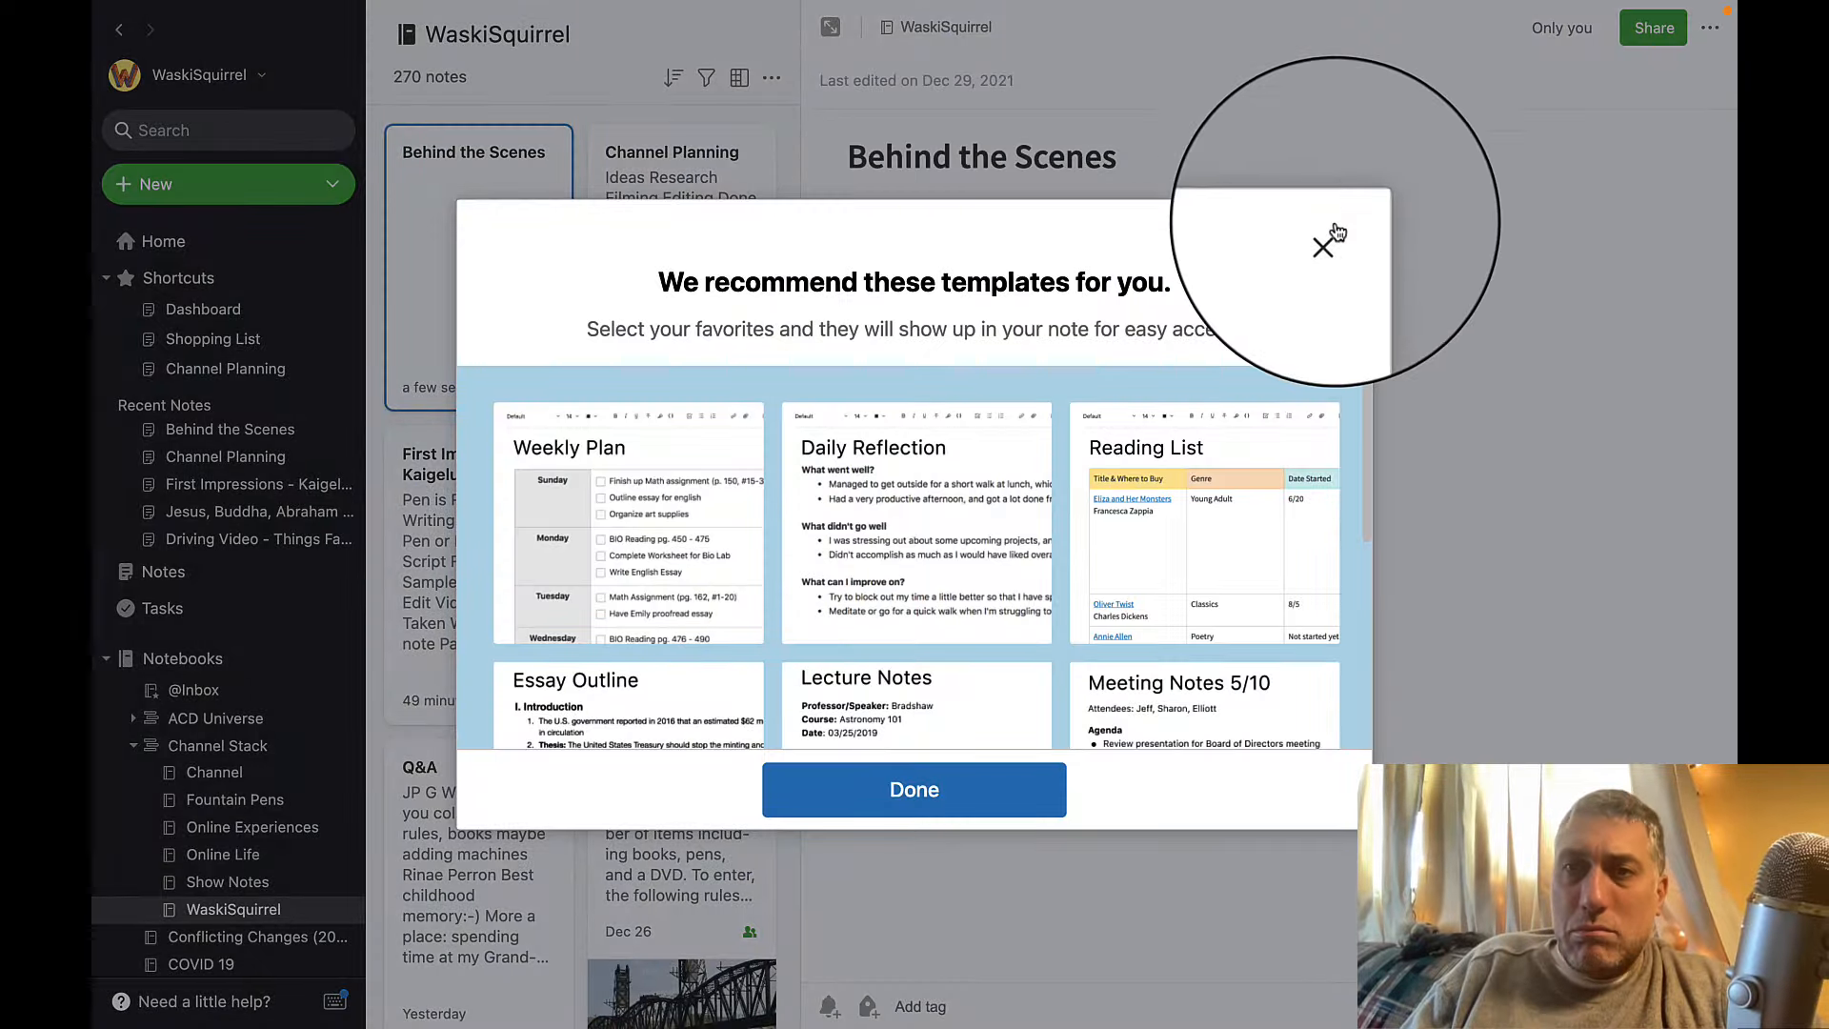
pyautogui.click(1334, 231)
pyautogui.click(941, 299)
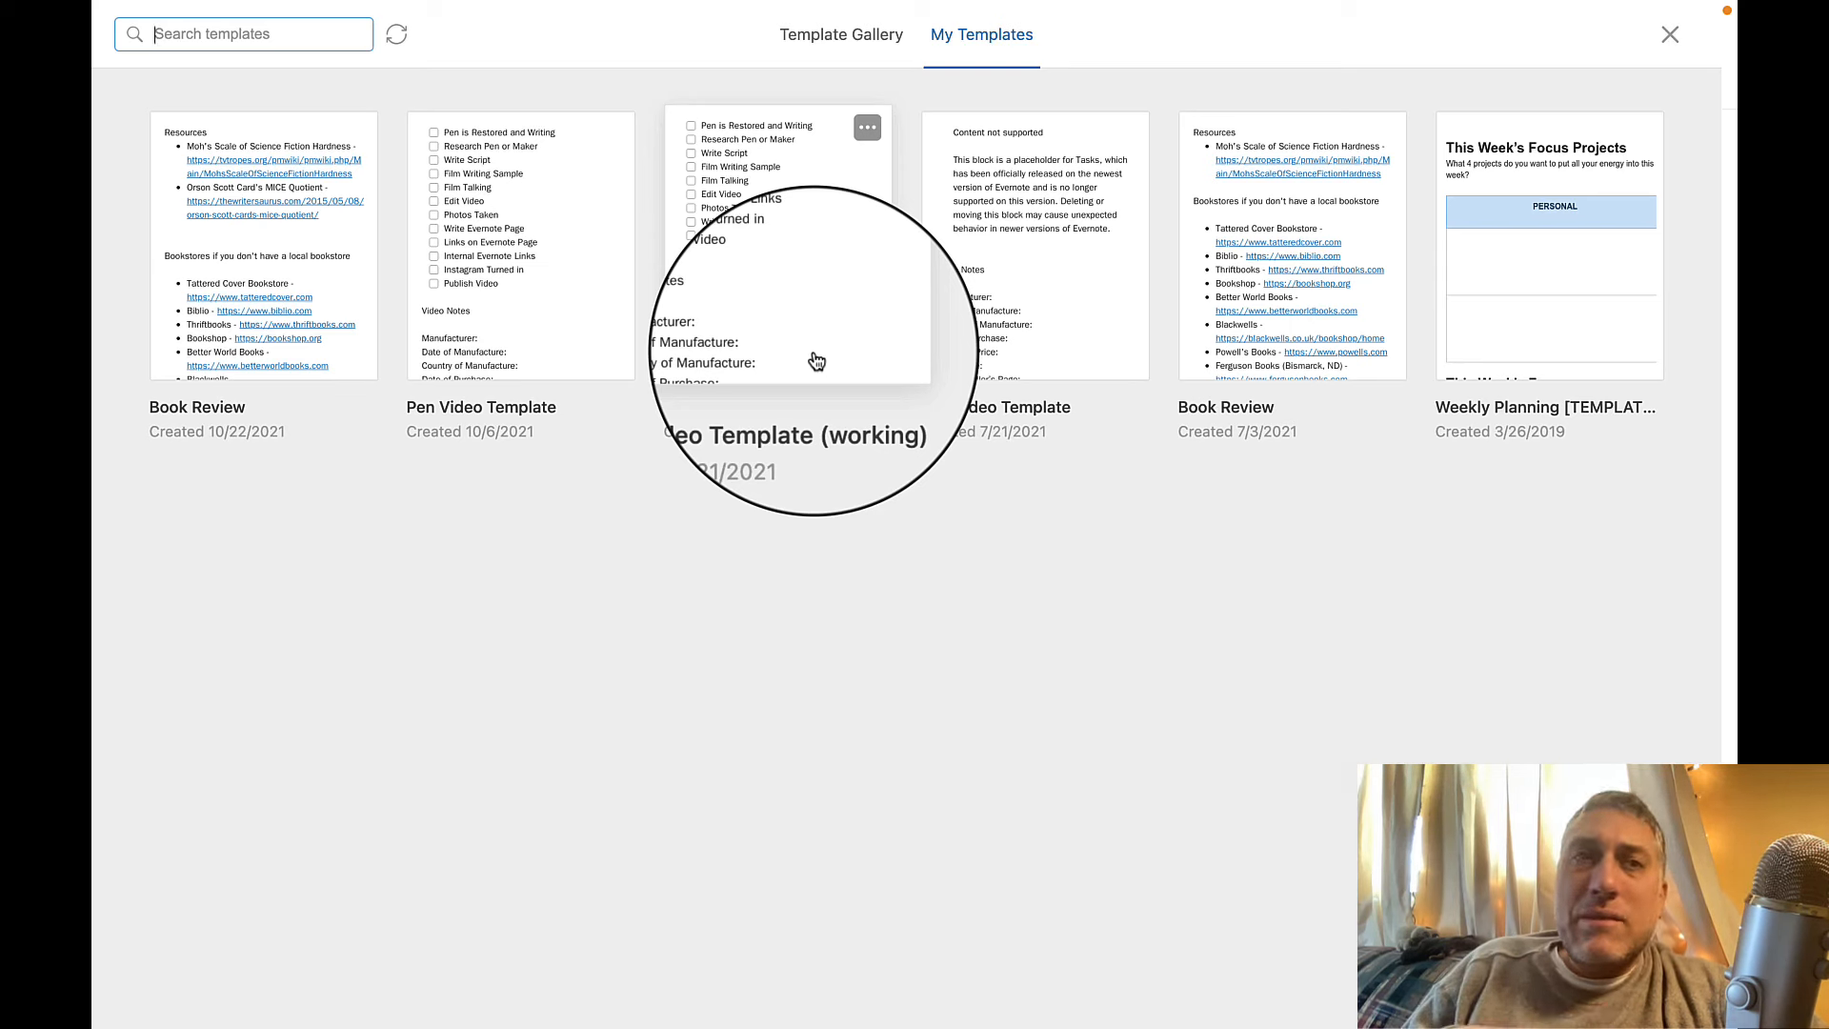
pyautogui.click(509, 307)
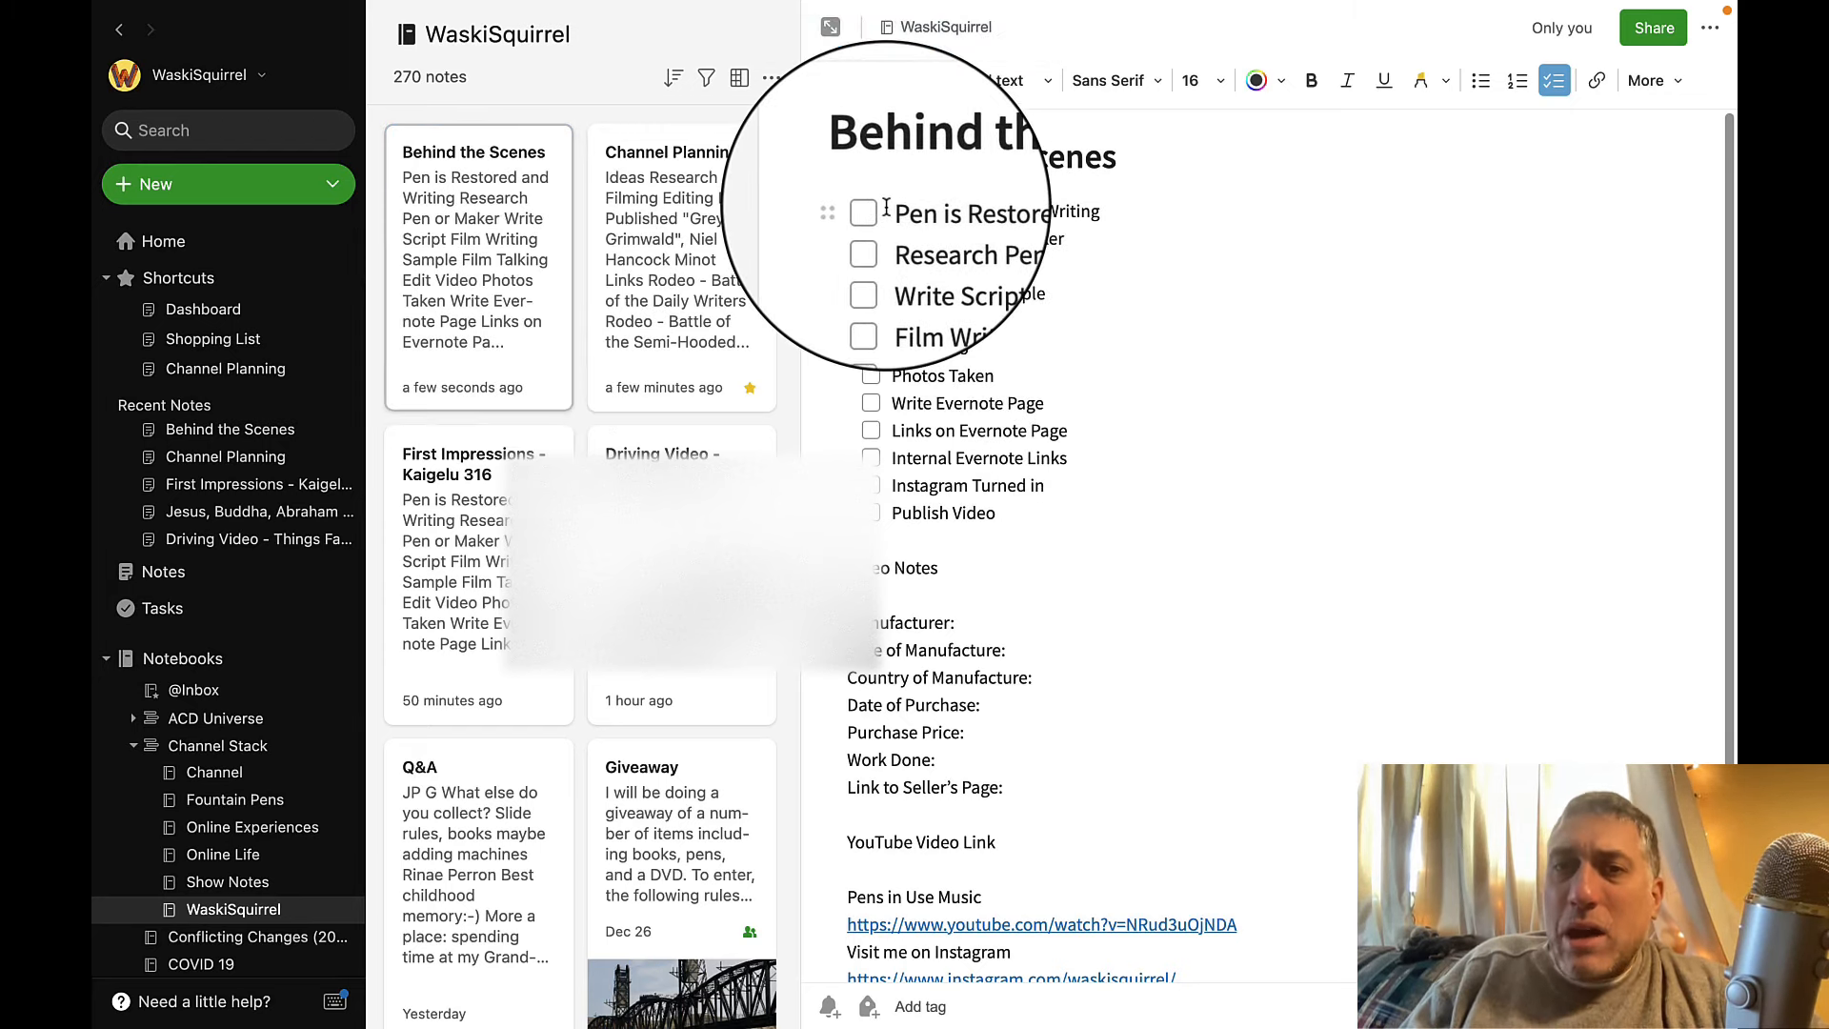
pyautogui.moveTo(886, 207); pyautogui.dragTo(976, 527)
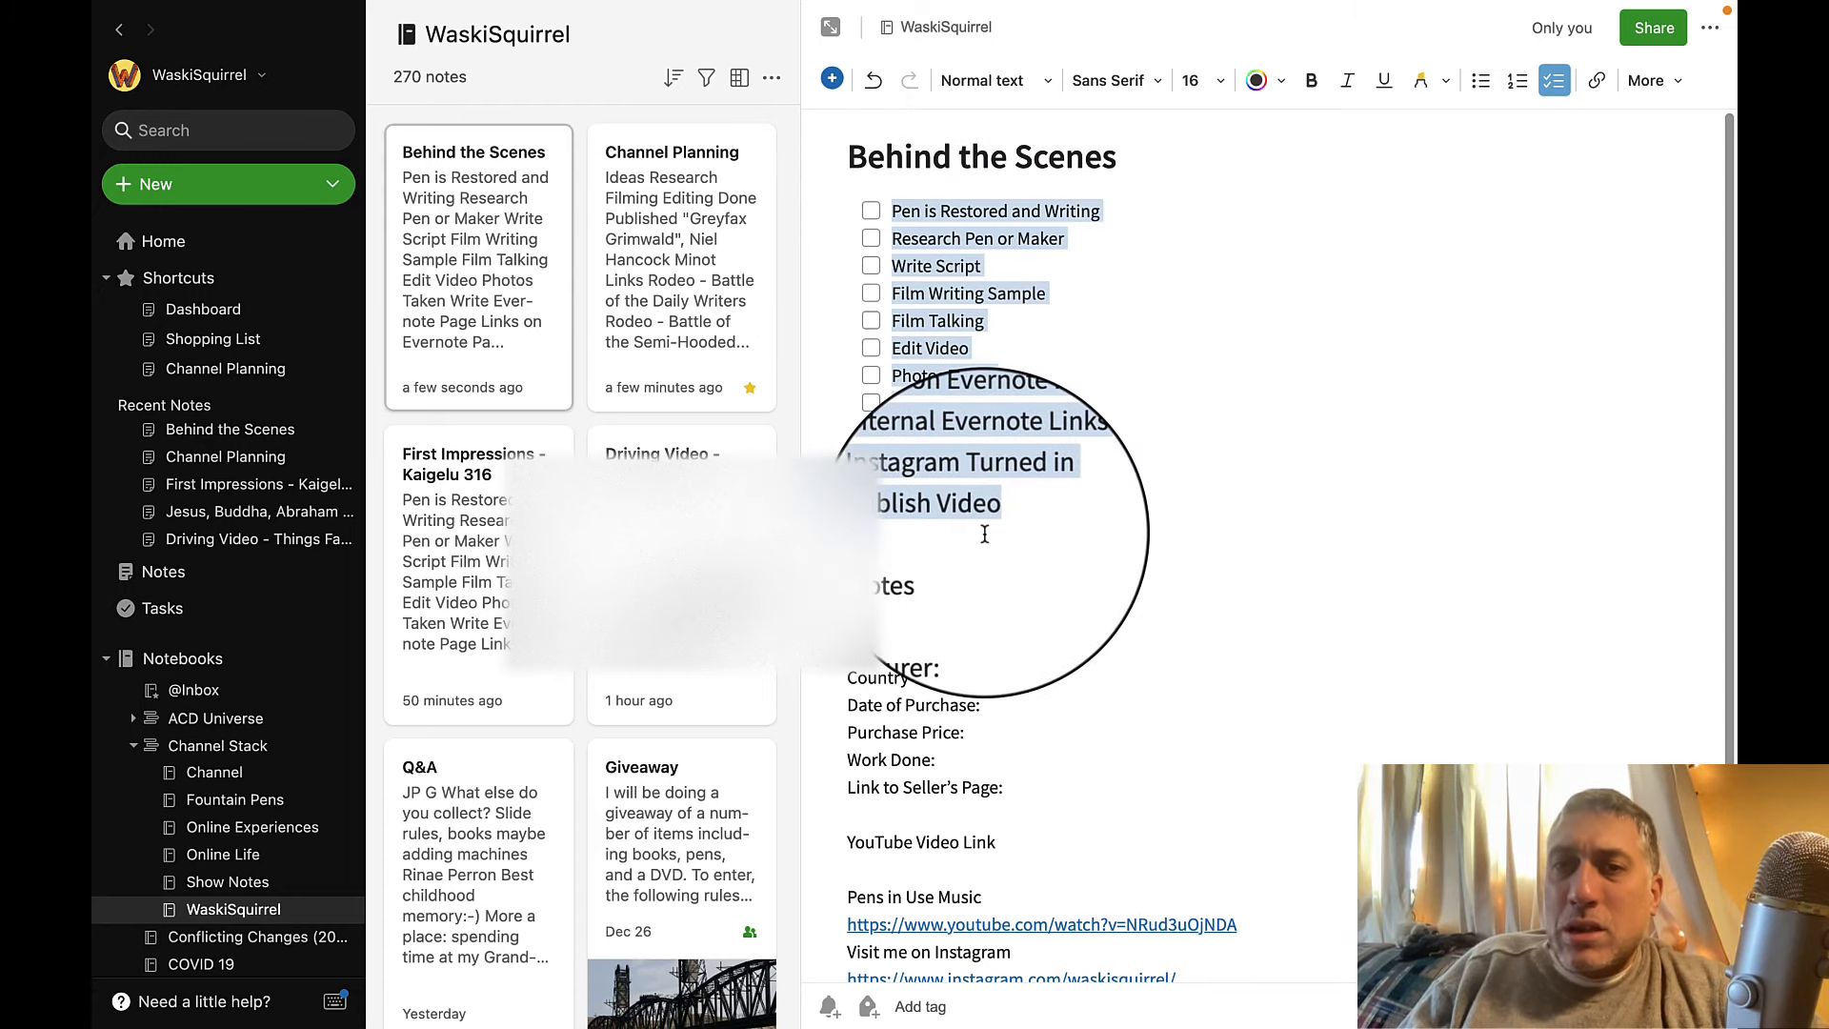
pyautogui.moveTo(986, 536); pyautogui.dragTo(1017, 217)
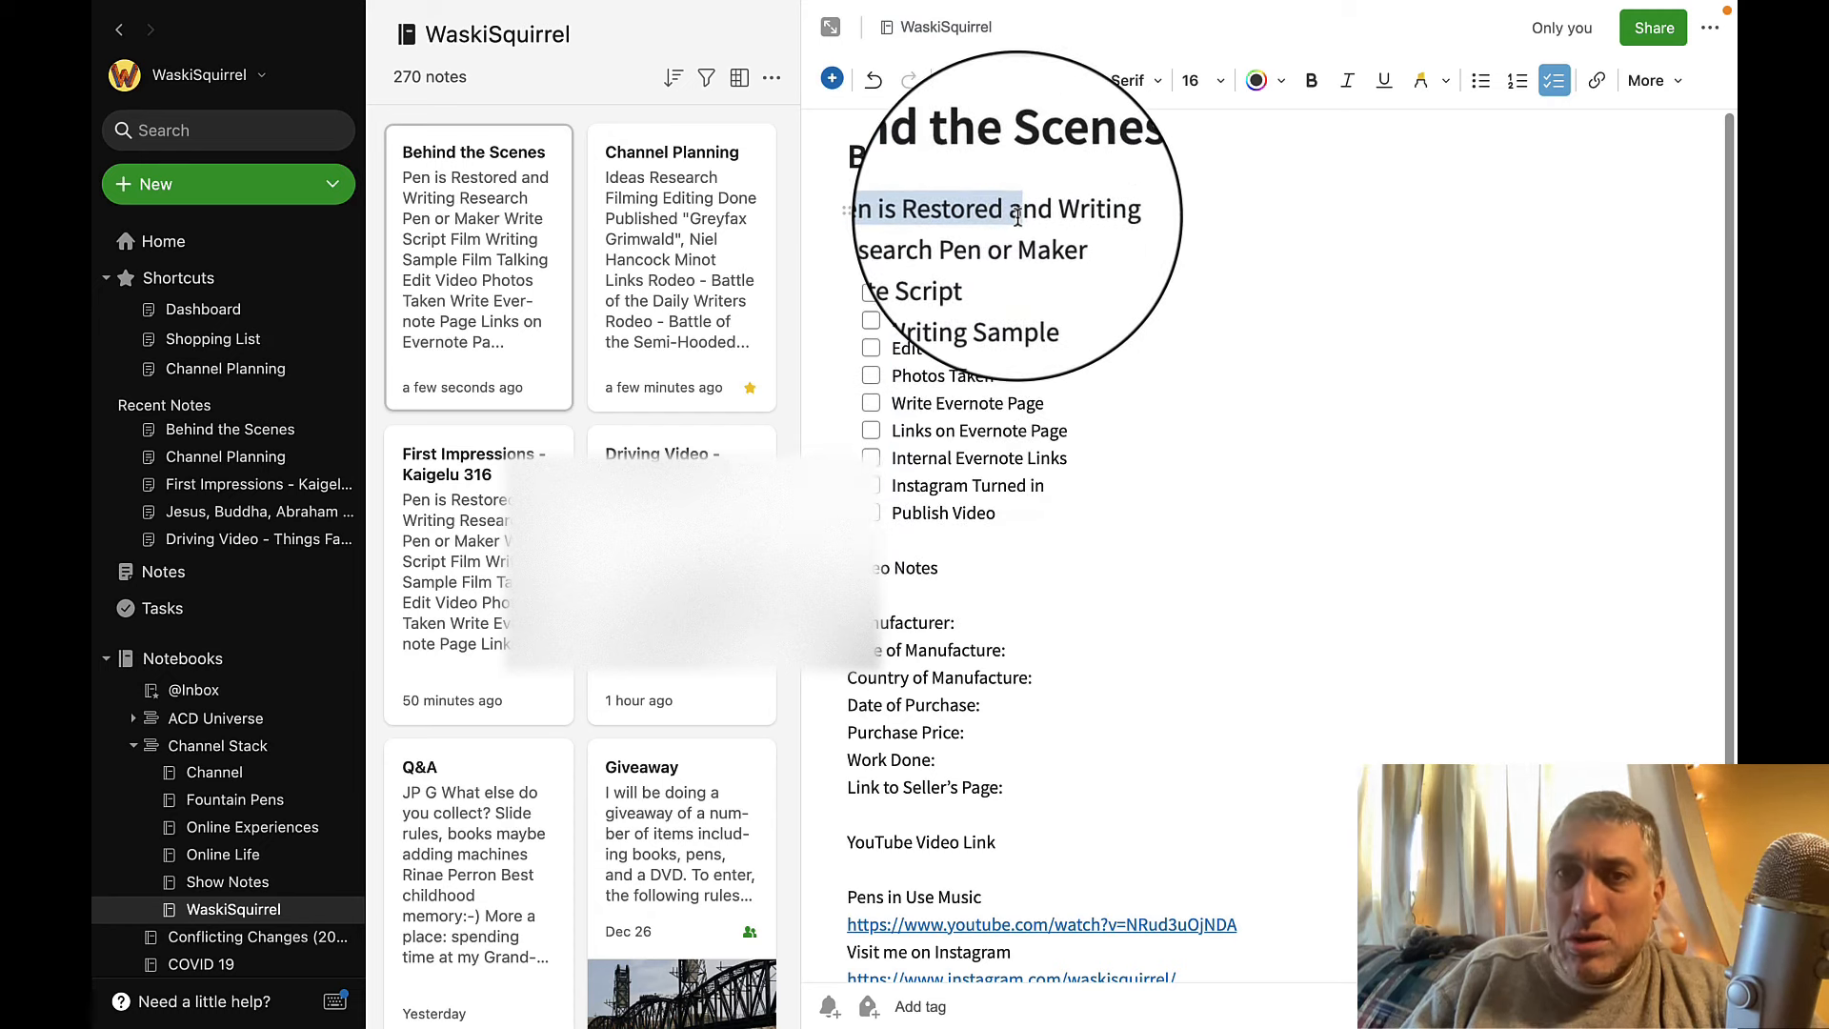
pyautogui.click(1042, 516)
pyautogui.moveTo(1042, 515); pyautogui.dragTo(849, 272)
pyautogui.click(1165, 317)
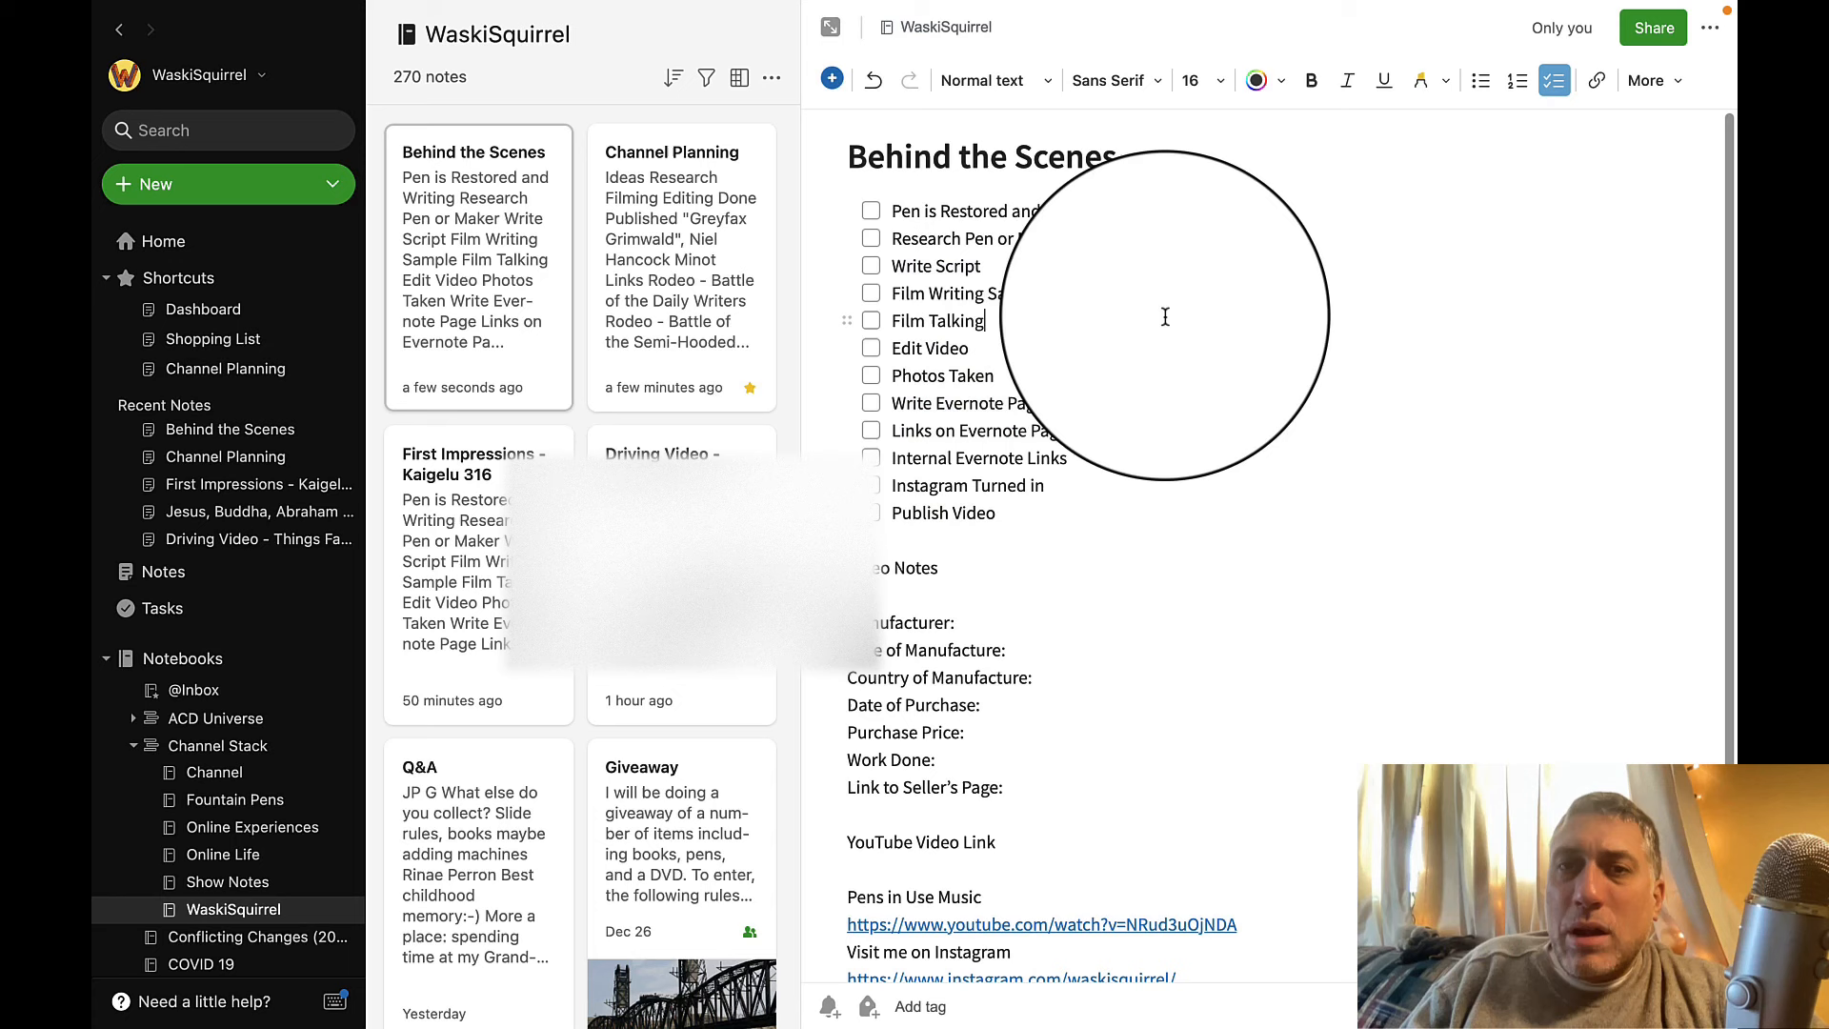
# Mark the checklist items Pen is Restored and Writing, Research Pen or Maker, and Write Script as done.
pyautogui.click(871, 238)
pyautogui.click(871, 211)
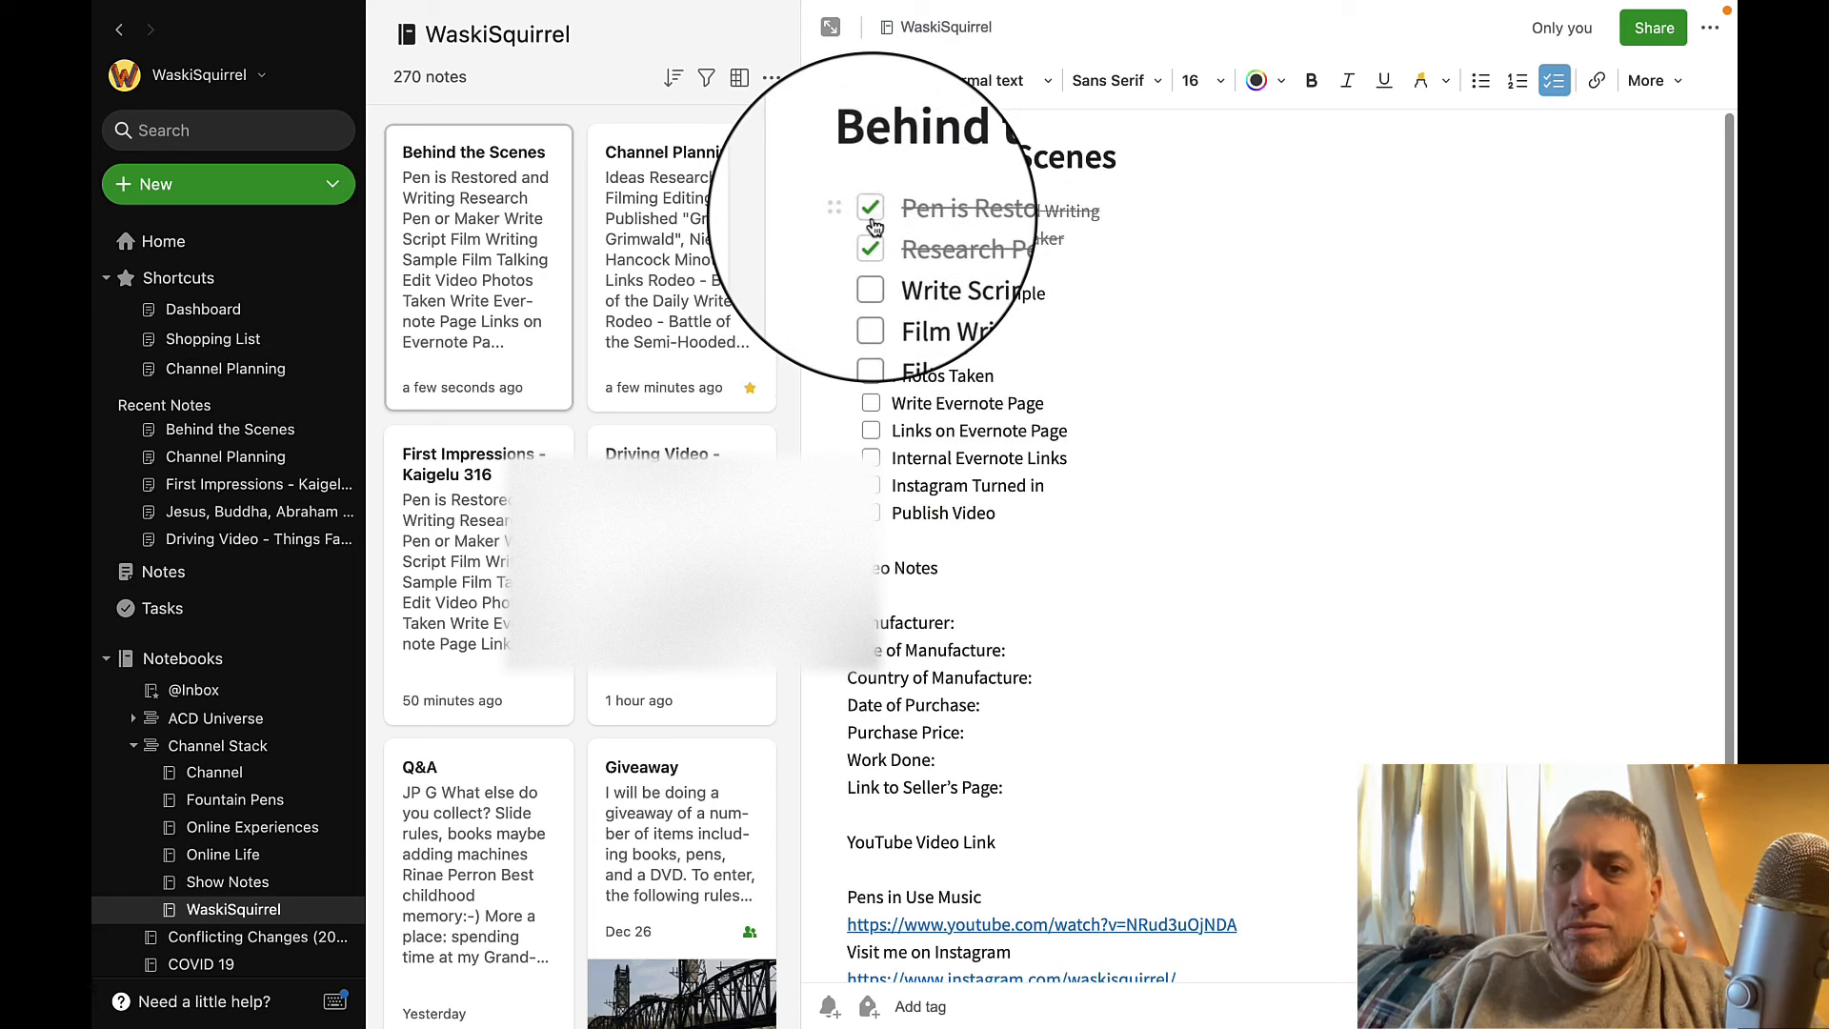
pyautogui.click(869, 278)
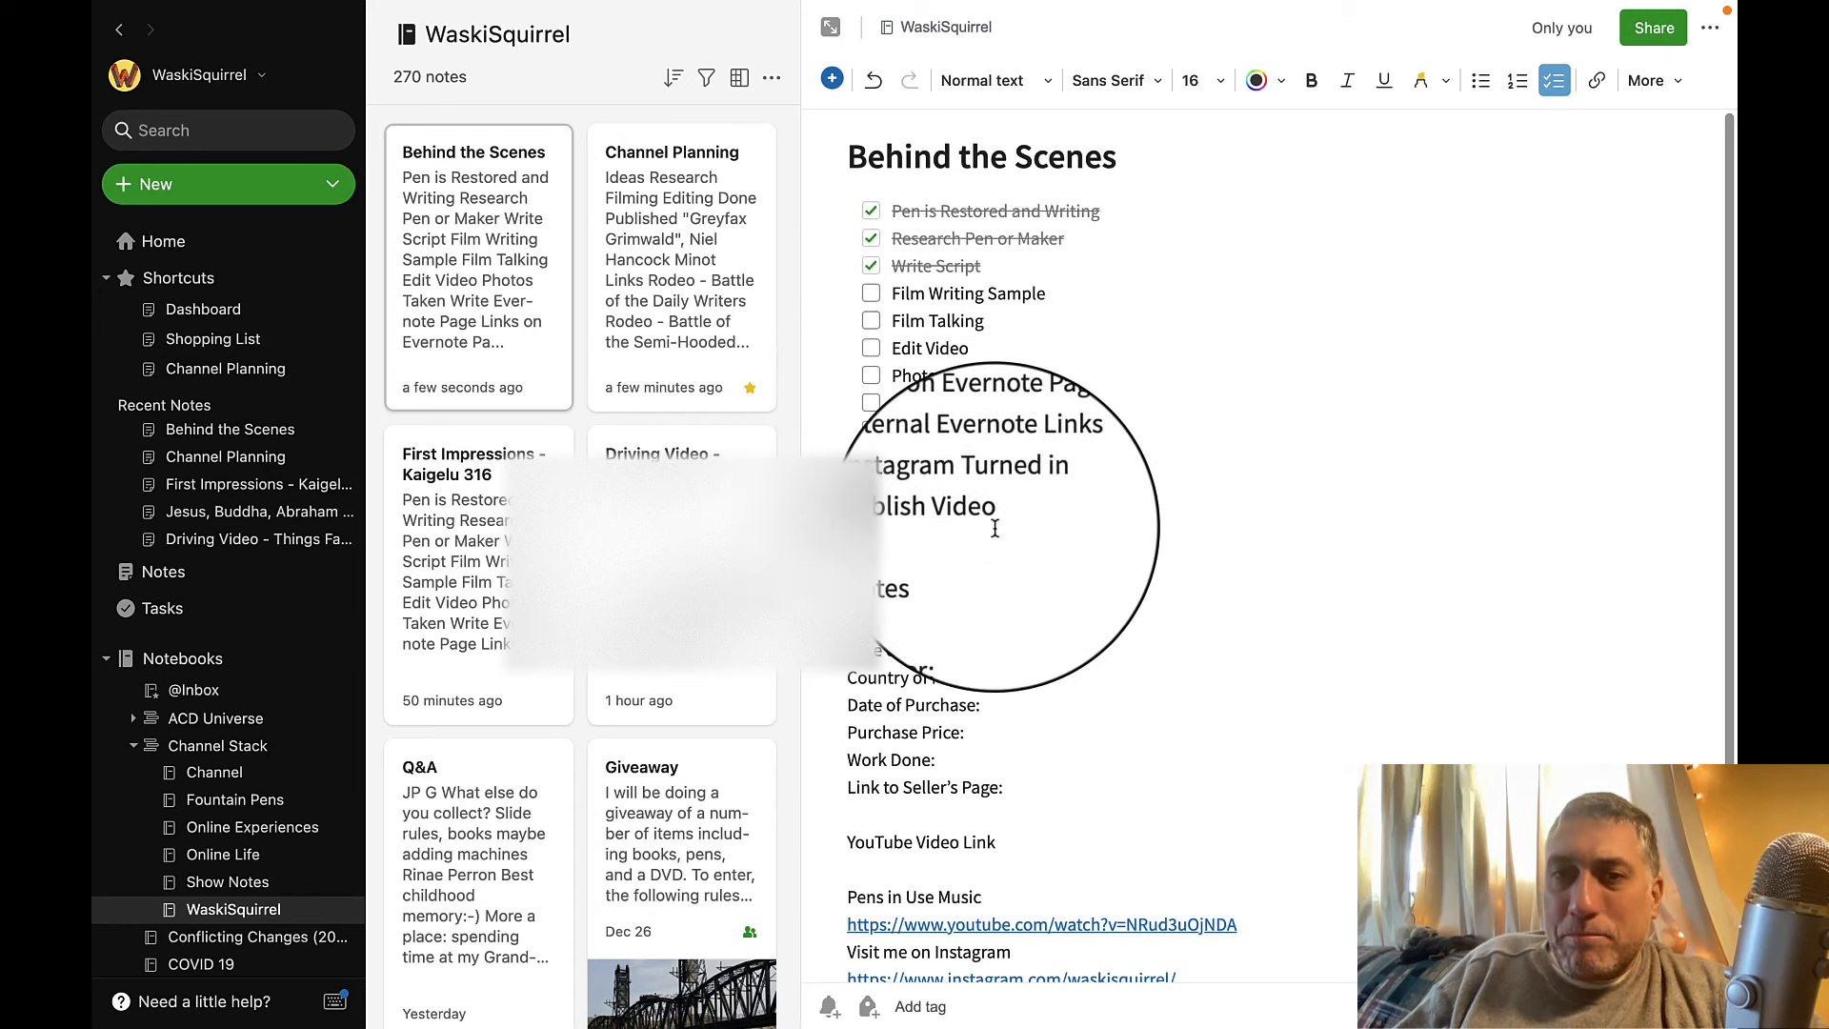
# Delete the task checklist and replace the Video Notes heading with "I take a look behind the scenes of how my fountain pen videos are made.".
pyautogui.moveTo(997, 519); pyautogui.dragTo(888, 210)
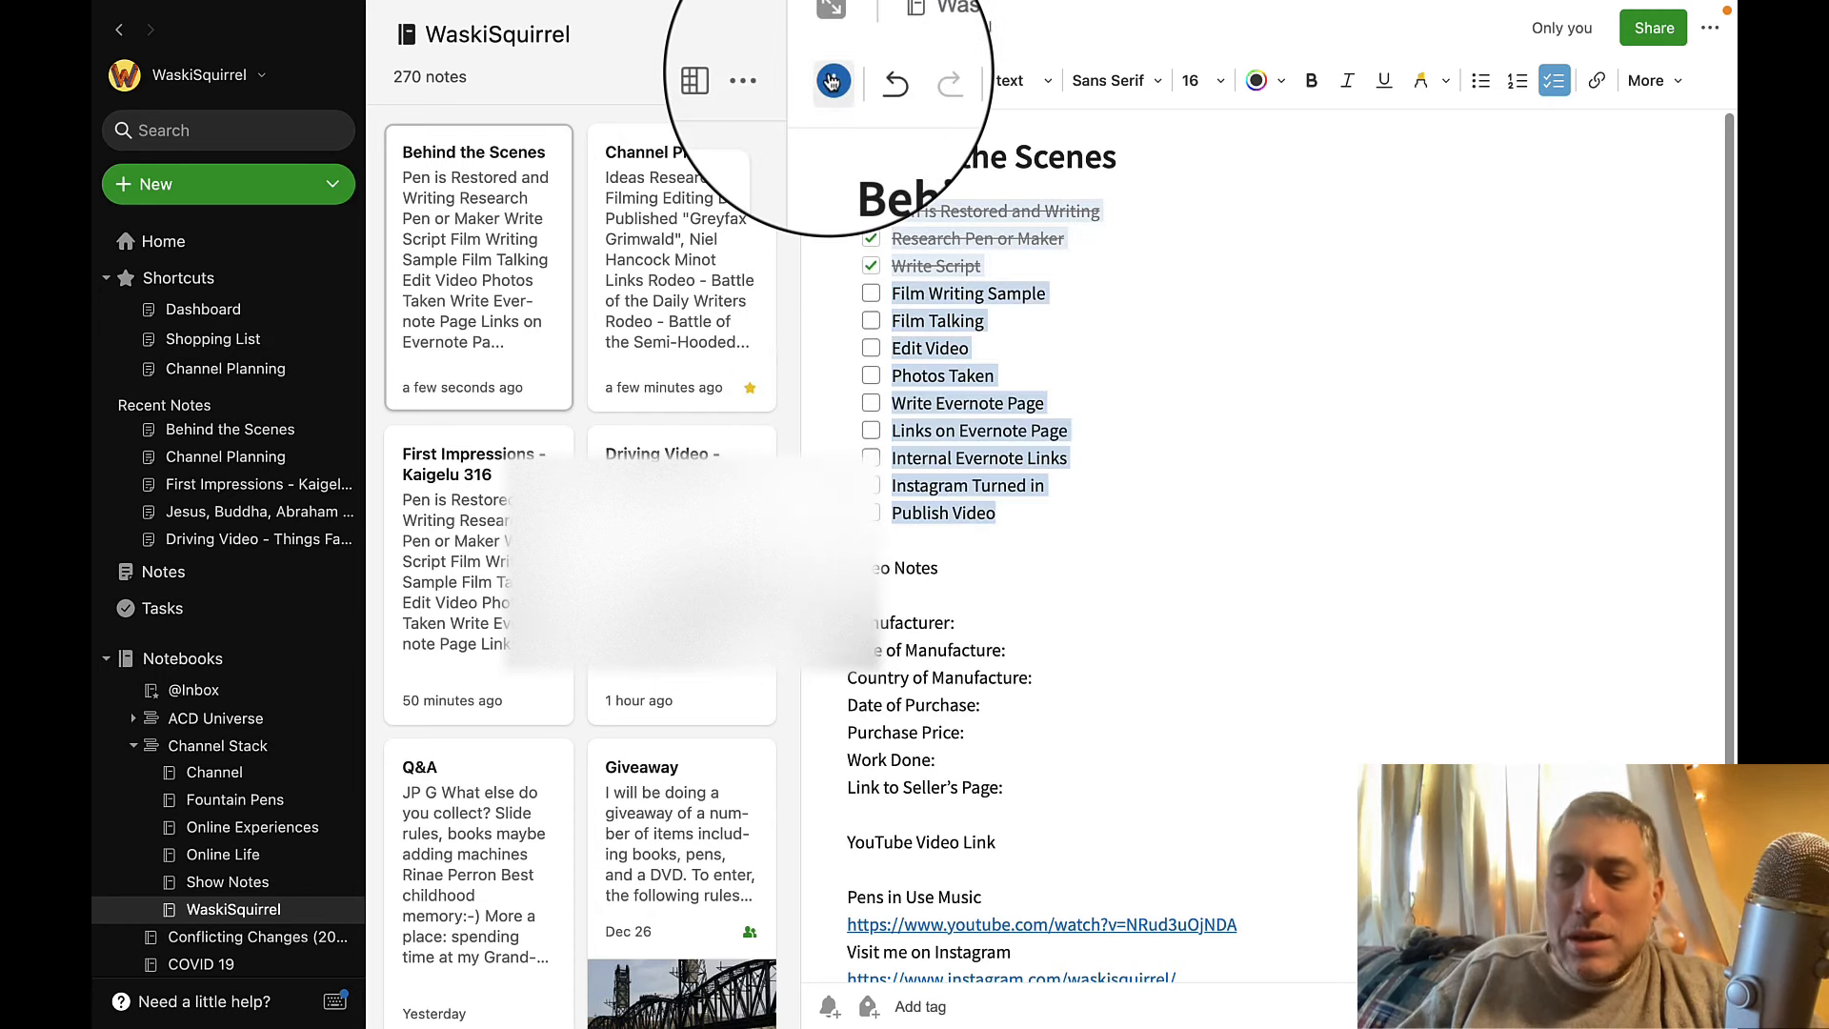
pyautogui.press('BackSpace')
pyautogui.press('BackSpace')
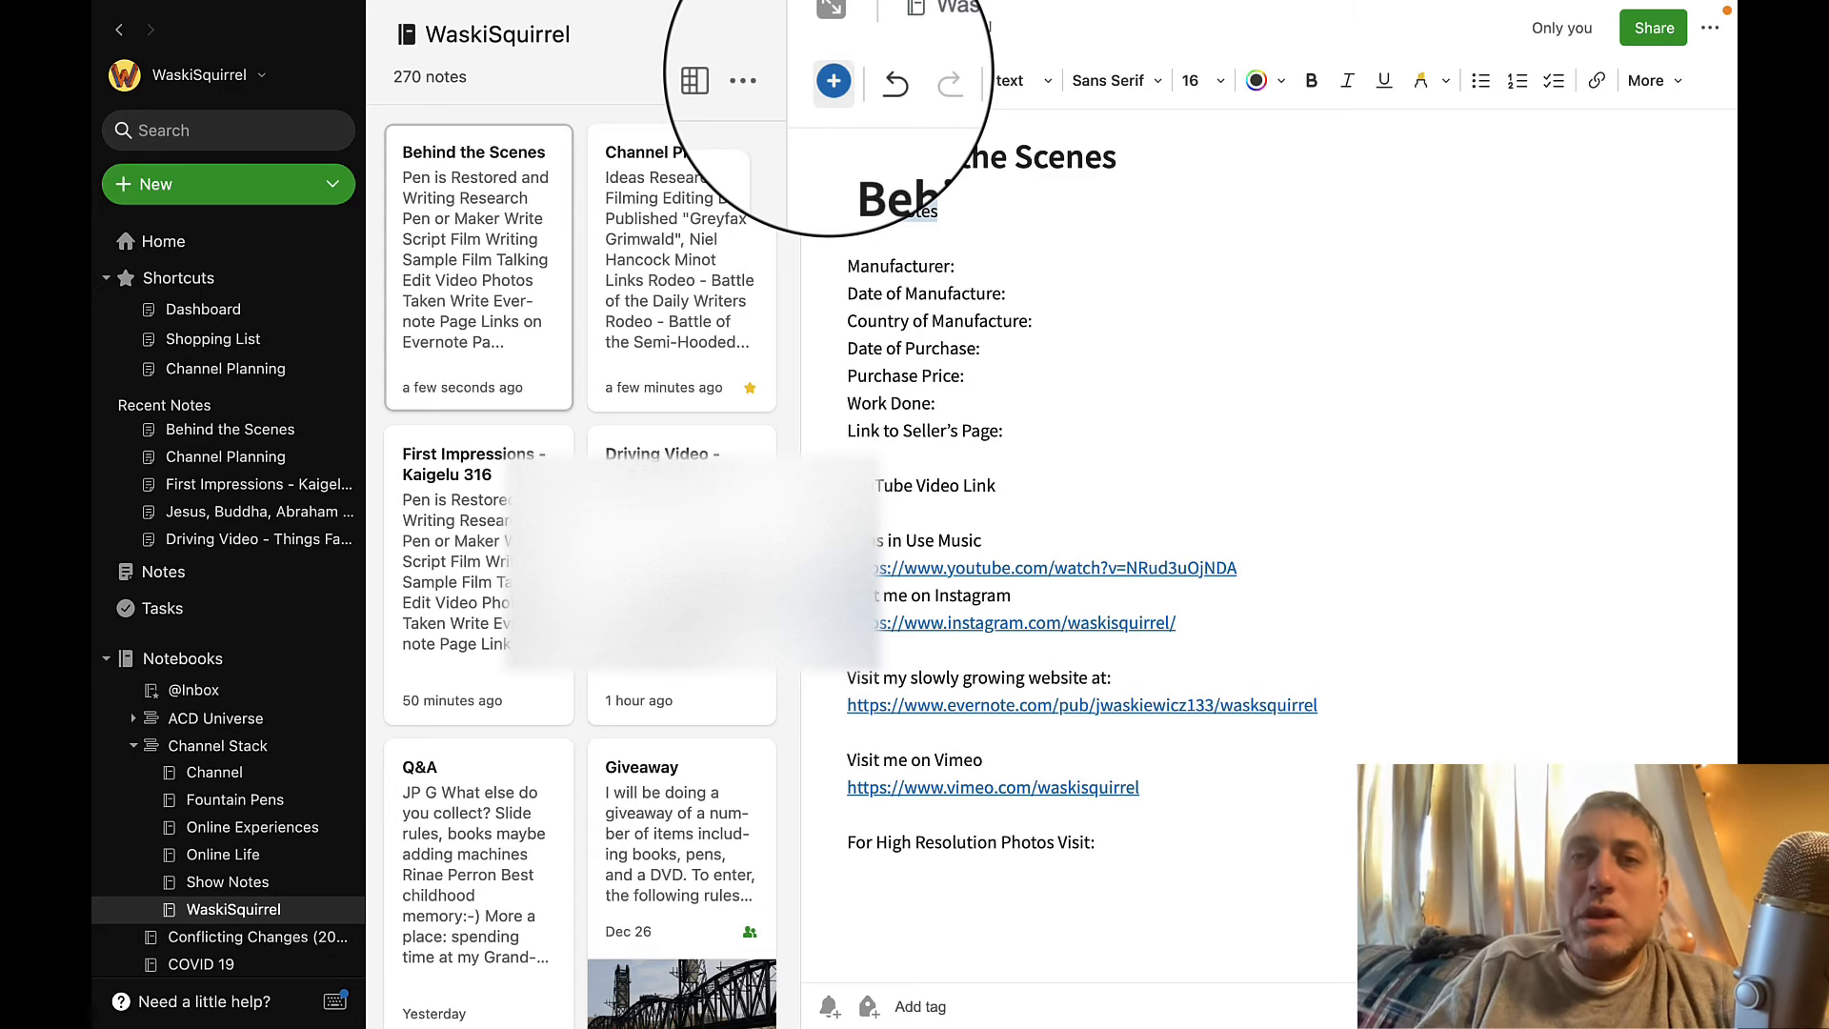
pyautogui.press('BackSpace')
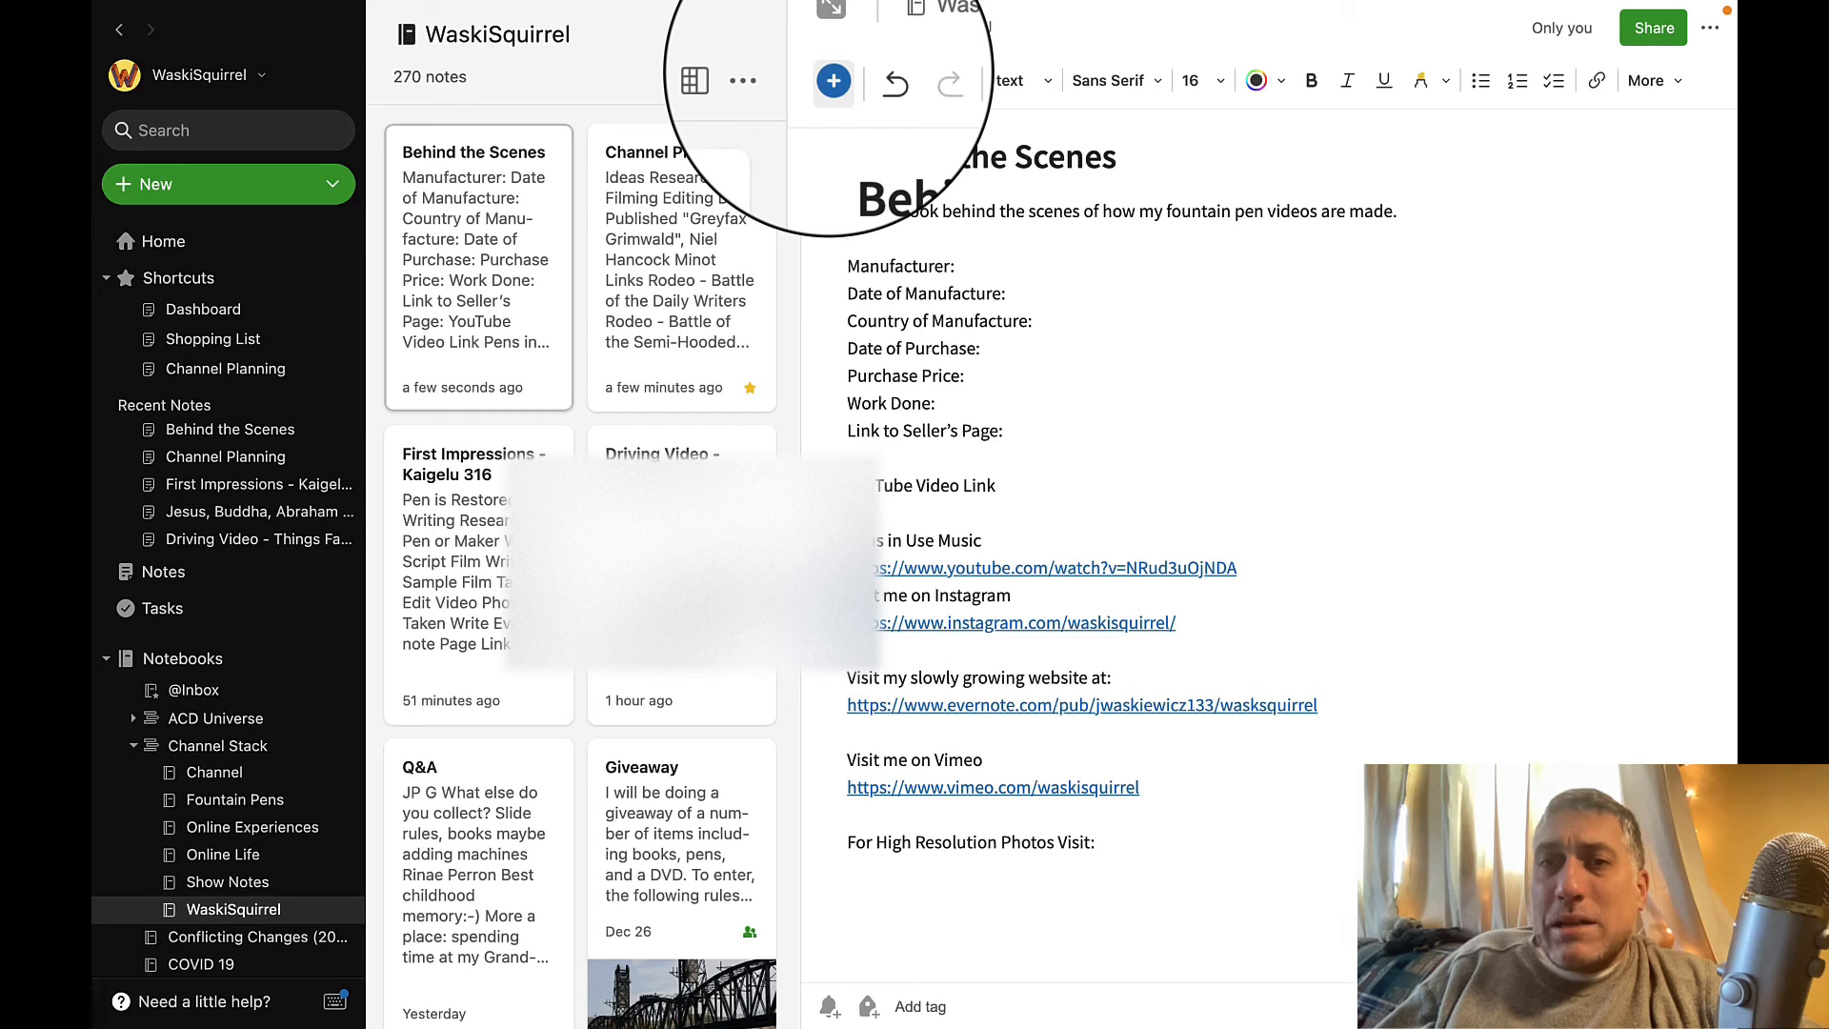
# Delete the pen detail fields from Manufacturer through Link to Seller's Page and insert a blank line above "Visit me on Instagram".
pyautogui.hotkey('shift', 'Down')
pyautogui.hotkey('shift', 'Down')
pyautogui.hotkey('shift', 'Down')
pyautogui.hotkey('shift', 'Down')
pyautogui.hotkey('shift', 'Down')
pyautogui.hotkey('shift', 'Down')
pyautogui.hotkey('shift', 'Down')
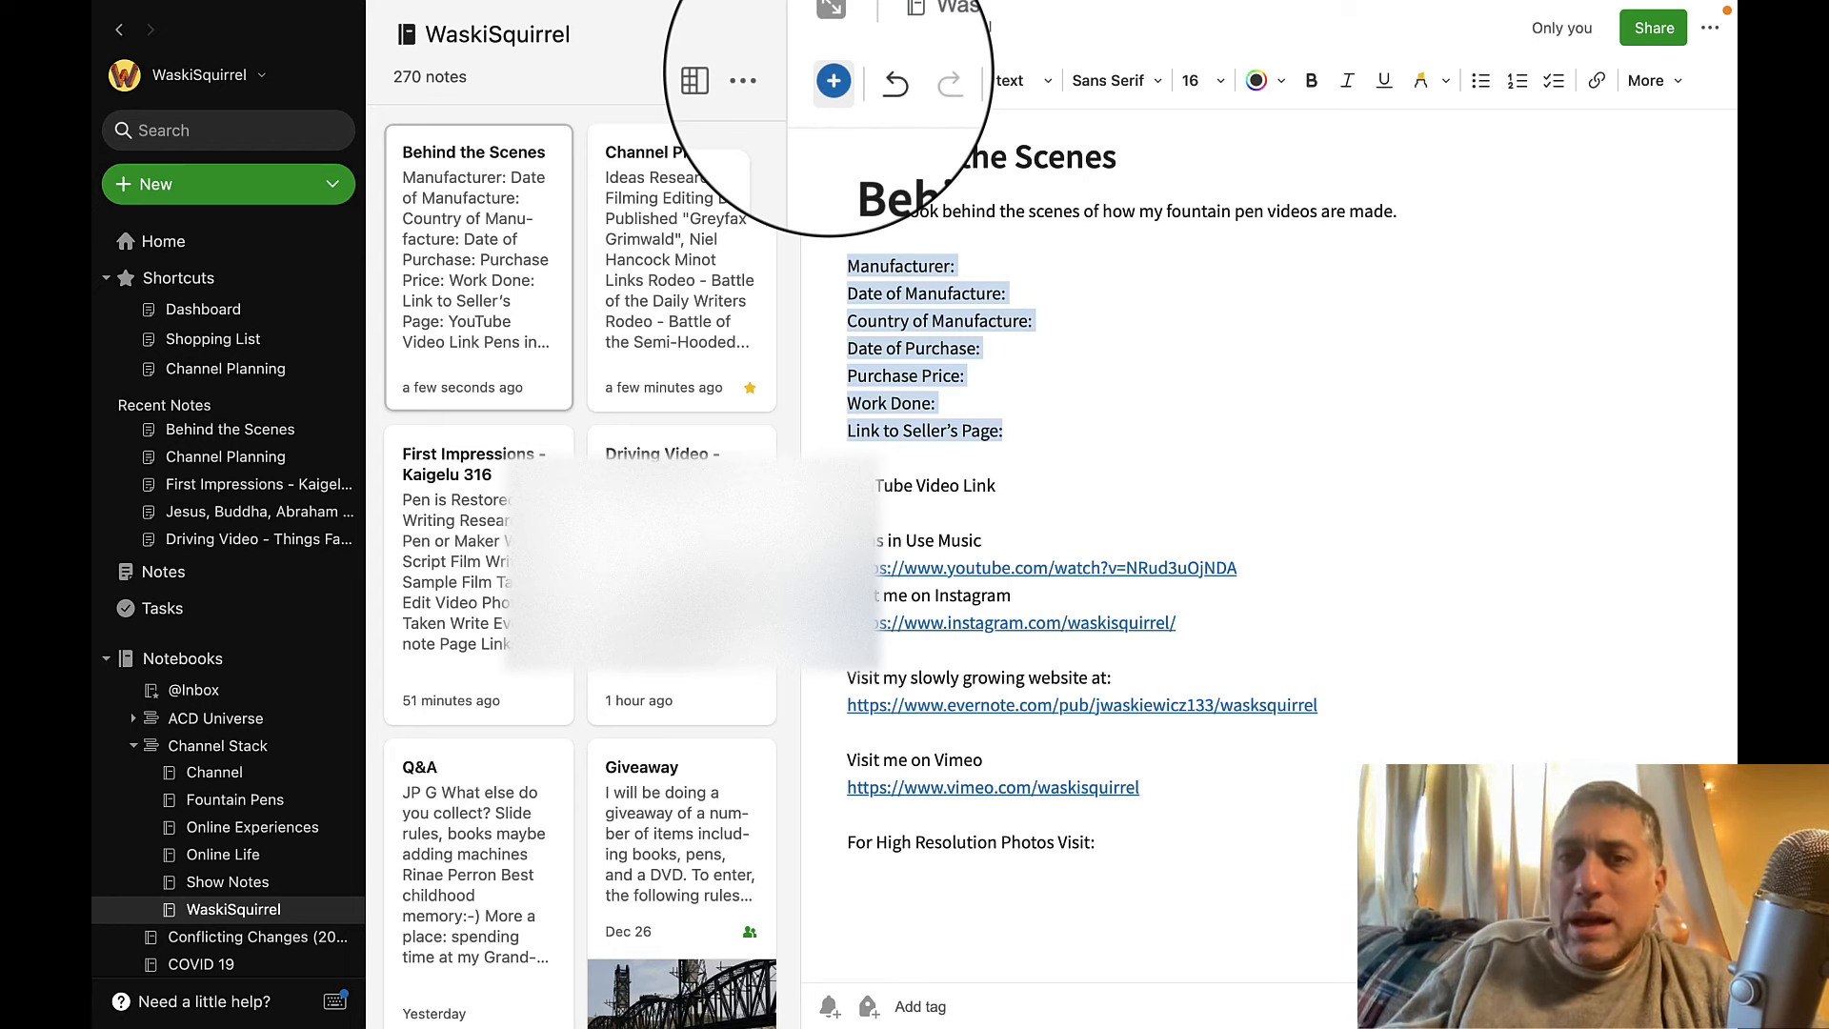
pyautogui.press('BackSpace')
pyautogui.press('BackSpace')
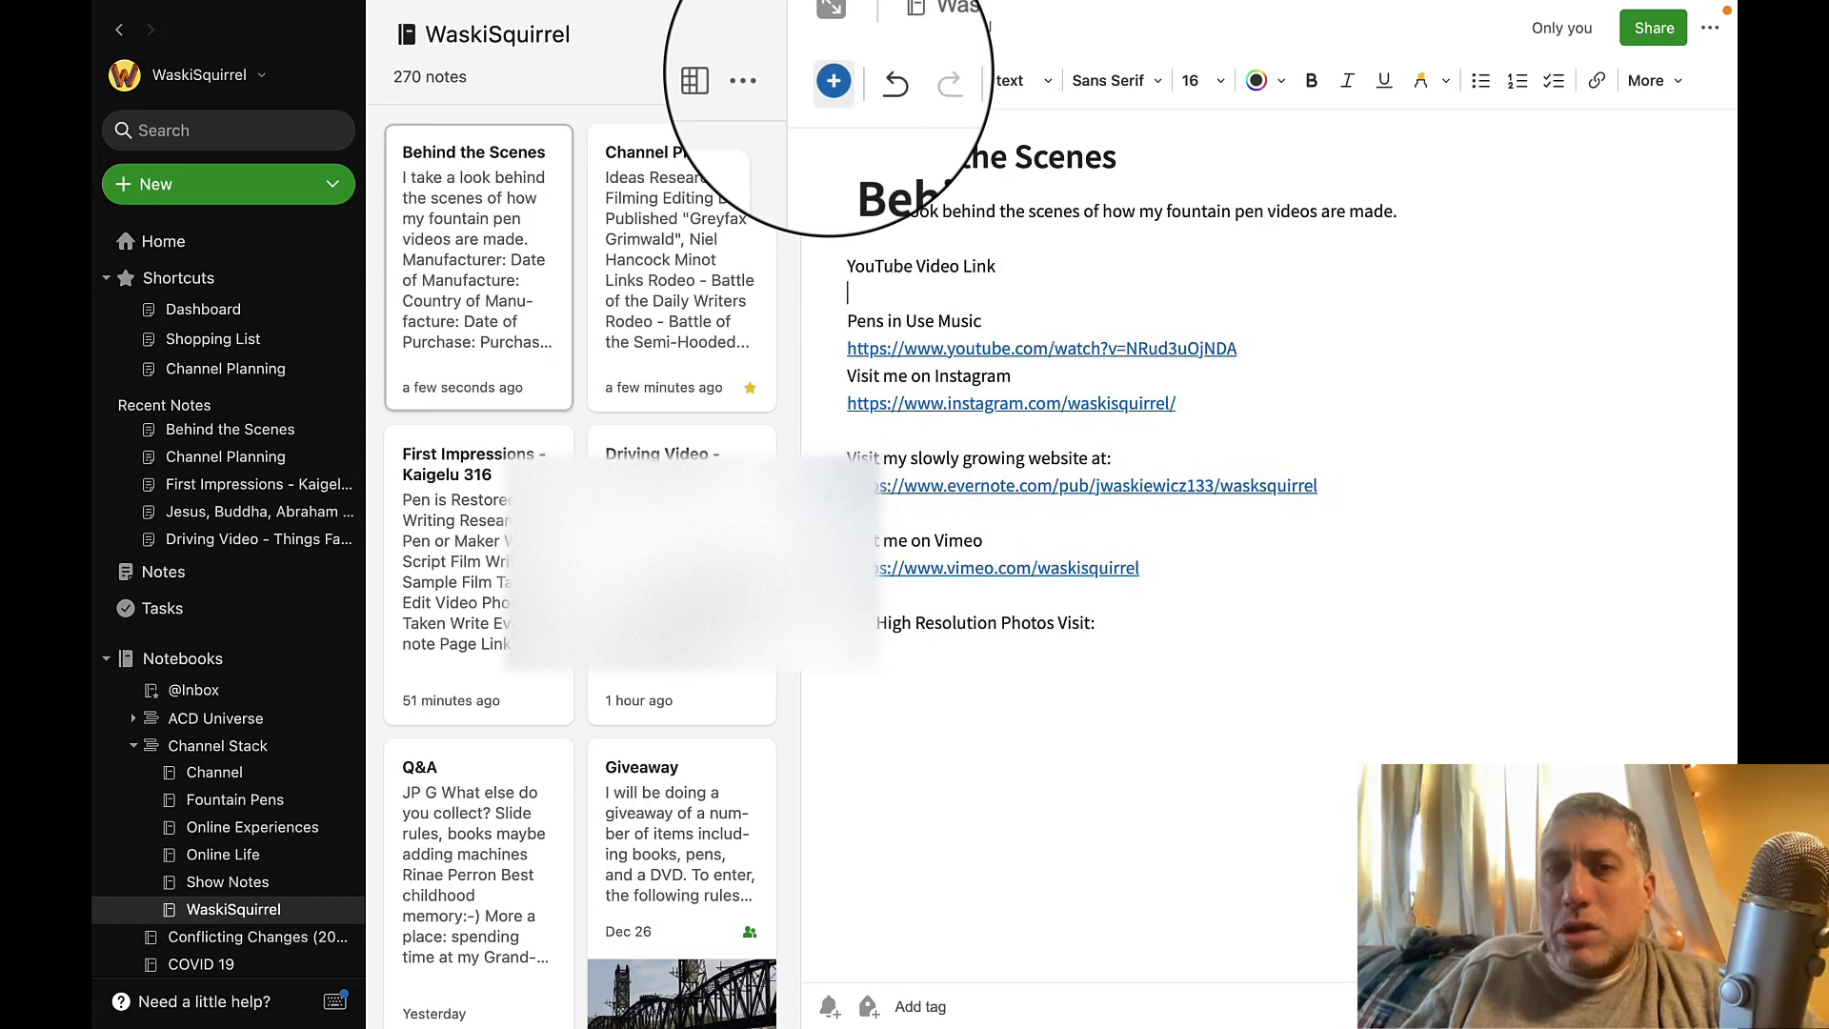
pyautogui.press('Return')
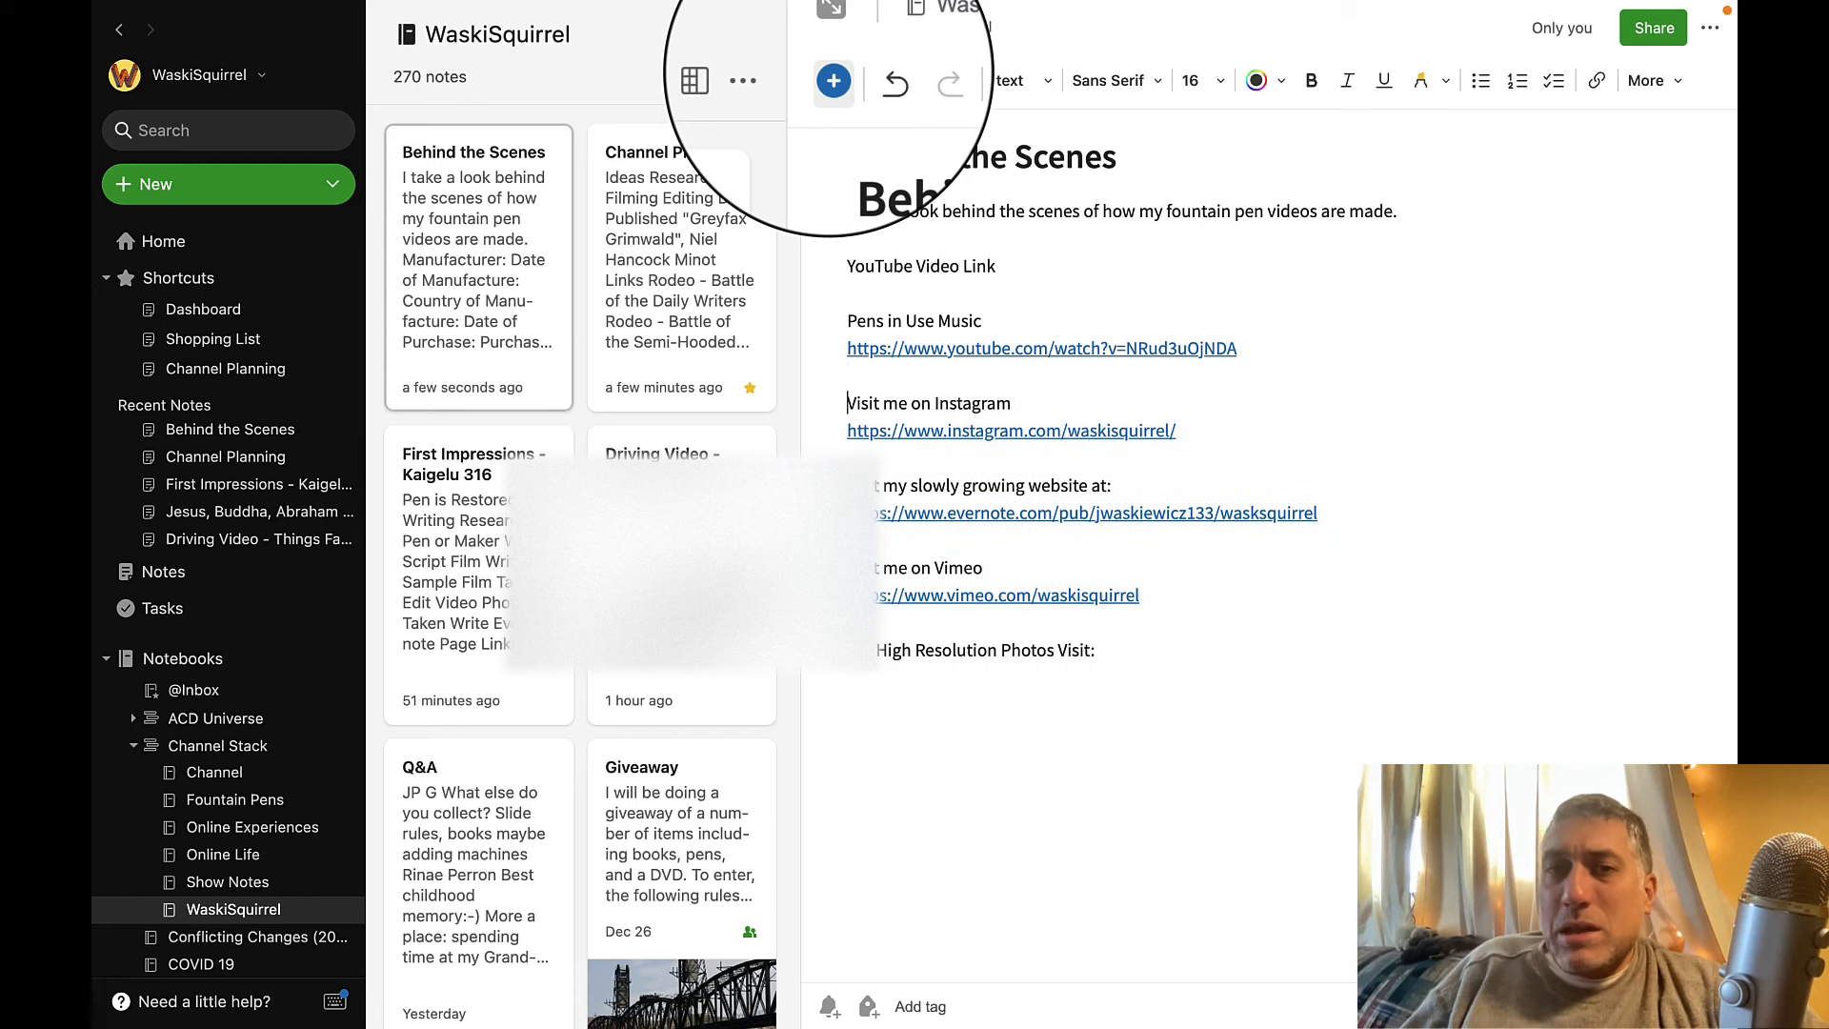
pyautogui.click(848, 454)
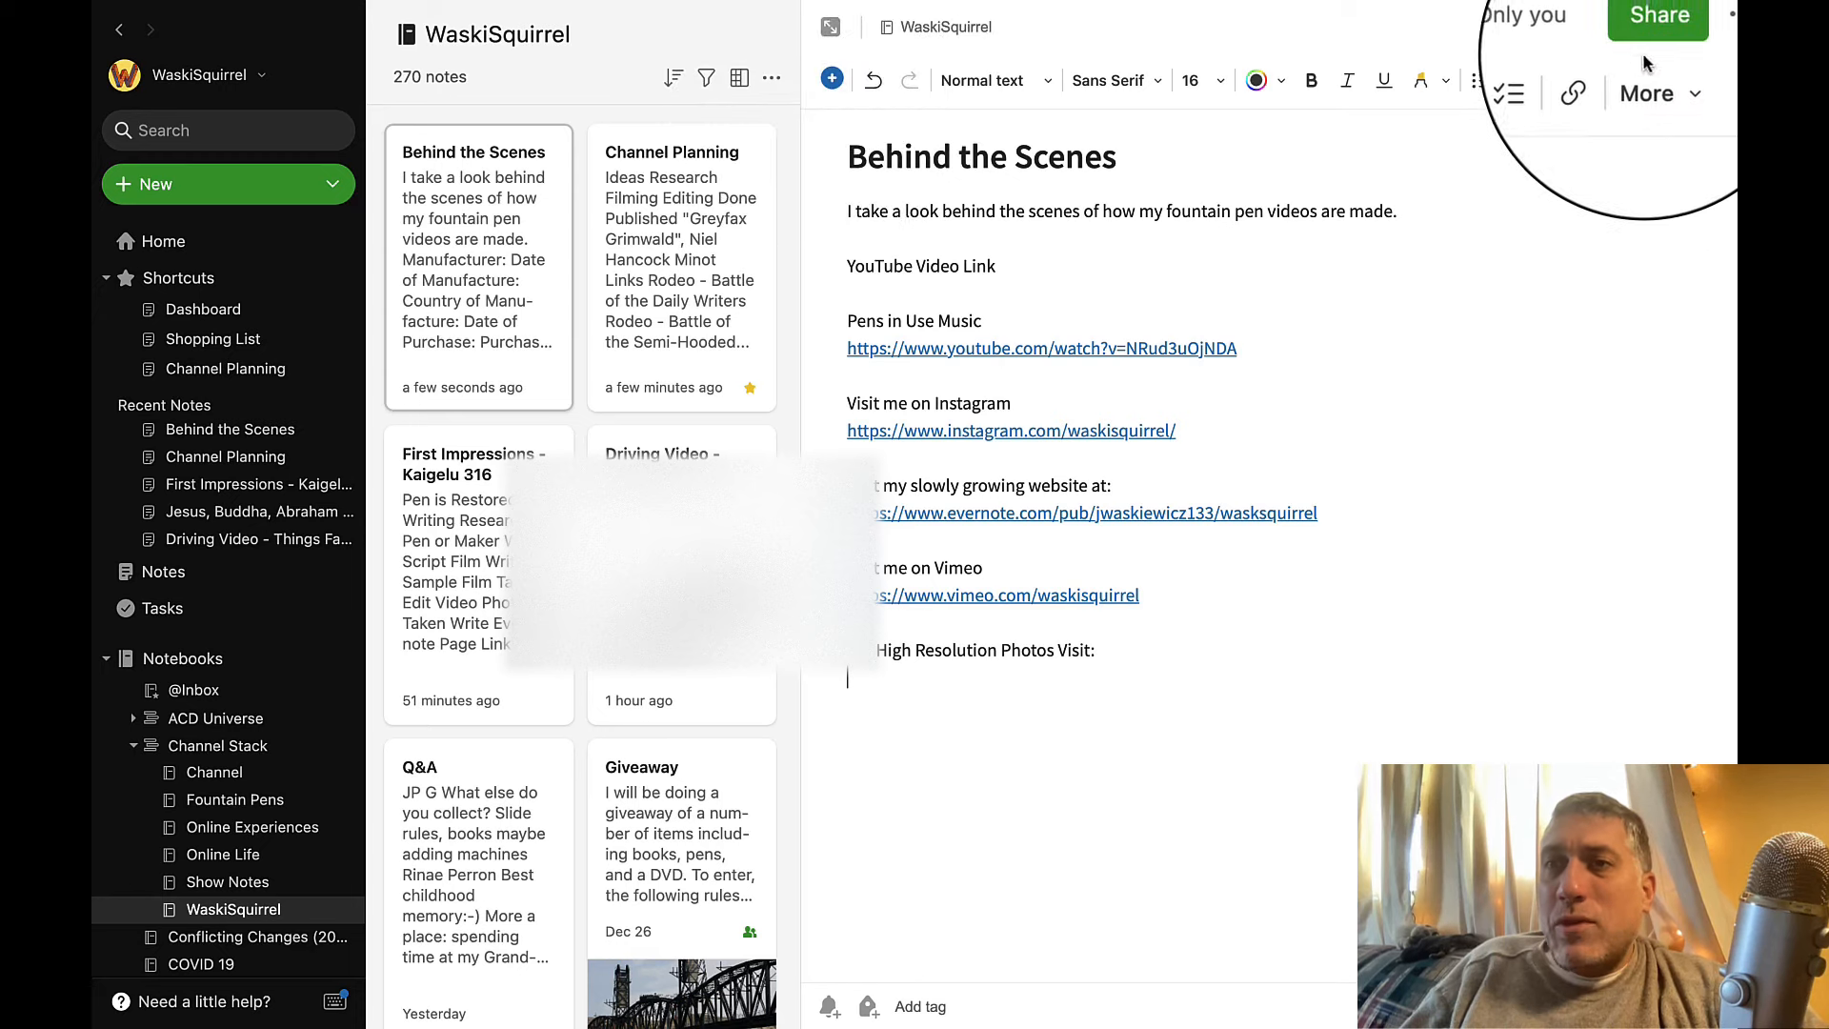
pyautogui.click(1078, 670)
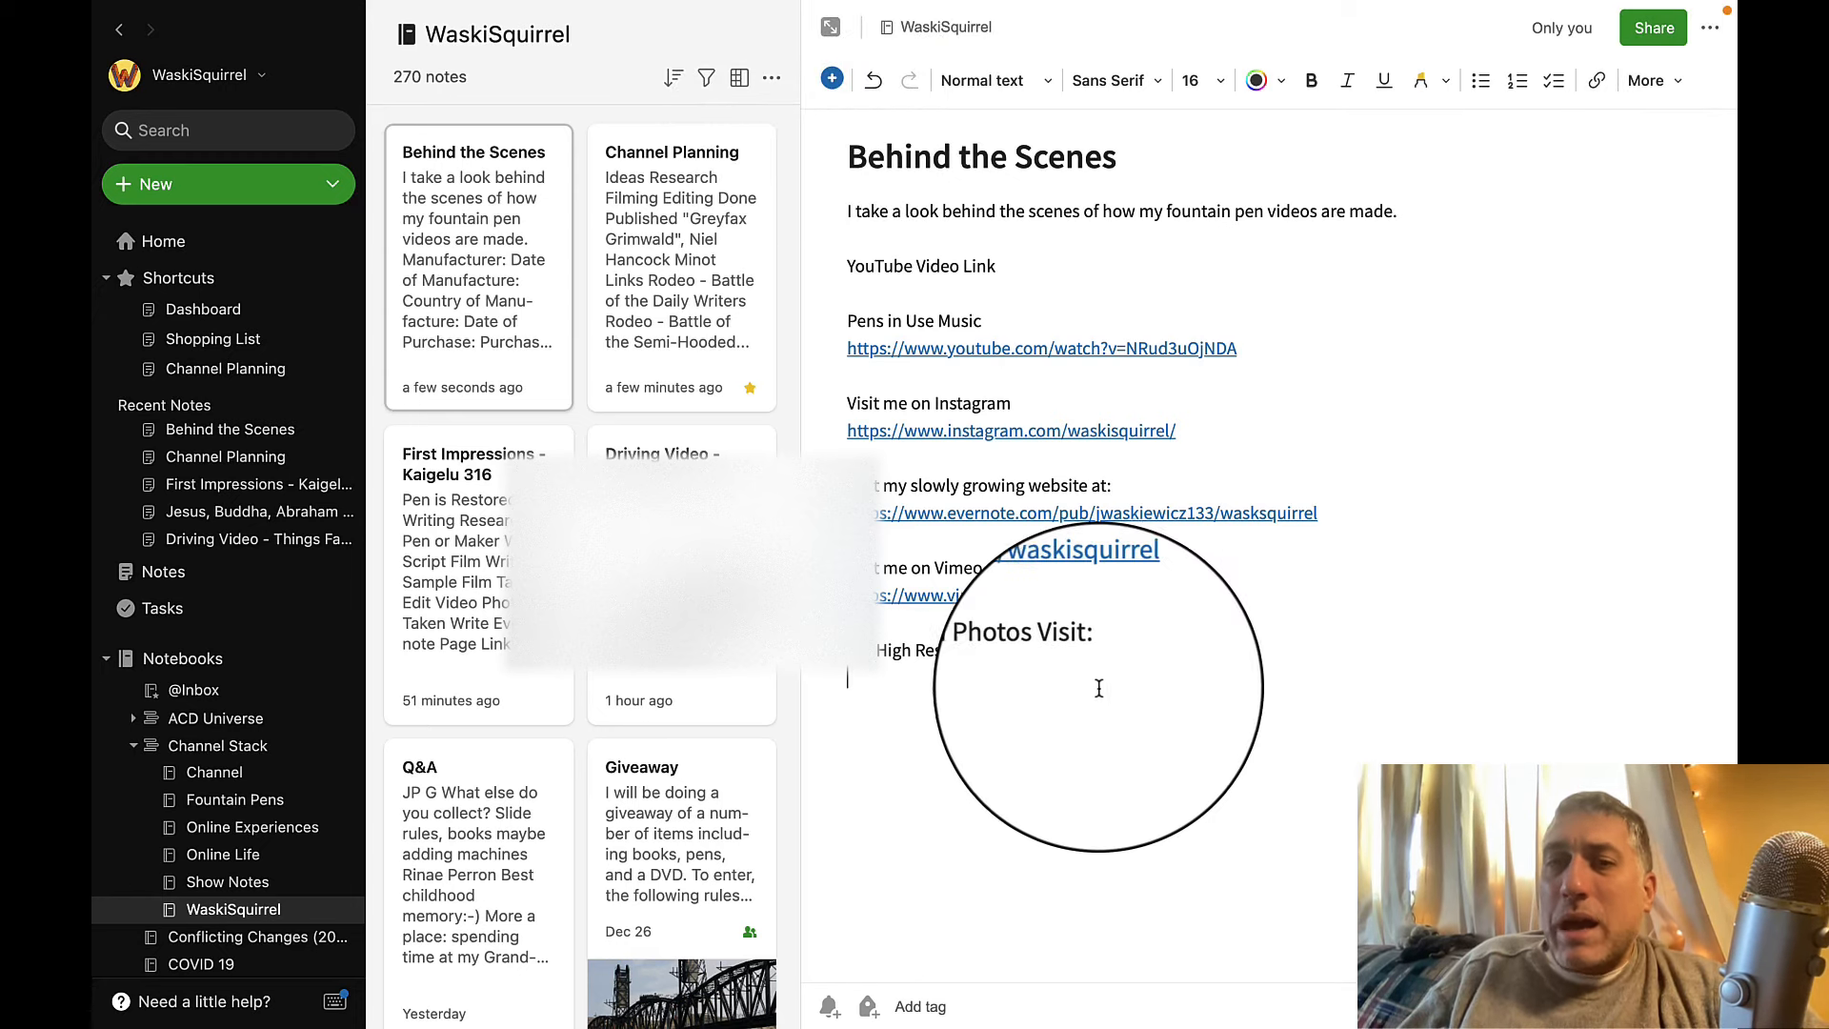
pyautogui.write('f')
pyautogui.press('BackSpace')
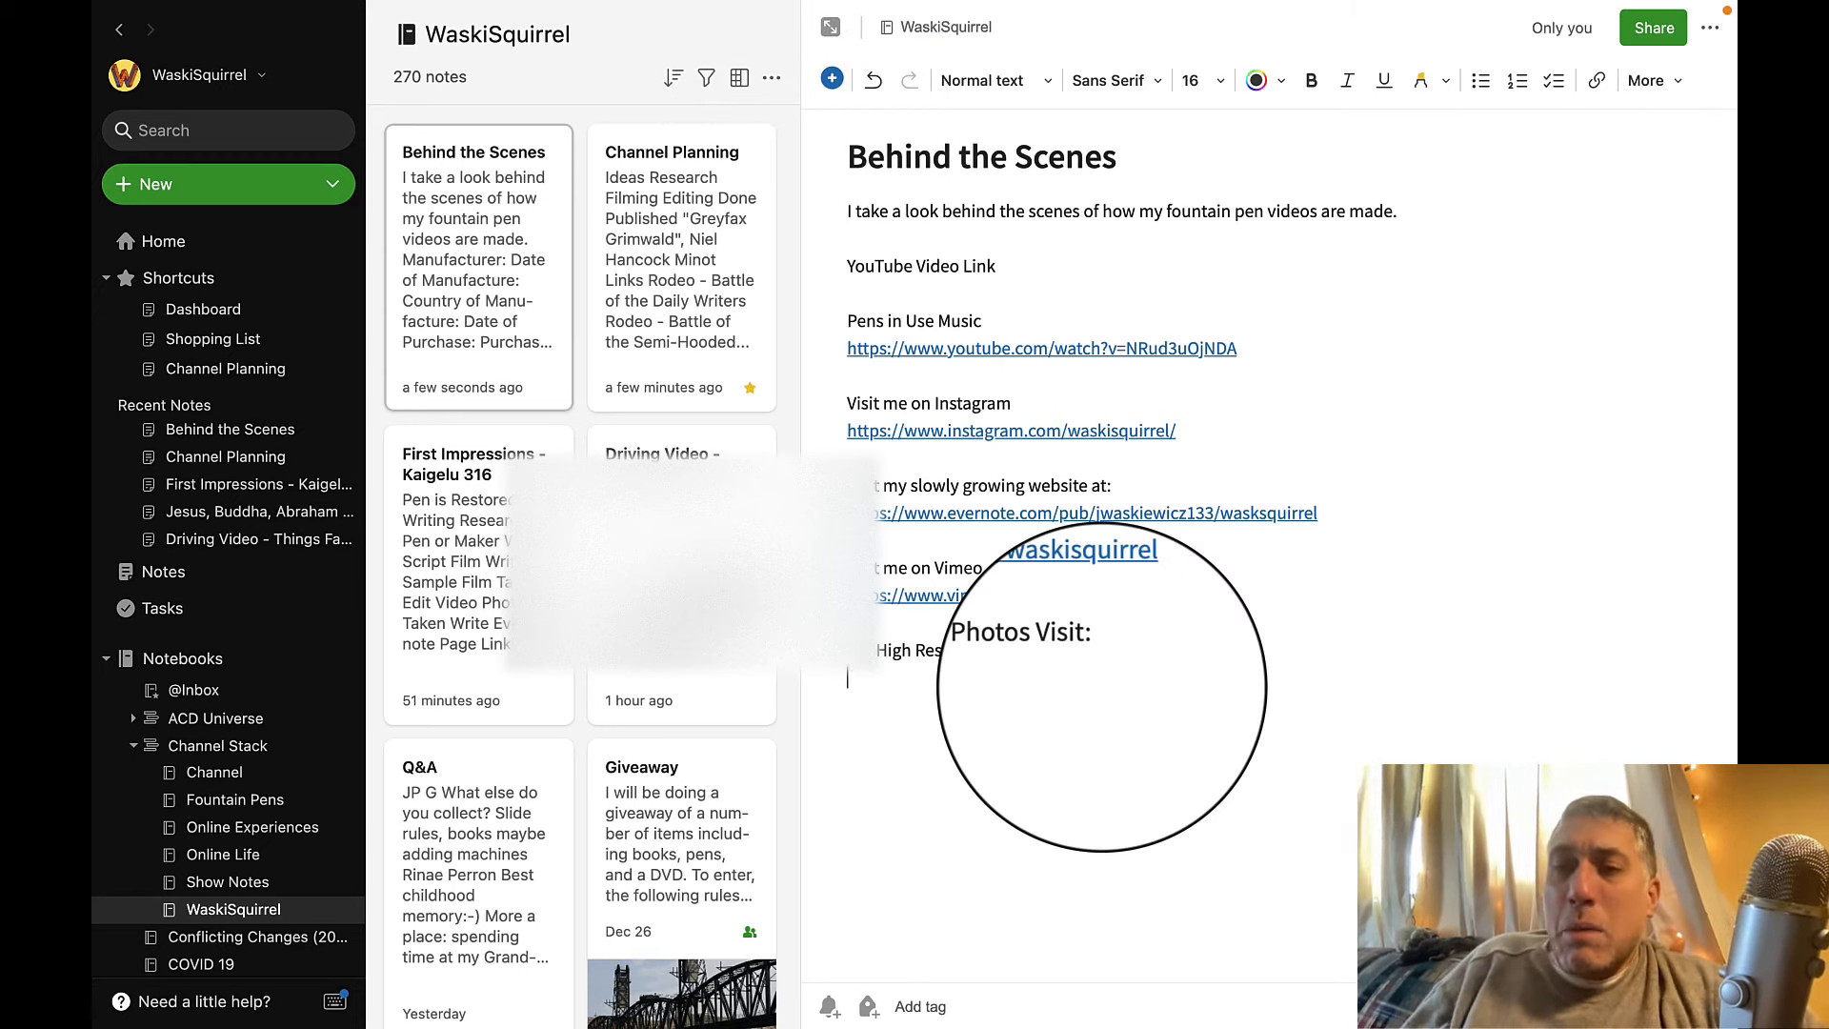
# Enable the shareable link for the Behind the Scenes note and disable it again.
pyautogui.click(1654, 28)
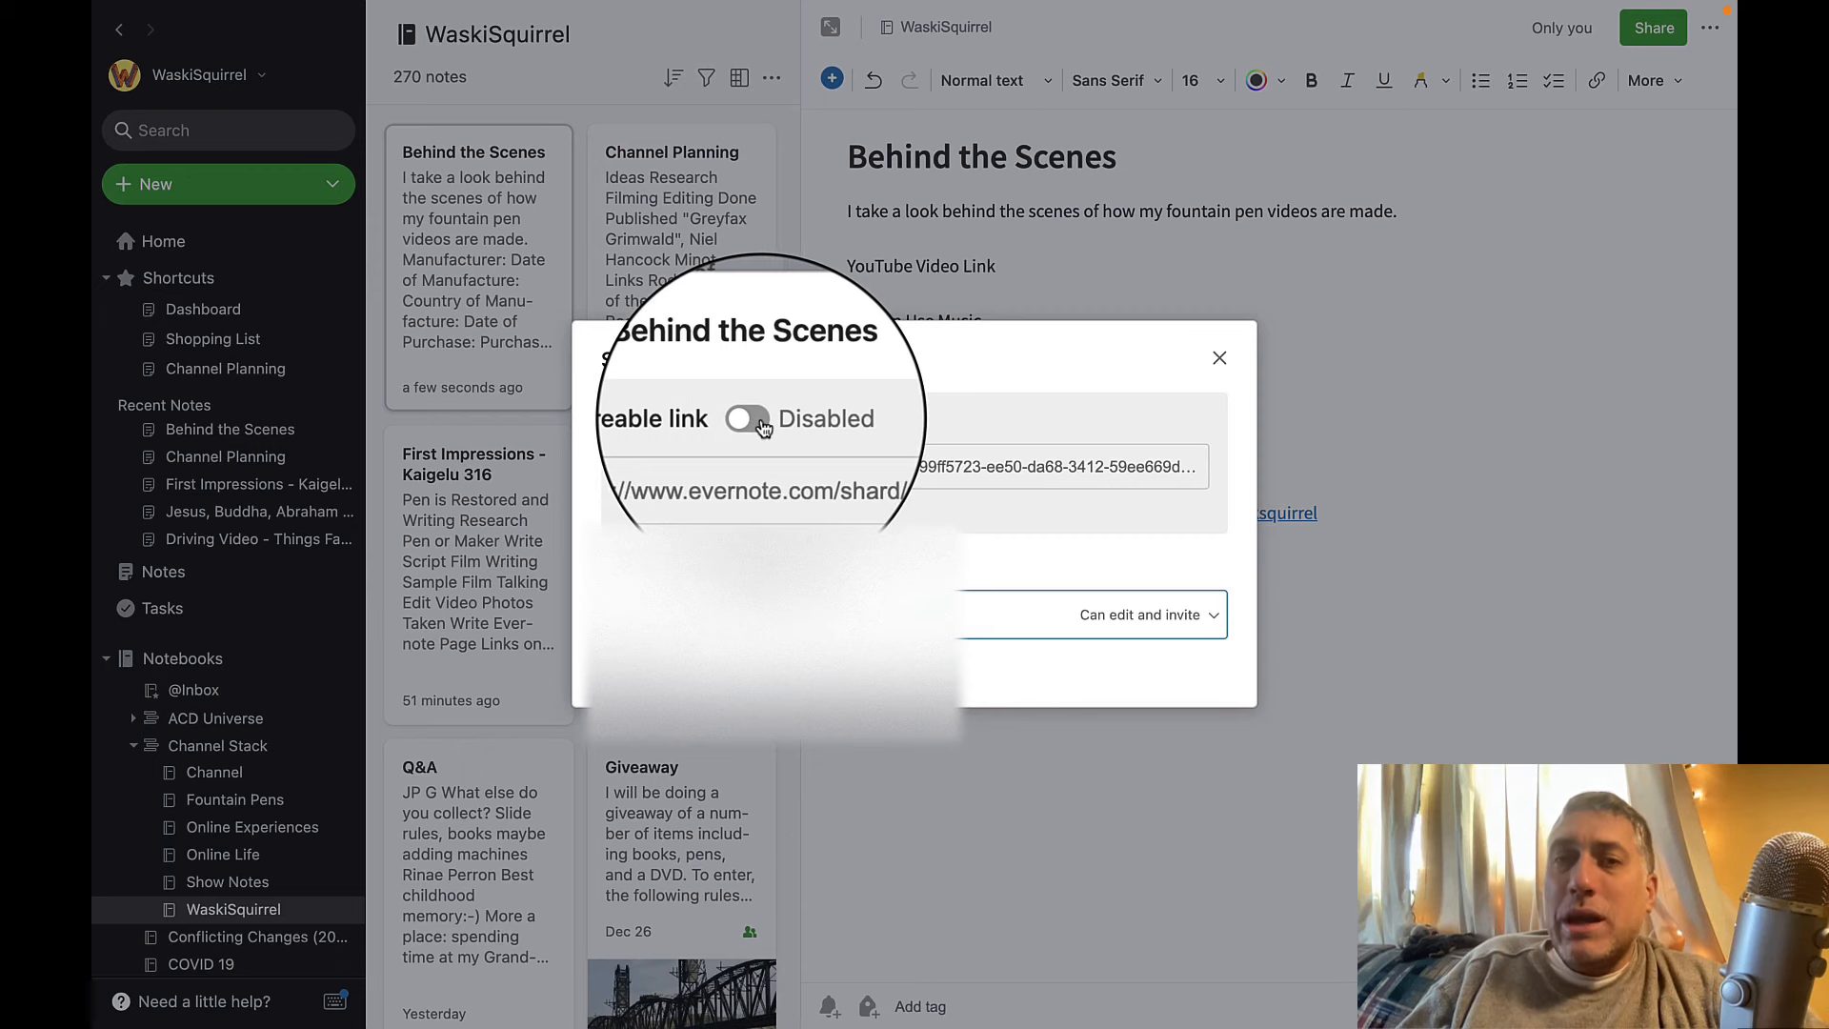
pyautogui.click(760, 422)
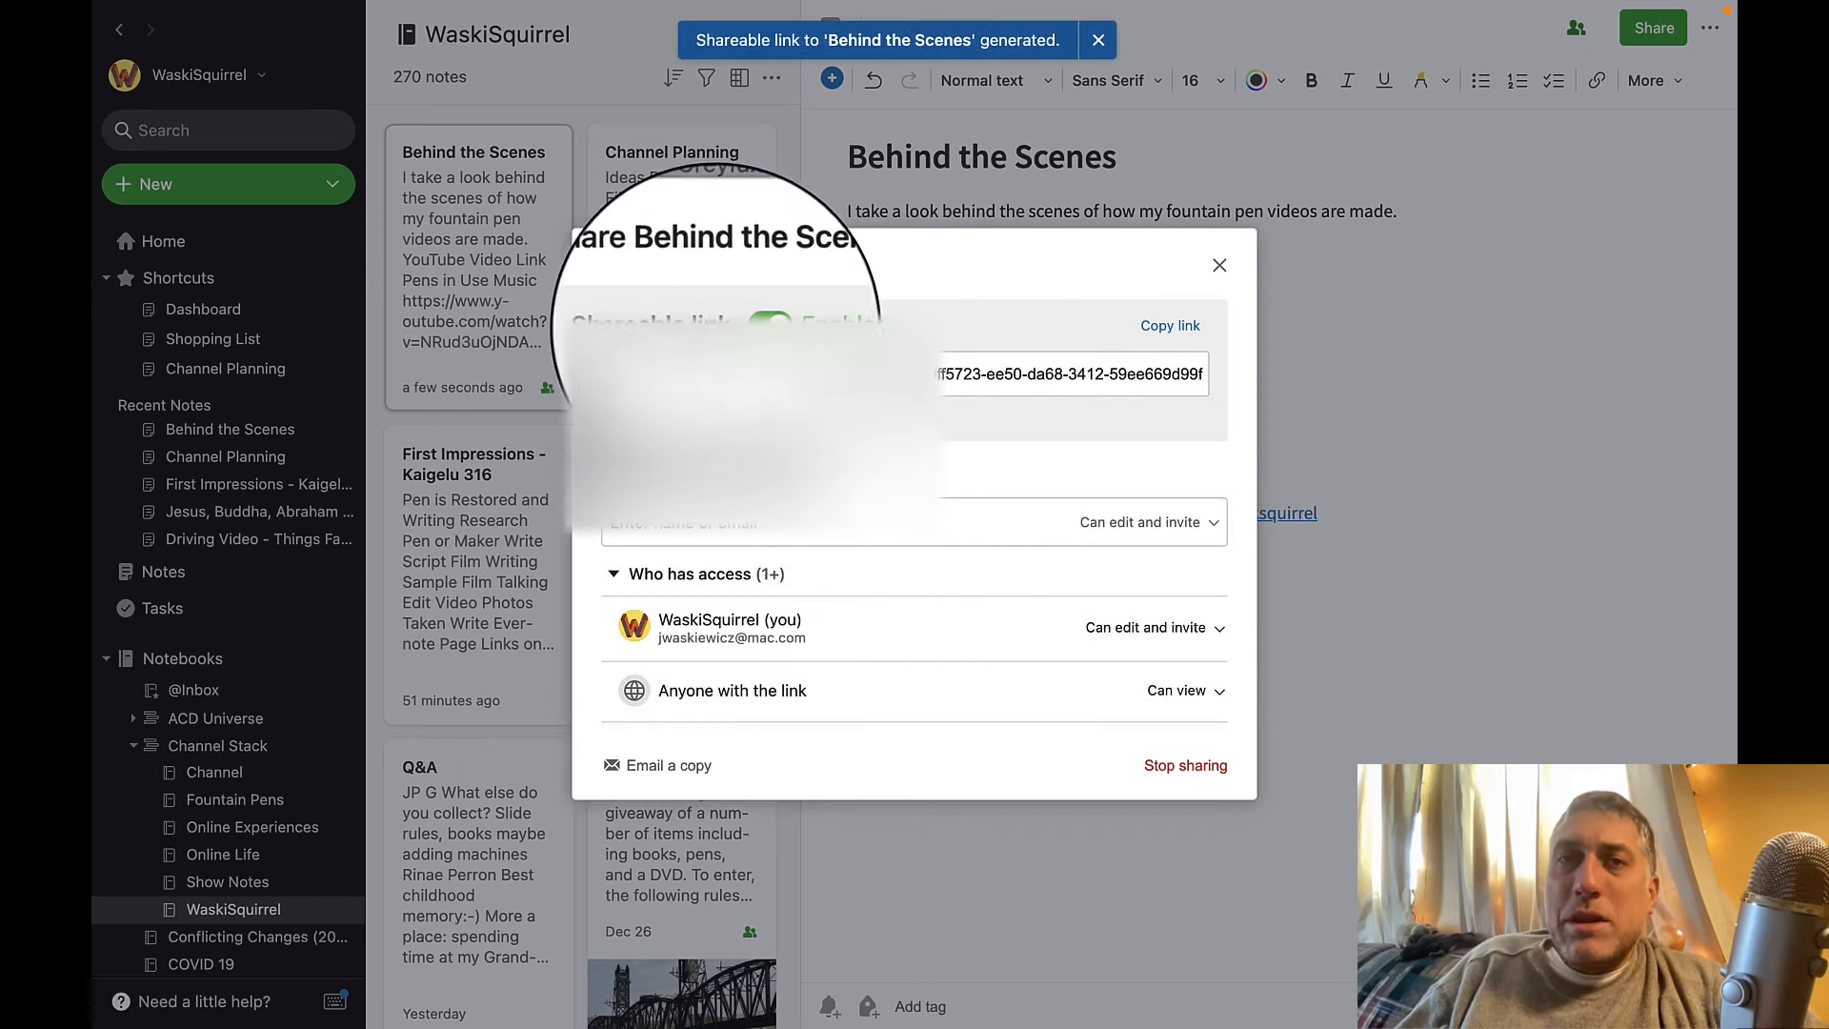
pyautogui.click(757, 325)
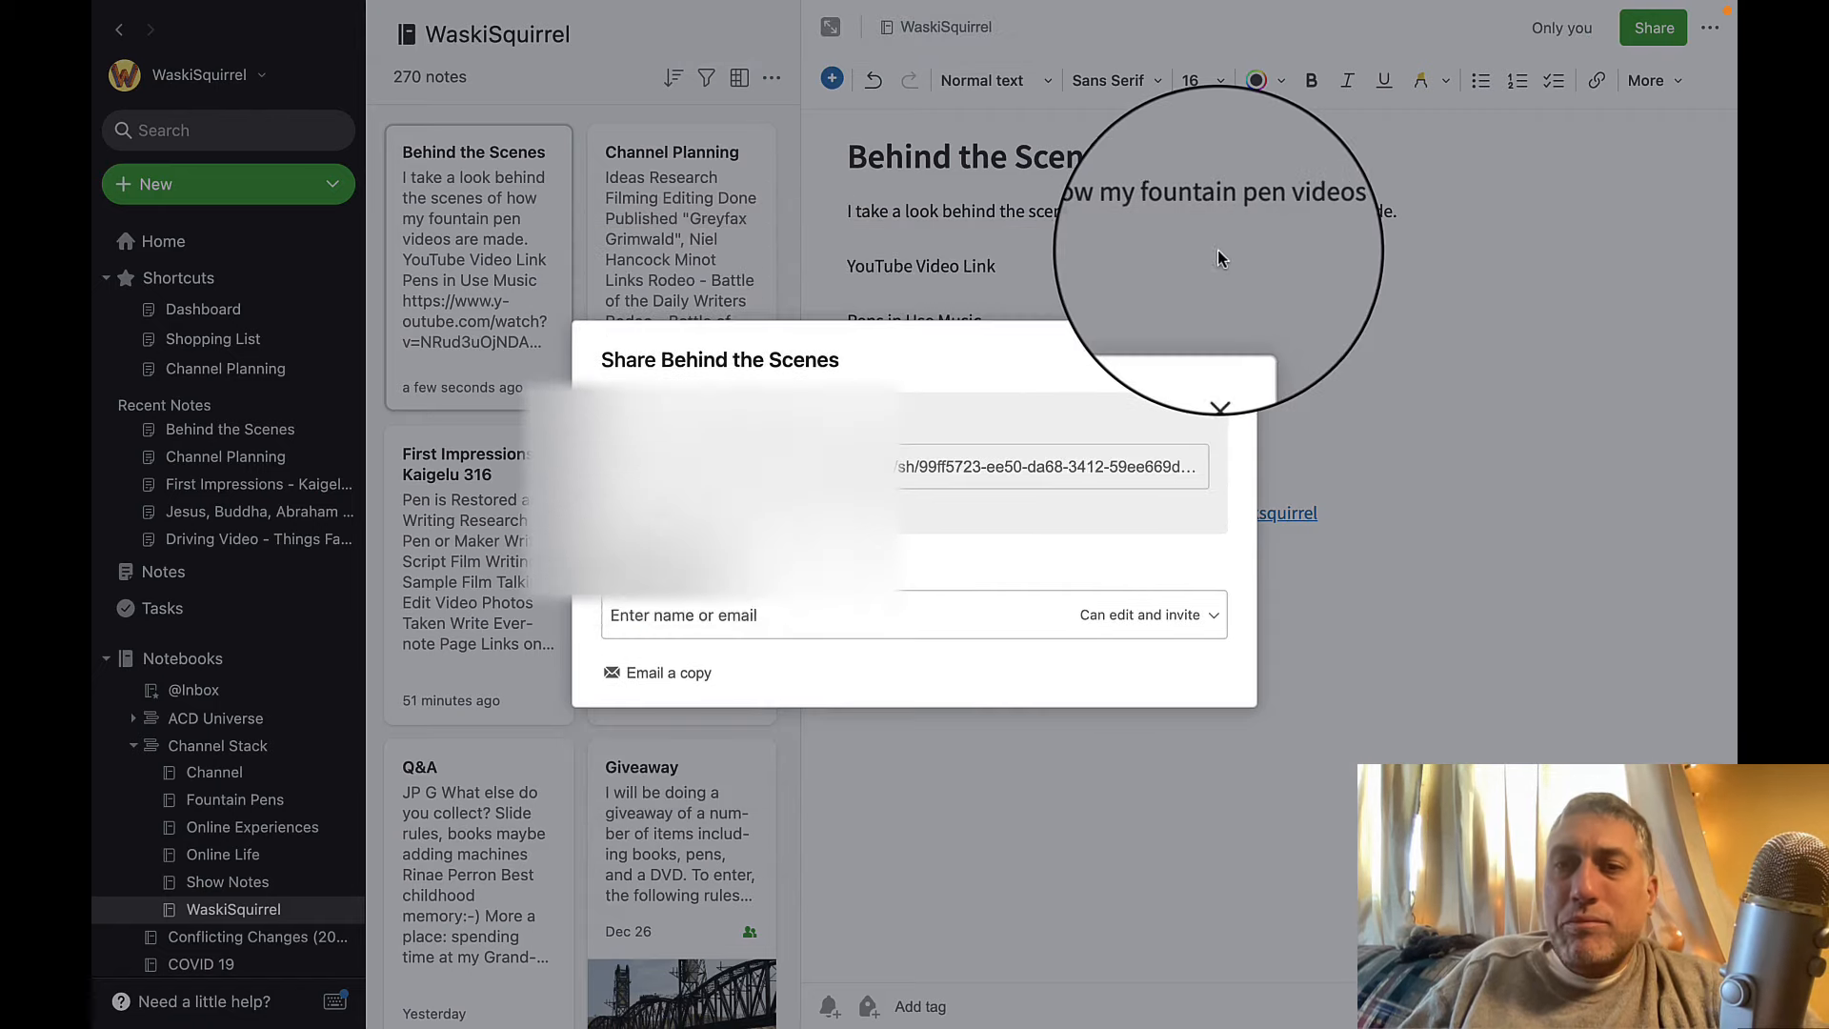
# Close the sharing settings and delete the "High Resolution Photos Visit:" line at the end of the Behind the Scenes note.
pyautogui.click(1220, 362)
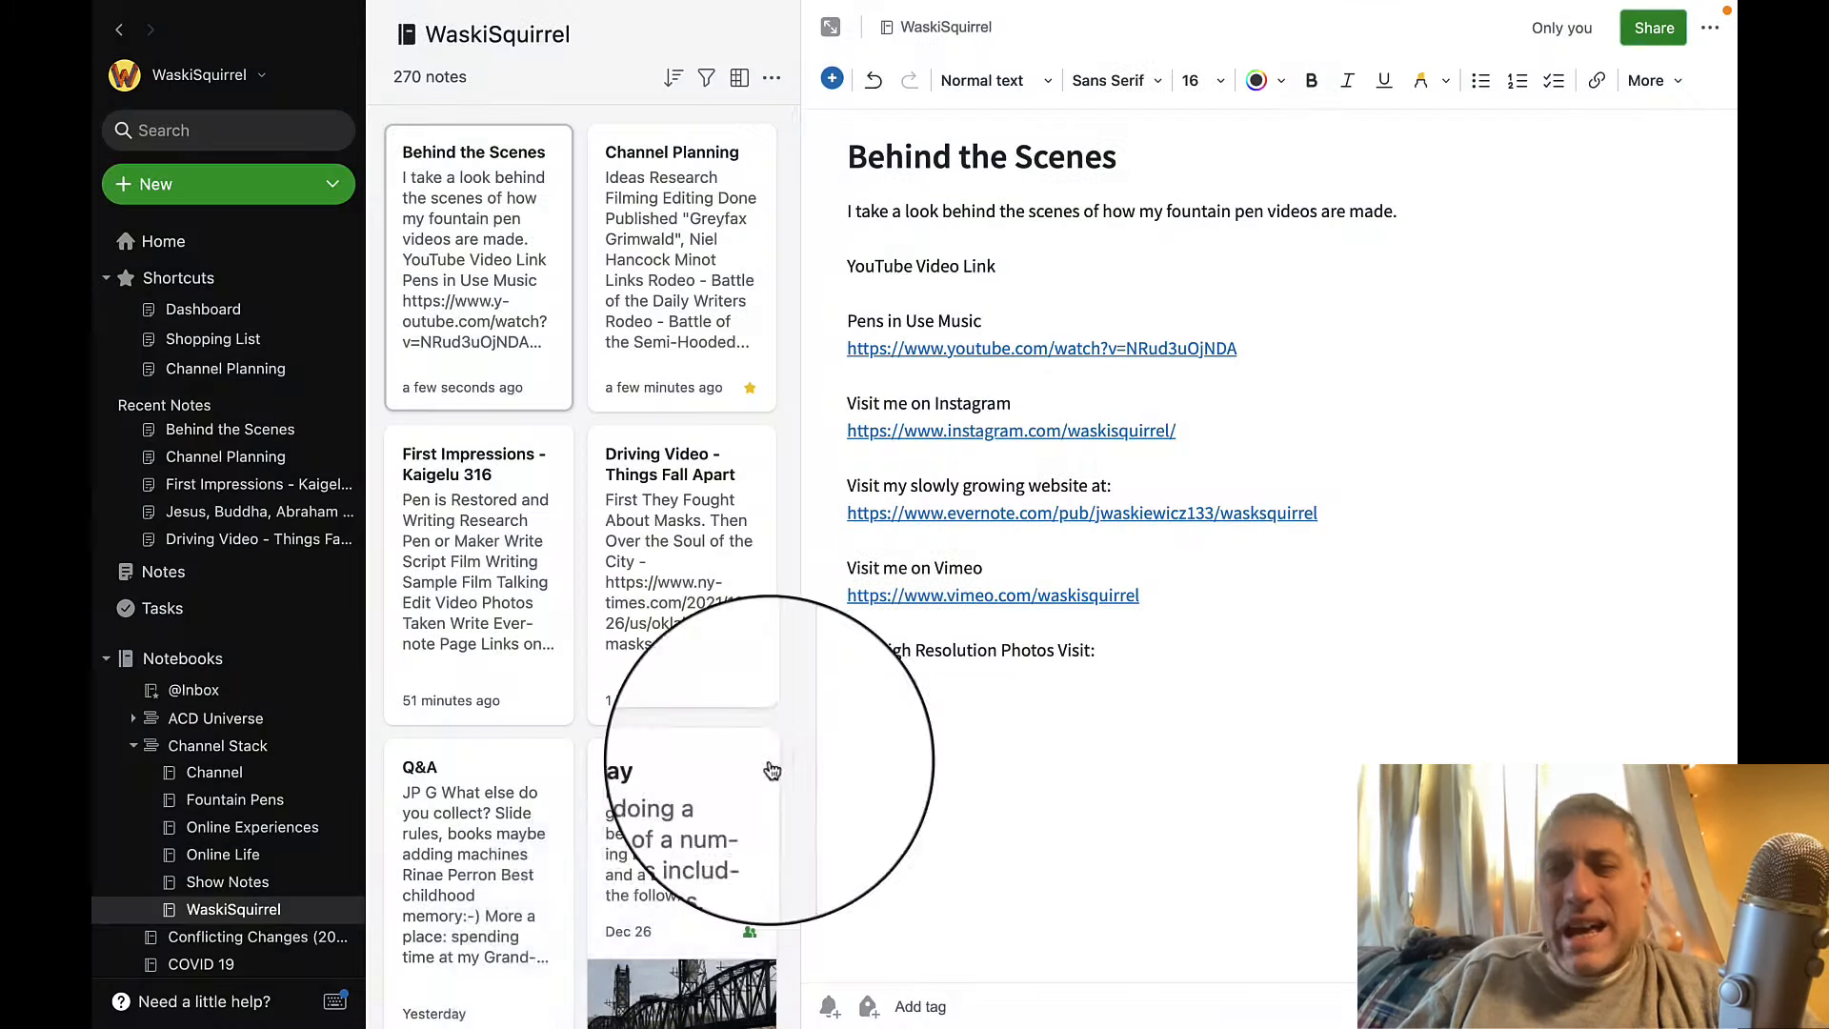
pyautogui.click(861, 624)
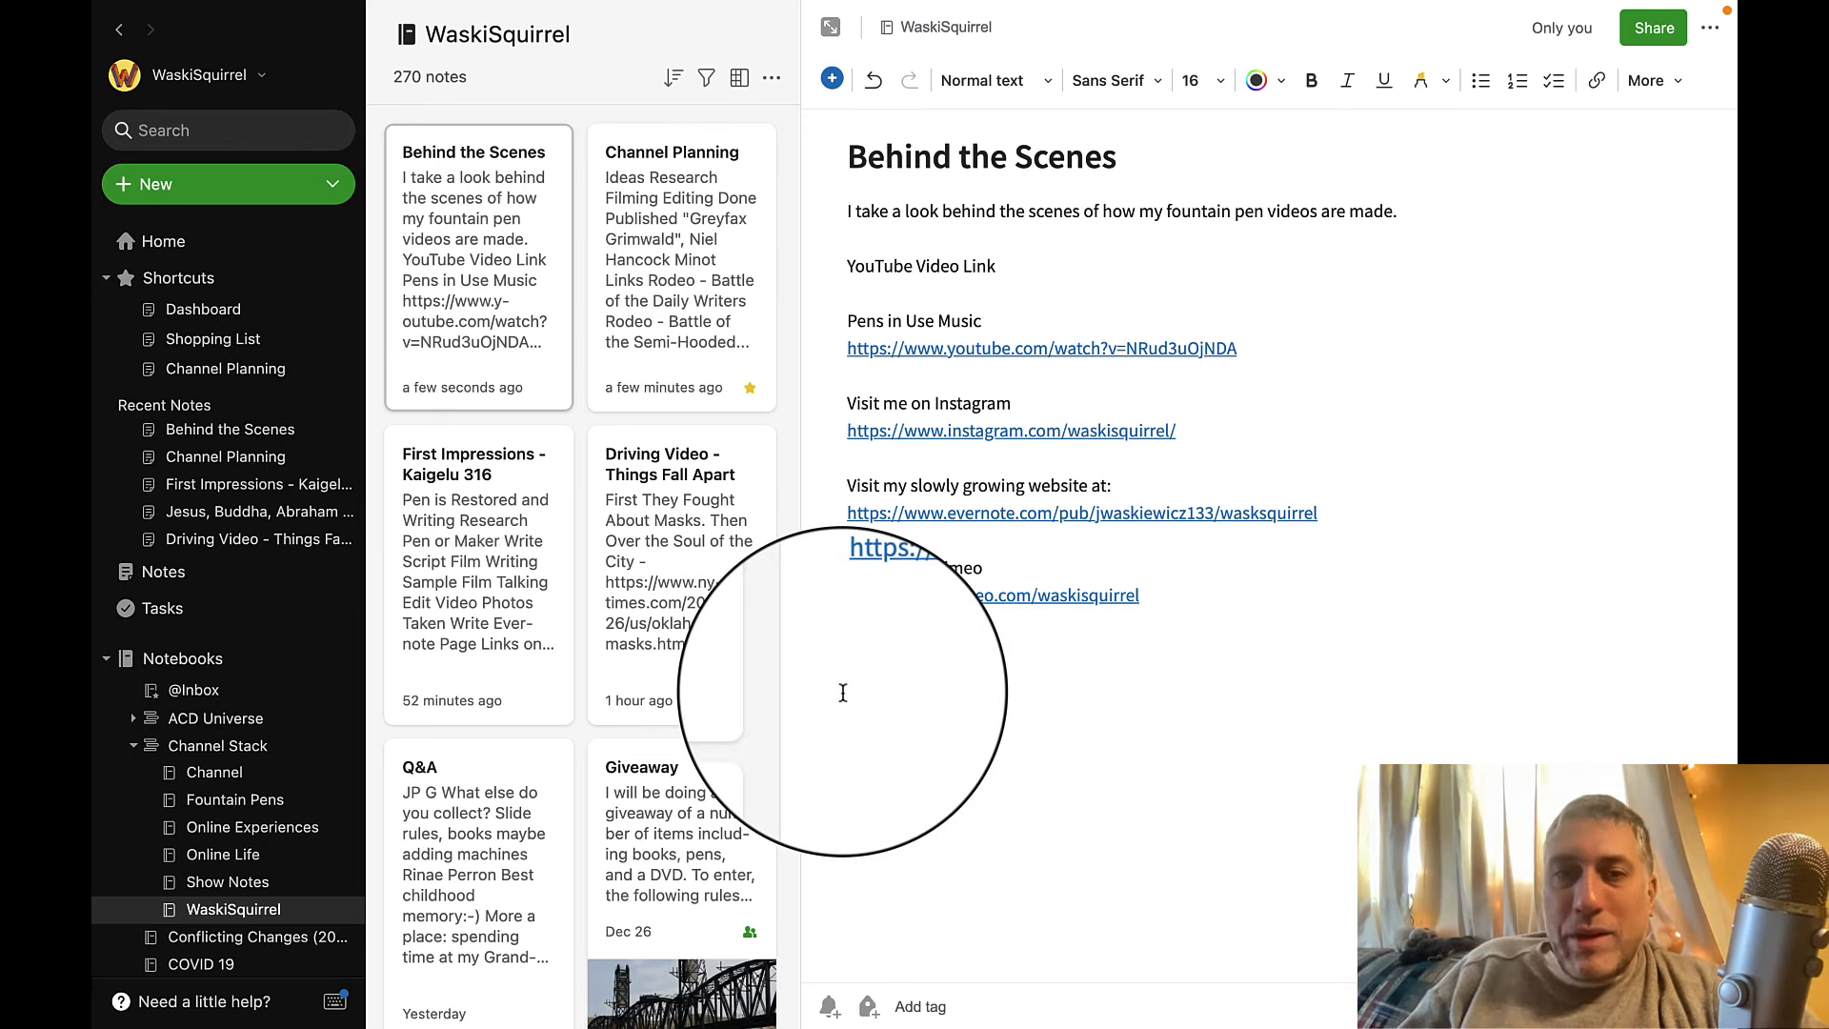
# Switch to Camtasia 2021, start a media import and open the Videos folder in Dropbox.
pyautogui.moveTo(1228, 1015)
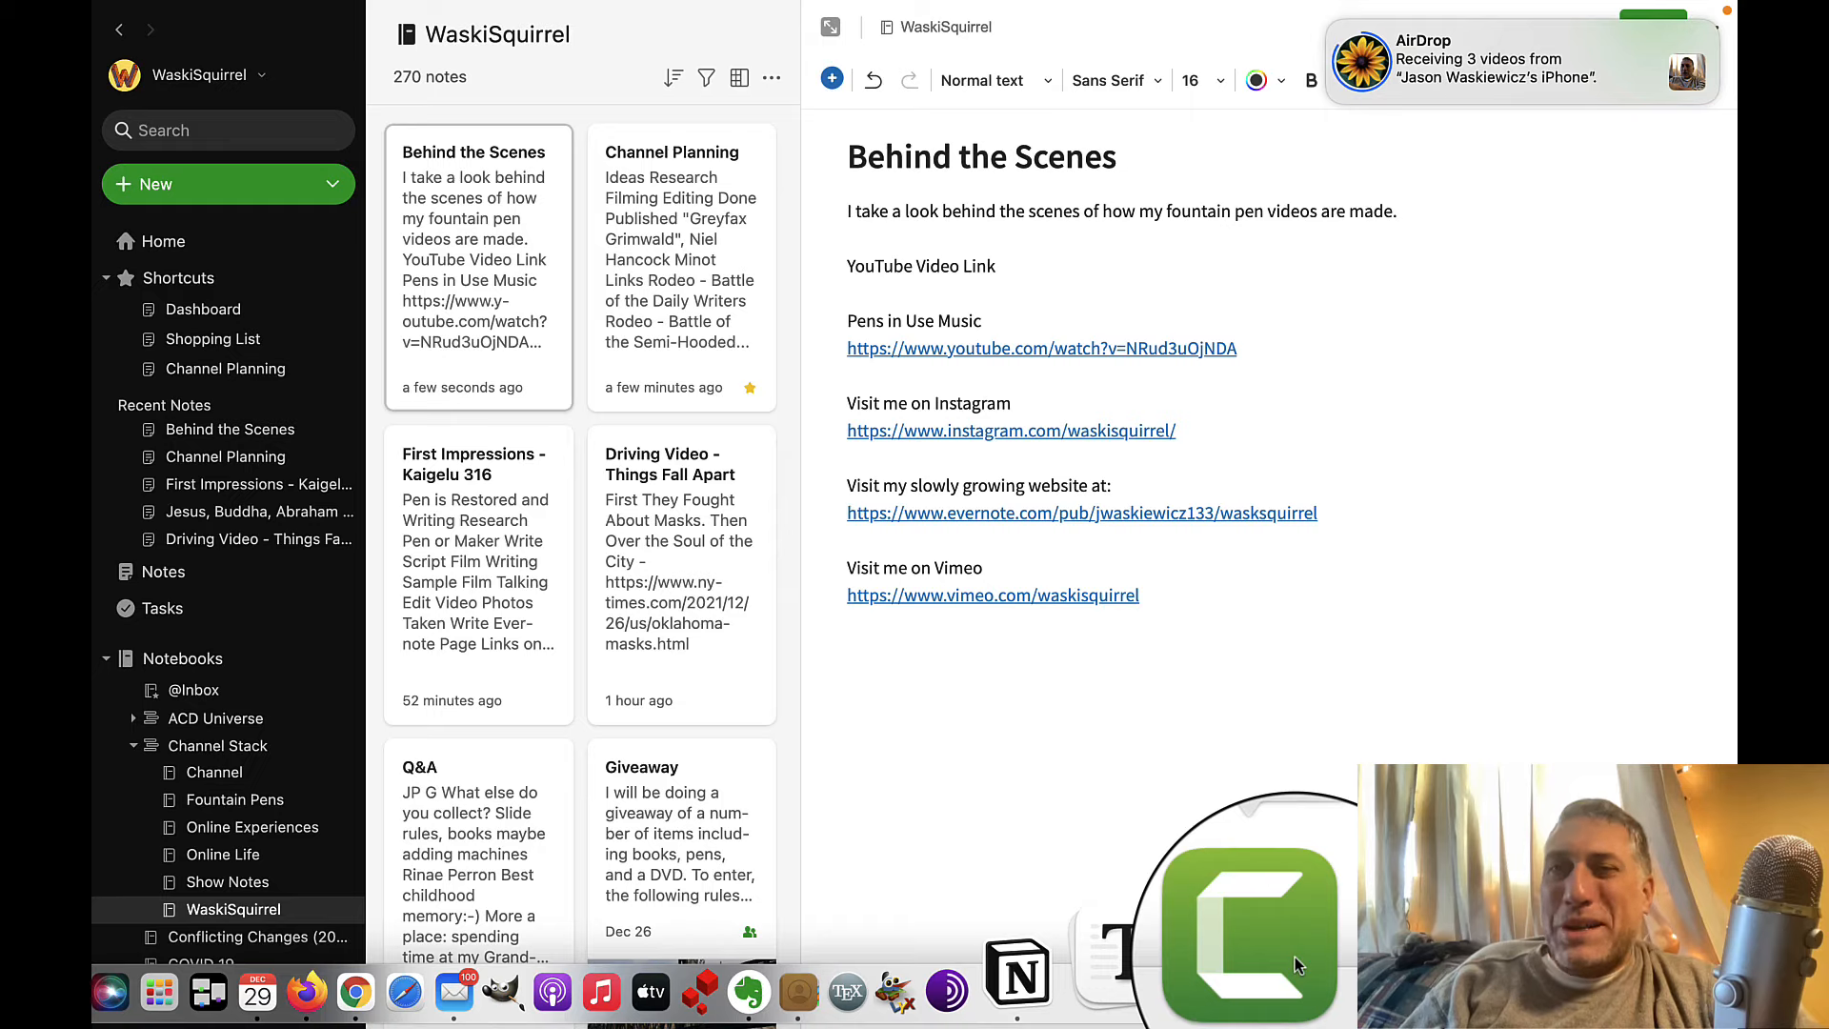
pyautogui.click(1295, 957)
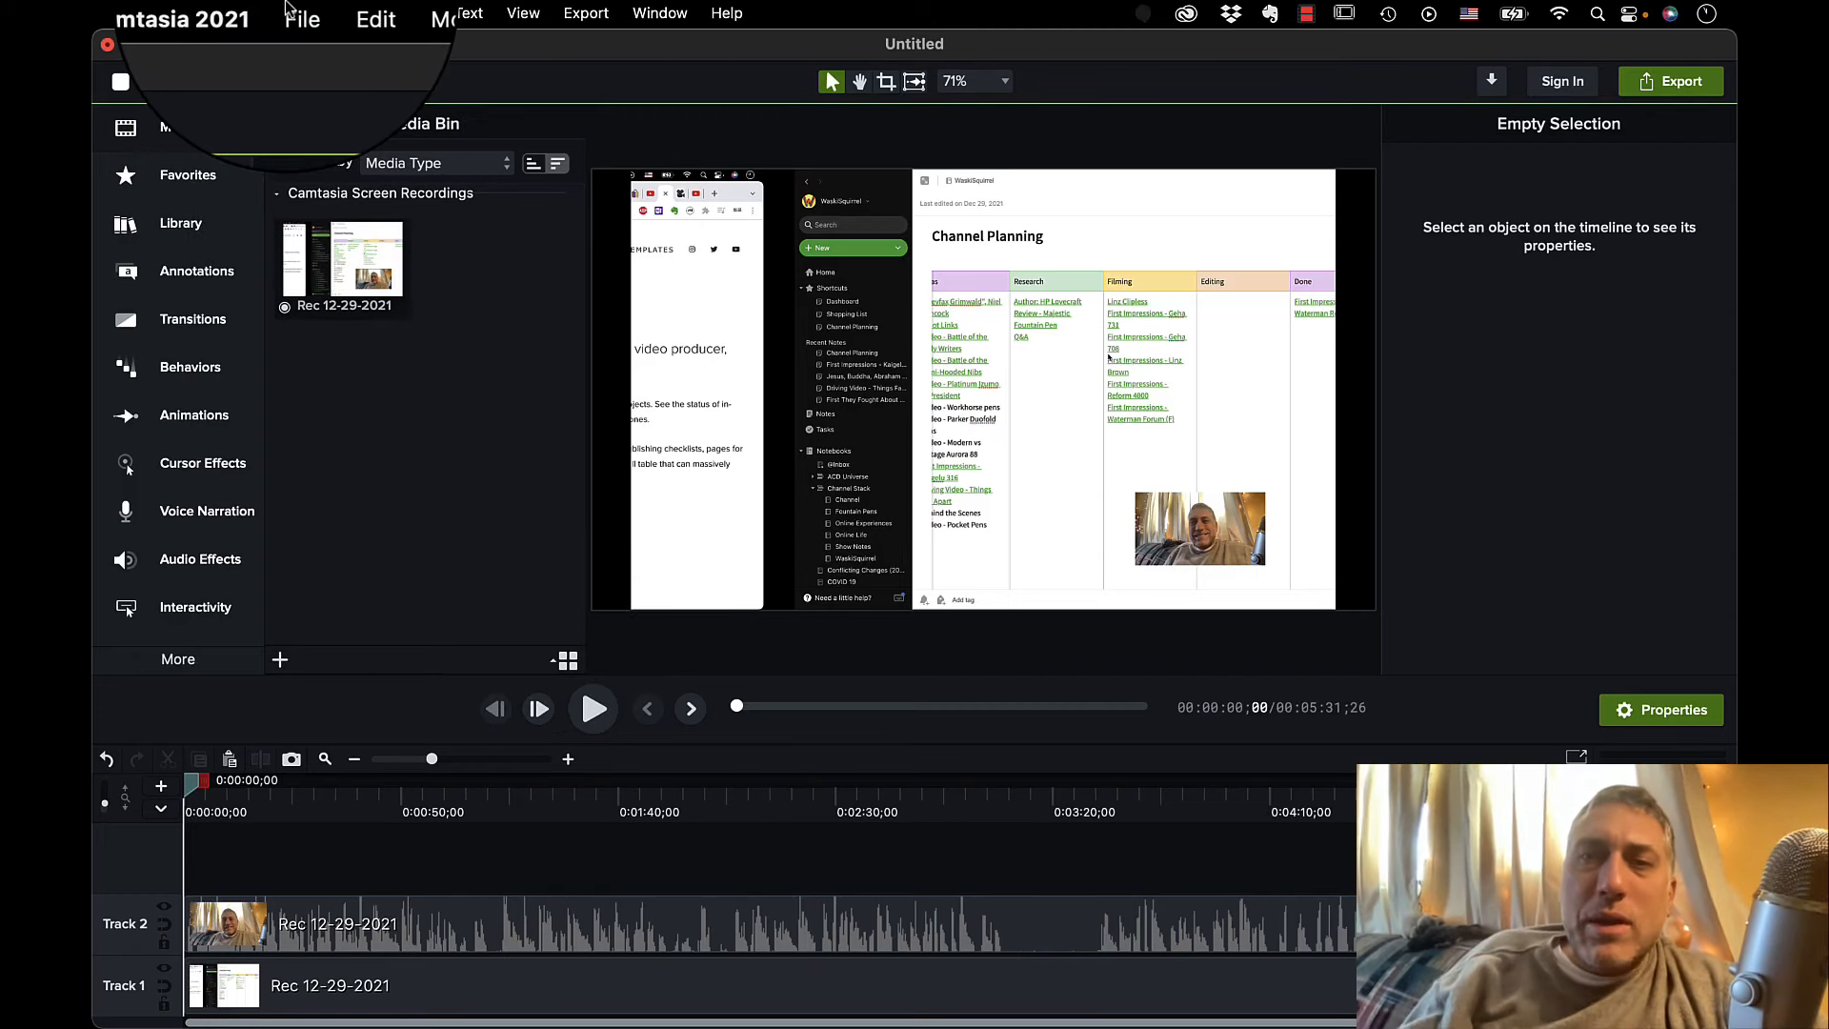
pyautogui.click(297, 14)
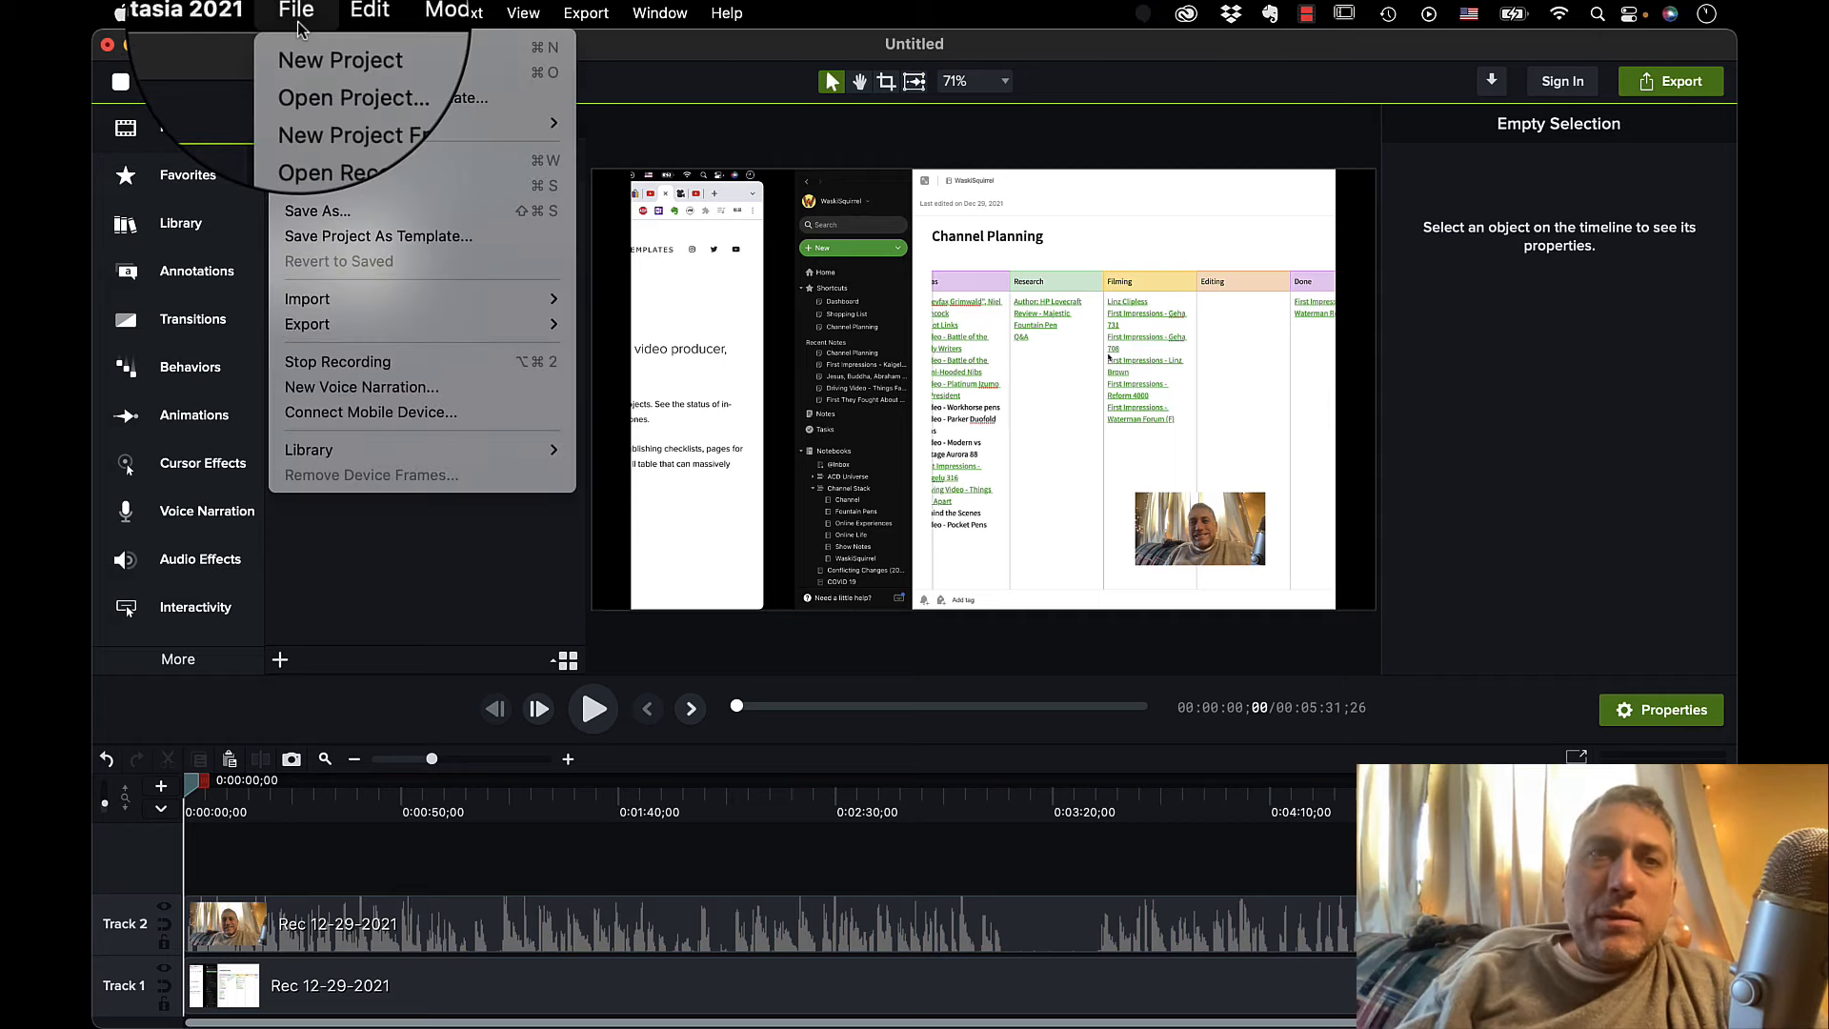
pyautogui.moveTo(335, 296)
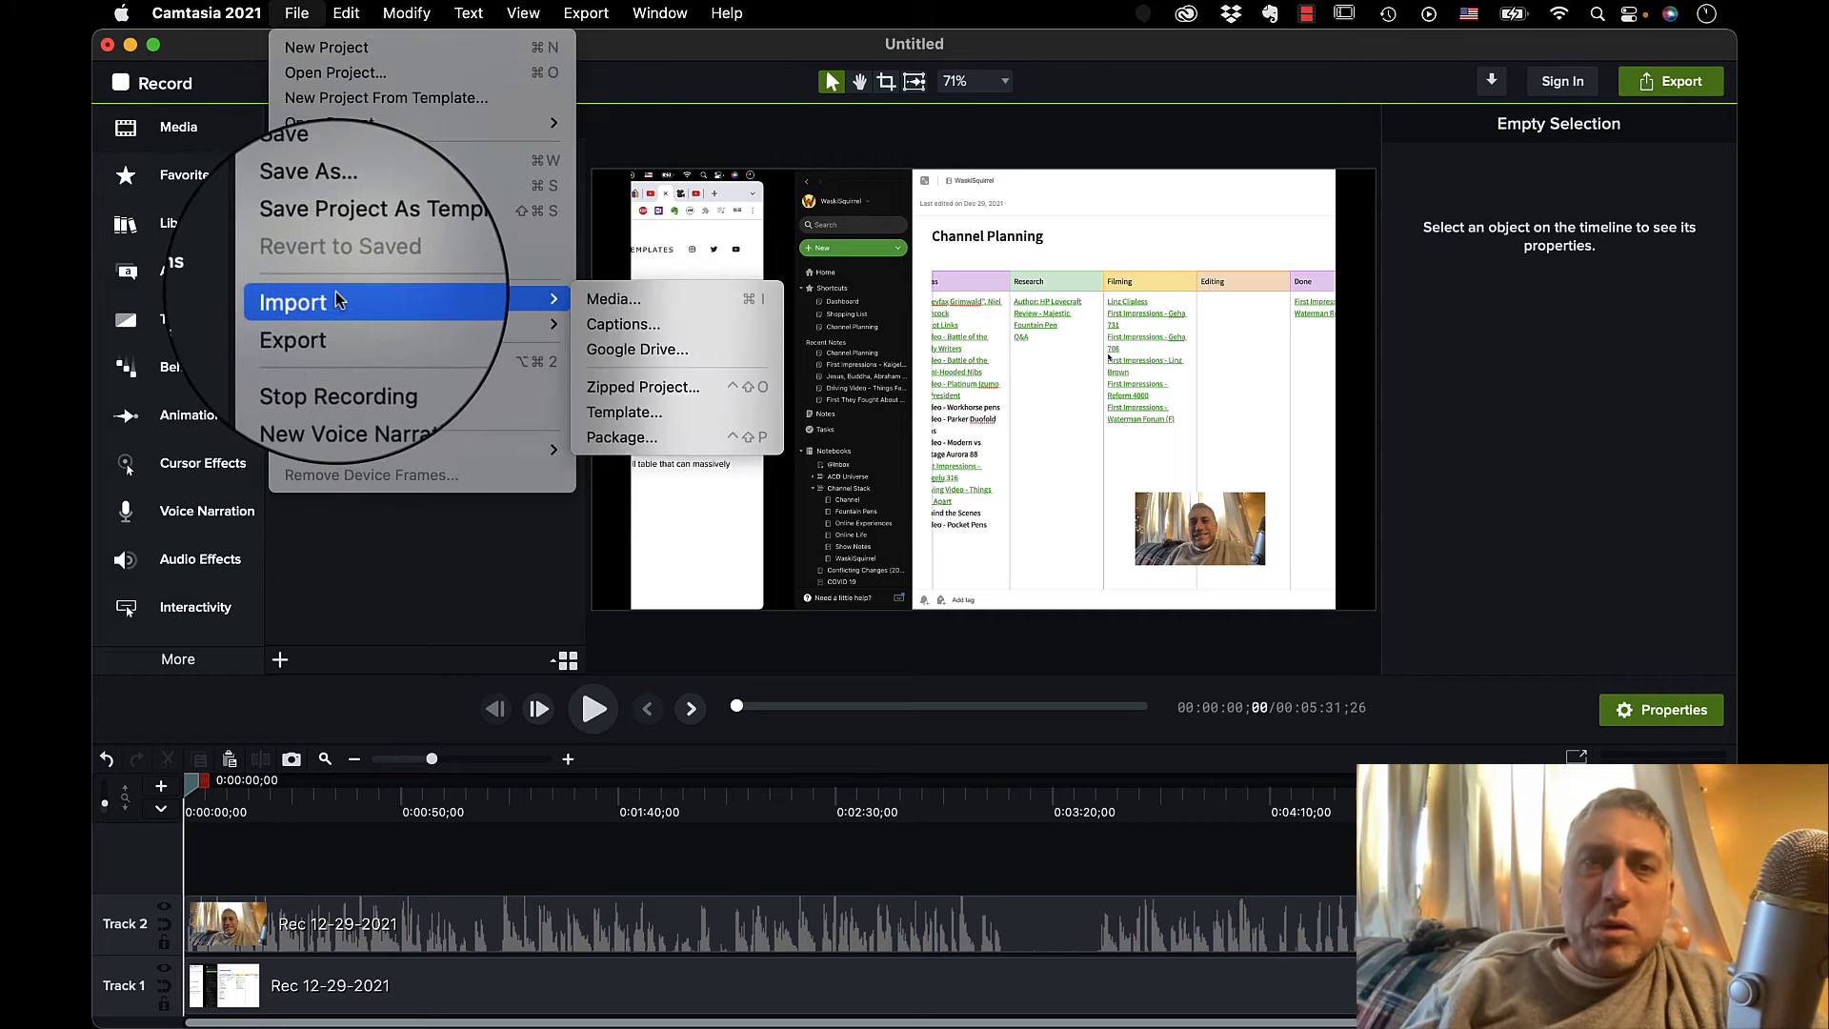
pyautogui.click(648, 302)
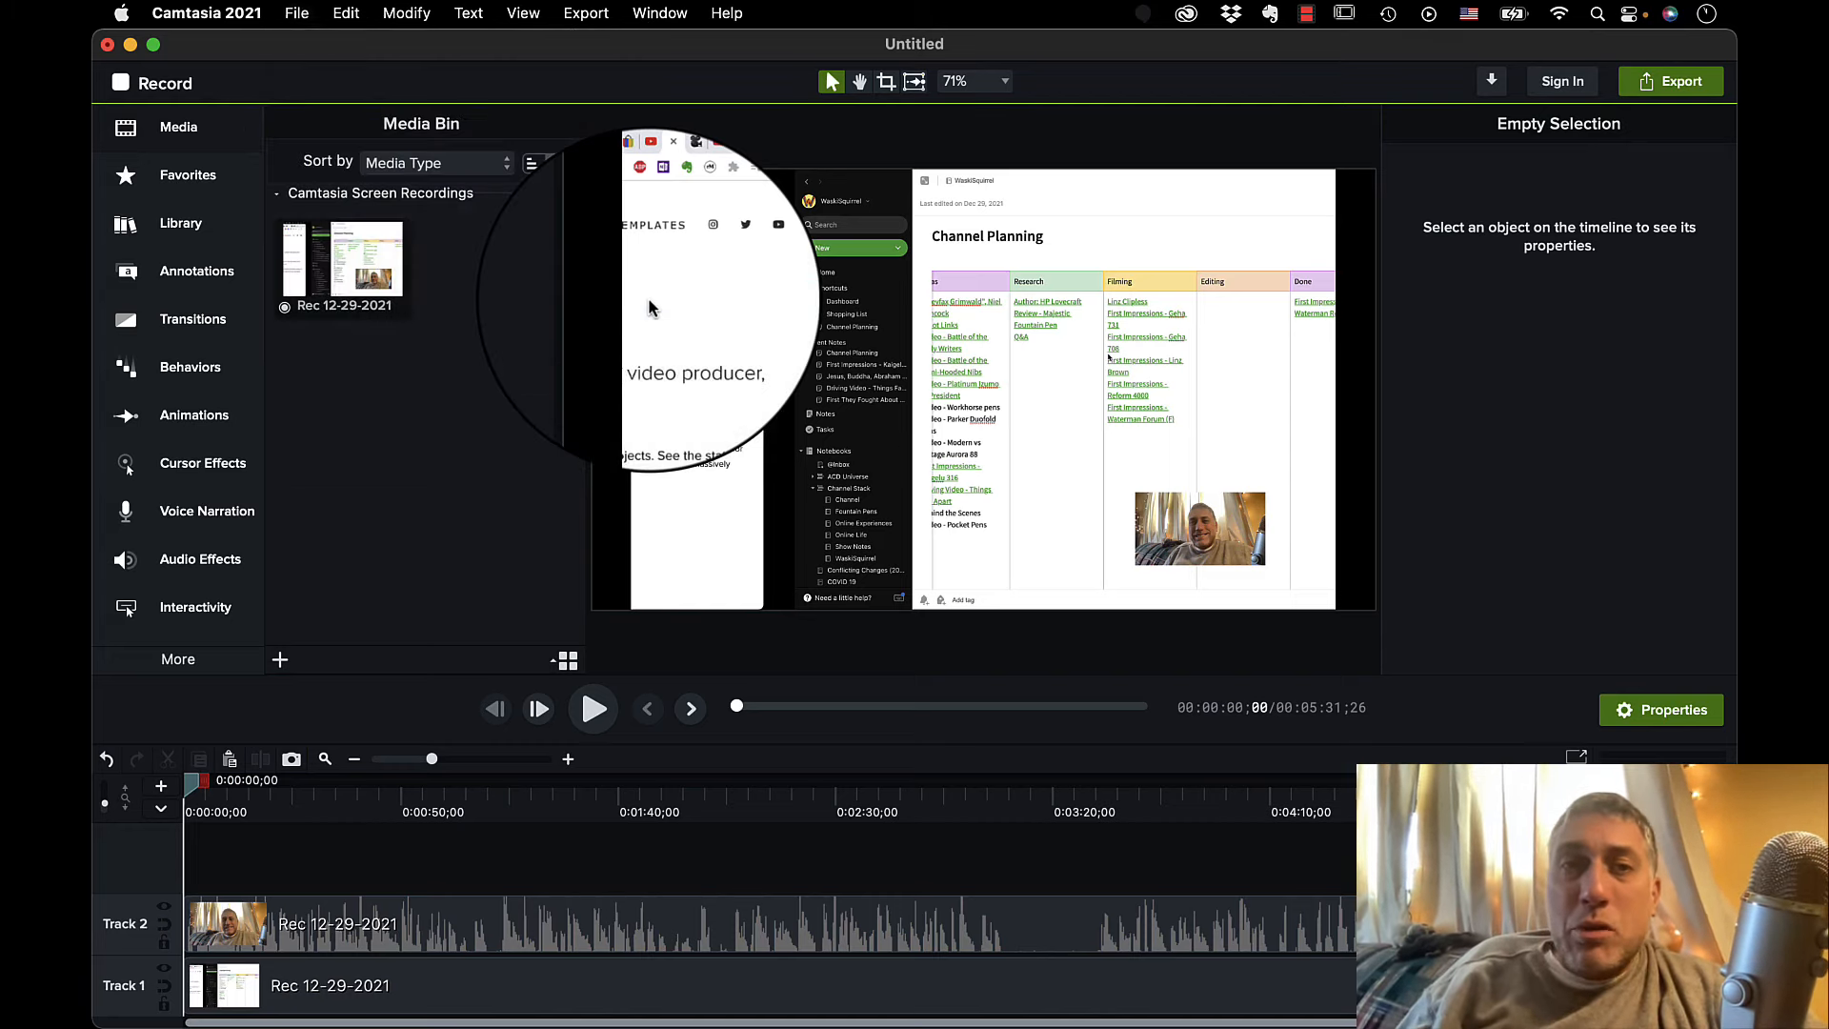
pyautogui.click(579, 204)
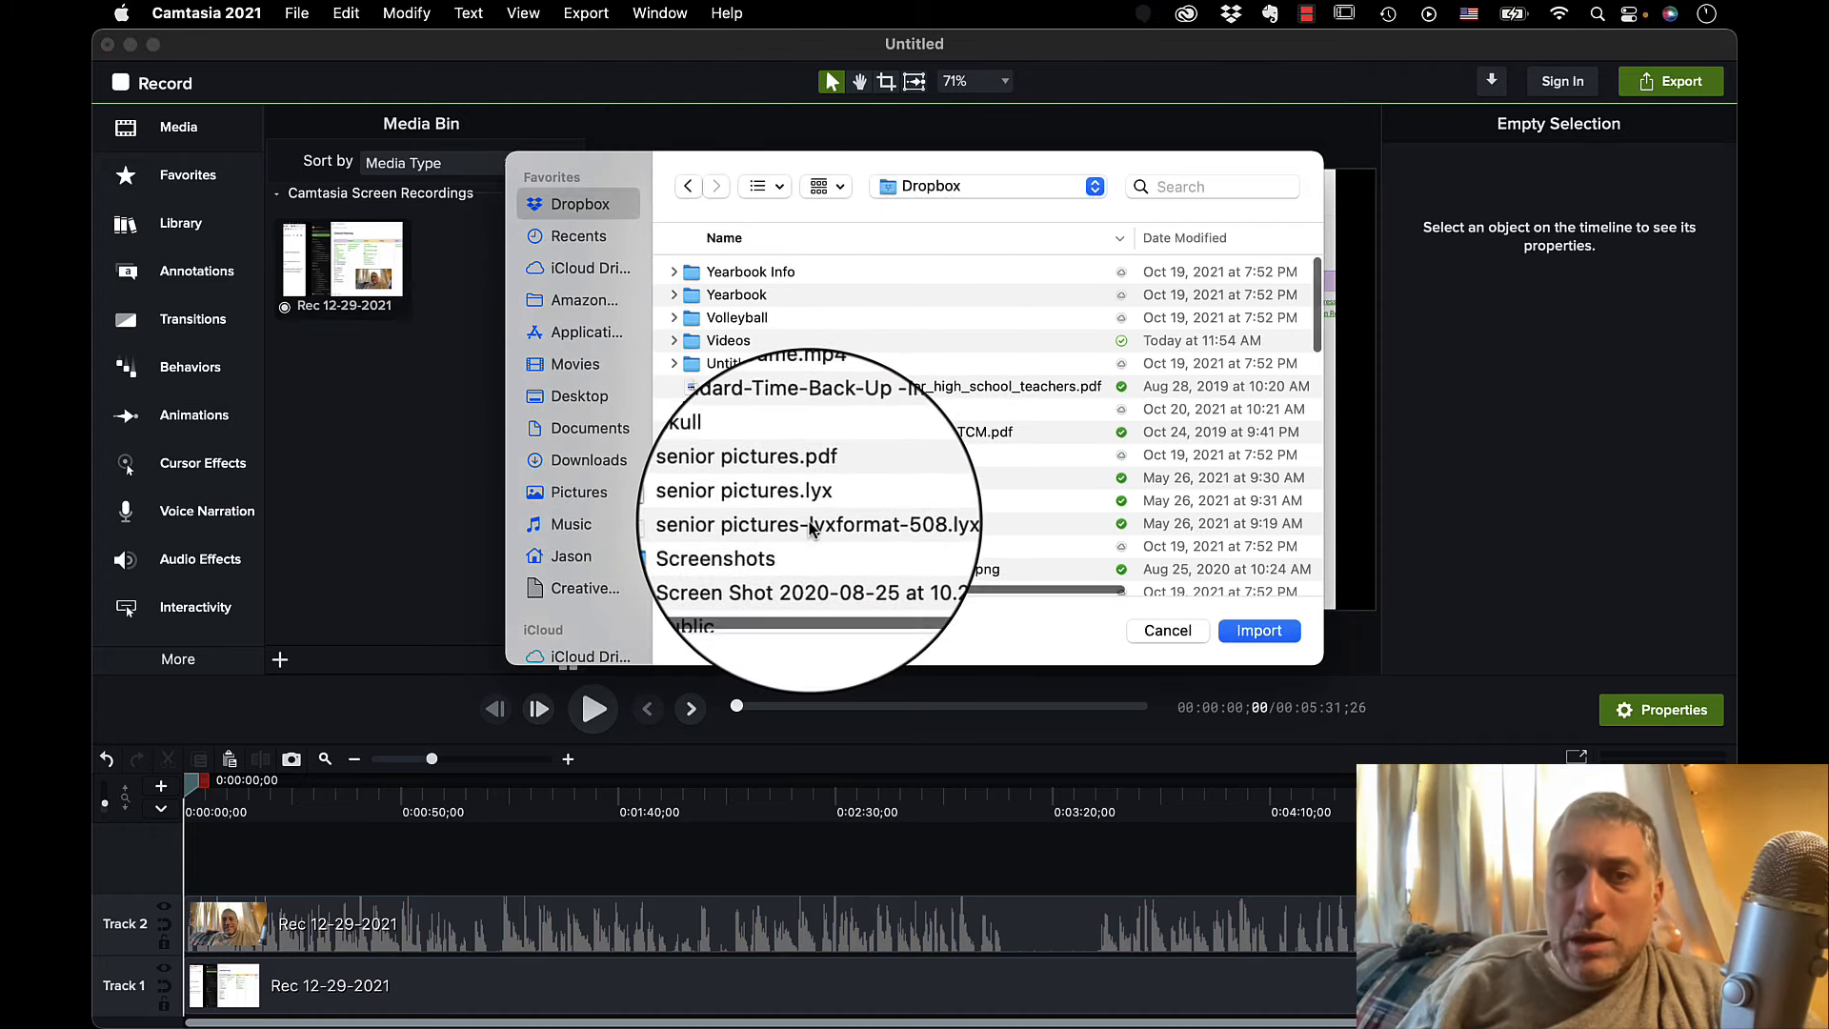
pyautogui.click(724, 340)
pyautogui.doubleClick(724, 341)
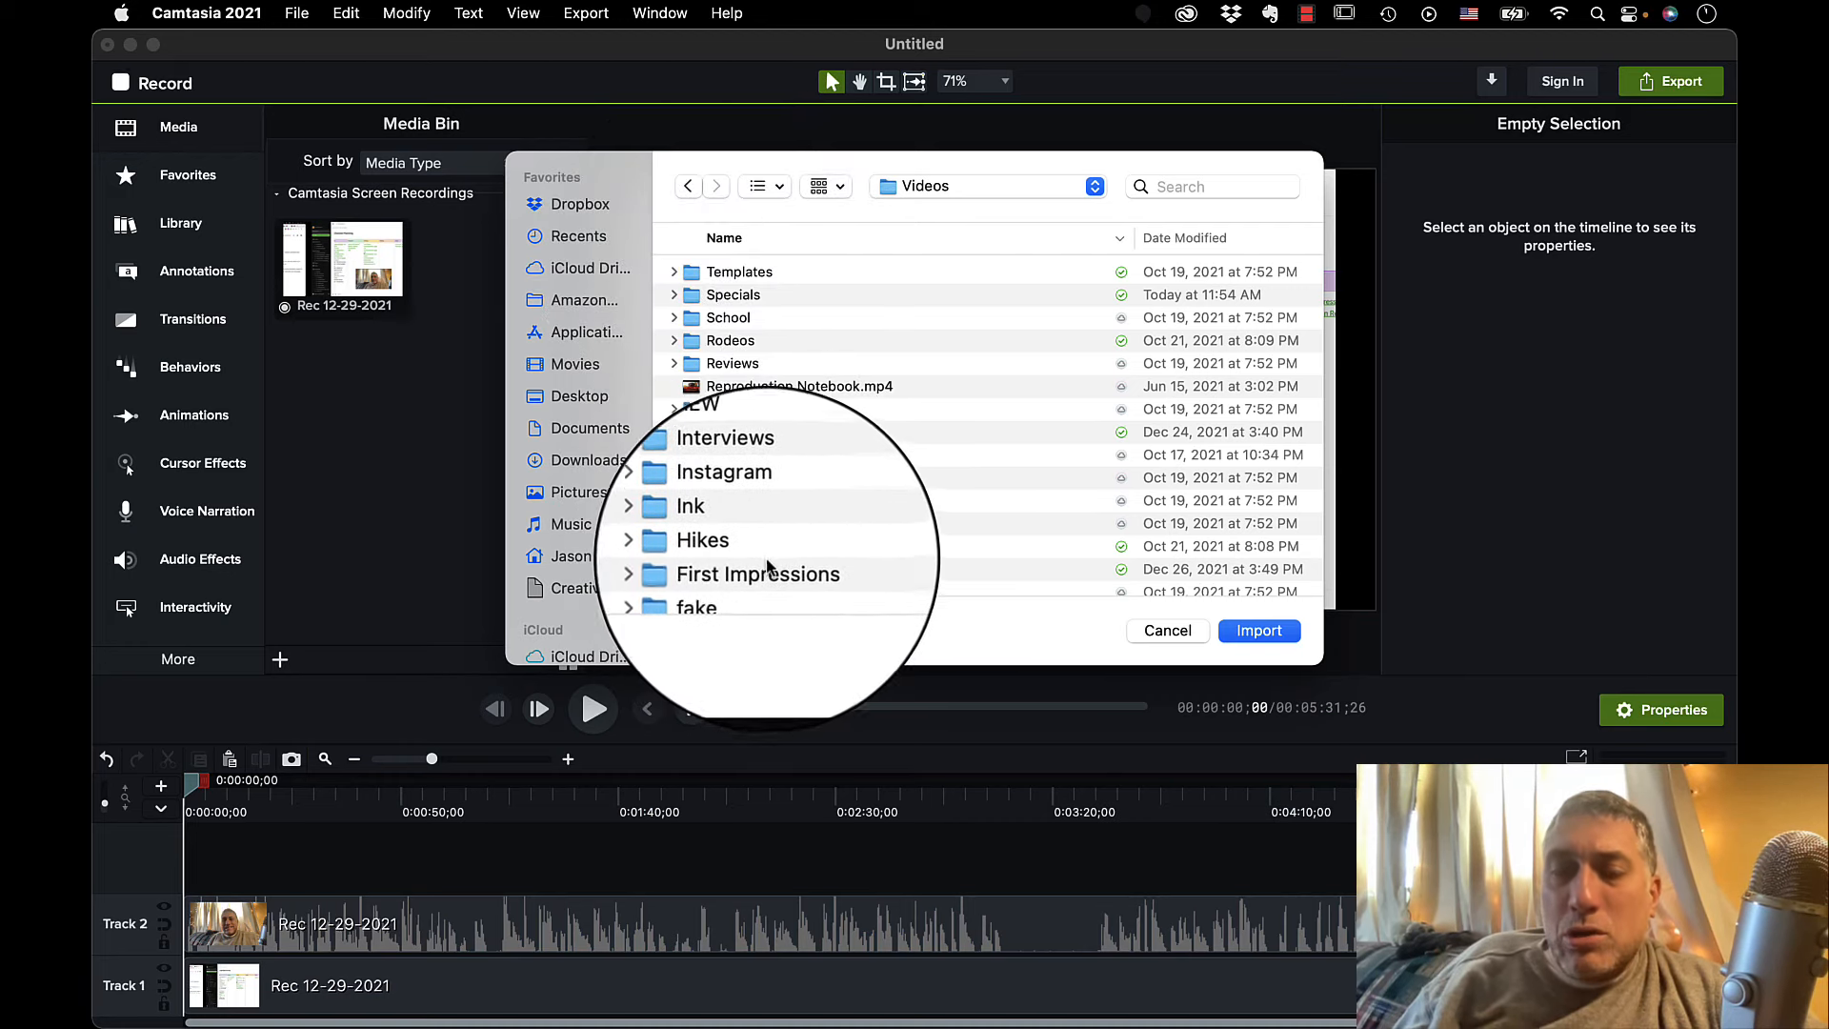
# Examine the source files in the Waterman Forum folder under First Impressions and return to the Videos folder.
pyautogui.scroll(-3, 805, 461)
pyautogui.scroll(3, 805, 461)
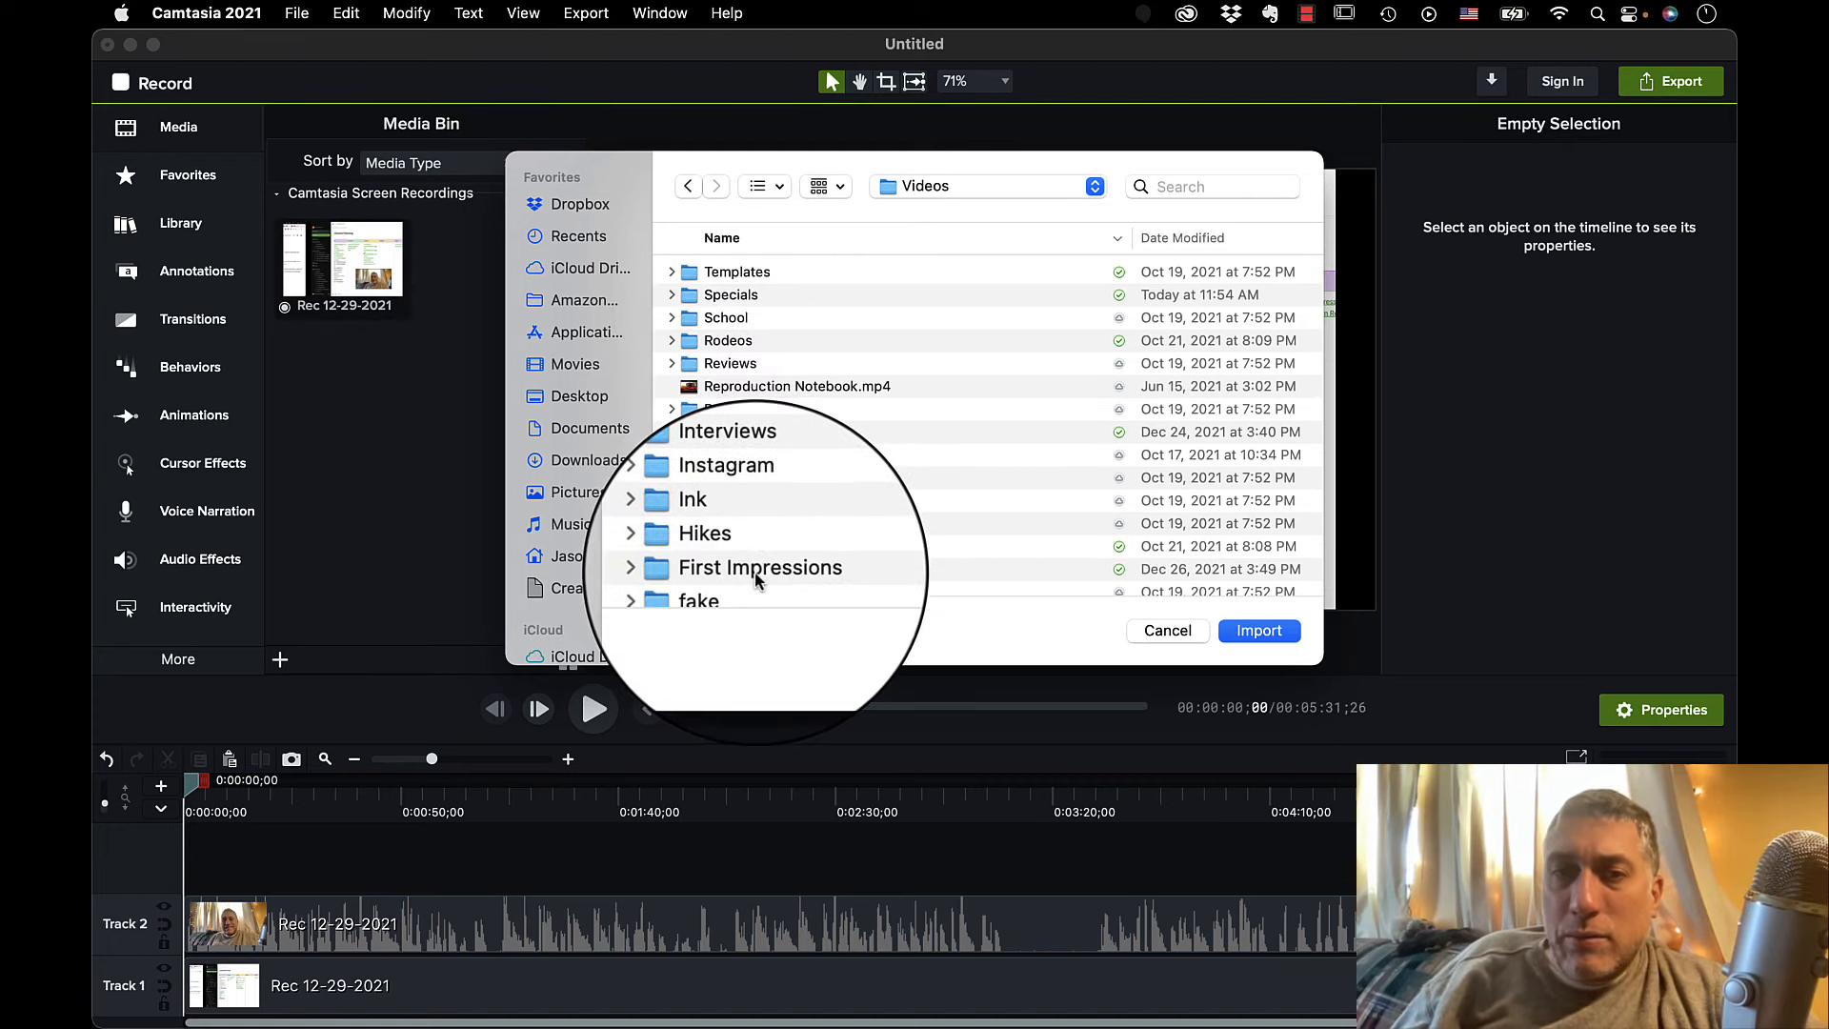
pyautogui.doubleClick(756, 571)
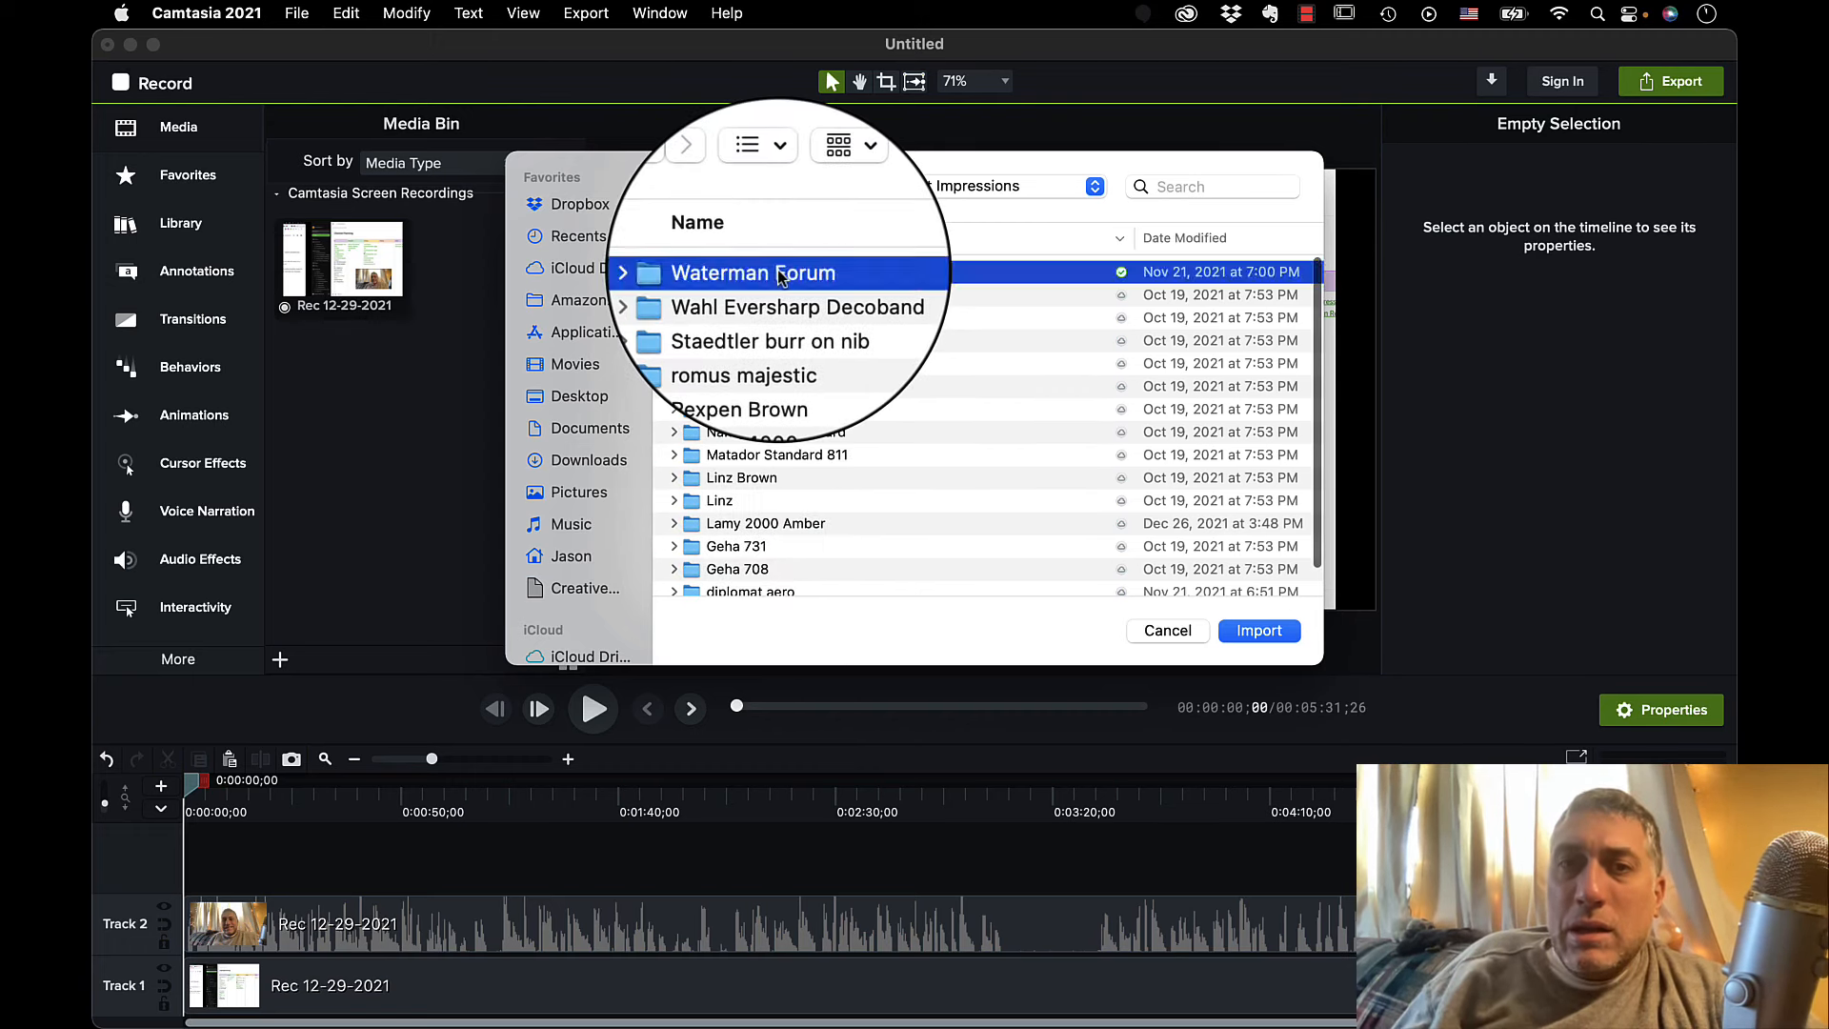
pyautogui.doubleClick(781, 274)
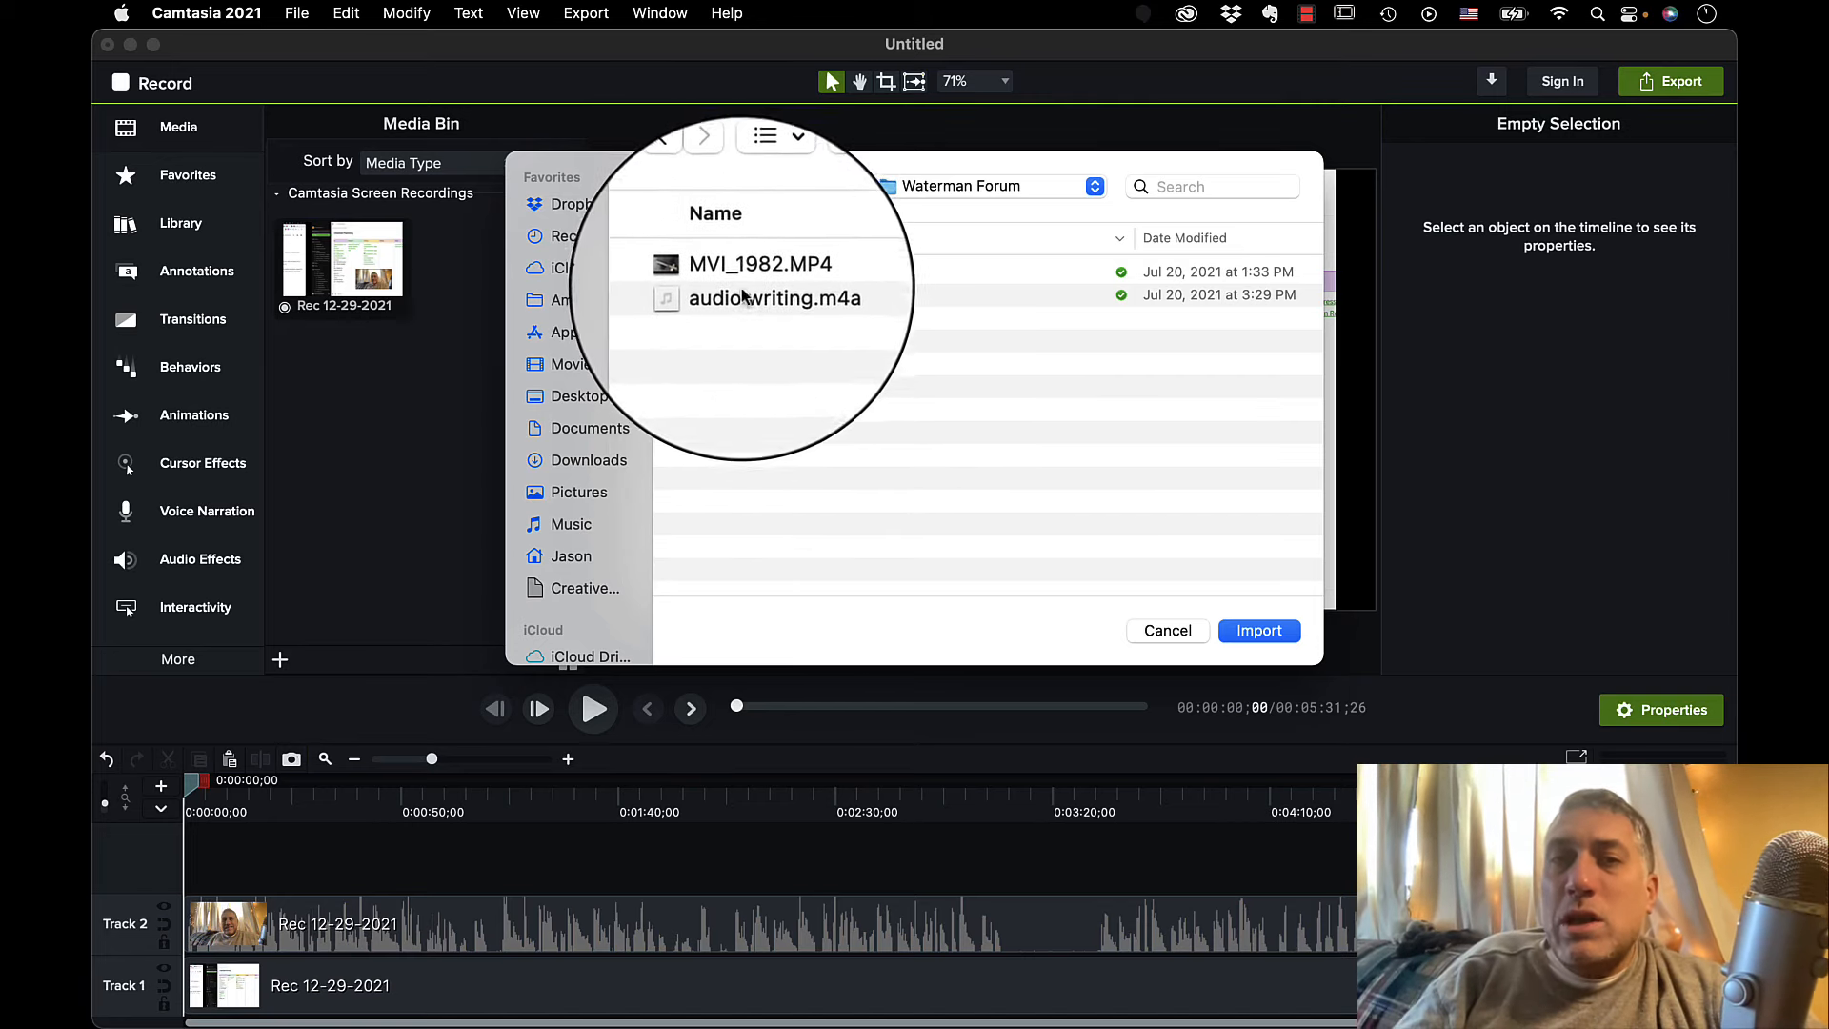
pyautogui.click(729, 294)
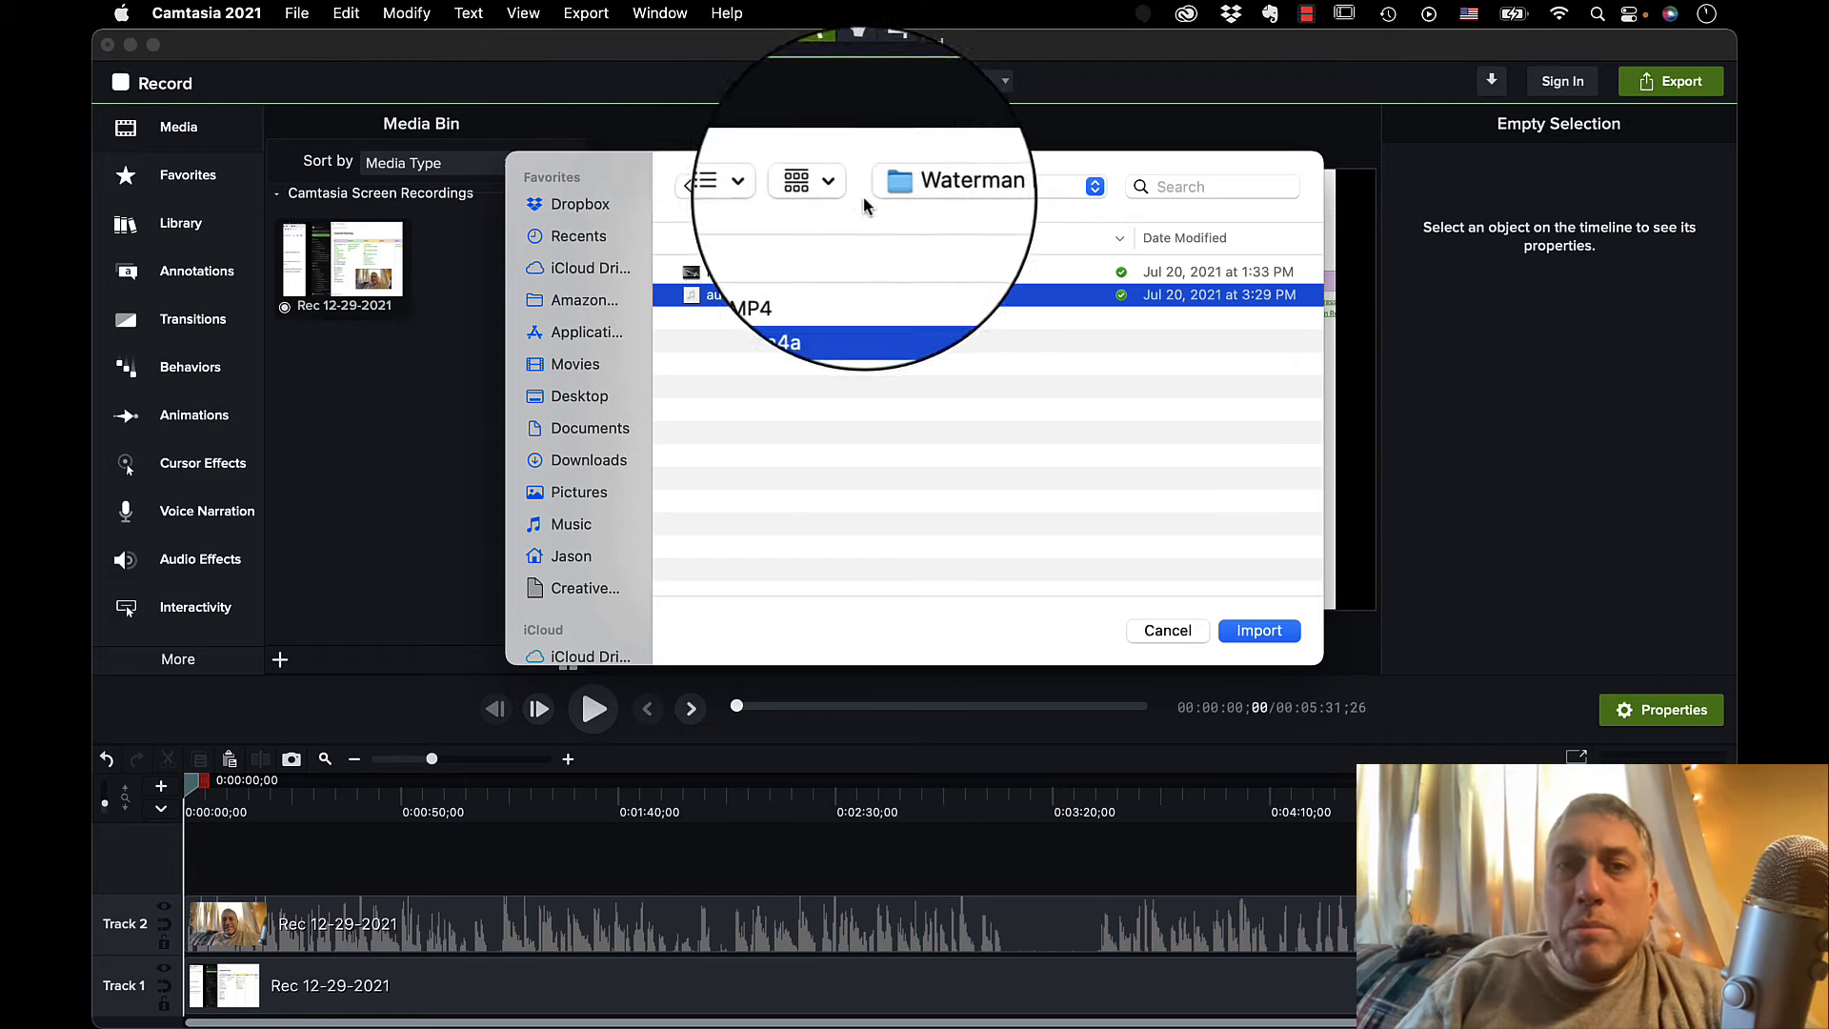
pyautogui.click(688, 187)
pyautogui.click(688, 187)
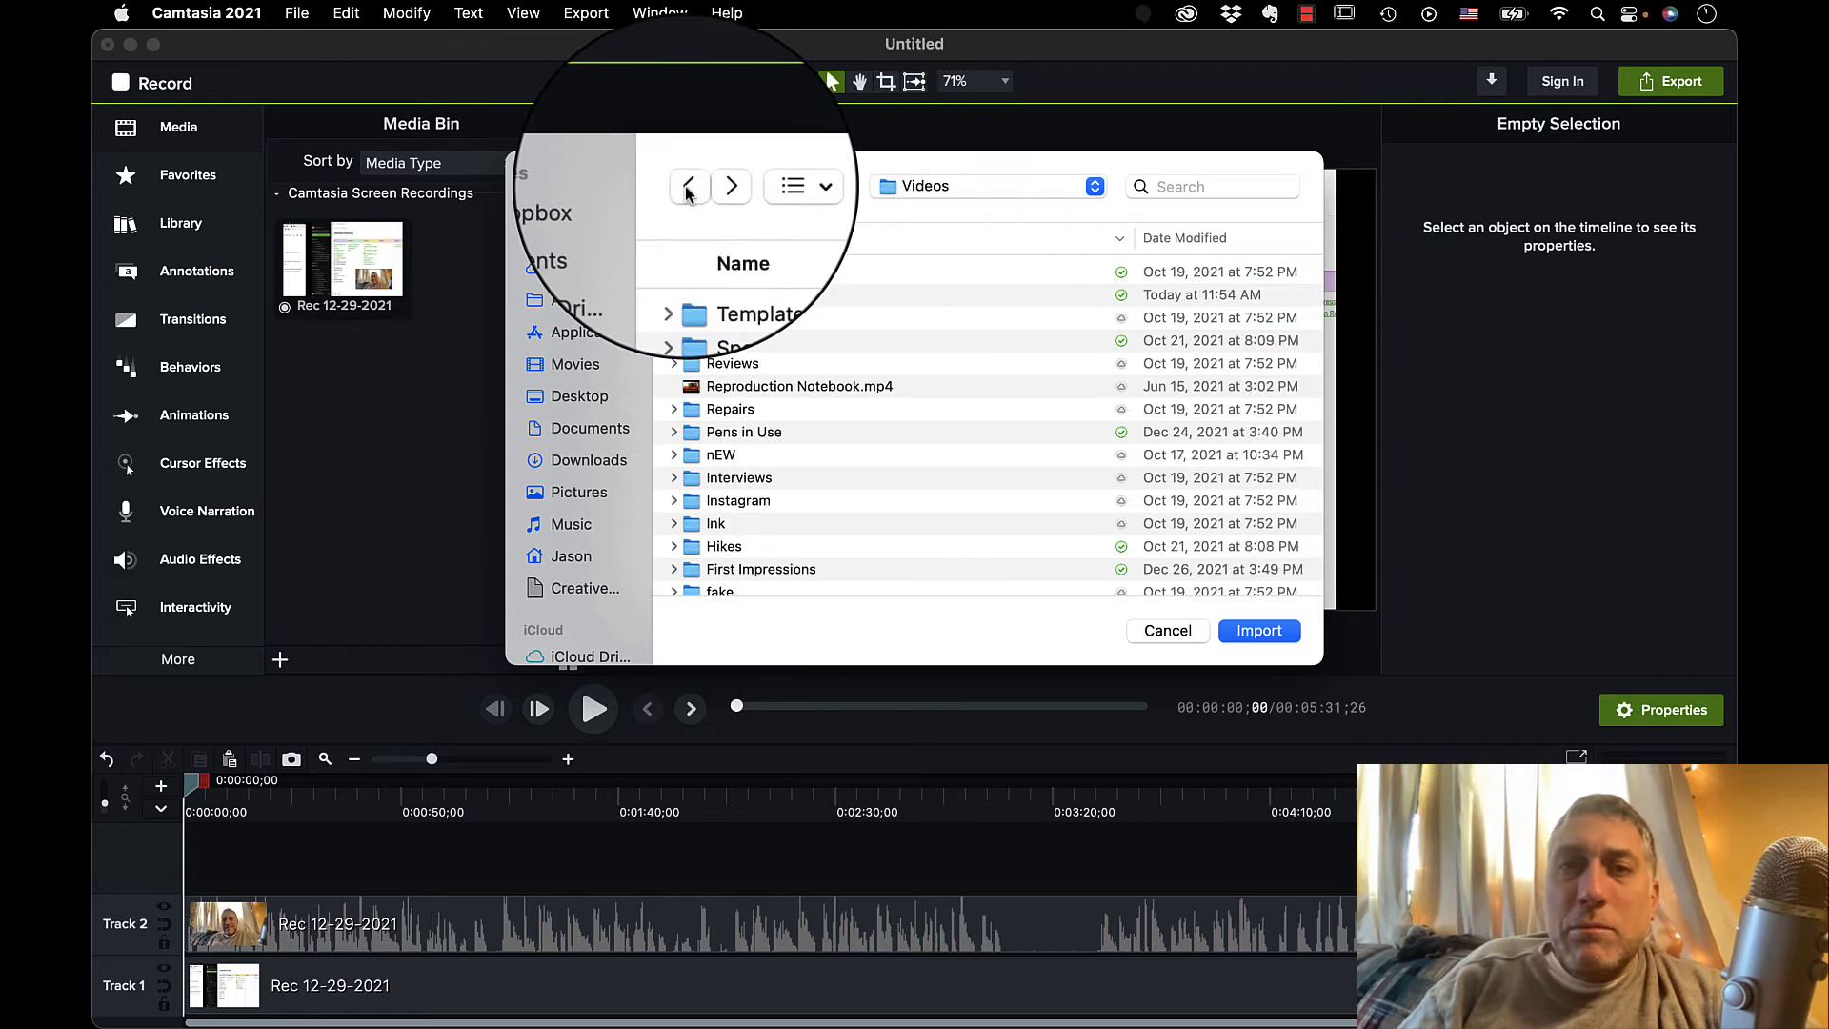
# Import IMG_6345.MOV, IMG_6346.MOV and IMG_6347.MOV from the 2021 Behind the Scenes folder inside Specials.
pyautogui.doubleClick(755, 296)
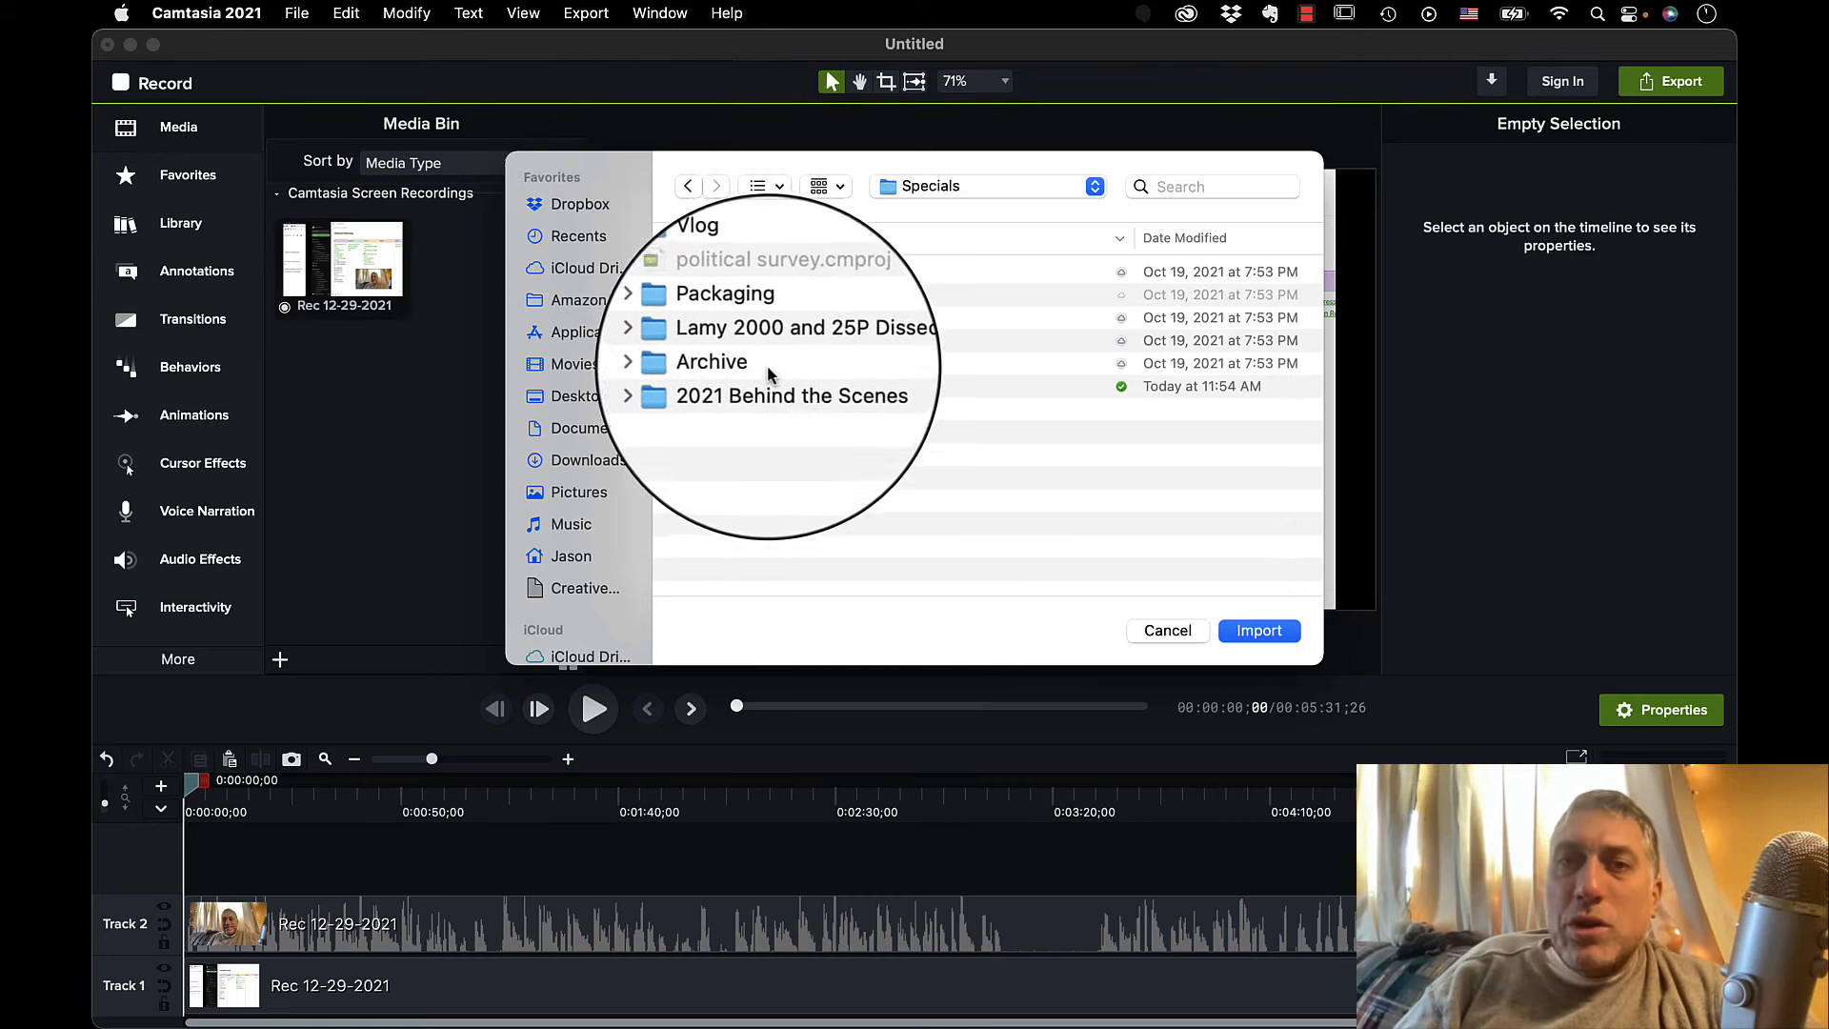
pyautogui.doubleClick(786, 396)
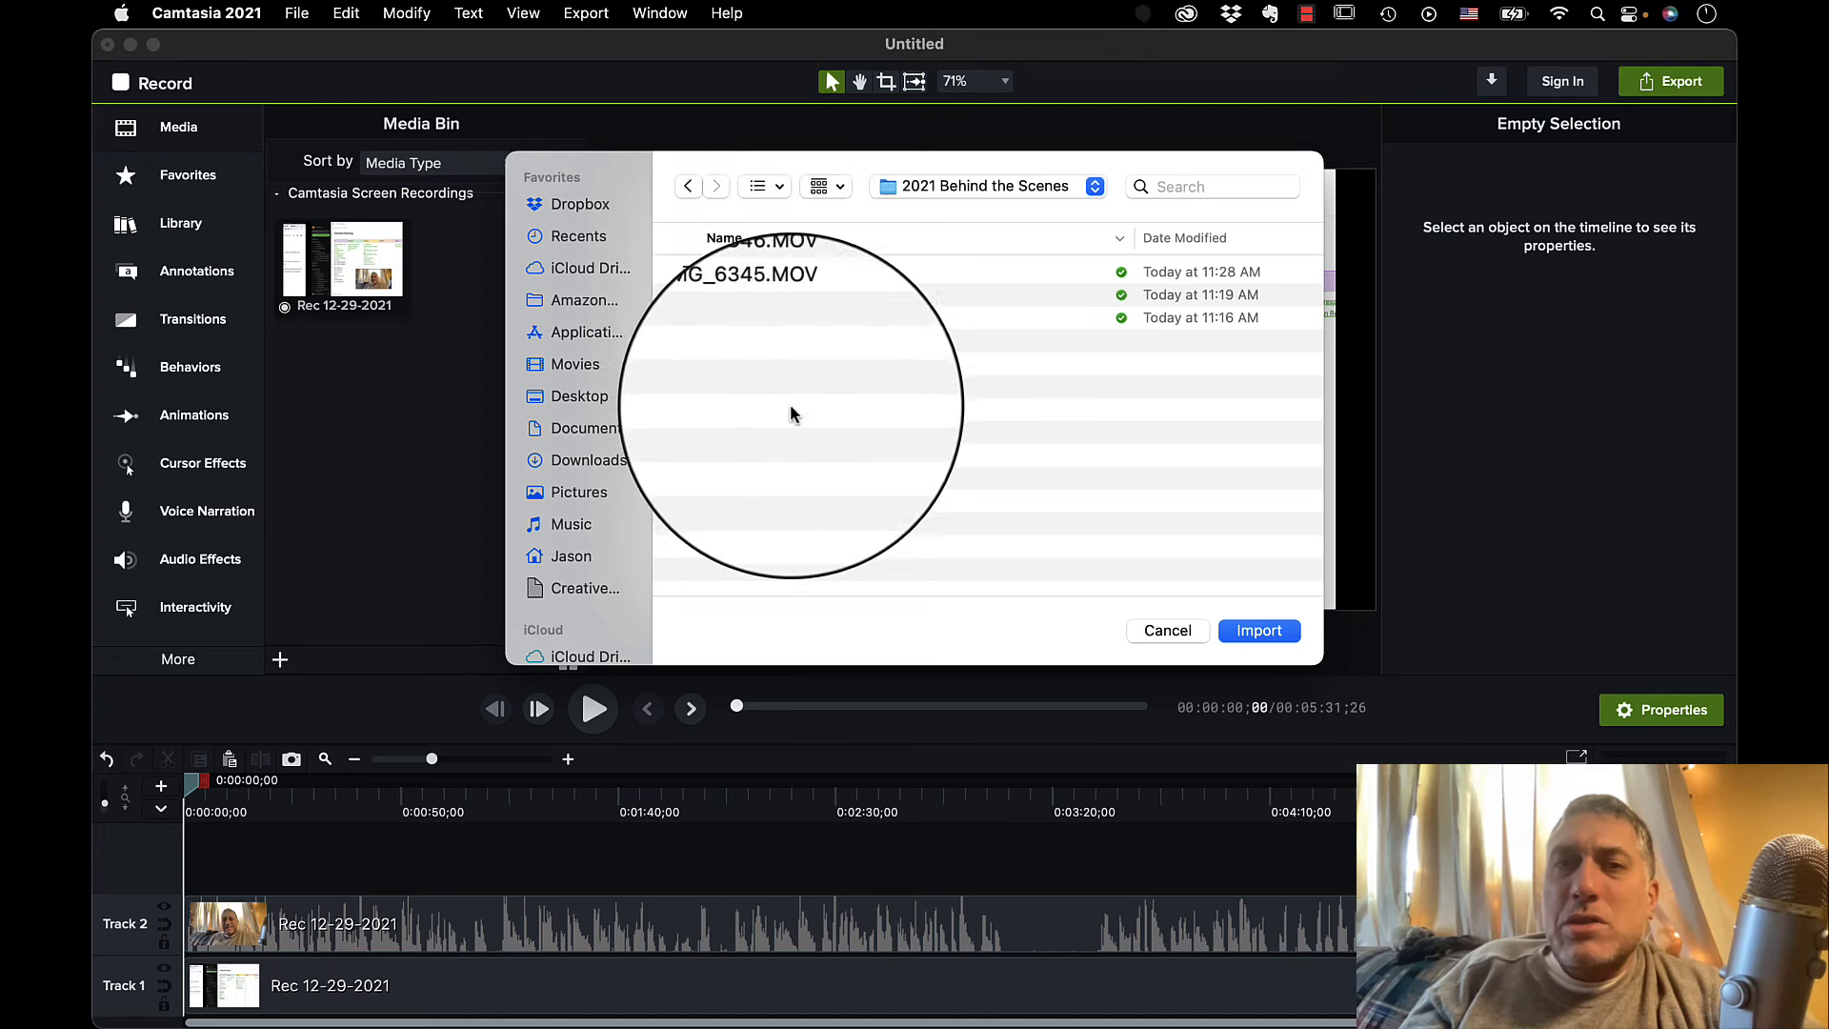
pyautogui.moveTo(782, 405); pyautogui.dragTo(736, 220)
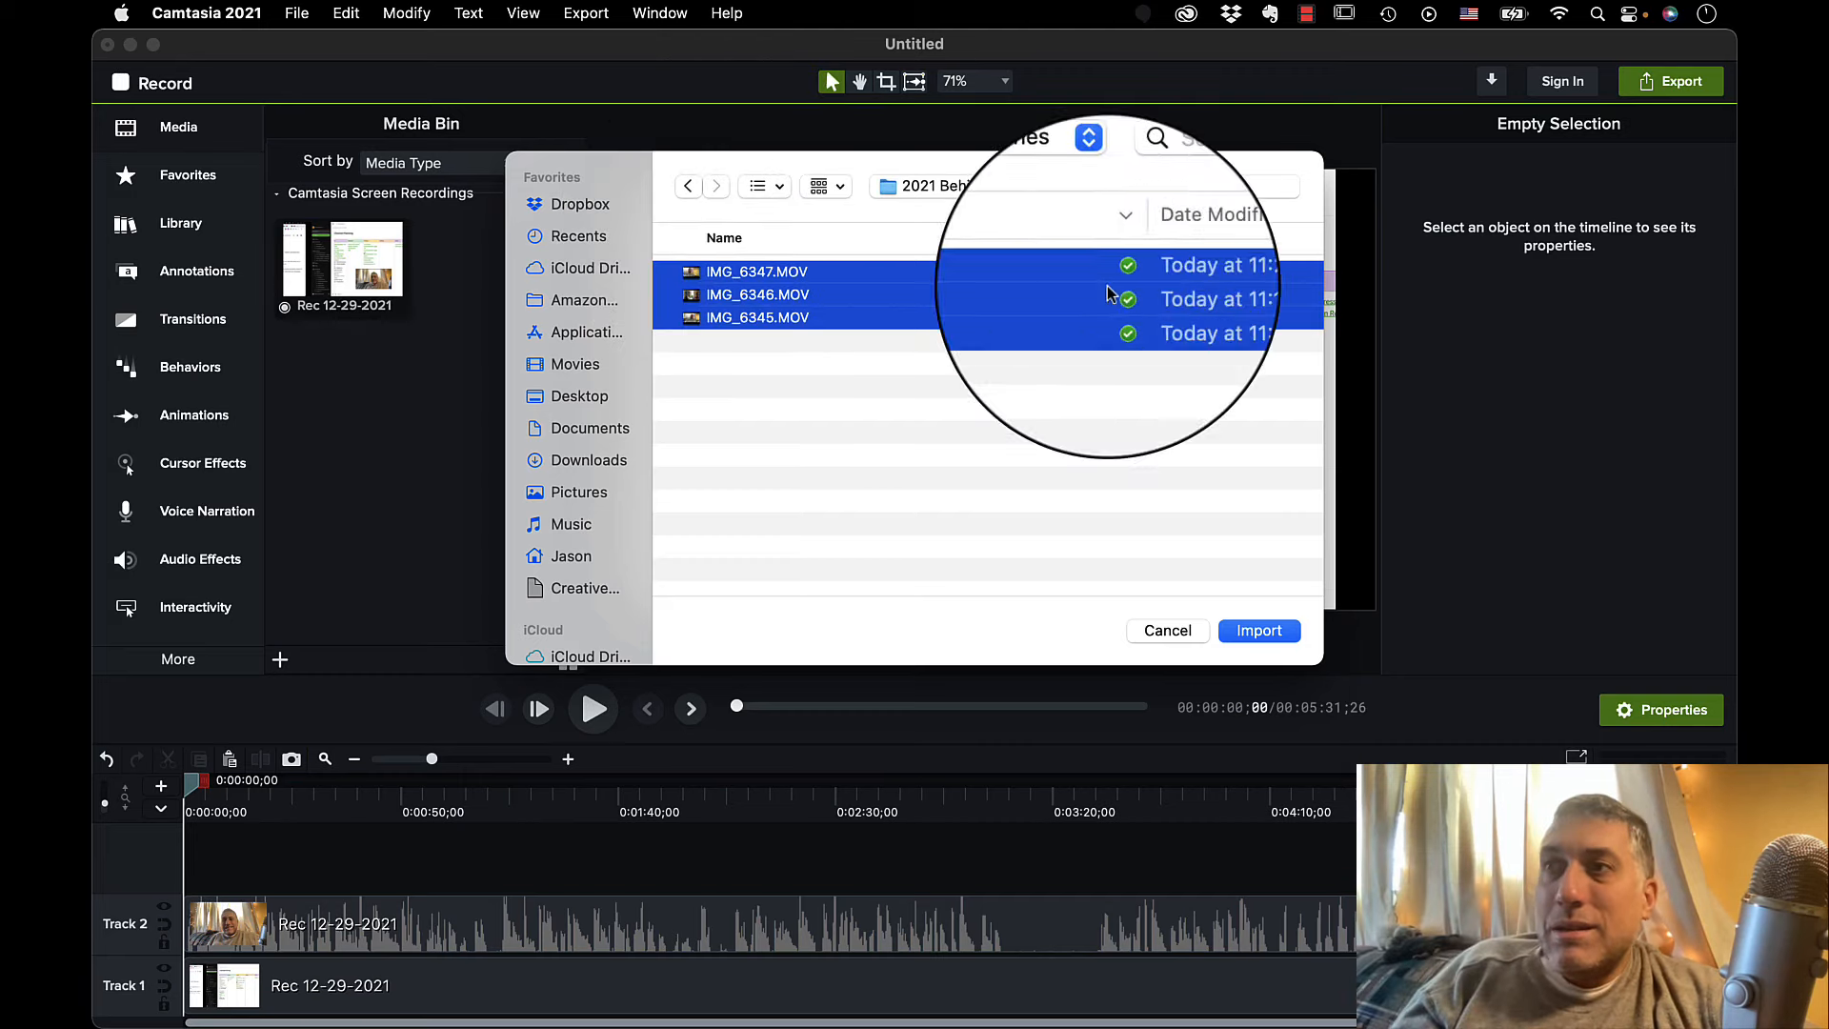
pyautogui.click(1245, 638)
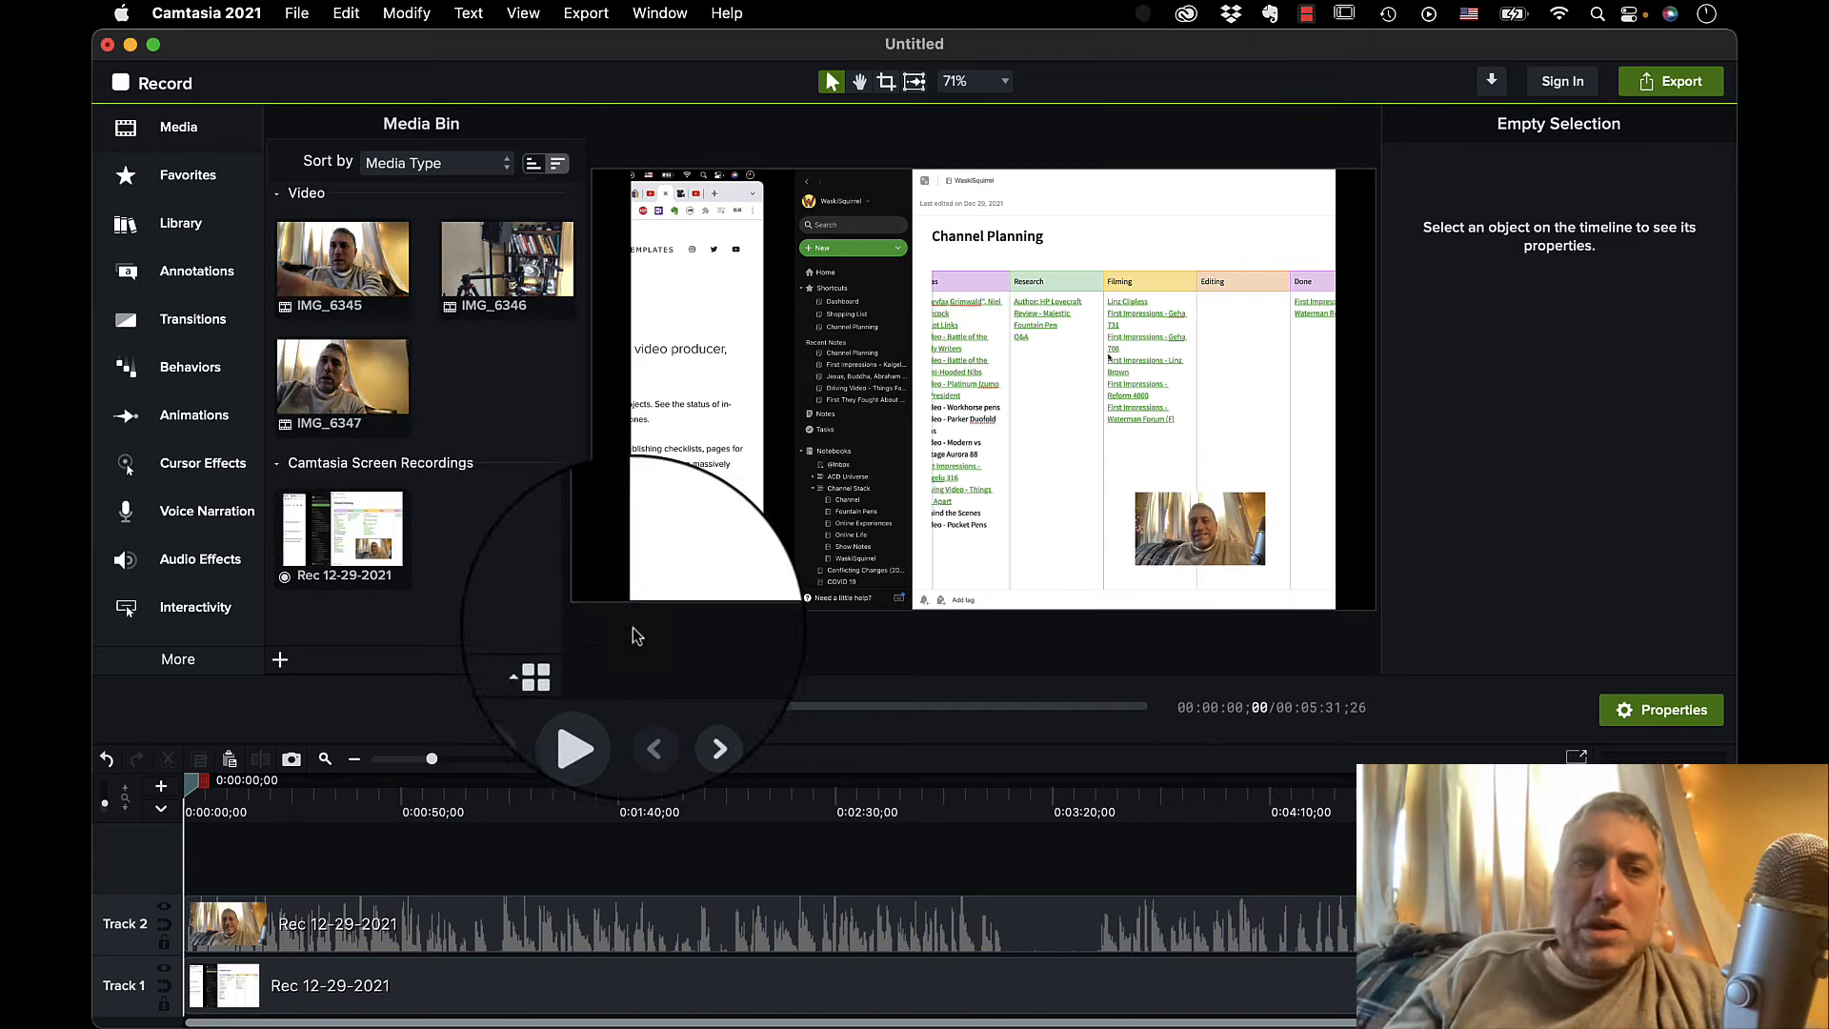
# Delete both Rec 12-29-2021 clips from Track 1 and Track 2 of the timeline.
pyautogui.moveTo(397, 884); pyautogui.dragTo(419, 991)
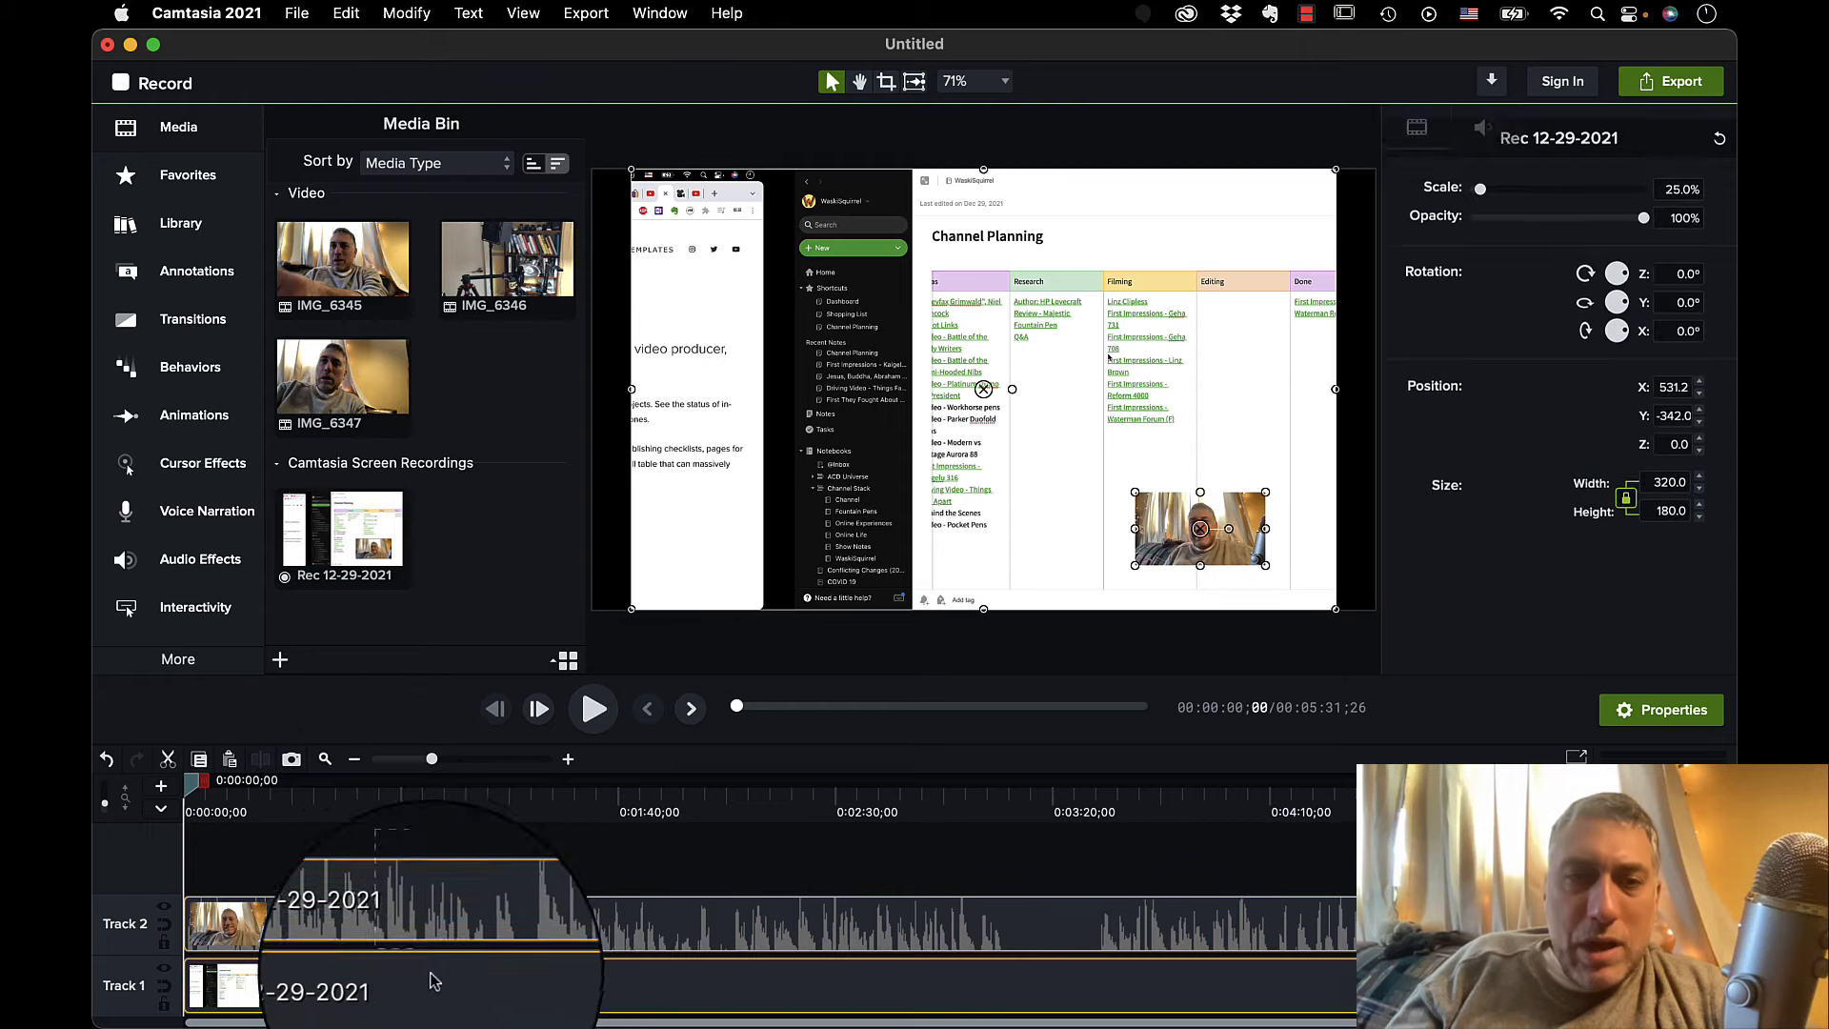
pyautogui.press('Delete')
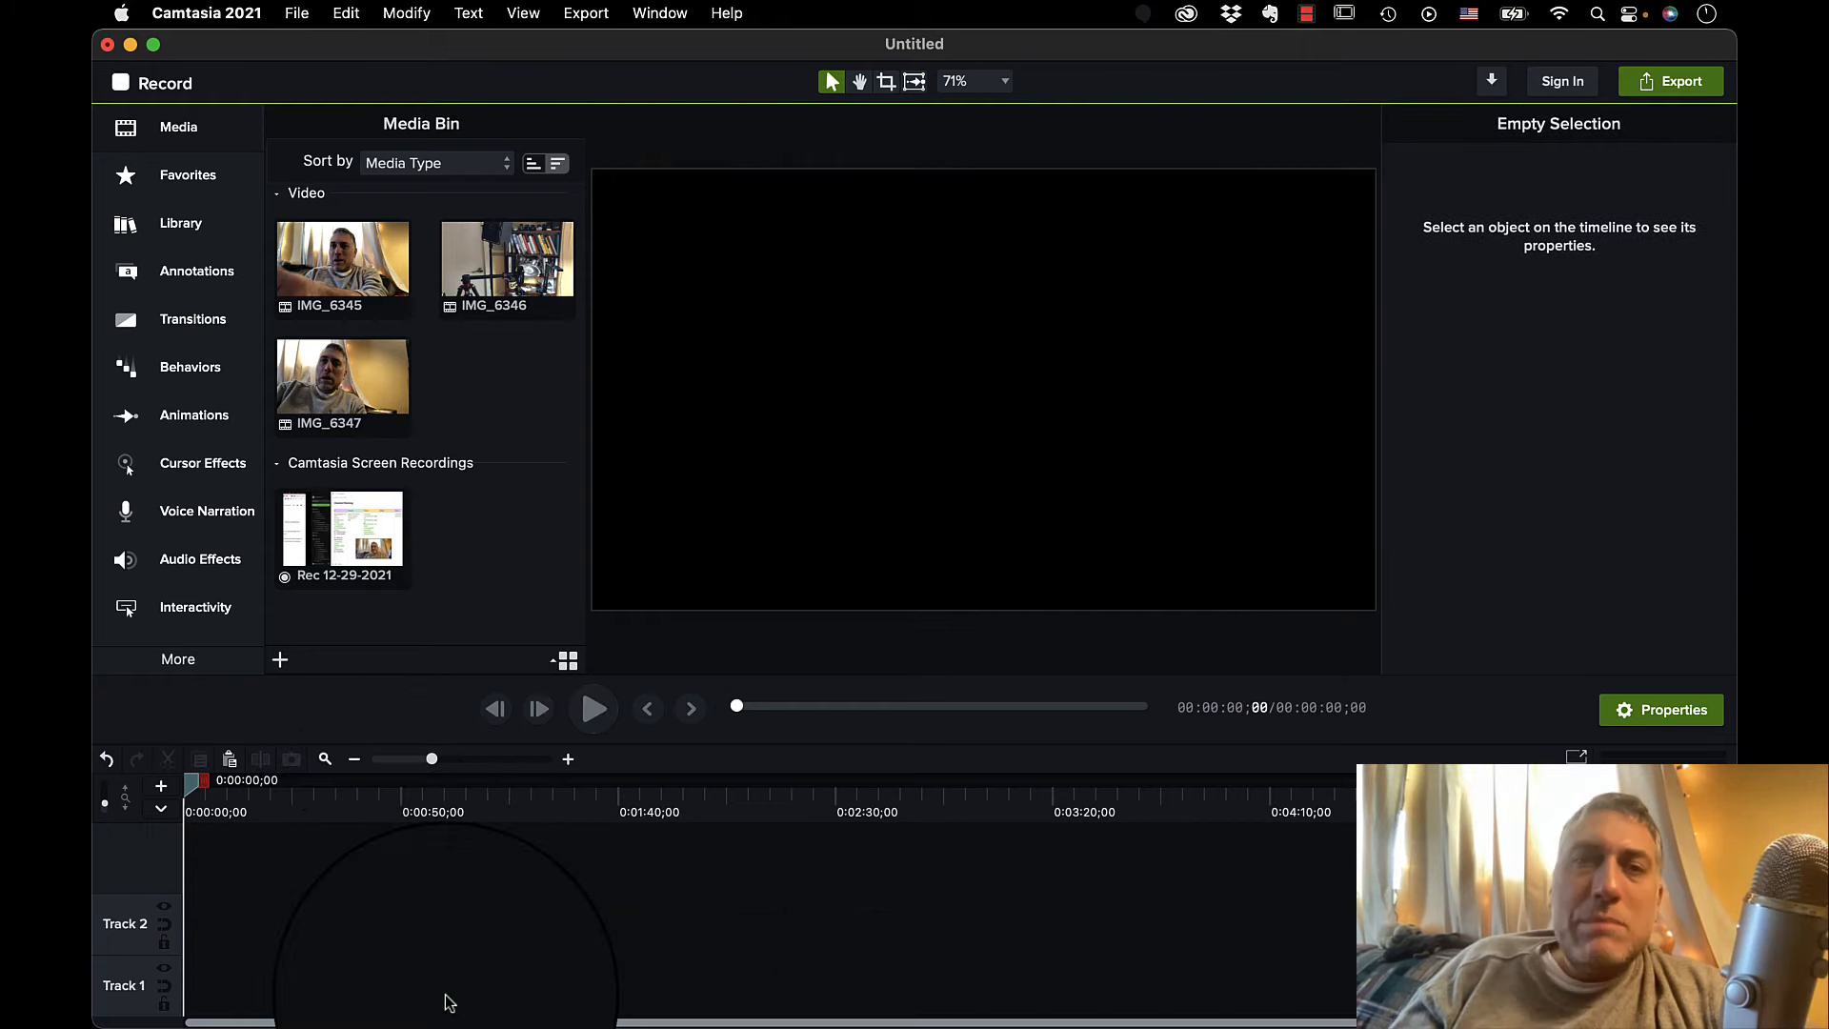
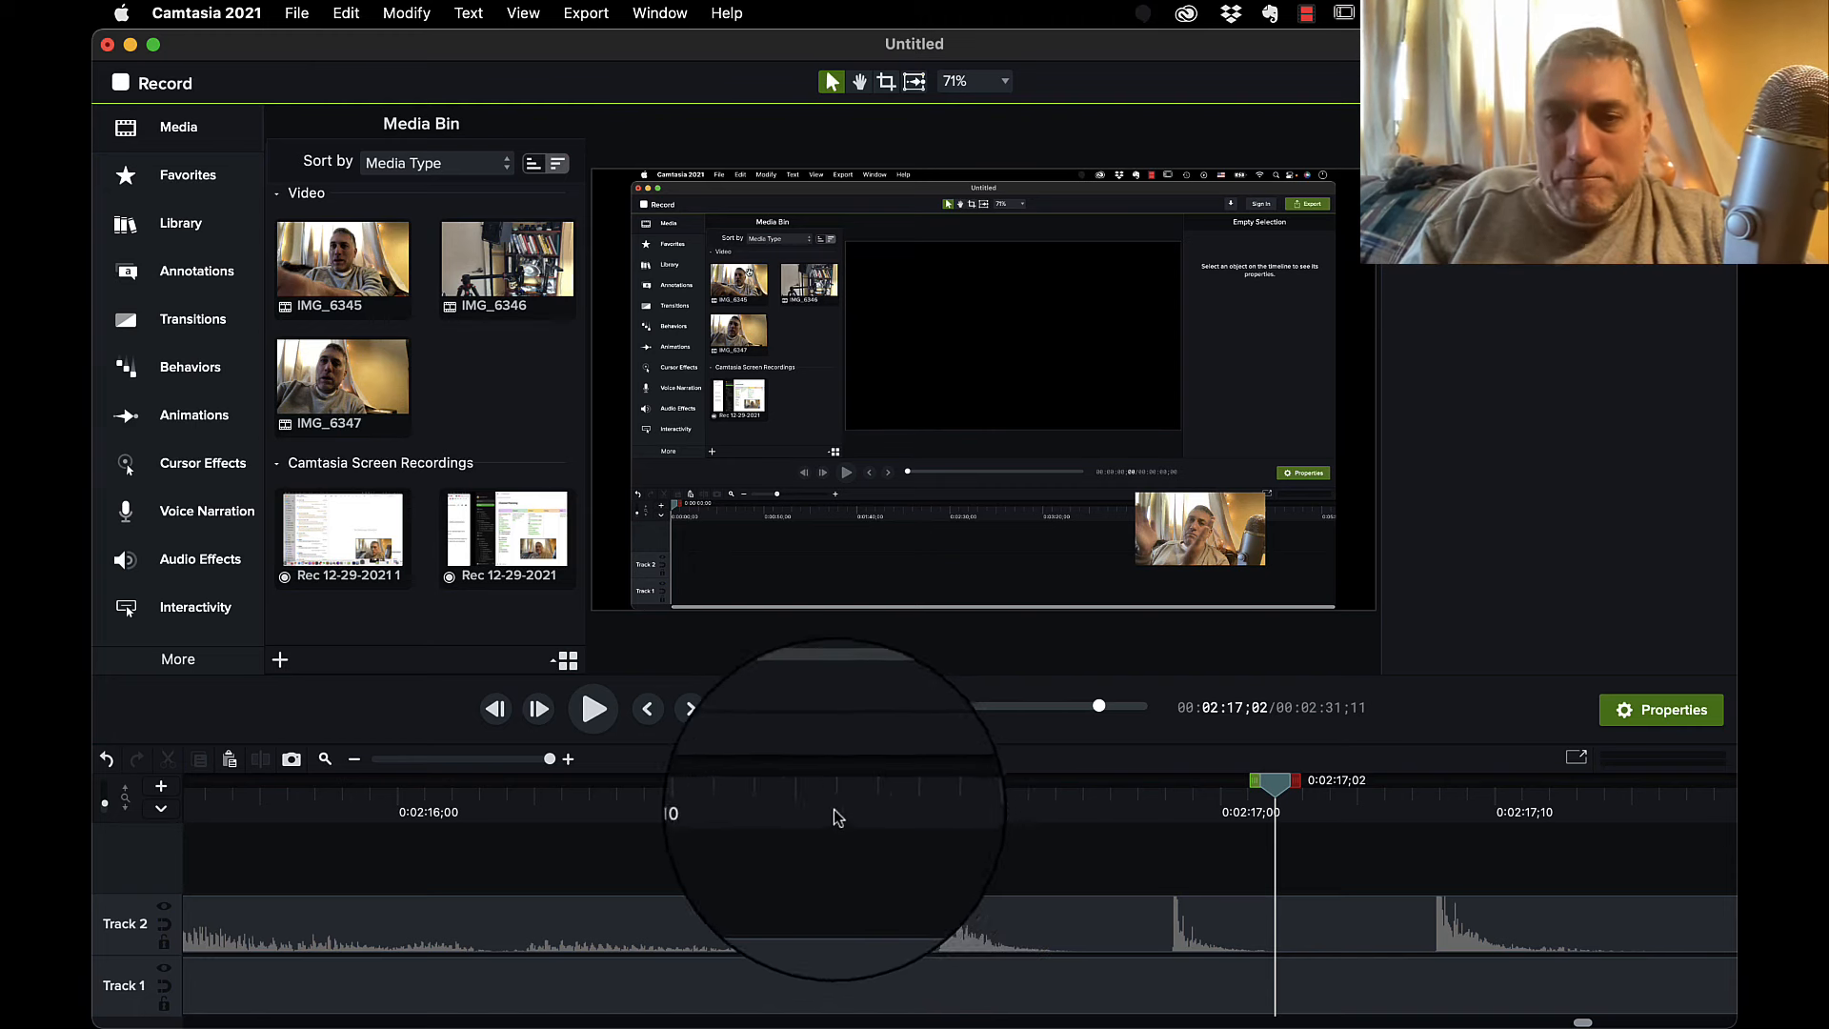
# Clear the screen recording and its webcam clip from the timeline.
pyautogui.click(1046, 910)
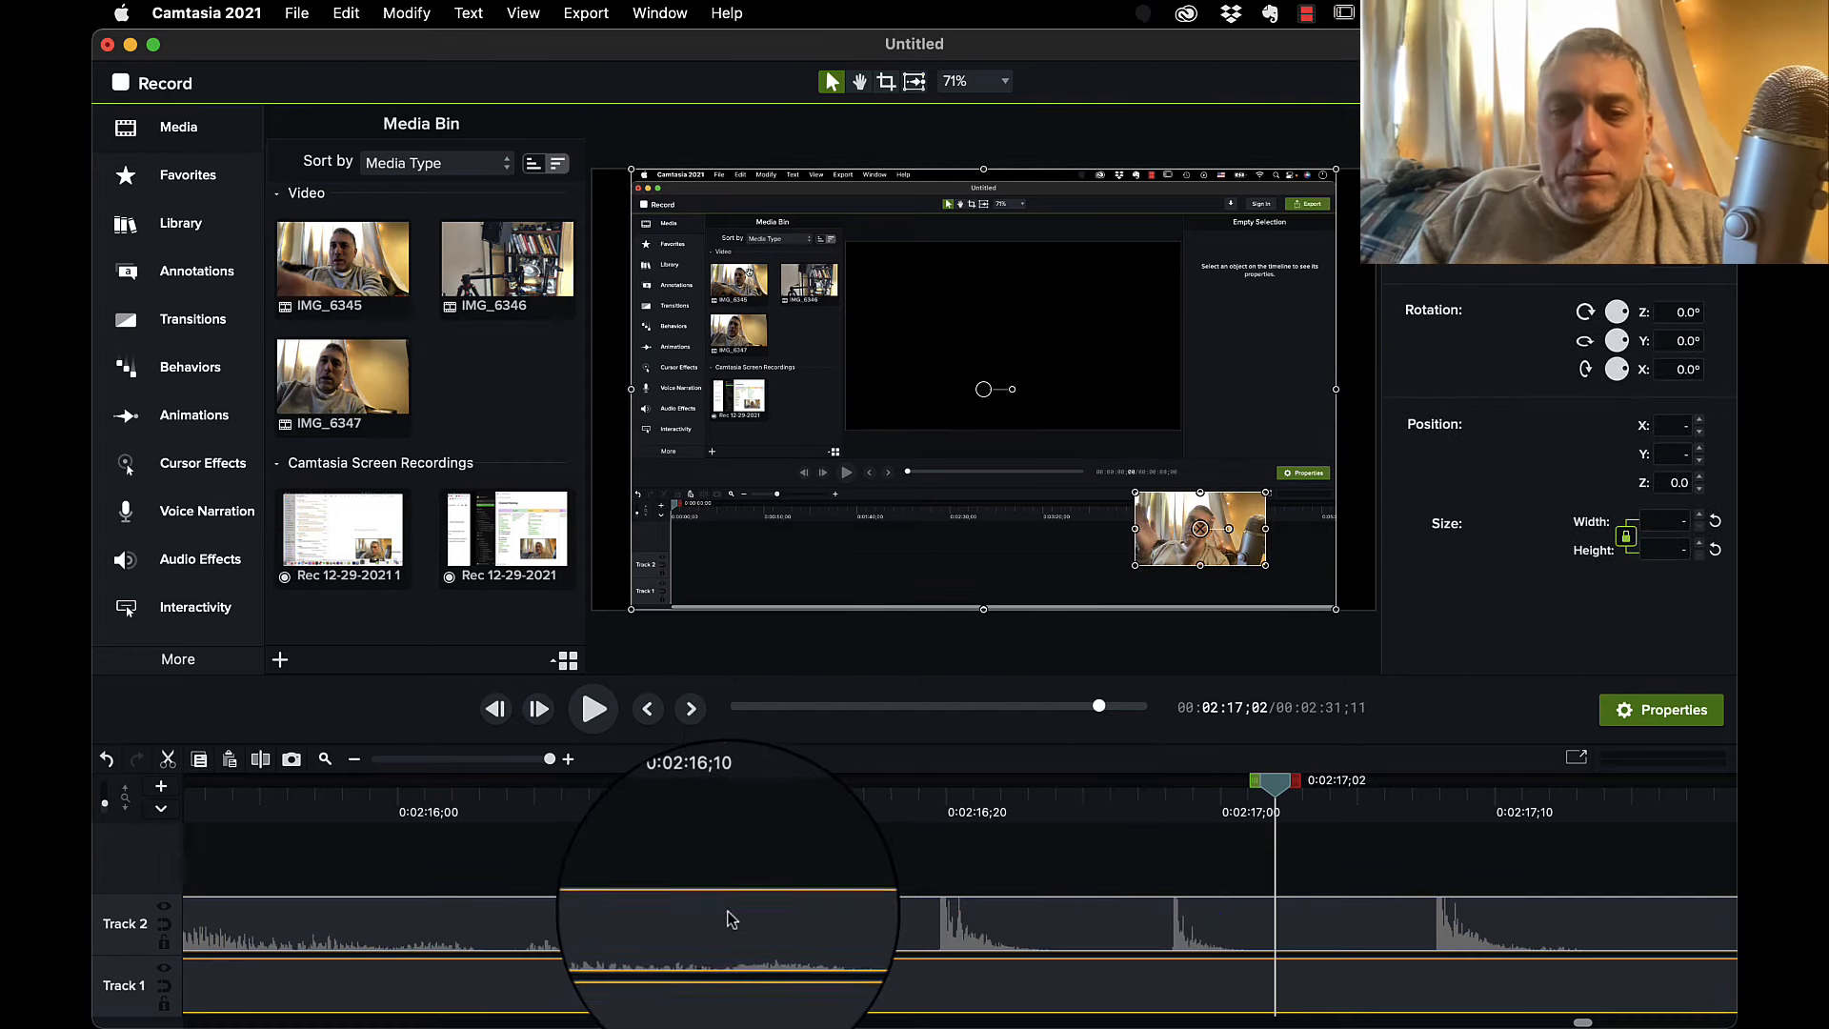
pyautogui.moveTo(729, 913); pyautogui.dragTo(514, 441)
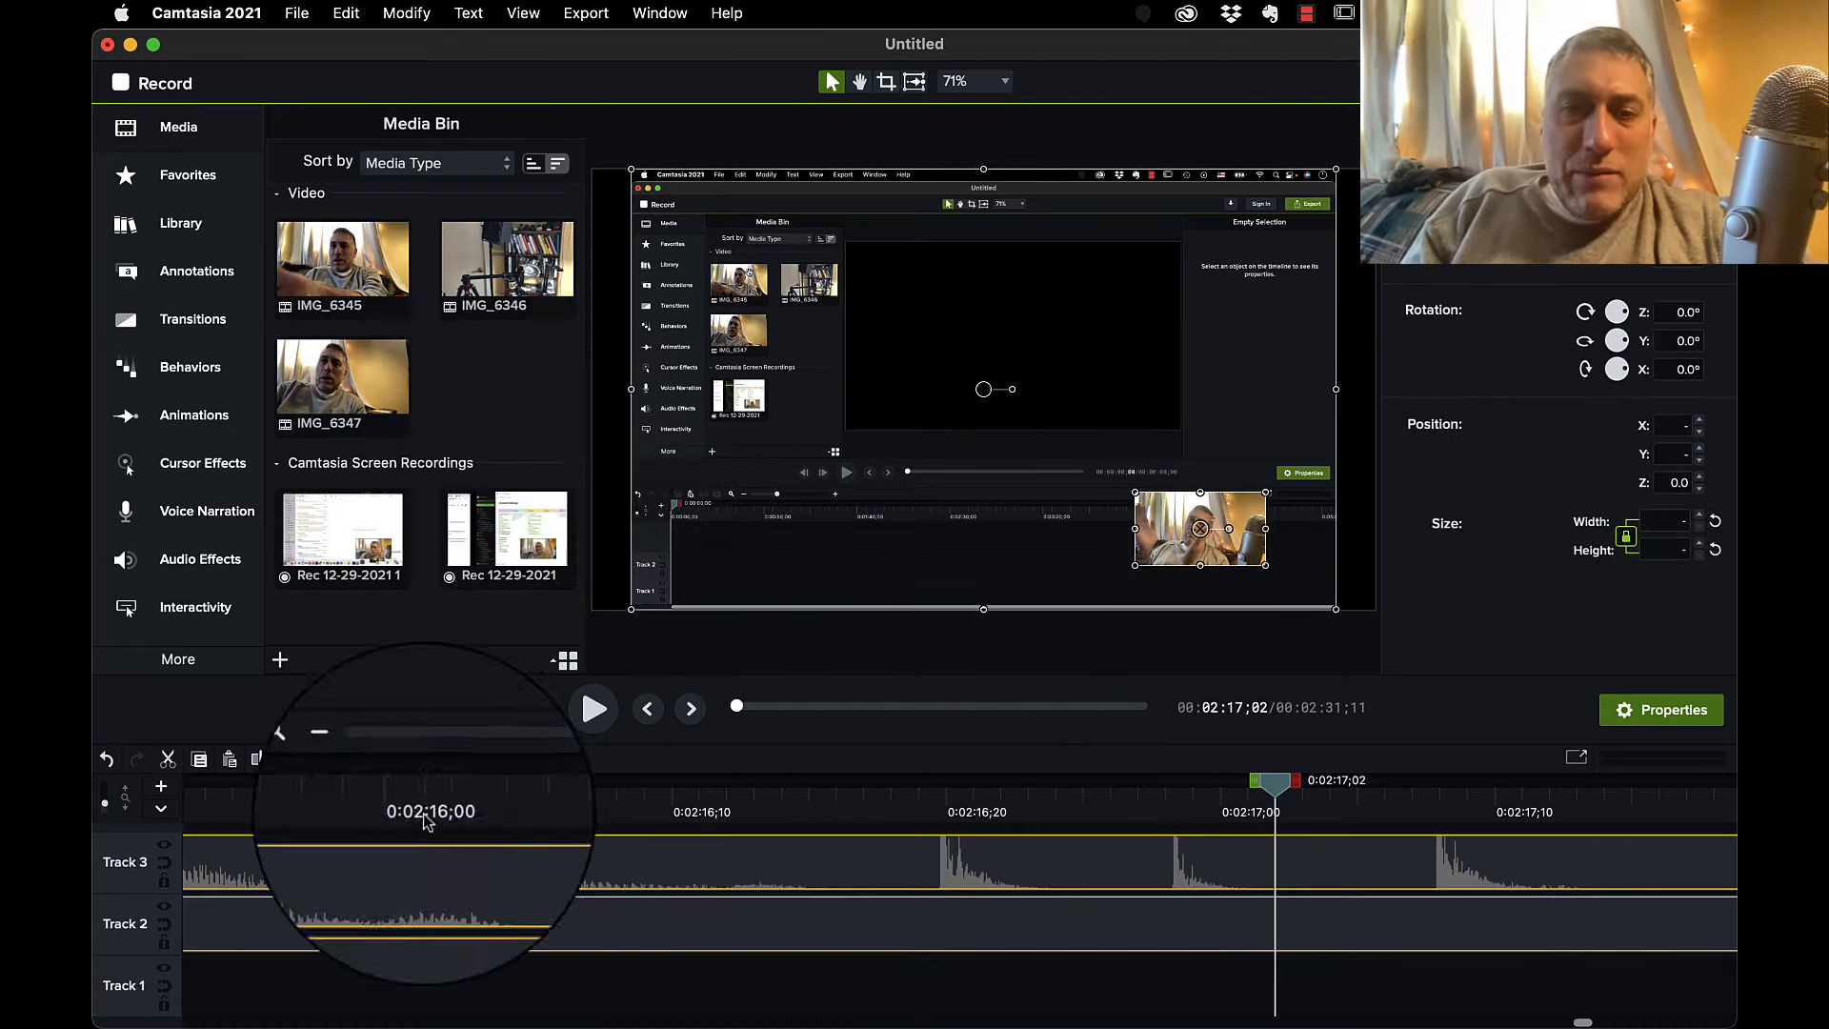
pyautogui.click(425, 988)
pyautogui.click(429, 902)
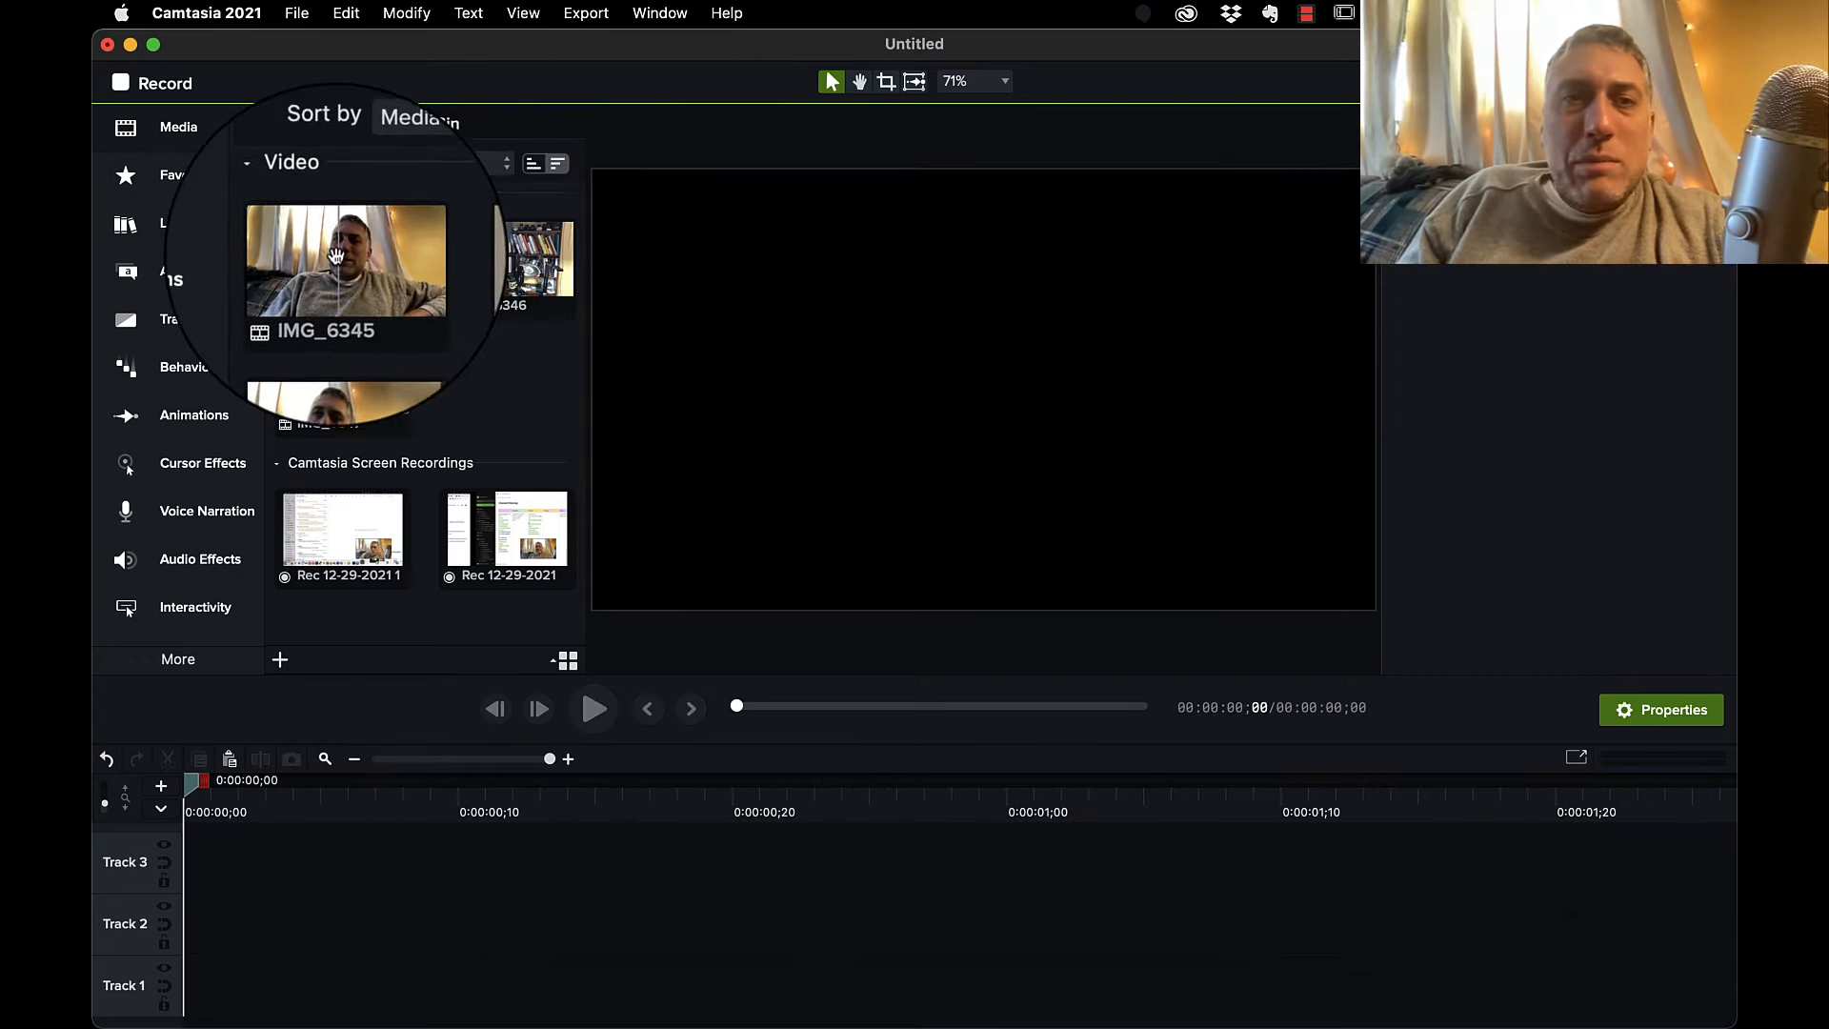
# Place IMG_6345 at the start of Track 1 and scrub through its opening.
pyautogui.moveTo(333, 264); pyautogui.dragTo(181, 986)
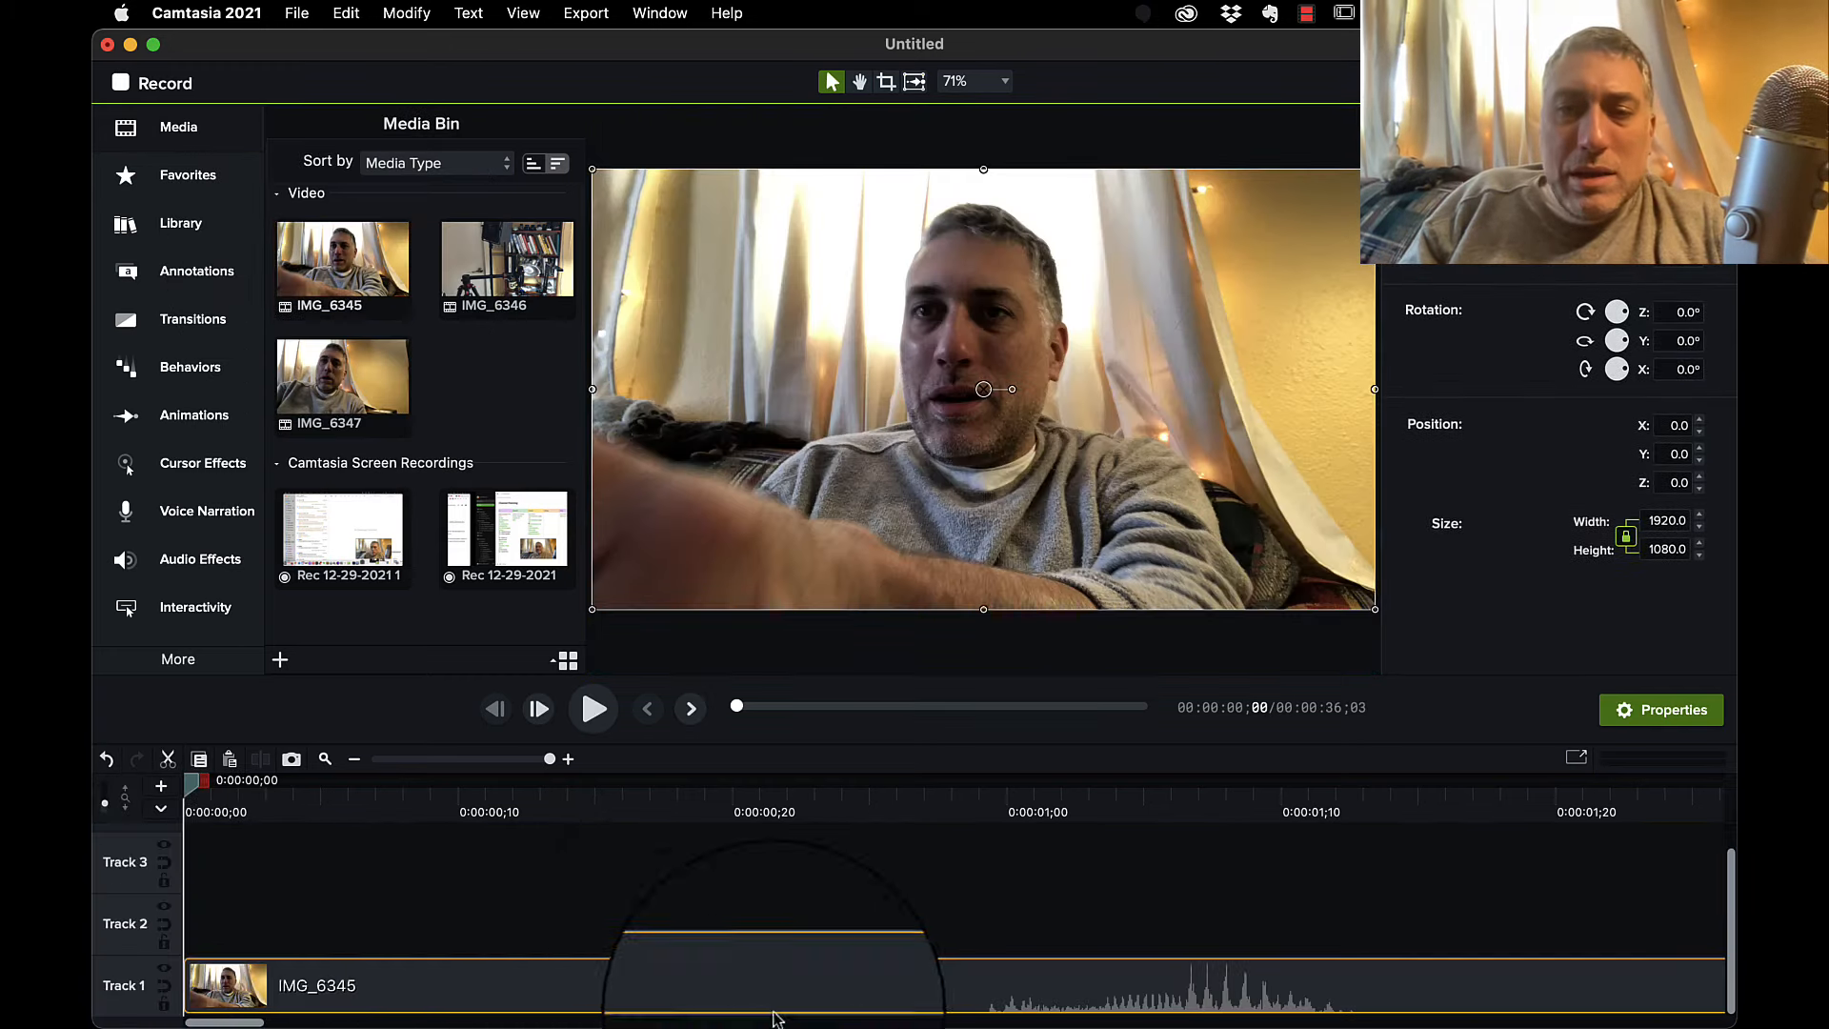
pyautogui.moveTo(198, 795); pyautogui.dragTo(1516, 900)
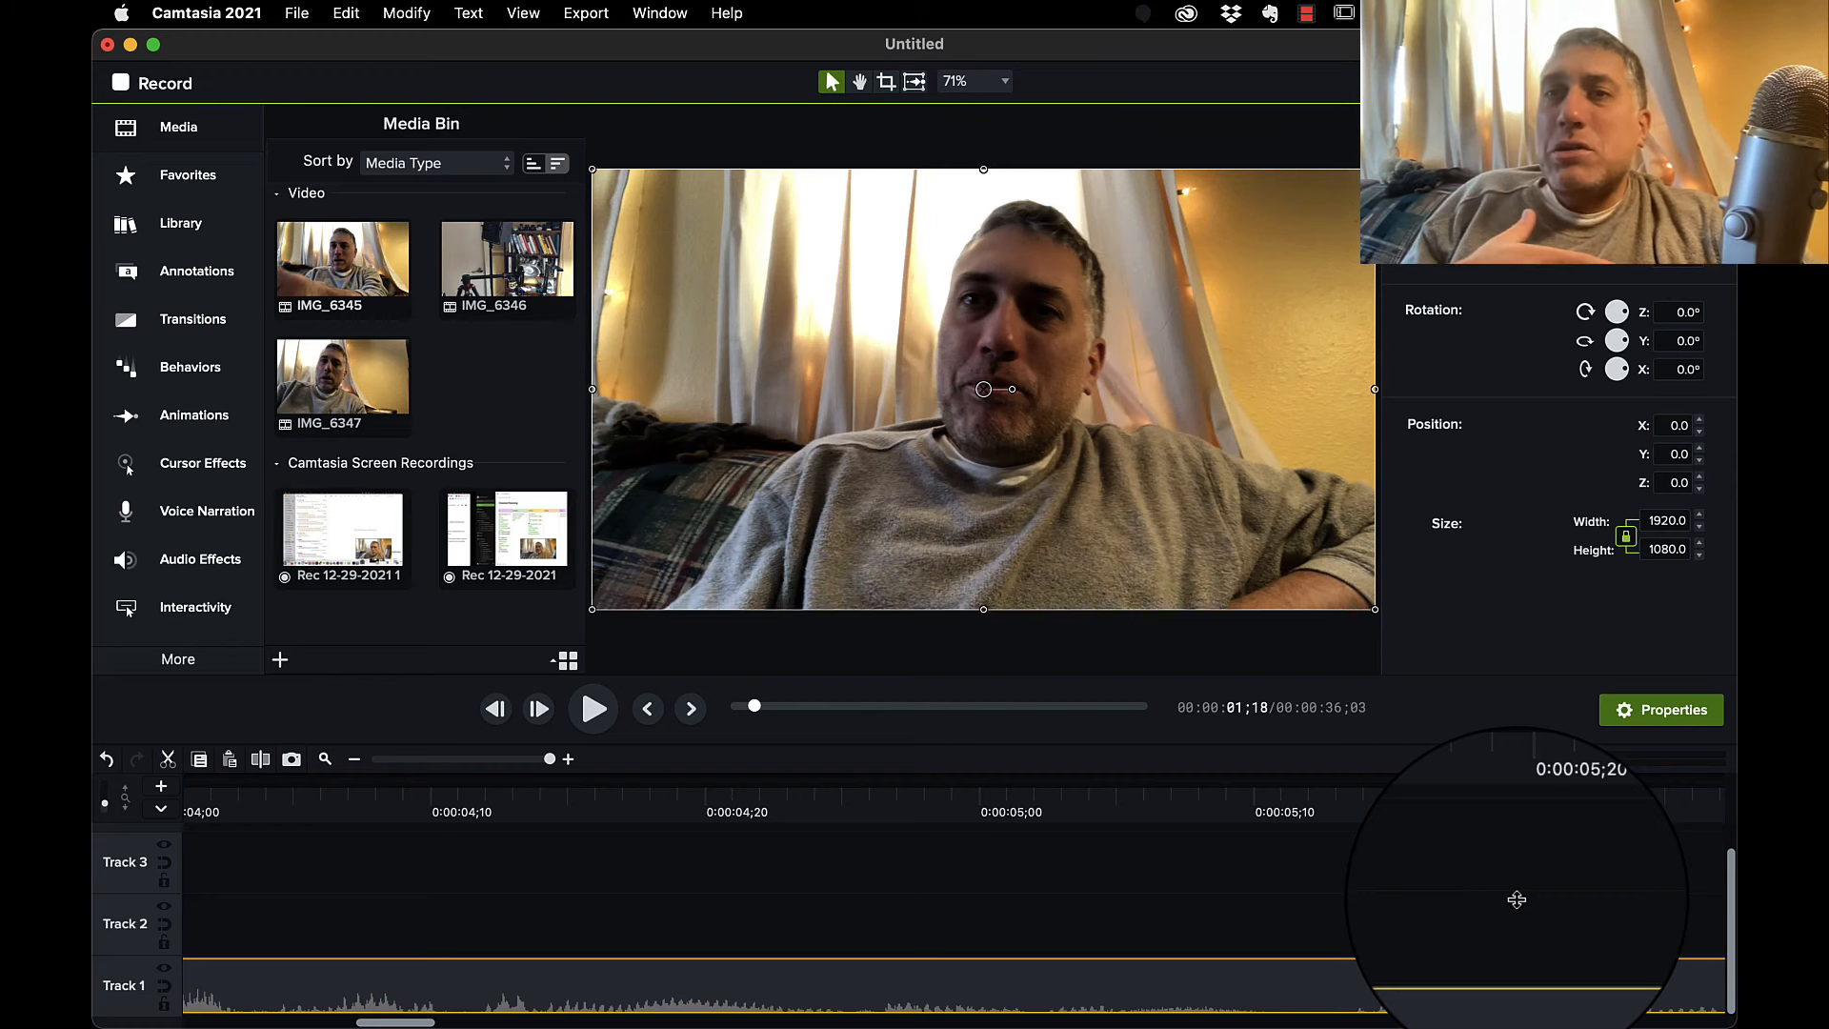
pyautogui.click(1517, 899)
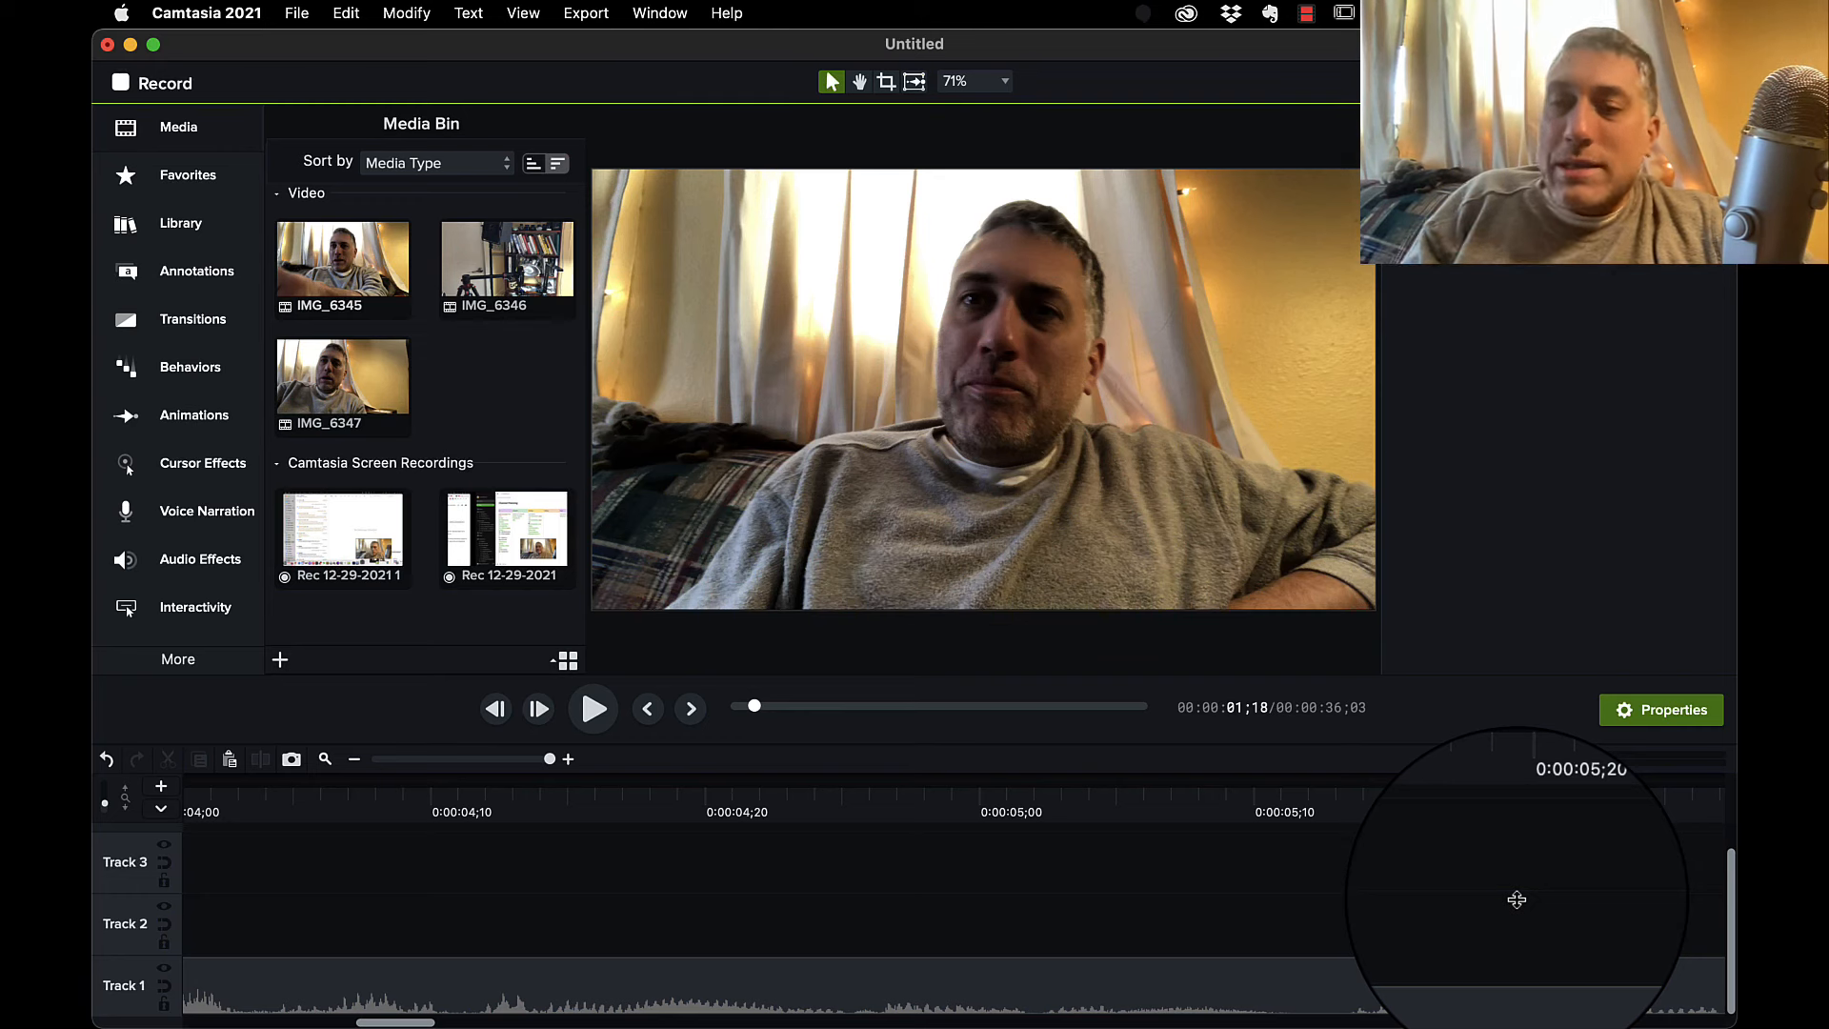
pyautogui.press('f')
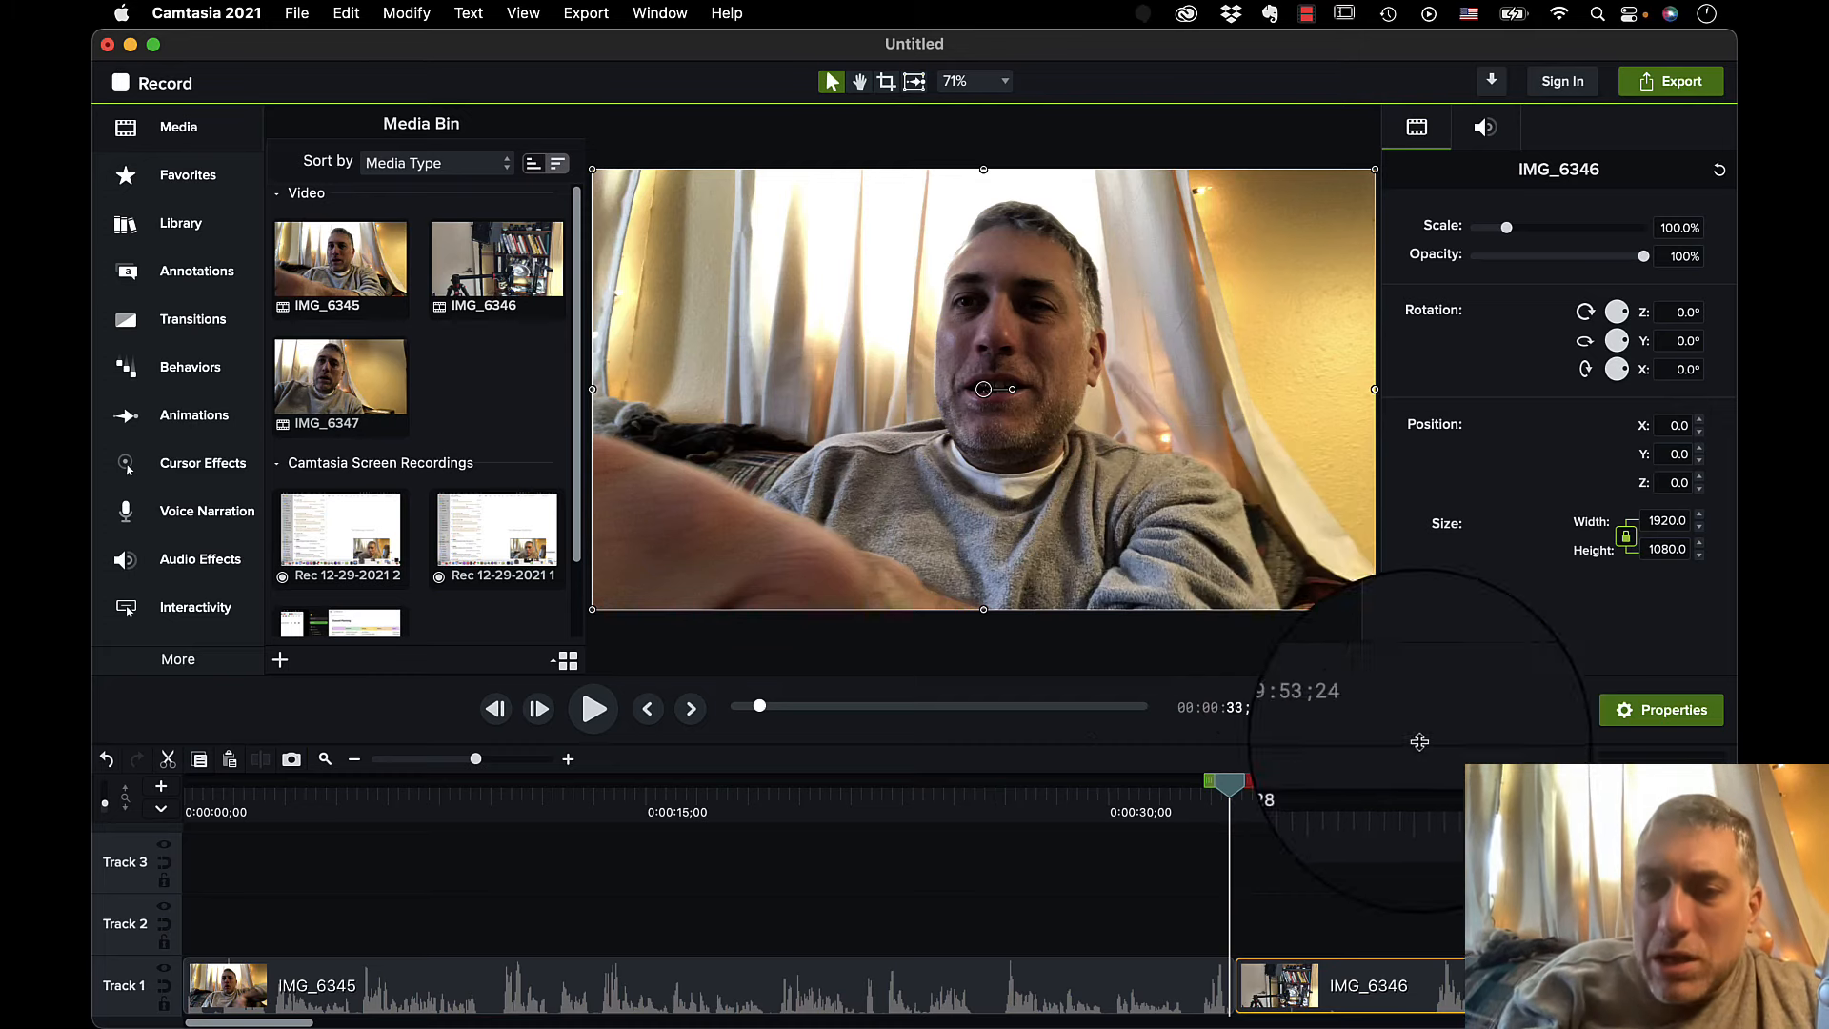
# Scrub across the junction between IMG_6345 and IMG_6346 on Track 1 to review the start of the second clip.
pyautogui.moveTo(1226, 793); pyautogui.dragTo(1431, 815)
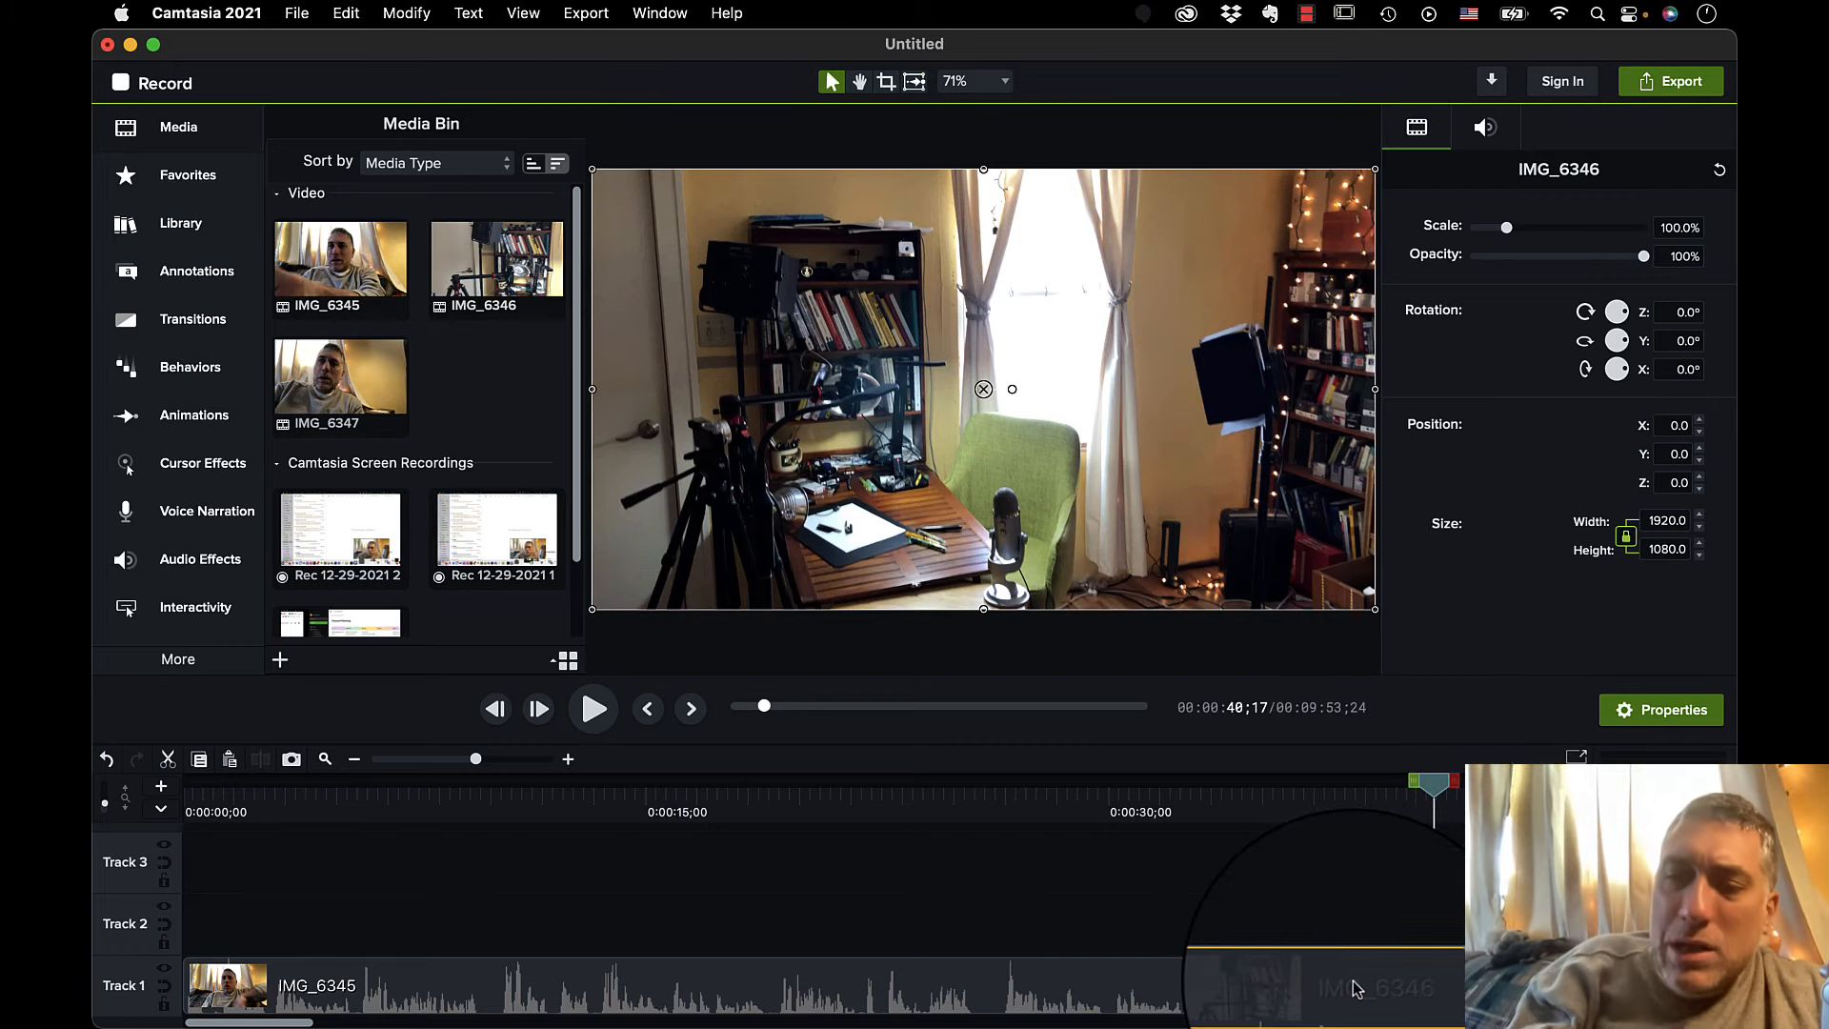
pyautogui.press('super+BackSpace')
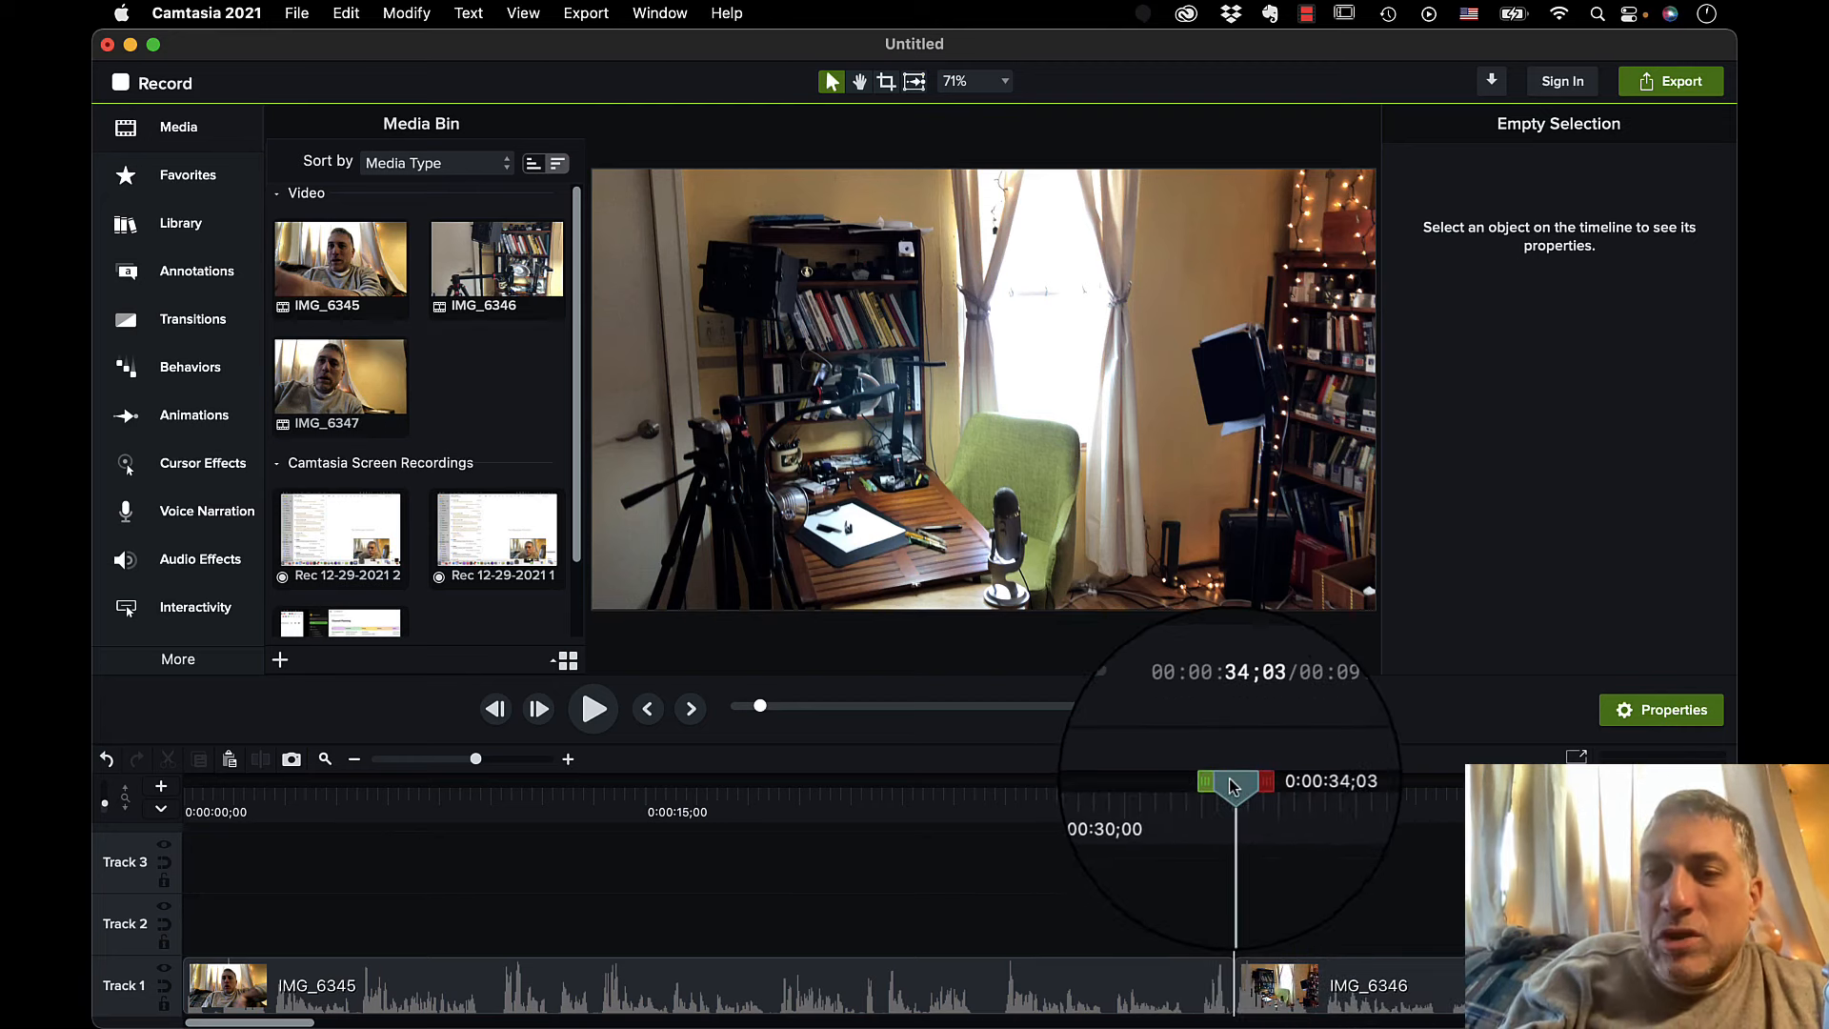
pyautogui.moveTo(1232, 781)
pyautogui.mouseDown()
pyautogui.moveTo(1288, 805)
pyautogui.moveTo(1227, 810)
pyautogui.mouseUp()
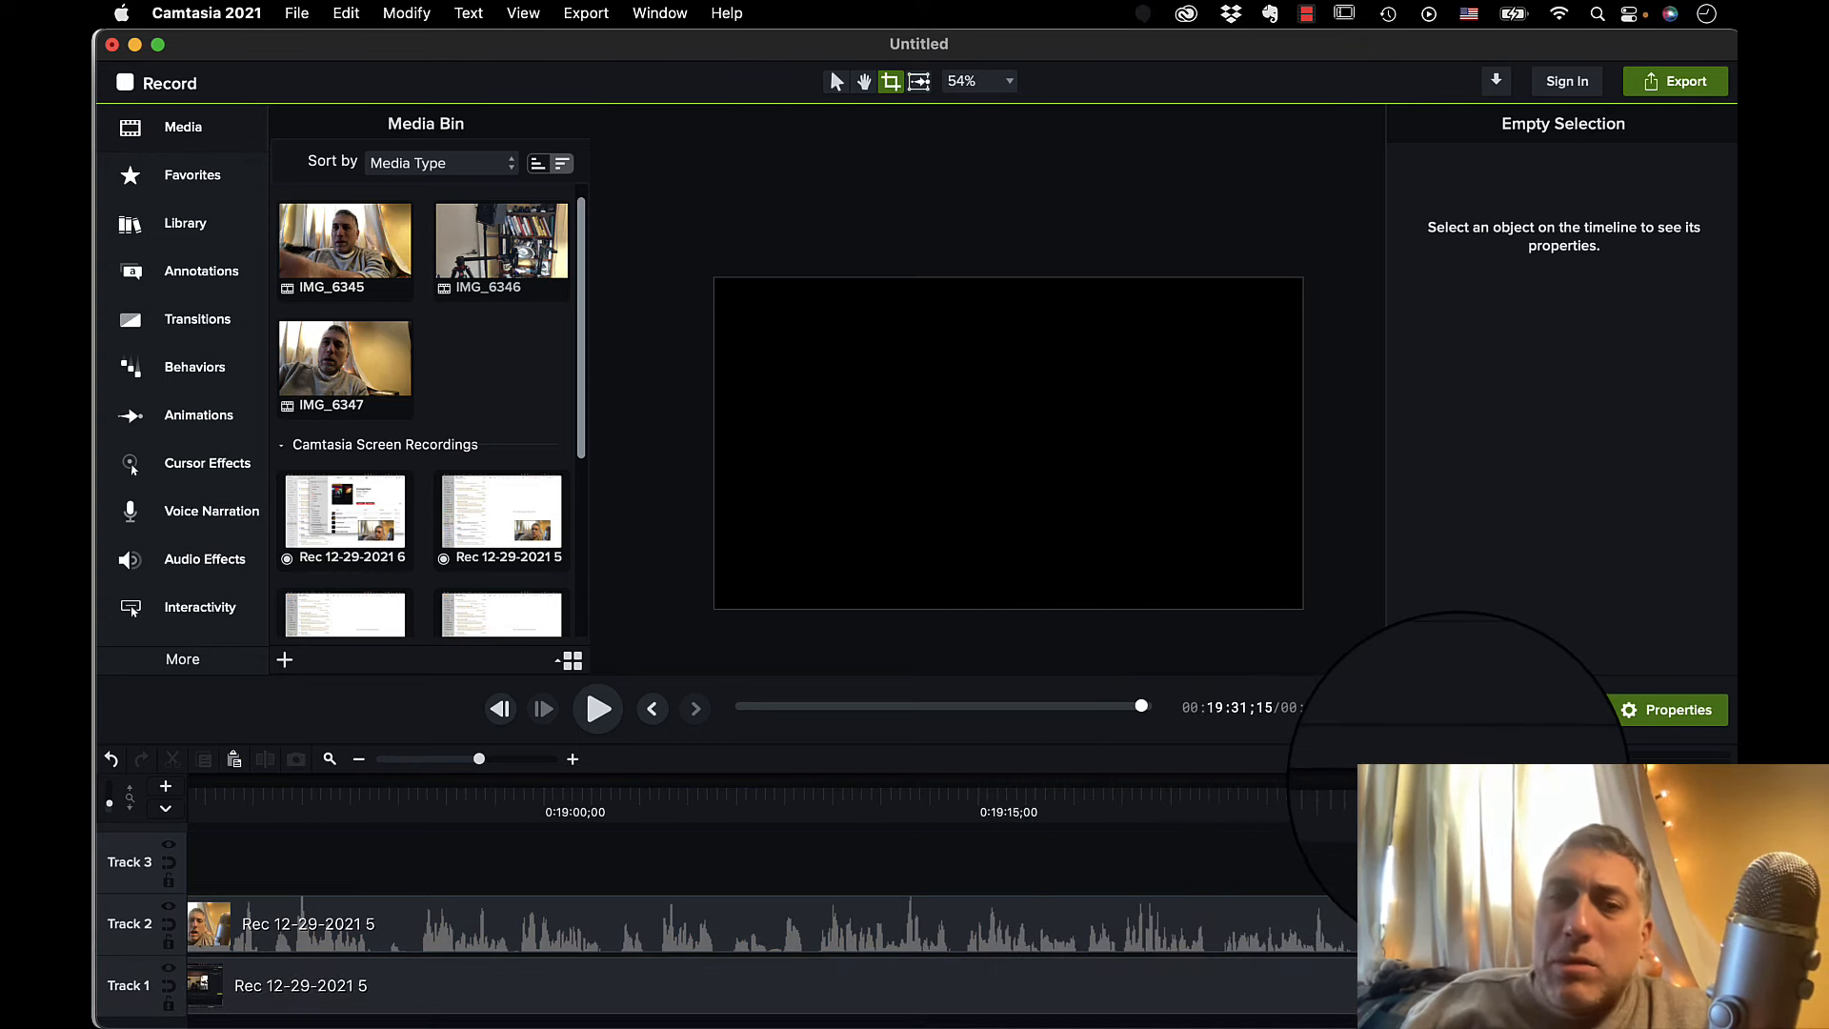
# Find a title frame in IMG_6347 and place the playhead at 0:09:45;18.
pyautogui.click(1332, 793)
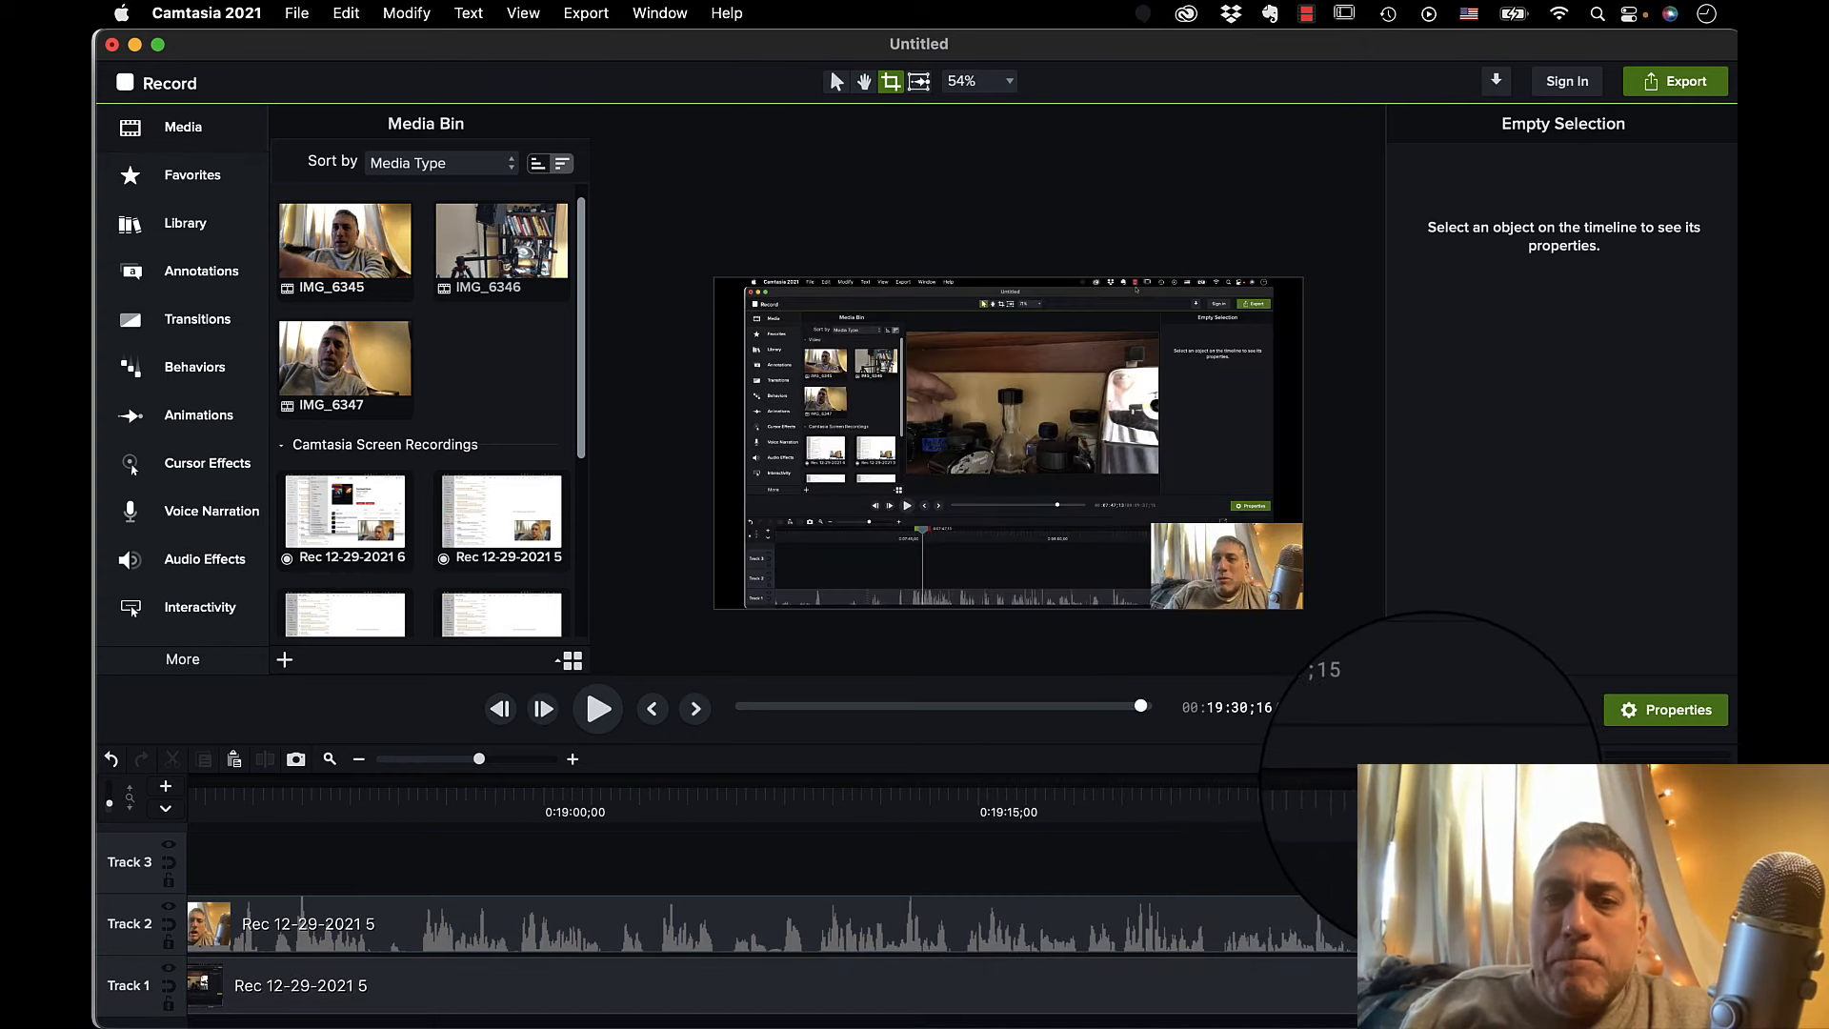
pyautogui.hscroll(-10, 943, 810)
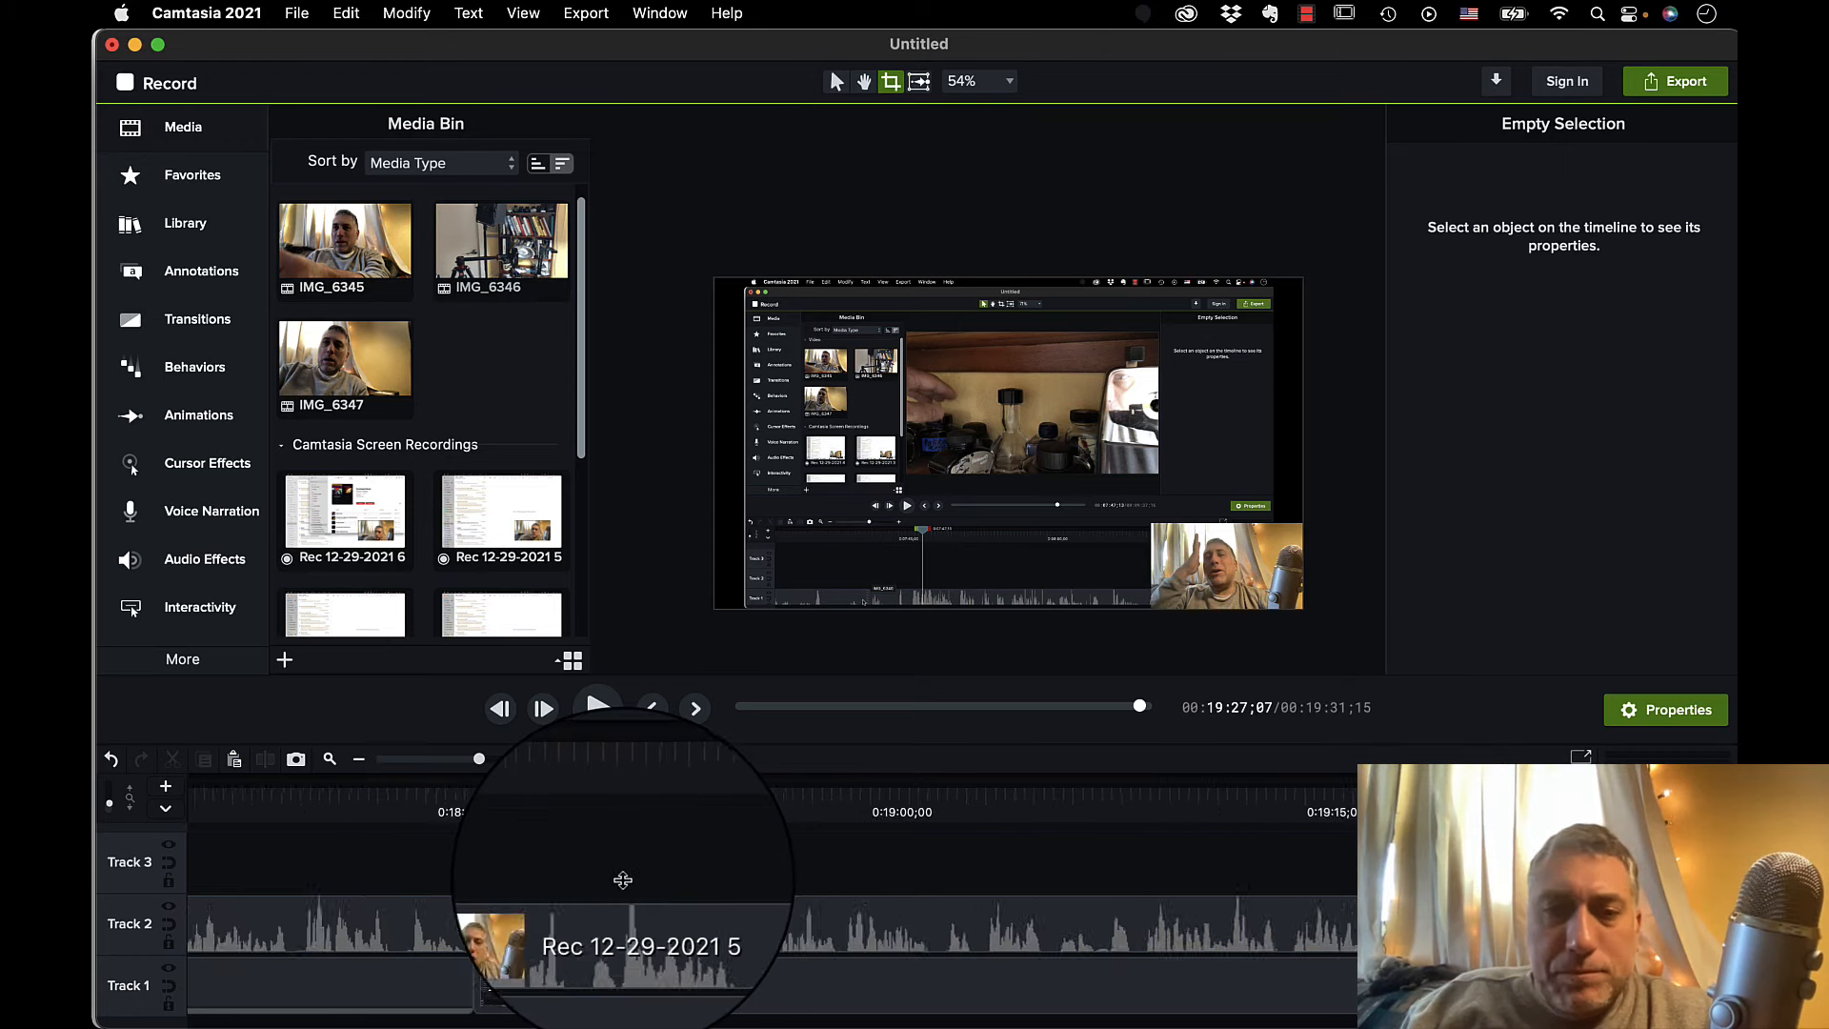
pyautogui.hscroll(-10, 623, 879)
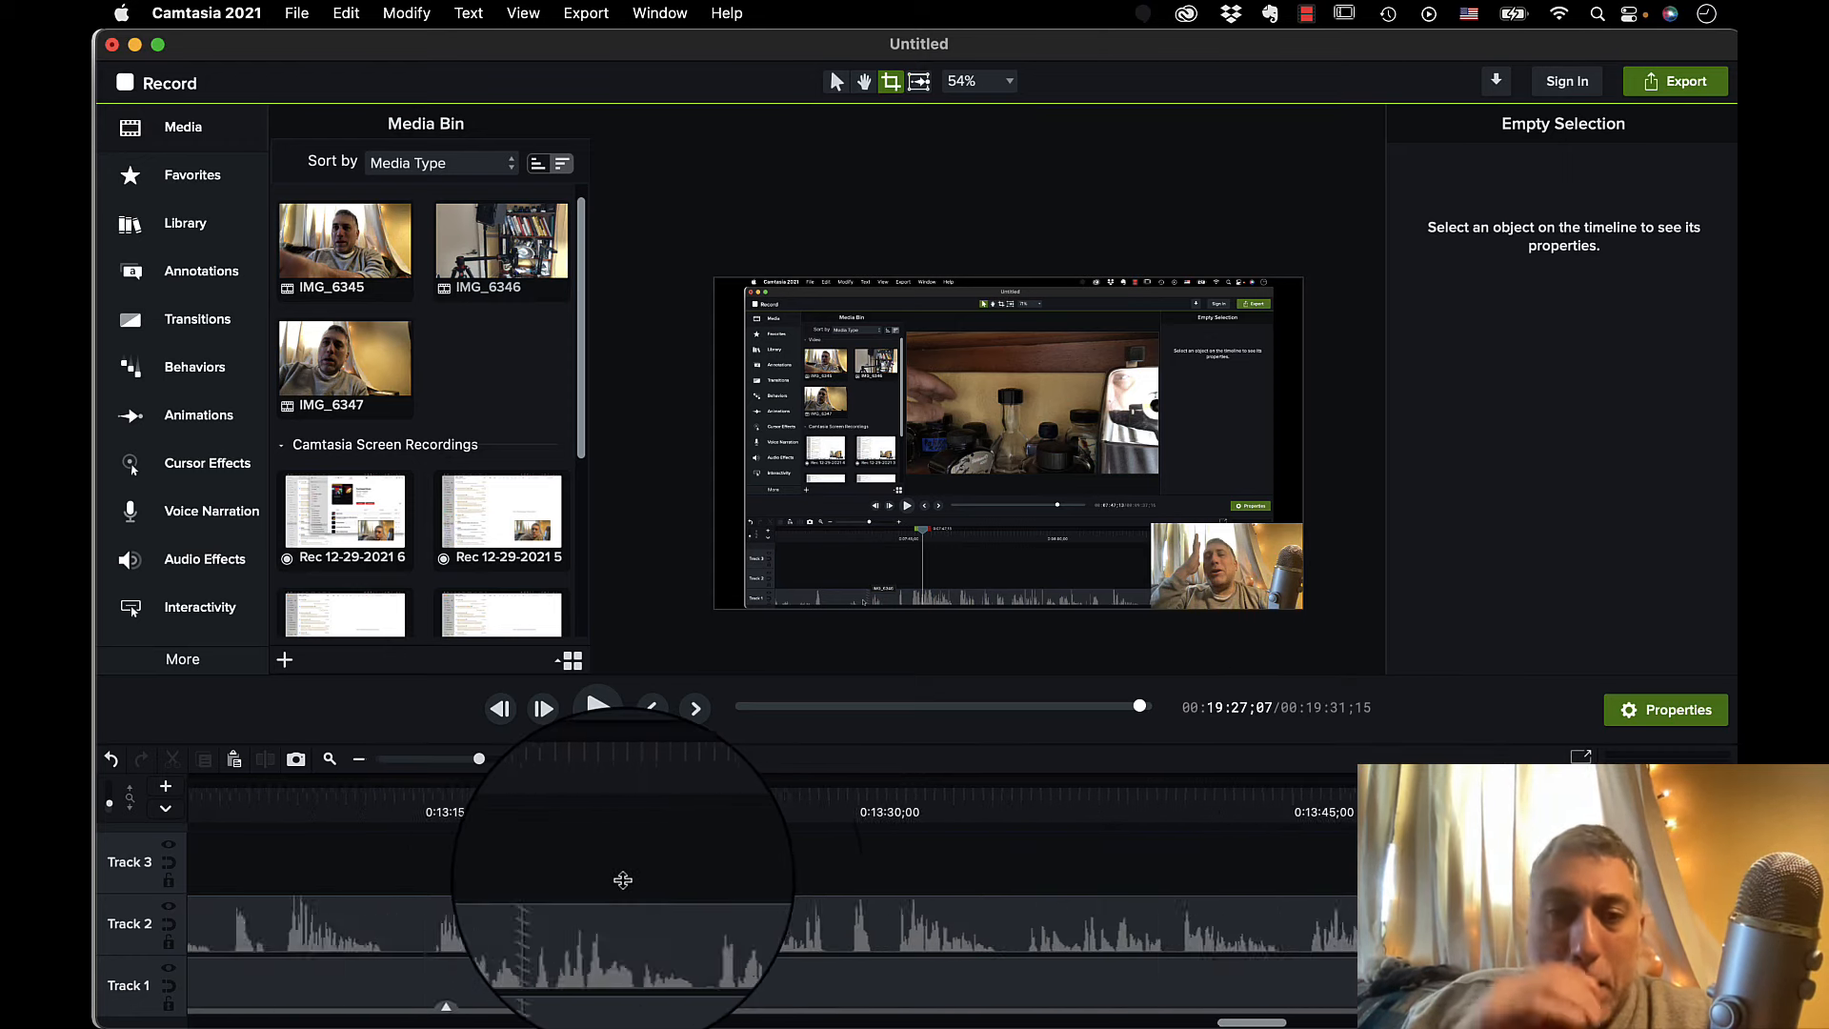
pyautogui.hscroll(-10, 623, 879)
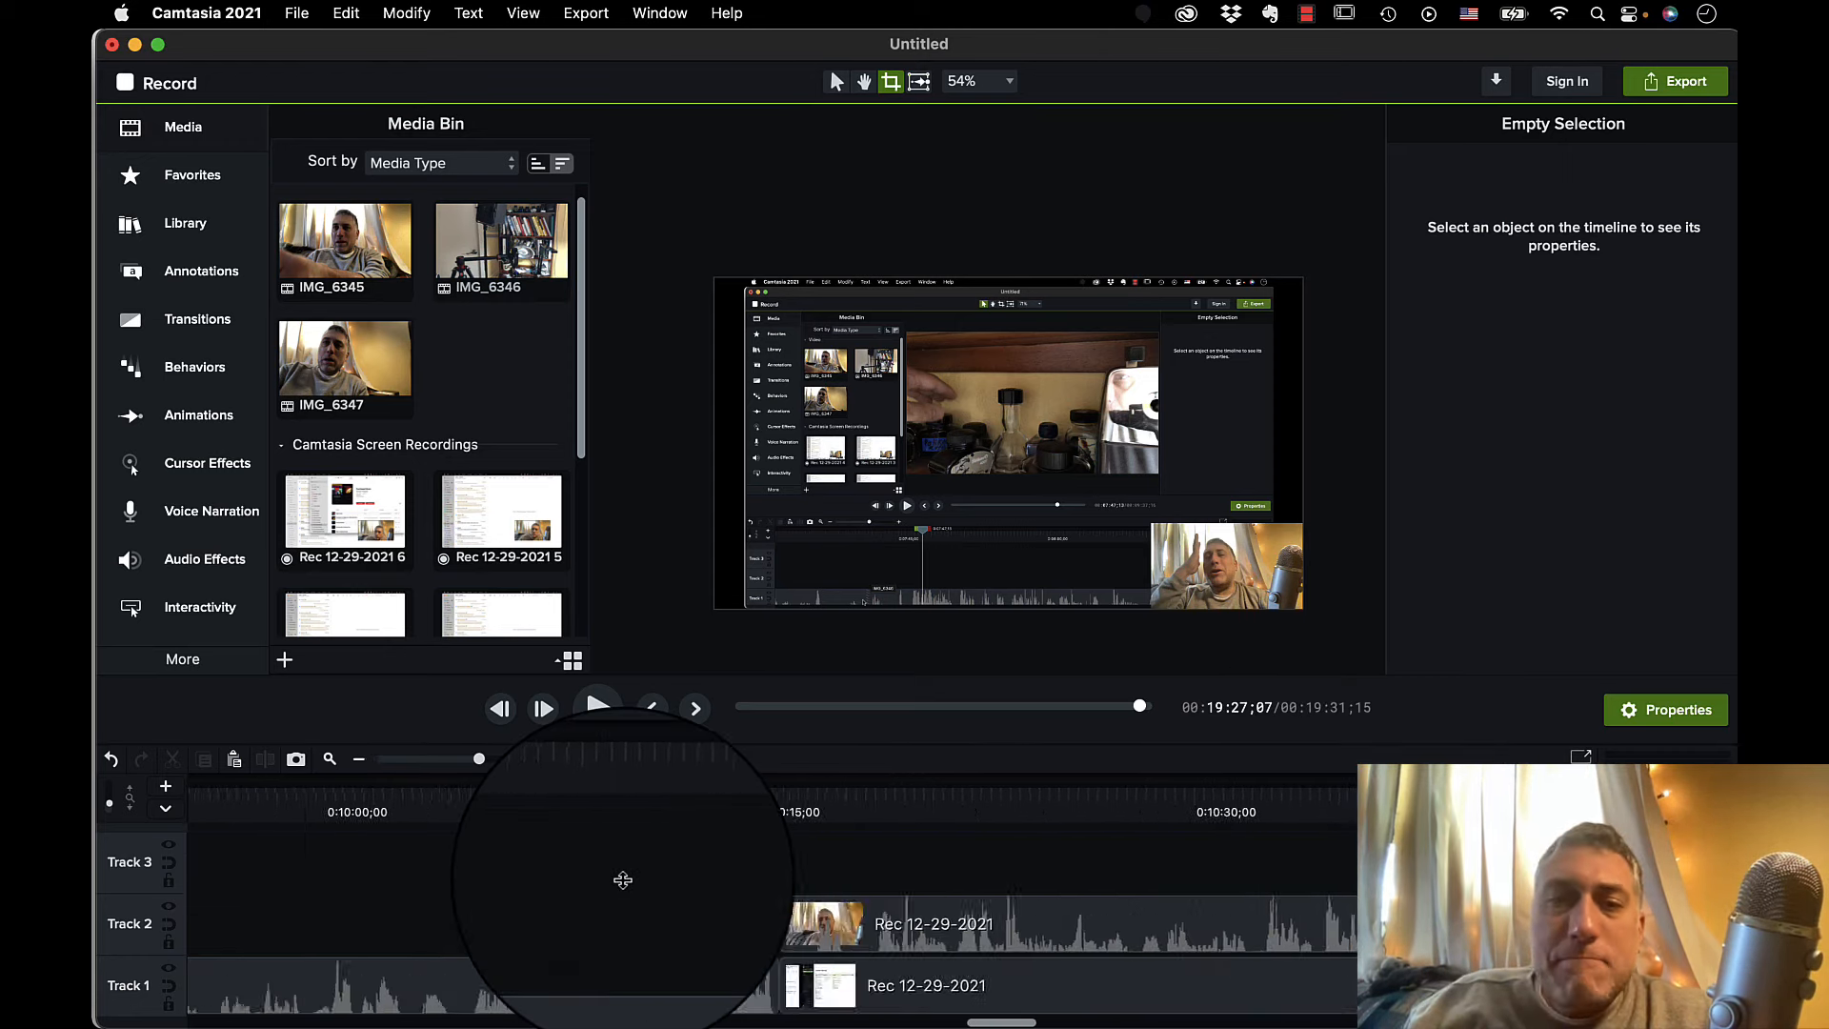
pyautogui.hscroll(5, 626, 876)
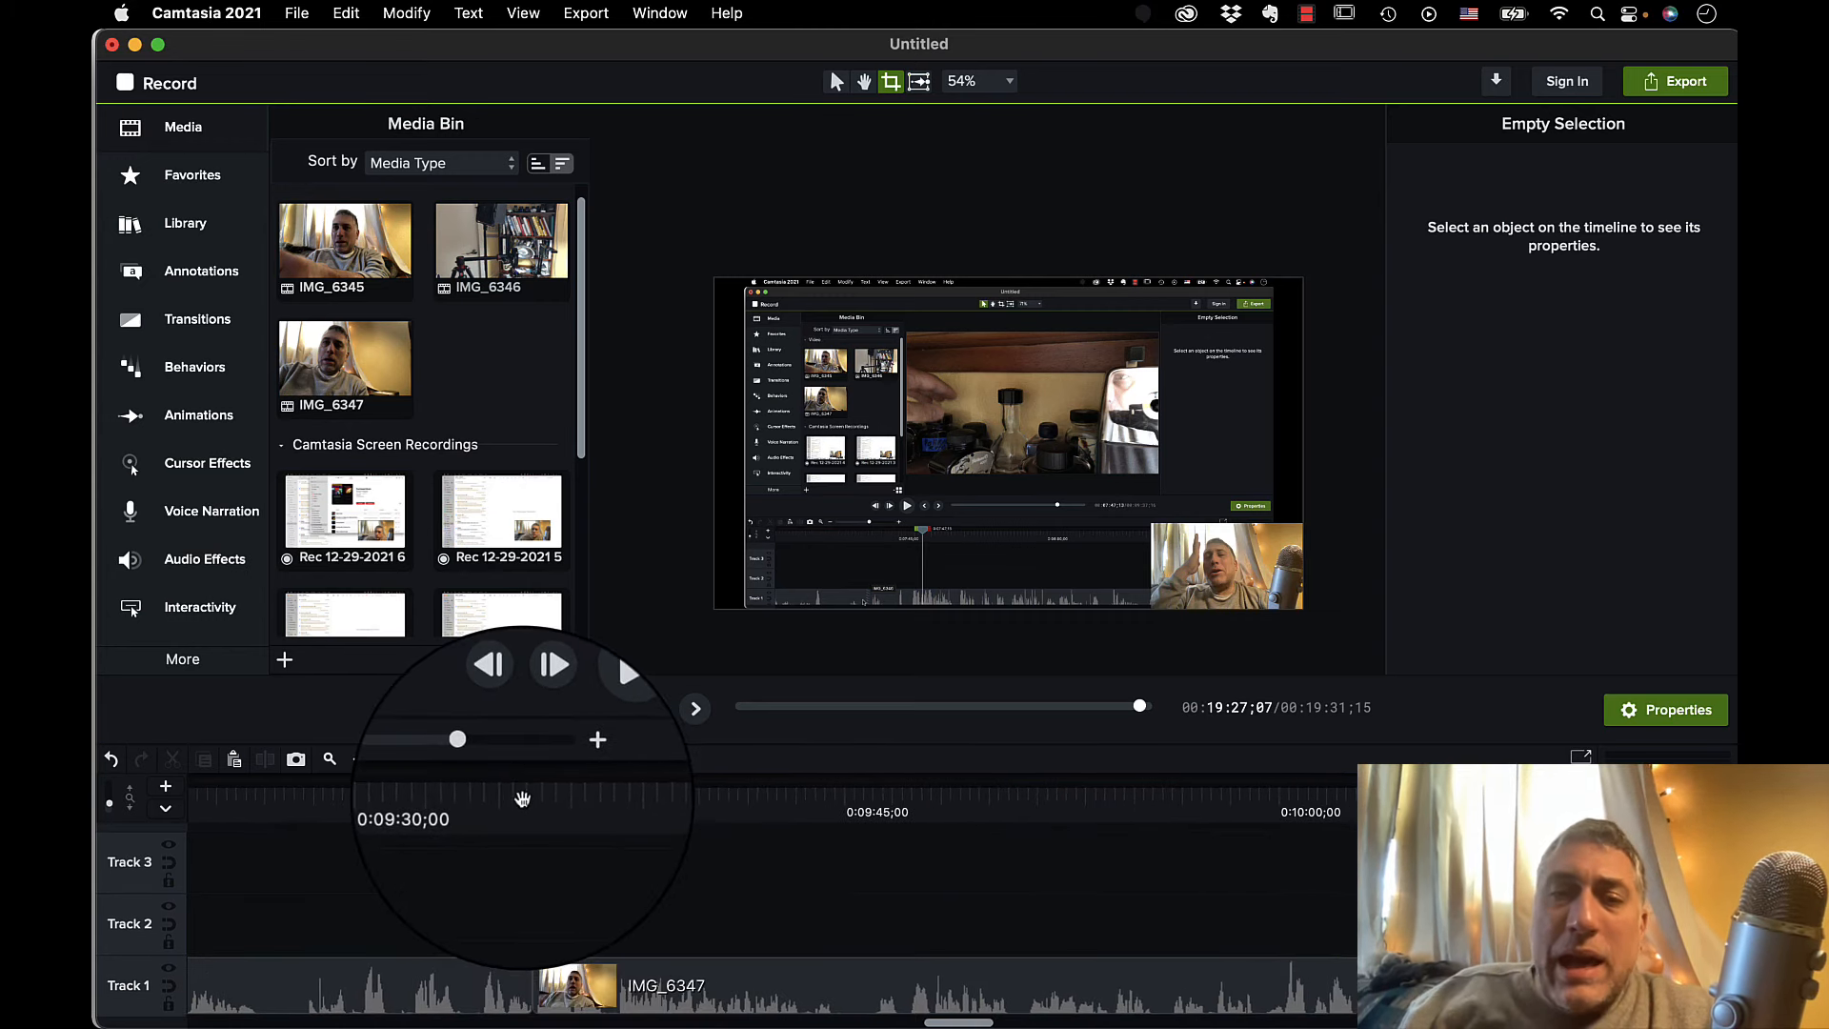
pyautogui.click(523, 790)
pyautogui.moveTo(523, 786); pyautogui.dragTo(862, 783)
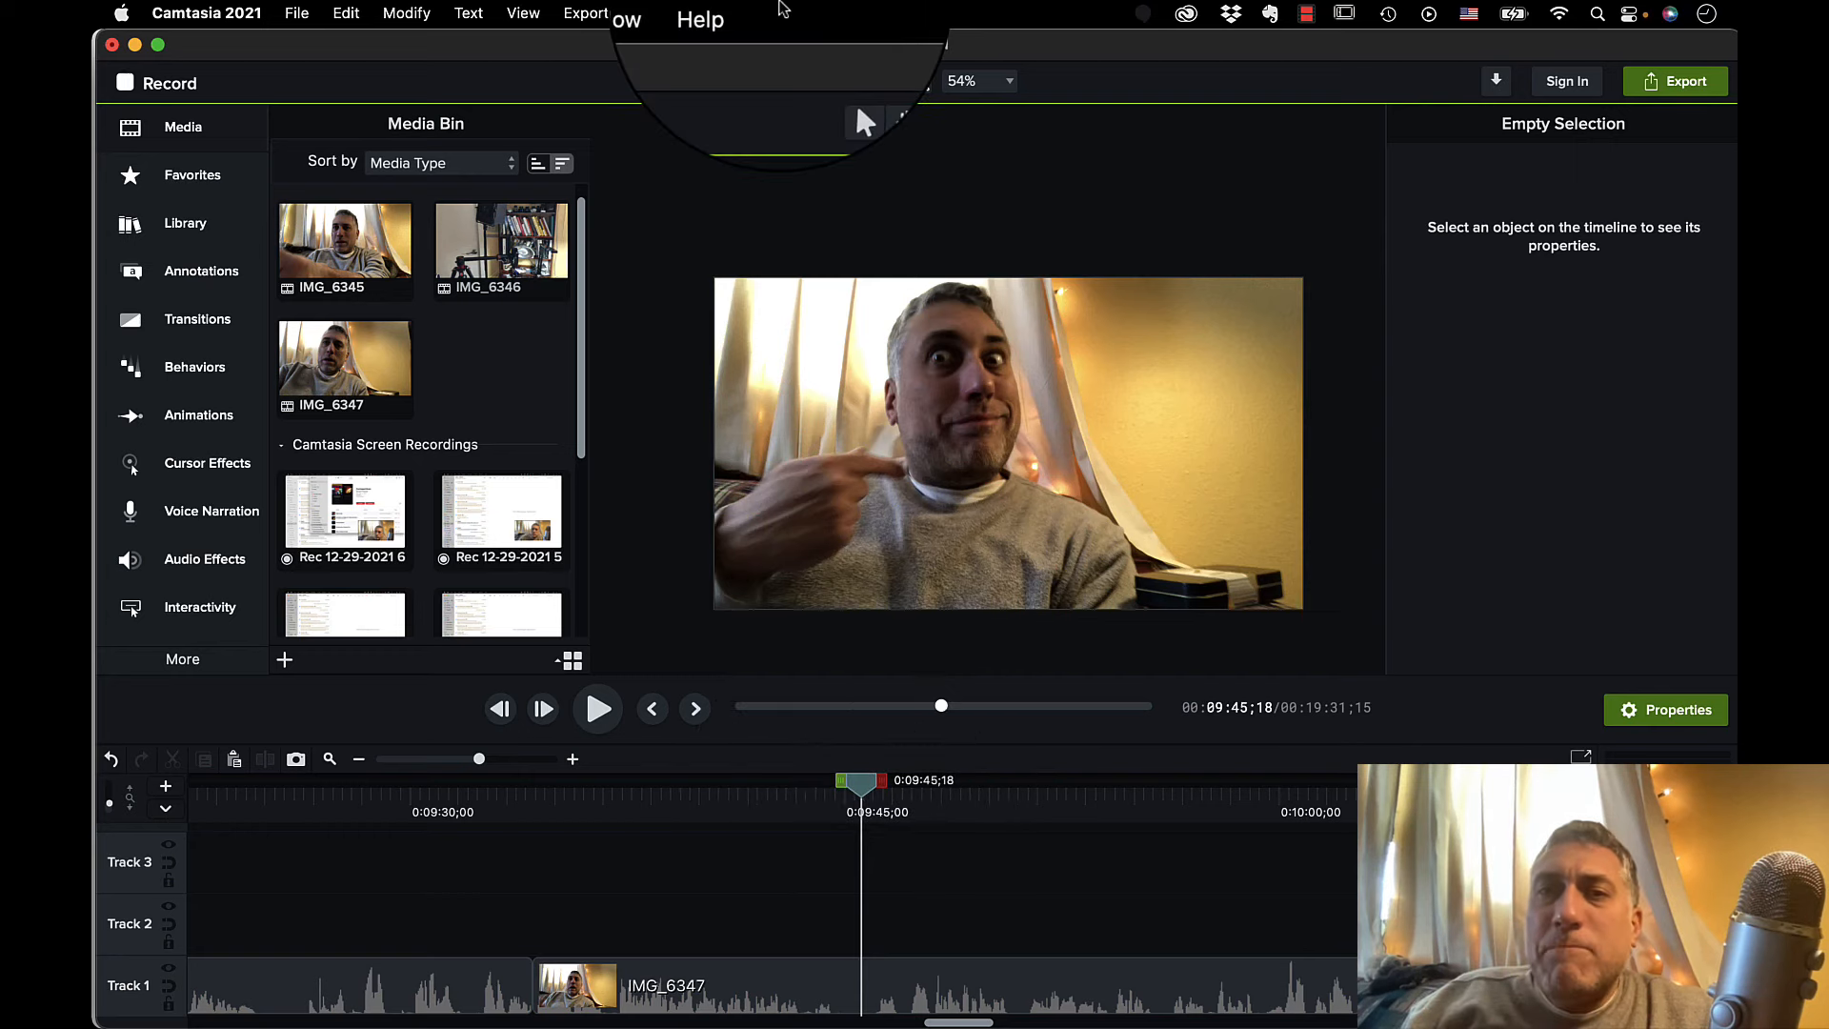
# Export the current frame as title 1.png into the 2021 Behind the Scenes folder.
pyautogui.click(583, 14)
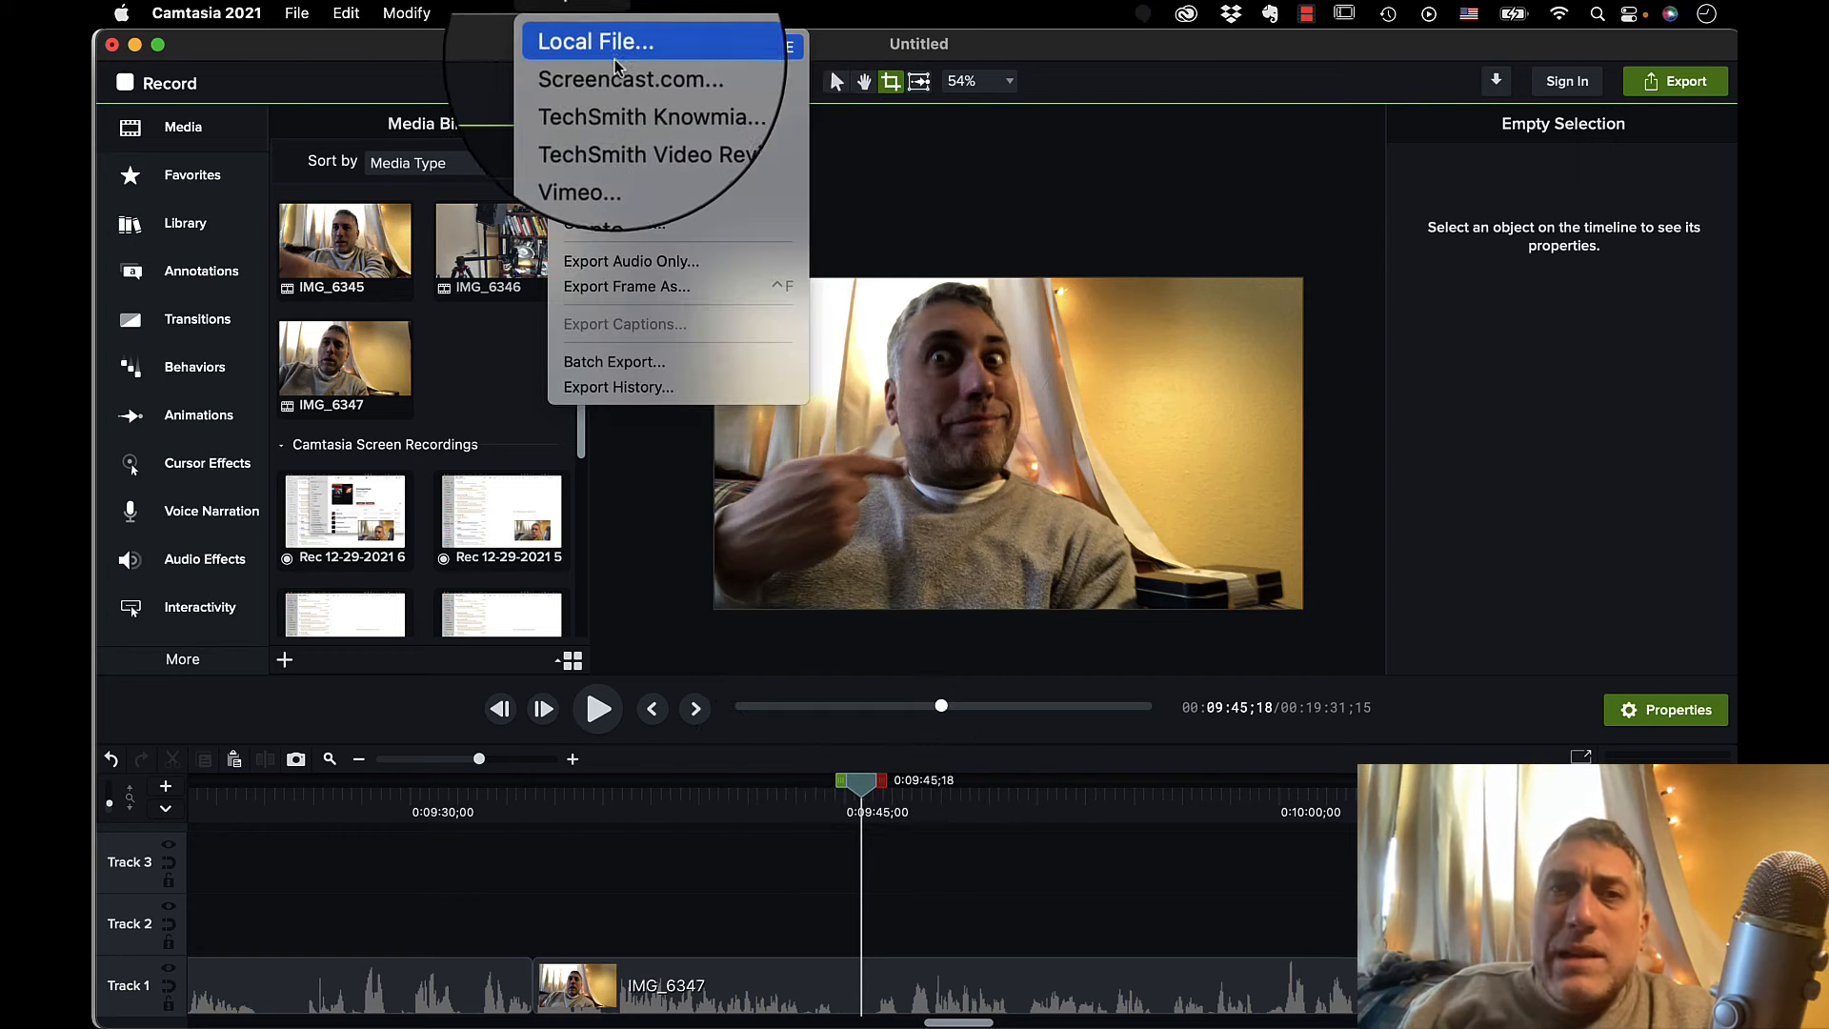
pyautogui.click(622, 287)
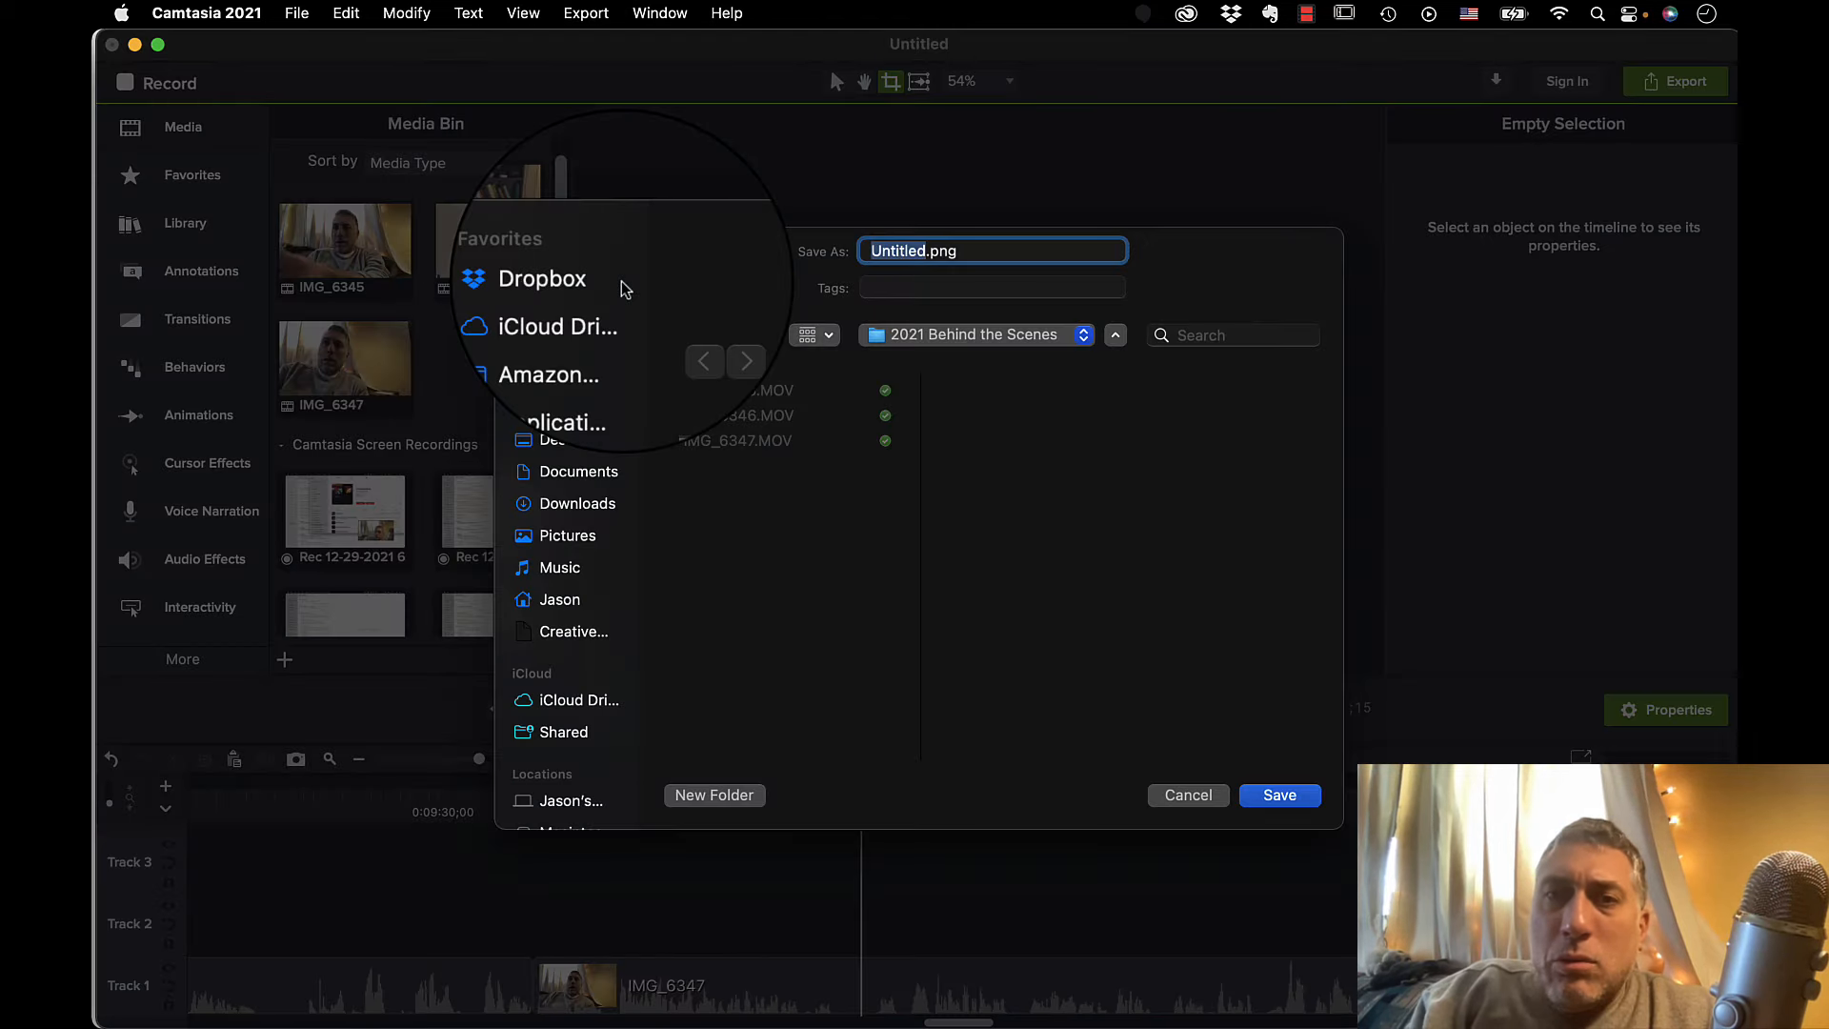
pyautogui.write('title 1')
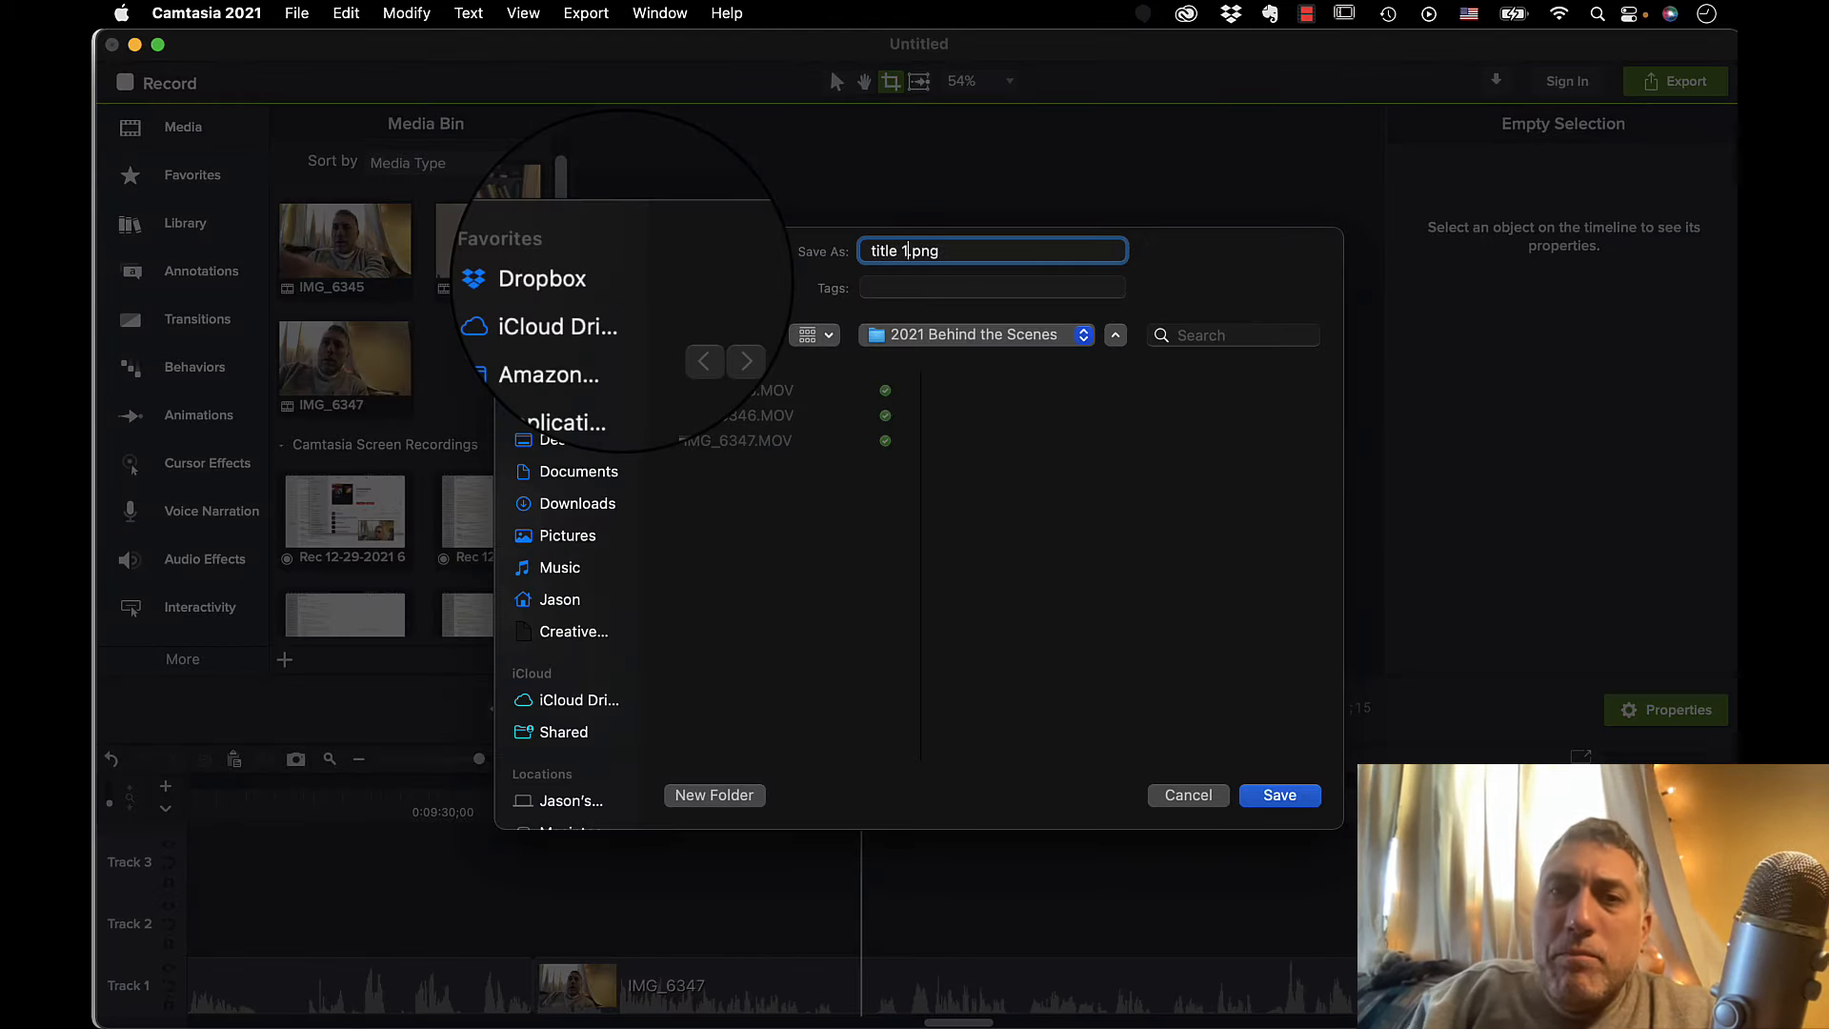
pyautogui.click(1279, 794)
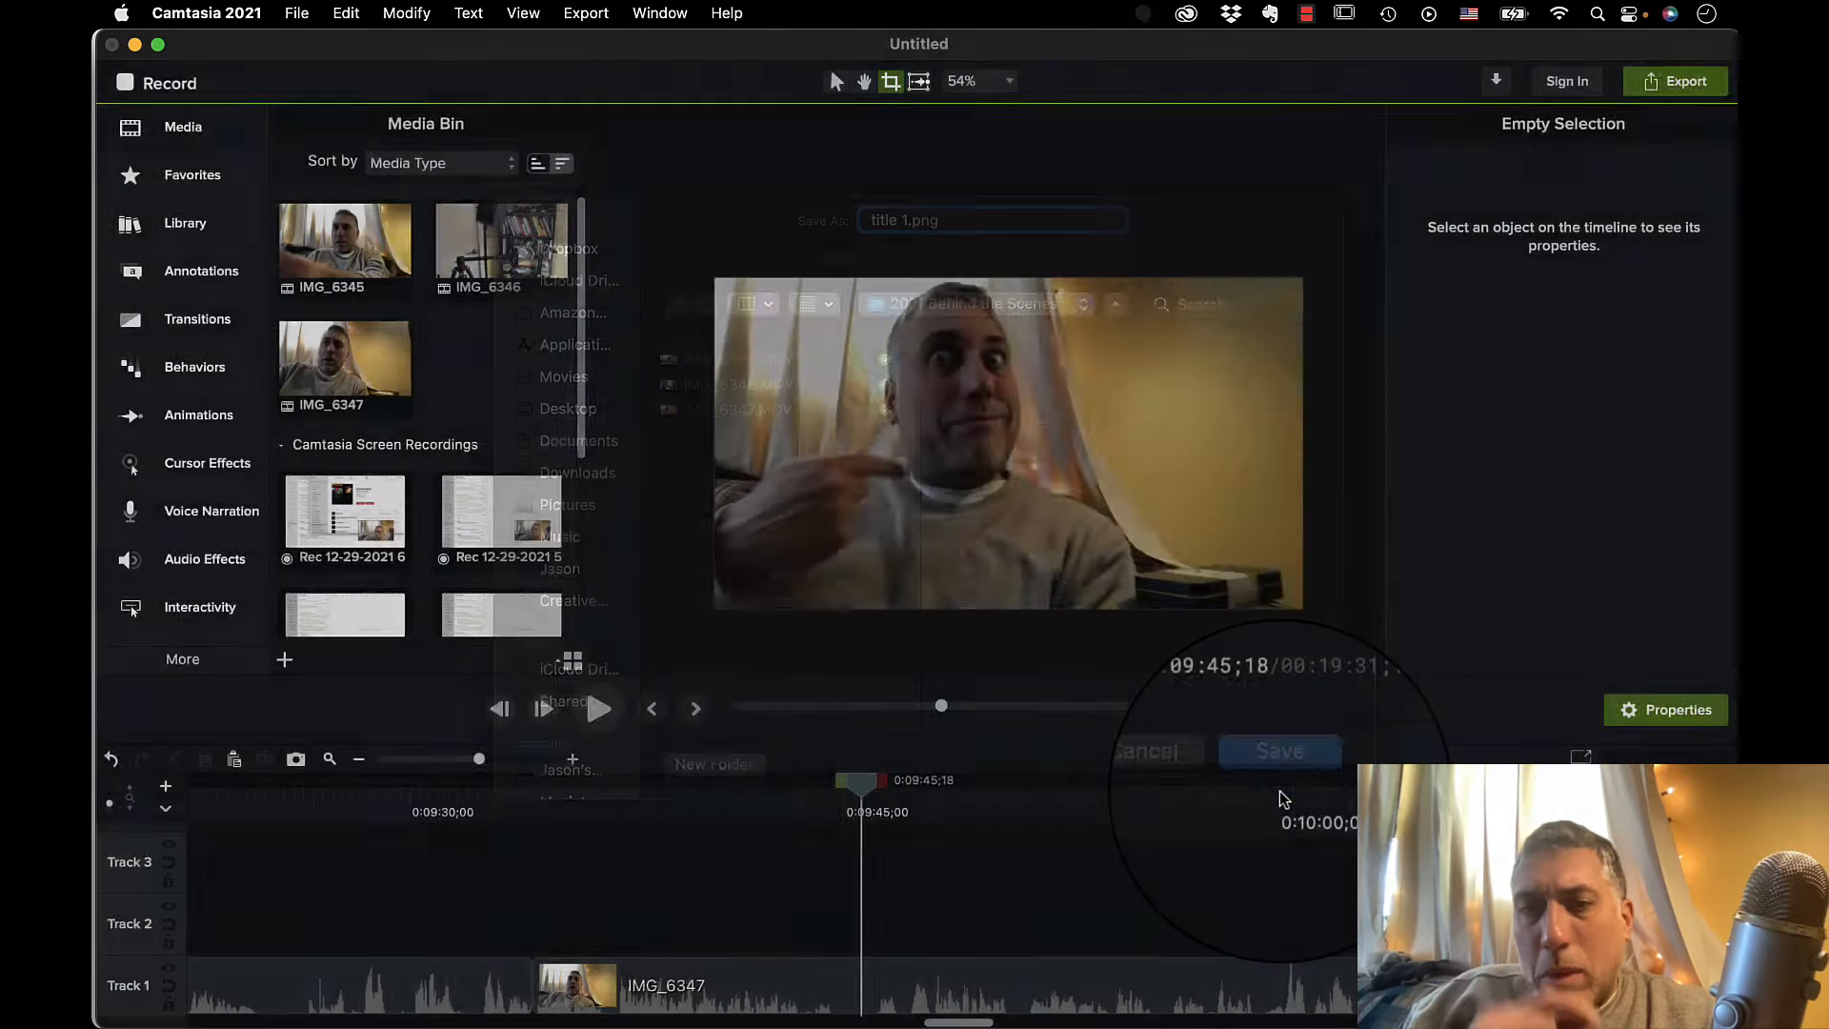
pyautogui.click(959, 604)
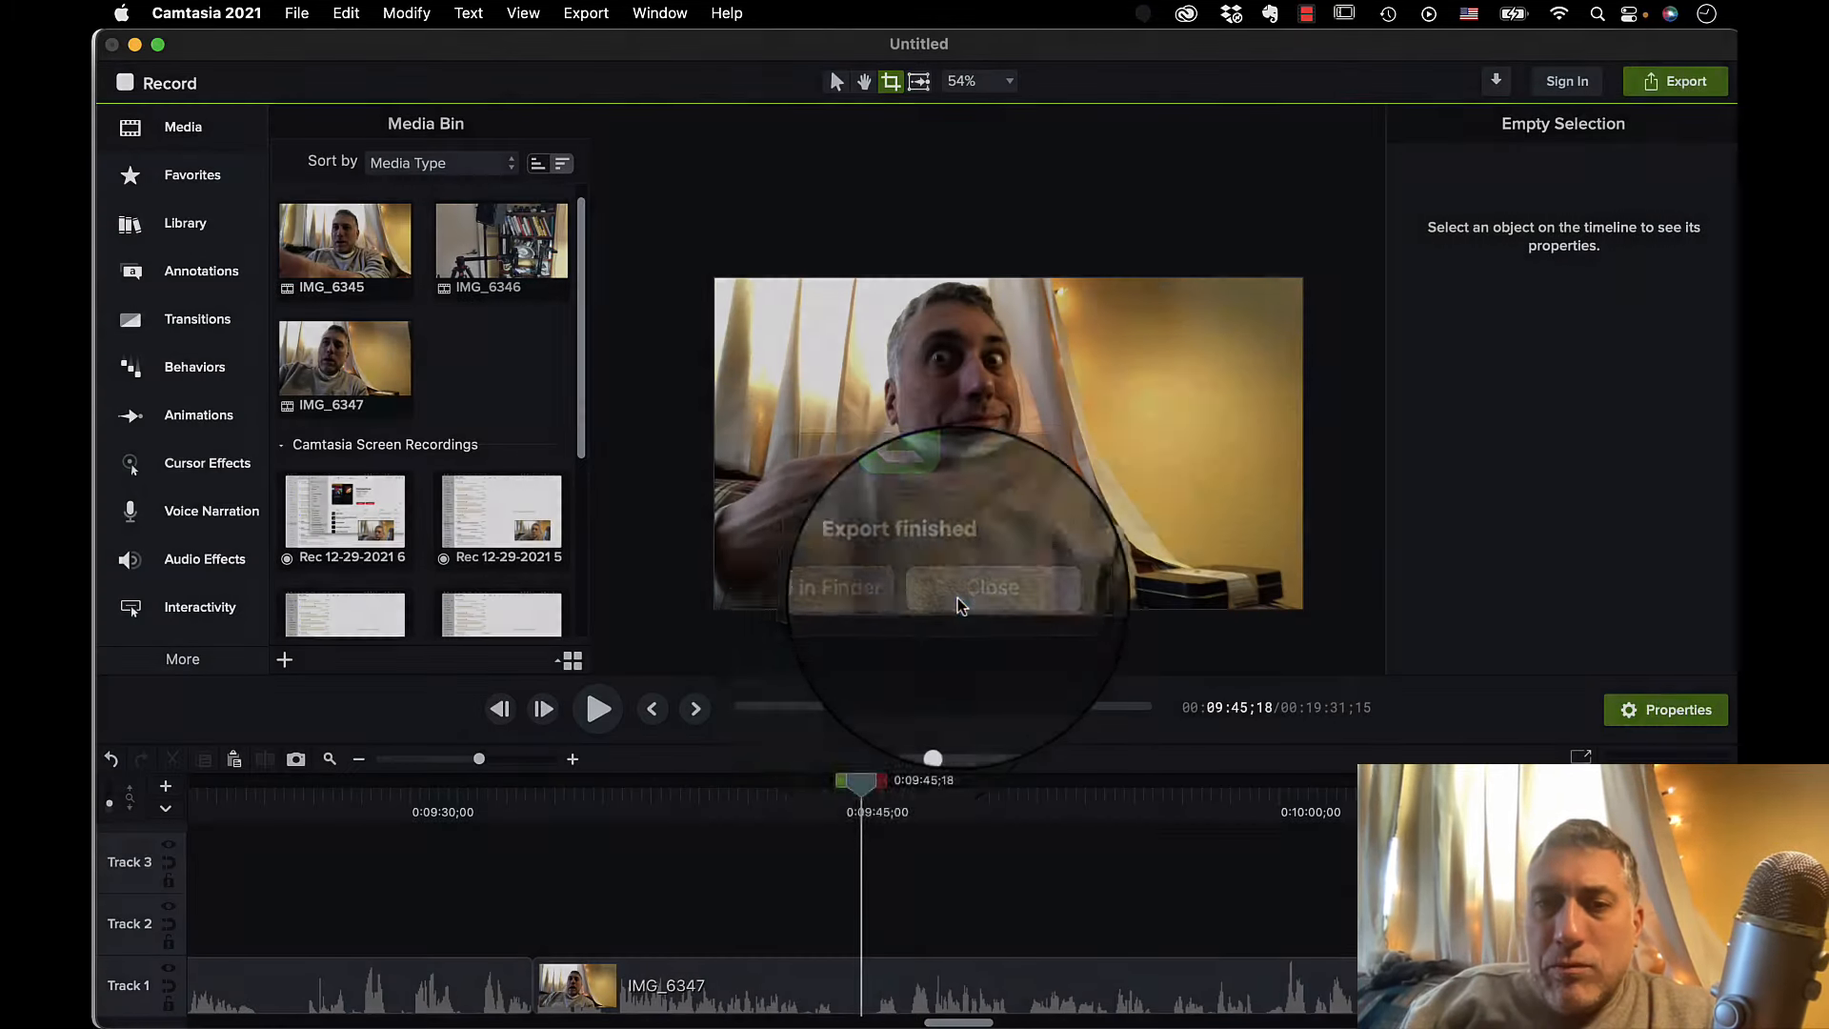
# Look back through IMG_6346 on the timeline for a second title frame.
pyautogui.hscroll(-5, 780, 942)
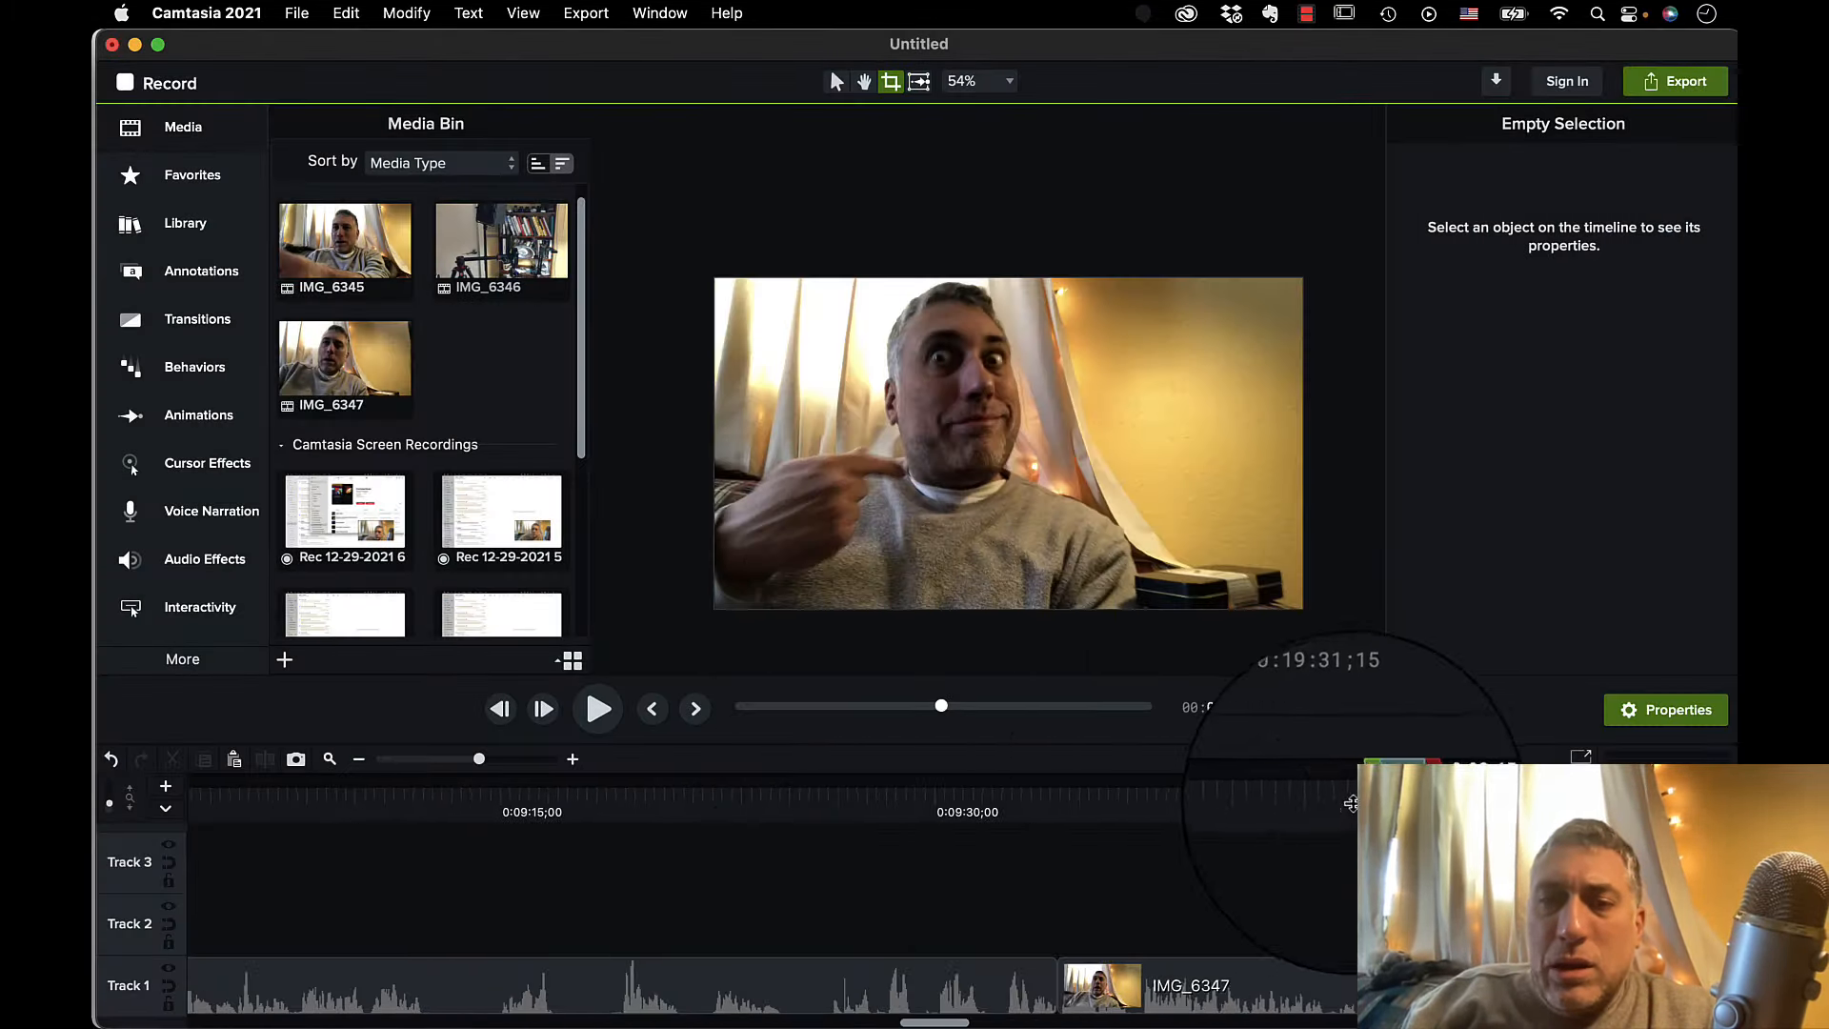
pyautogui.moveTo(1350, 805); pyautogui.dragTo(329, 838)
pyautogui.hscroll(-8, 328, 838)
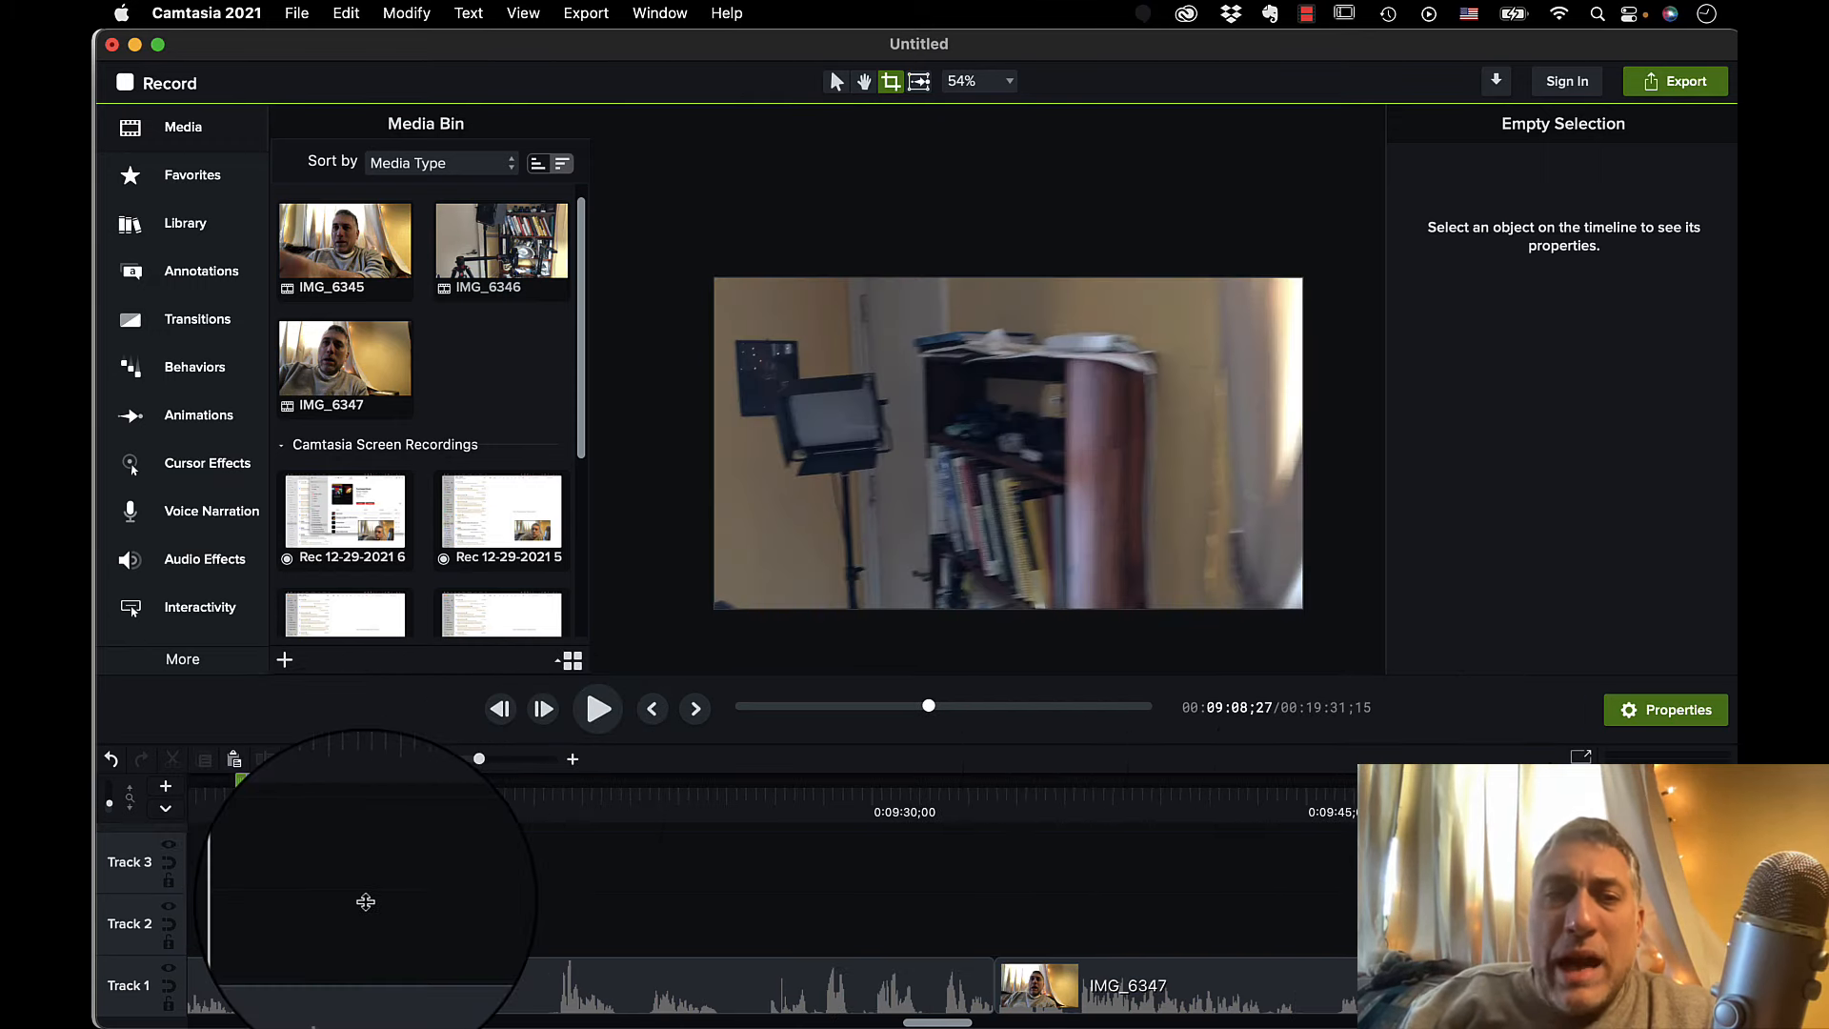
pyautogui.hscroll(-10, 588, 856)
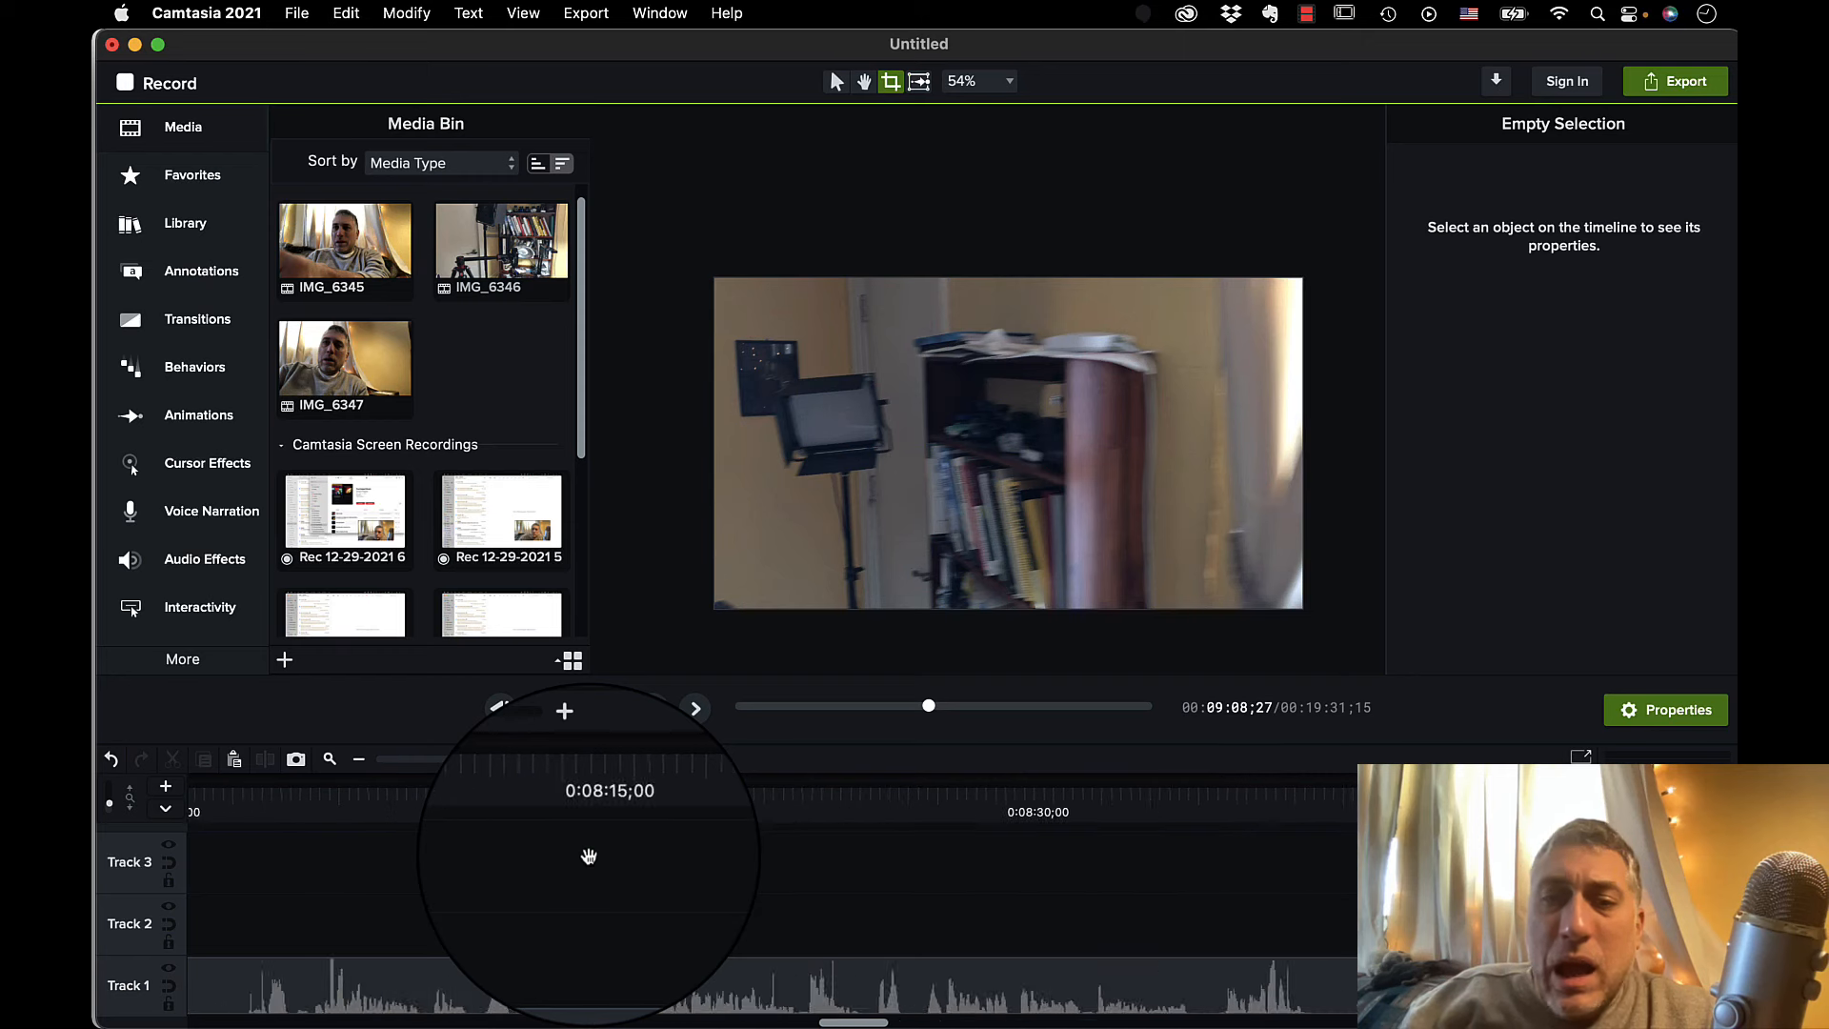
pyautogui.hscroll(-10, 588, 855)
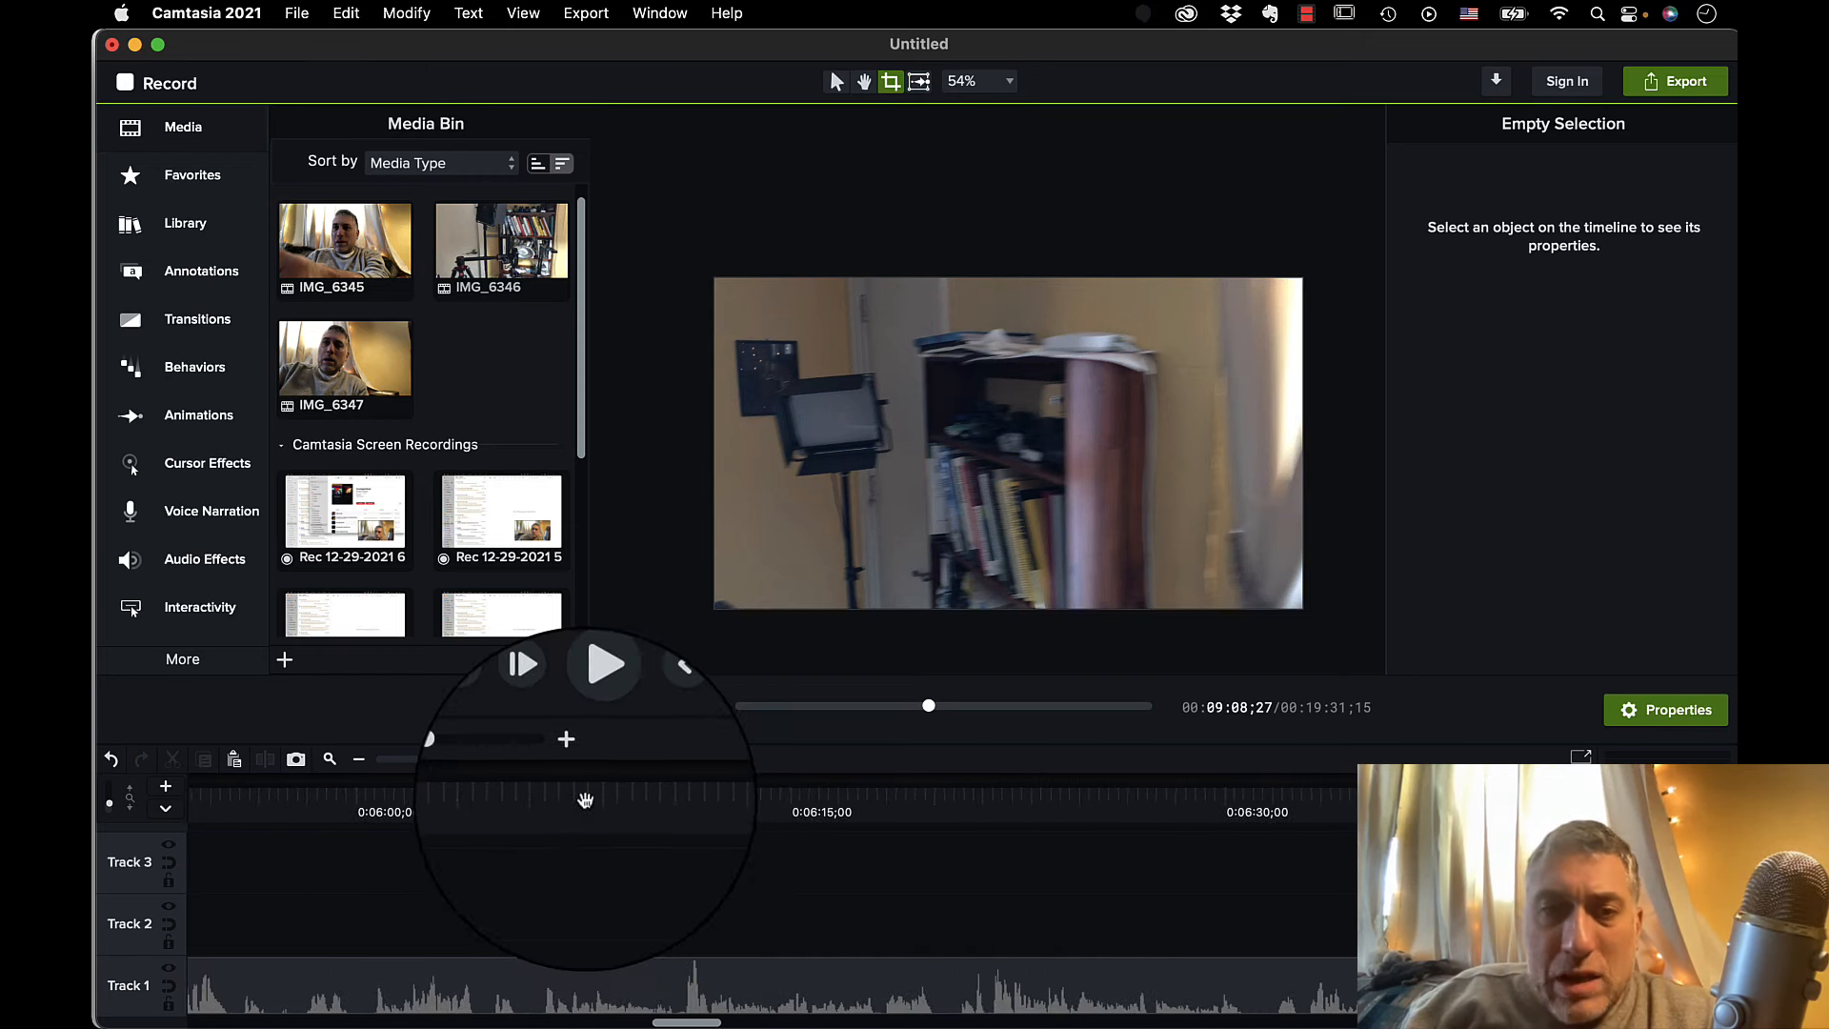
pyautogui.click(587, 799)
pyautogui.hscroll(-5, 511, 901)
pyautogui.hscroll(-15, 512, 903)
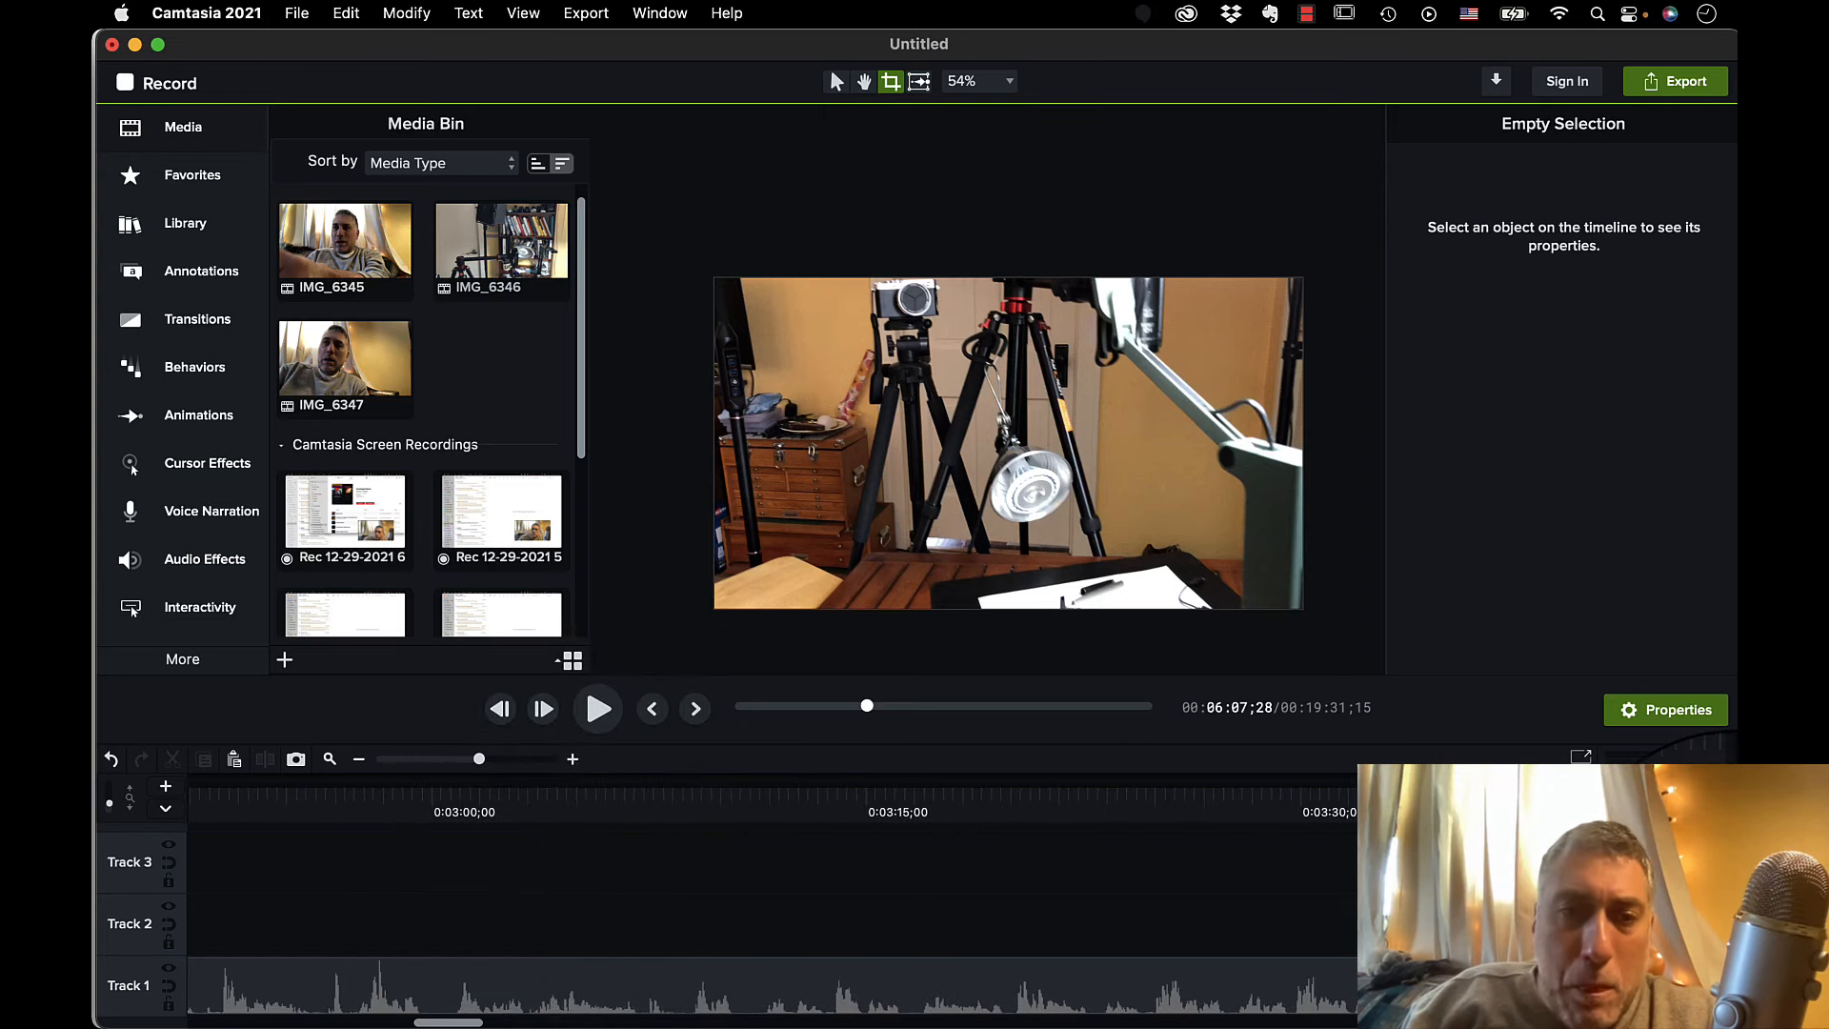
pyautogui.hscroll(-15, 1729, 857)
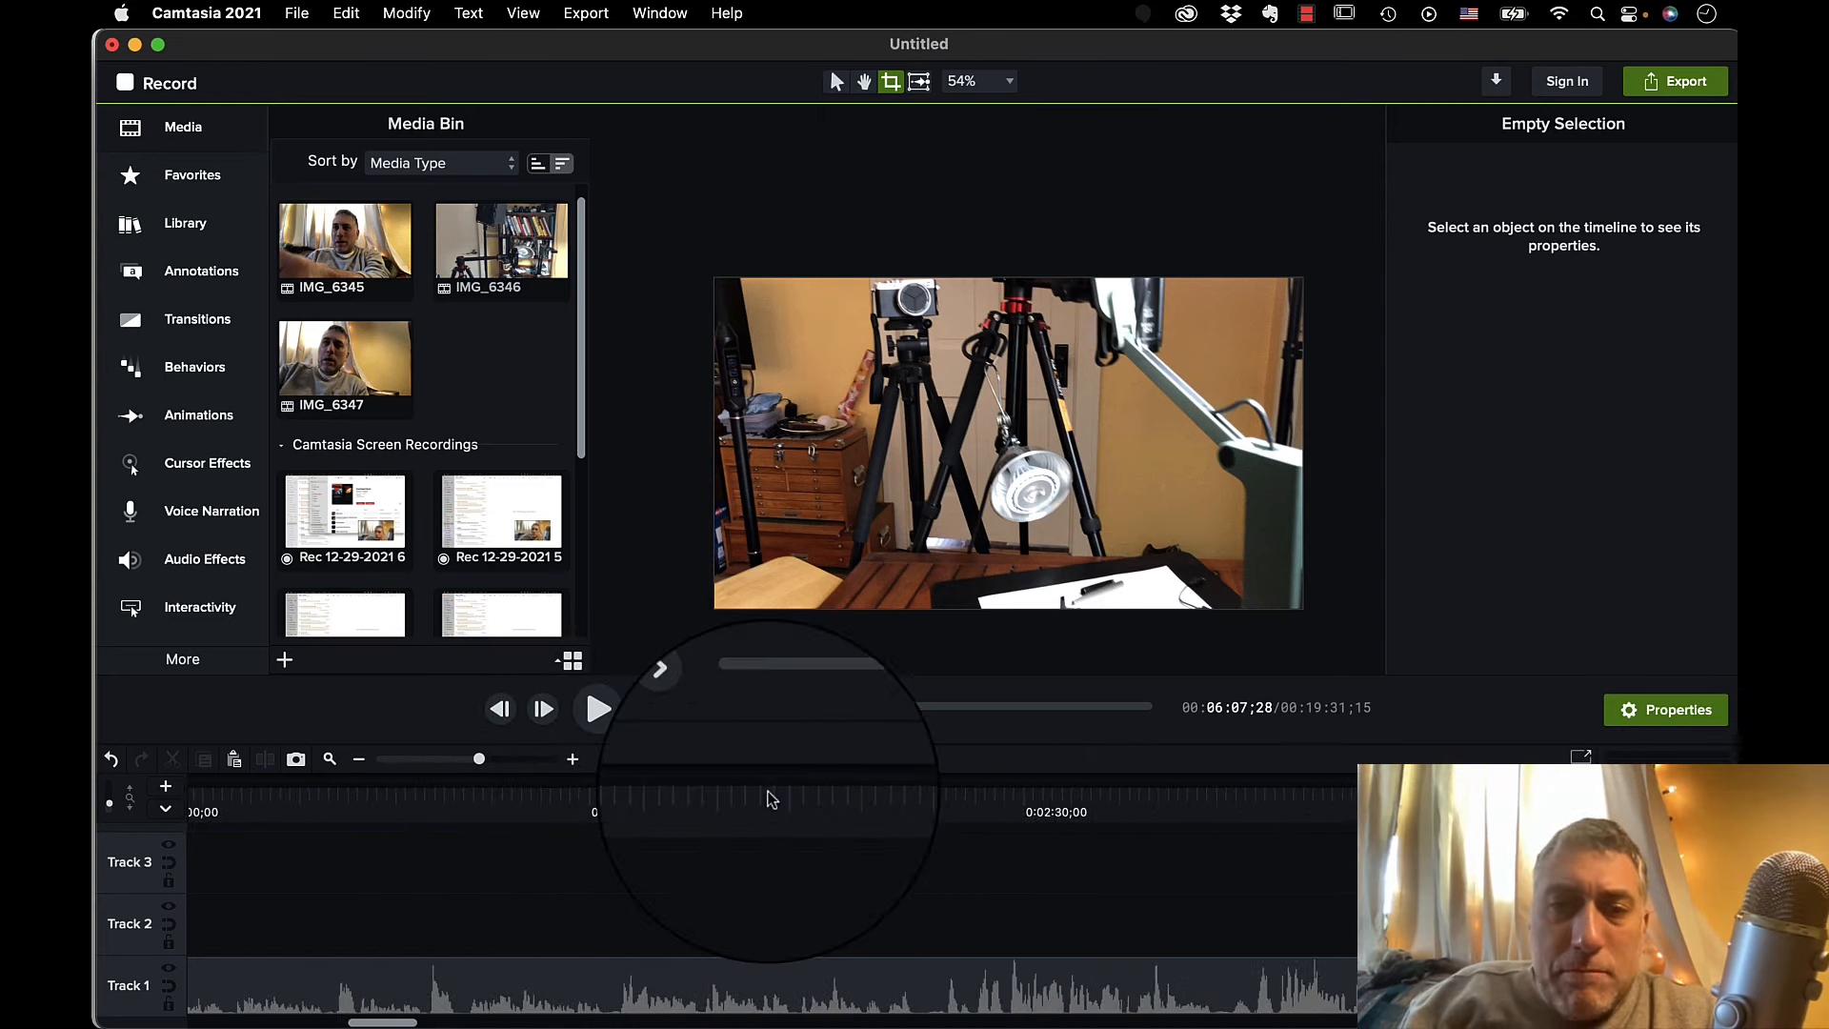
# Place the playhead on the wide desk shot near the start of IMG_6346, at 0:00:35;07.
pyautogui.click(446, 759)
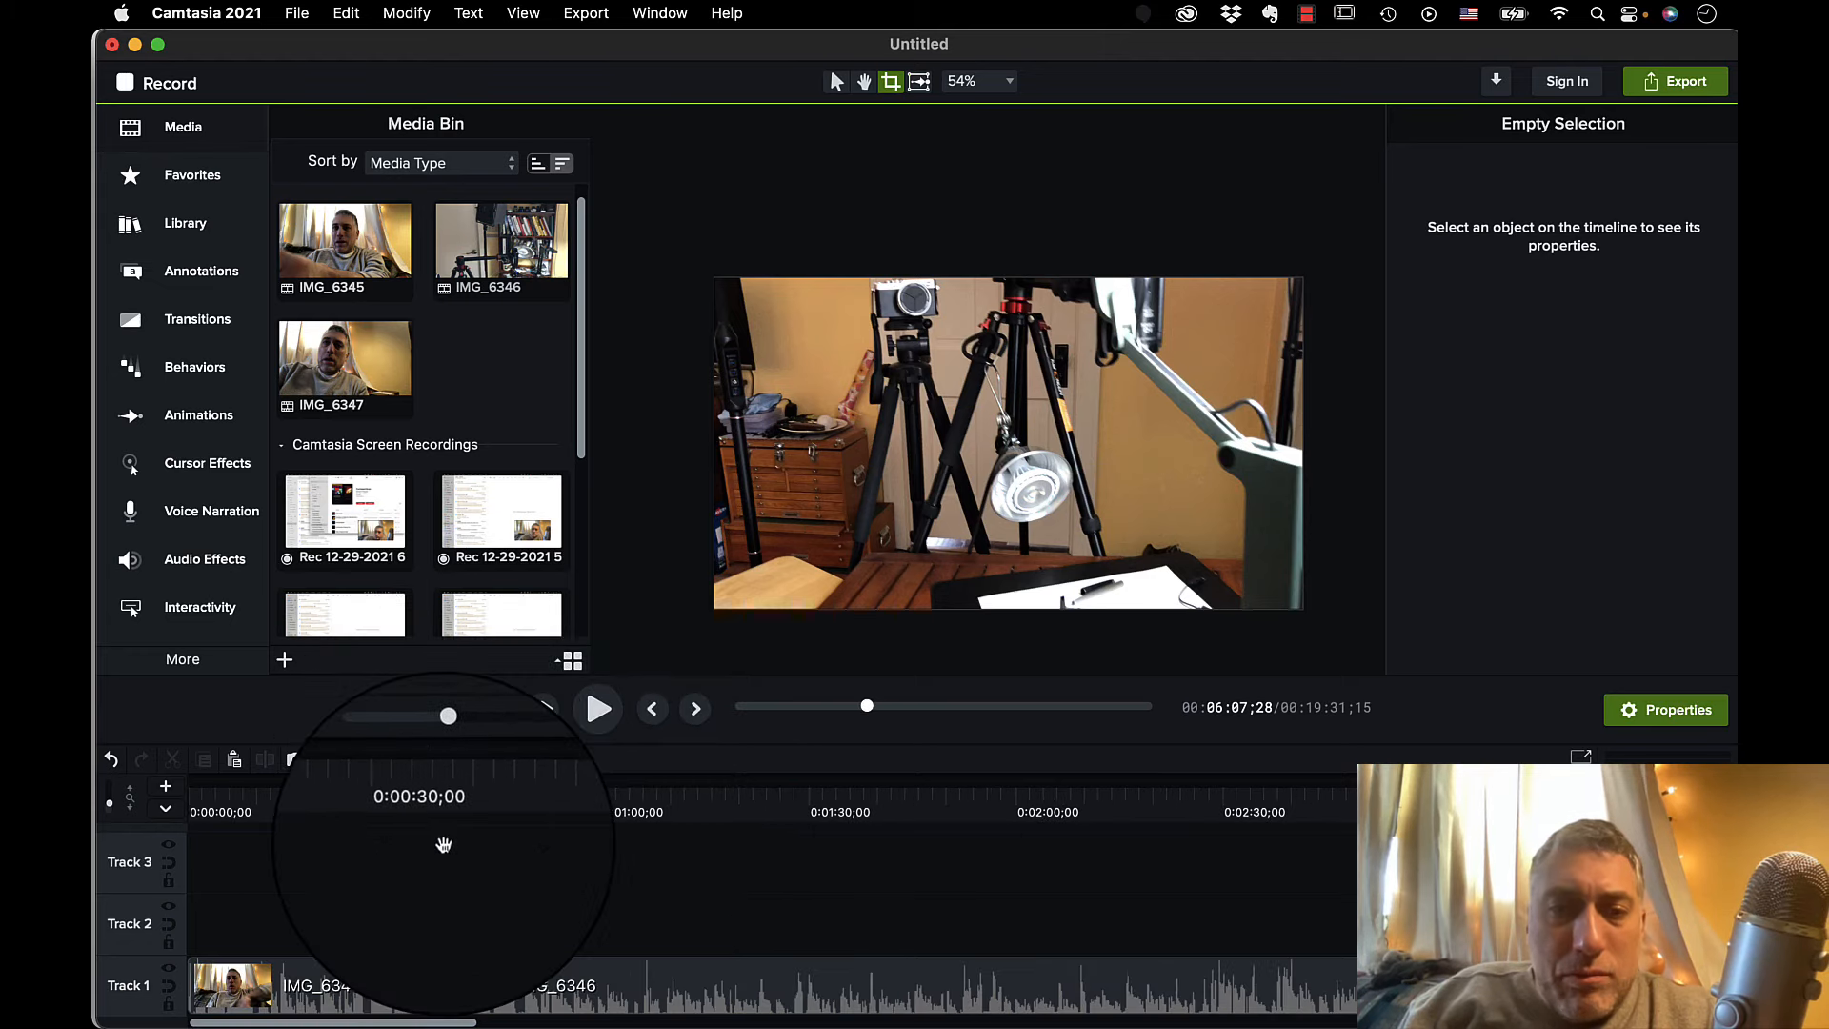
pyautogui.click(451, 812)
pyautogui.moveTo(451, 812)
pyautogui.mouseDown()
pyautogui.moveTo(495, 805)
pyautogui.moveTo(465, 809)
pyautogui.mouseUp()
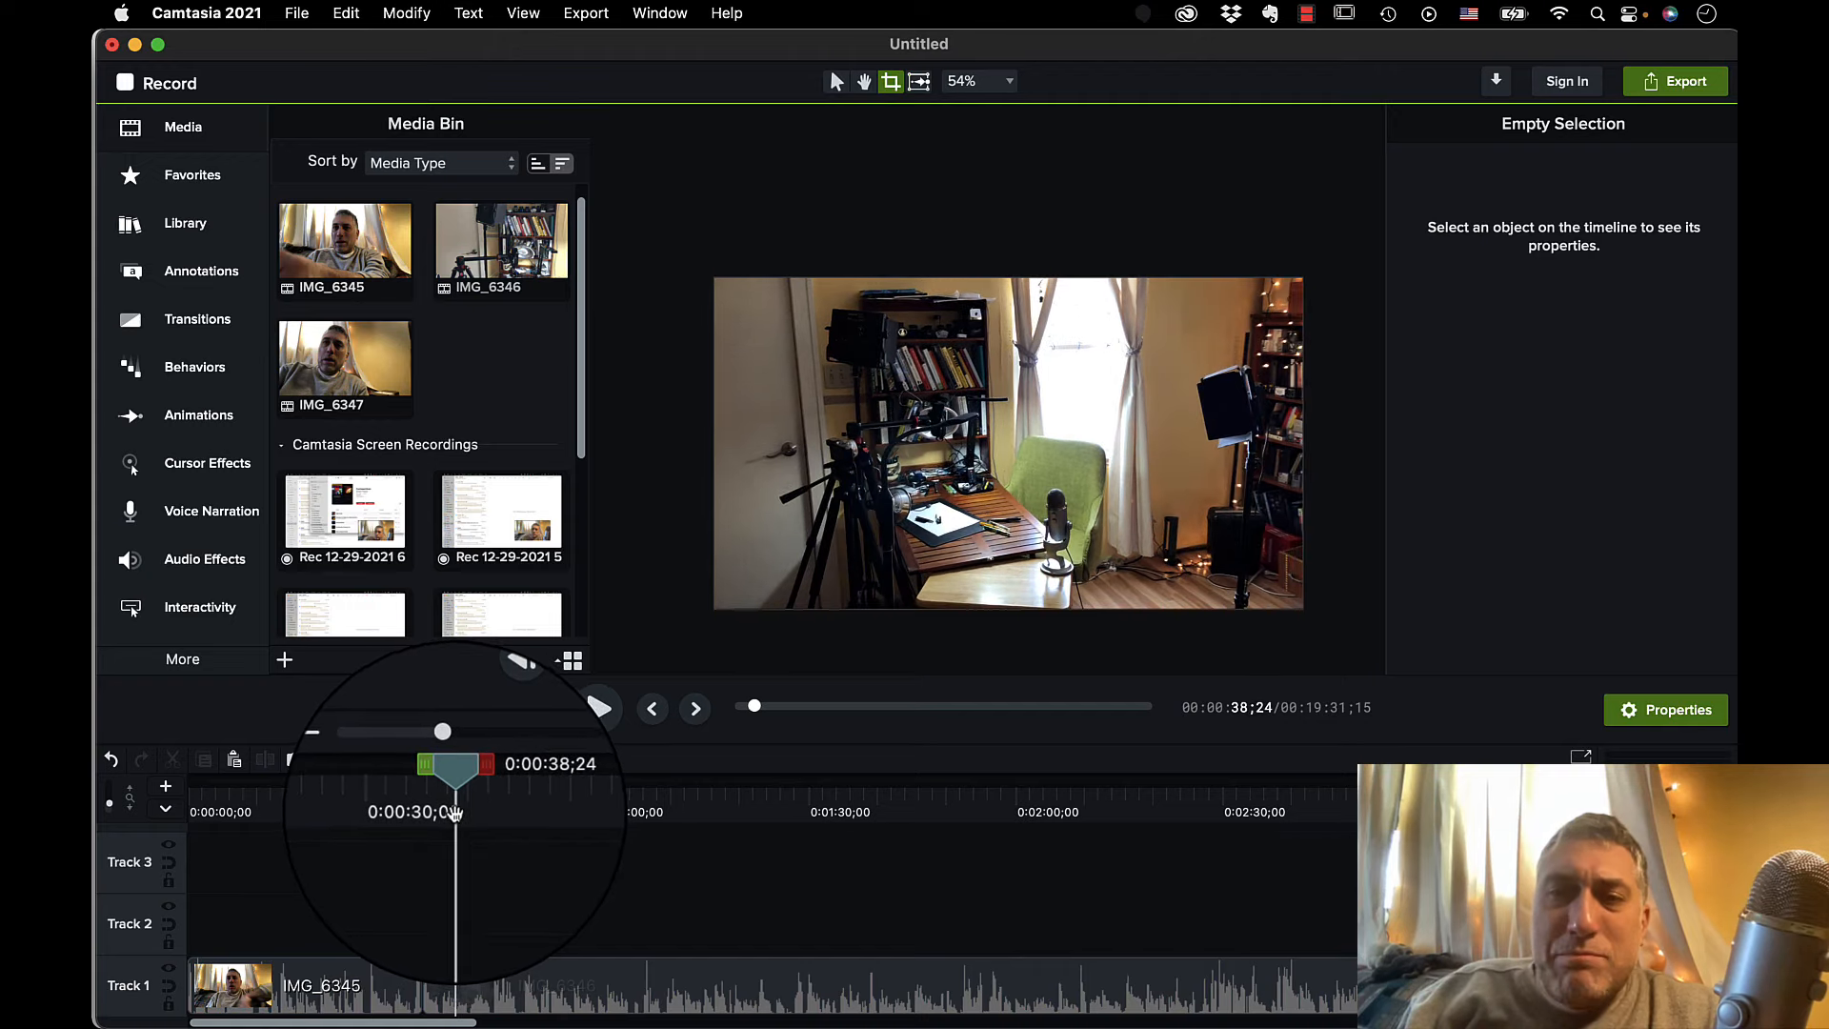
pyautogui.moveTo(451, 813)
pyautogui.mouseDown()
pyautogui.moveTo(399, 816)
pyautogui.moveTo(431, 819)
pyautogui.mouseUp()
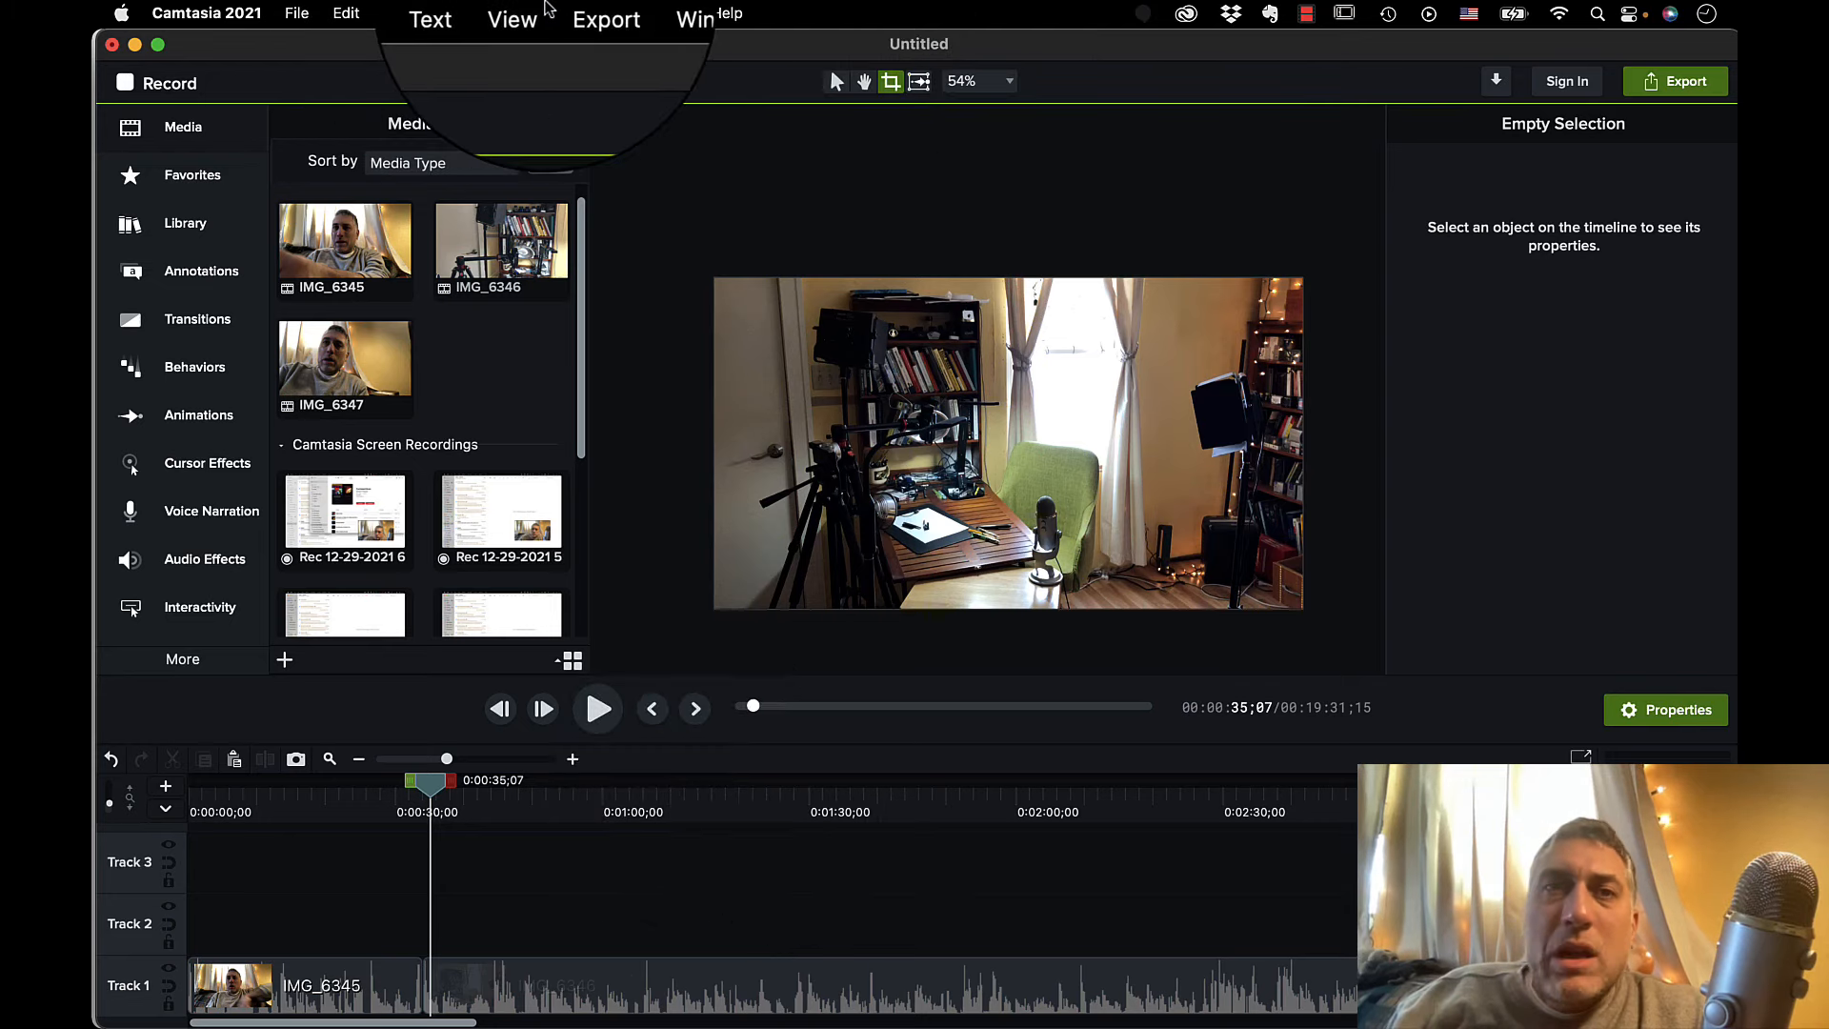
# Export the wide desk frame as title 2.png into the 2021 Behind the Scenes folder.
pyautogui.click(583, 12)
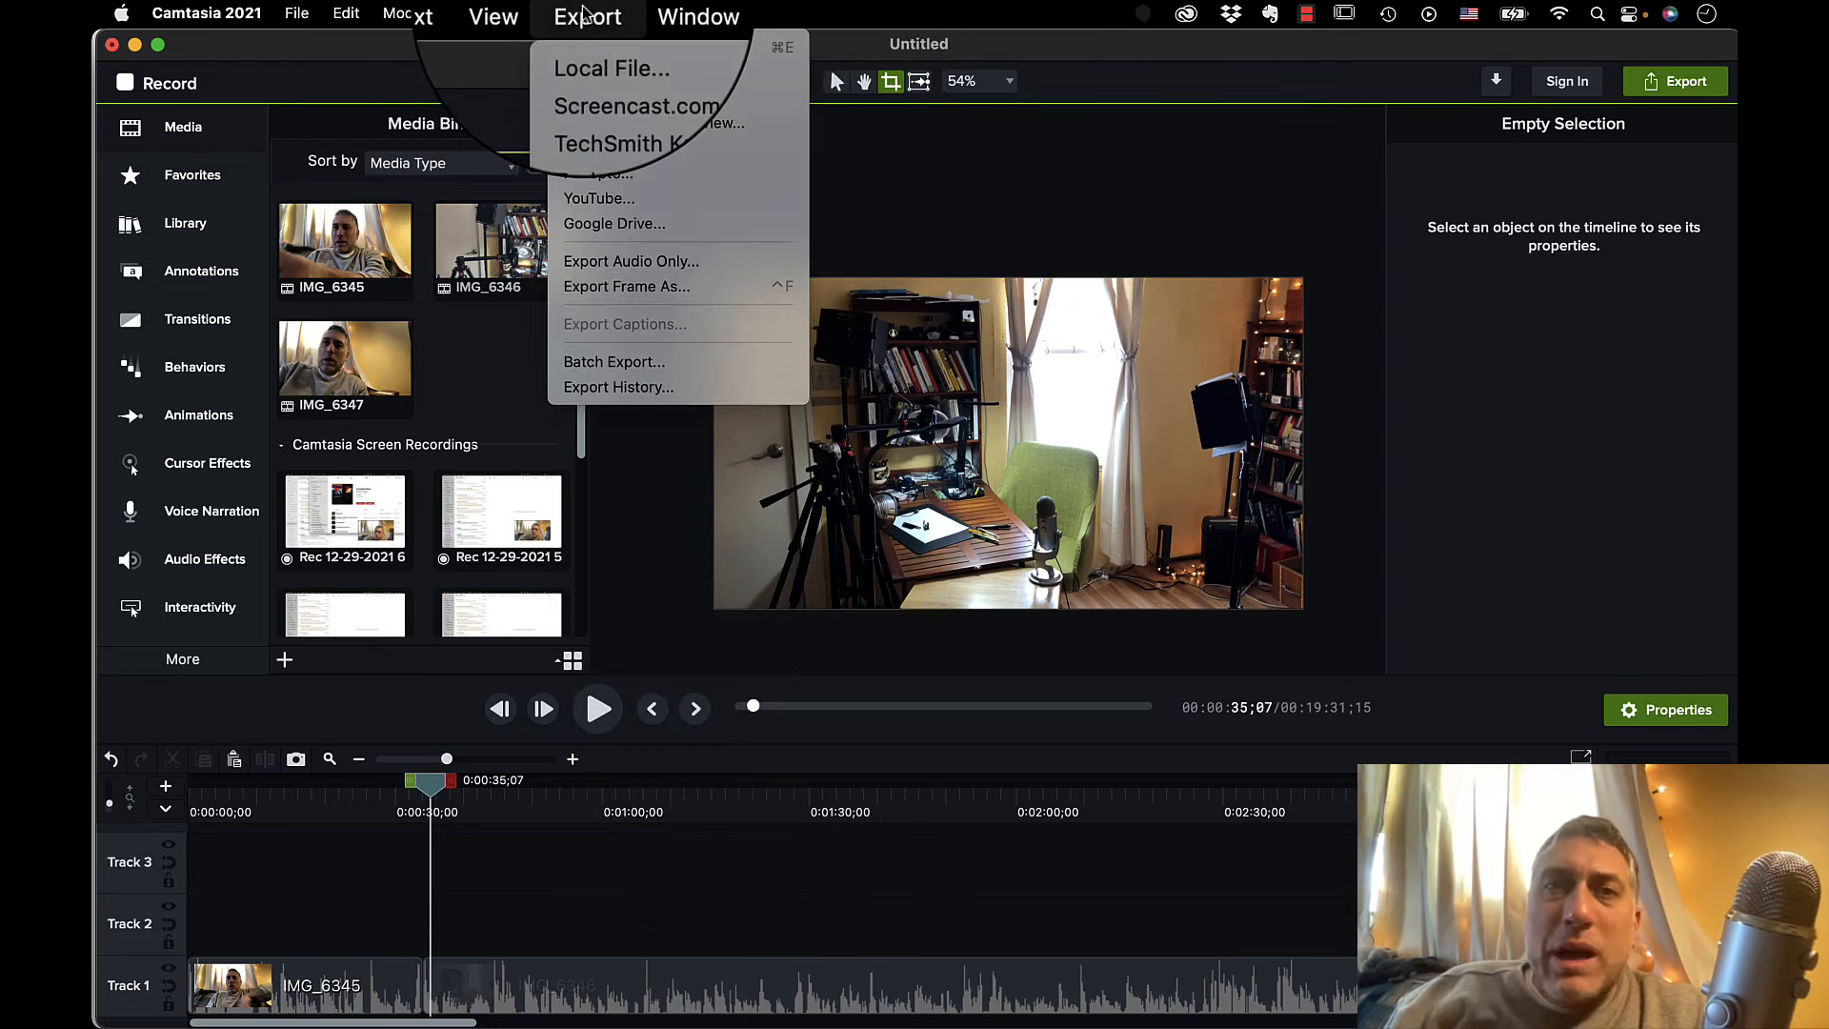
pyautogui.click(593, 283)
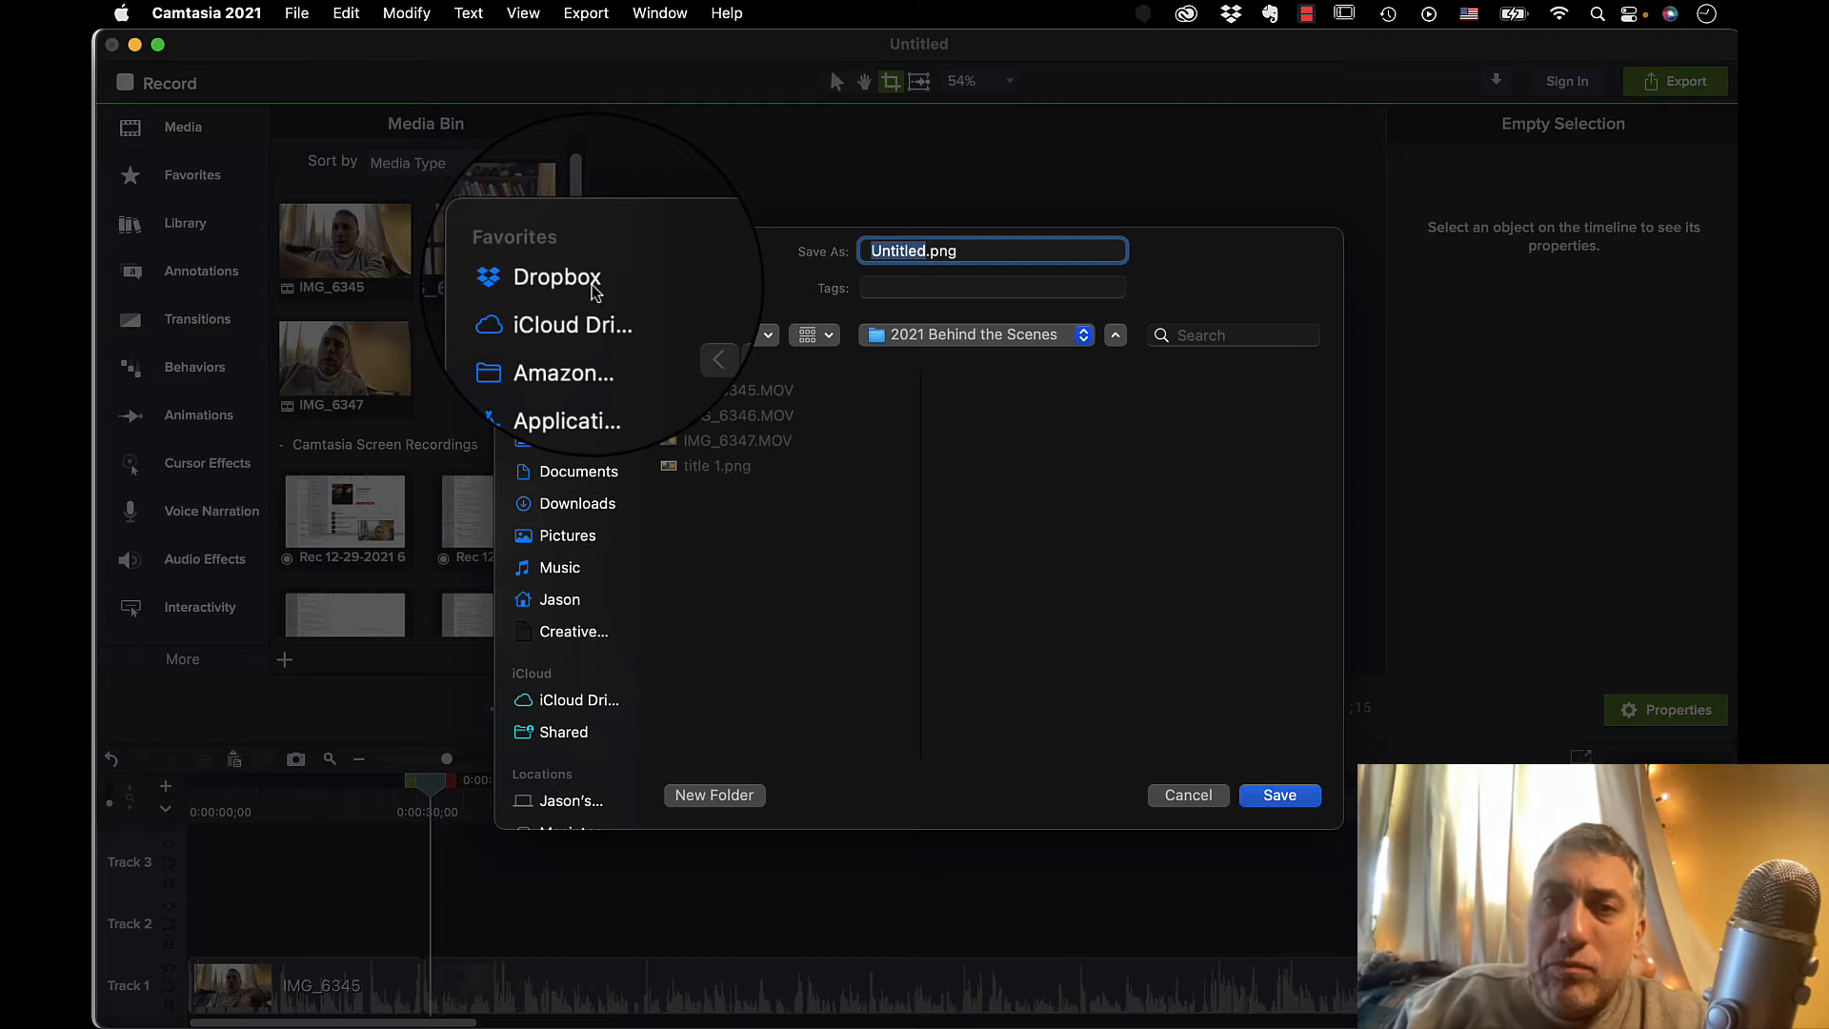
pyautogui.write('title 2')
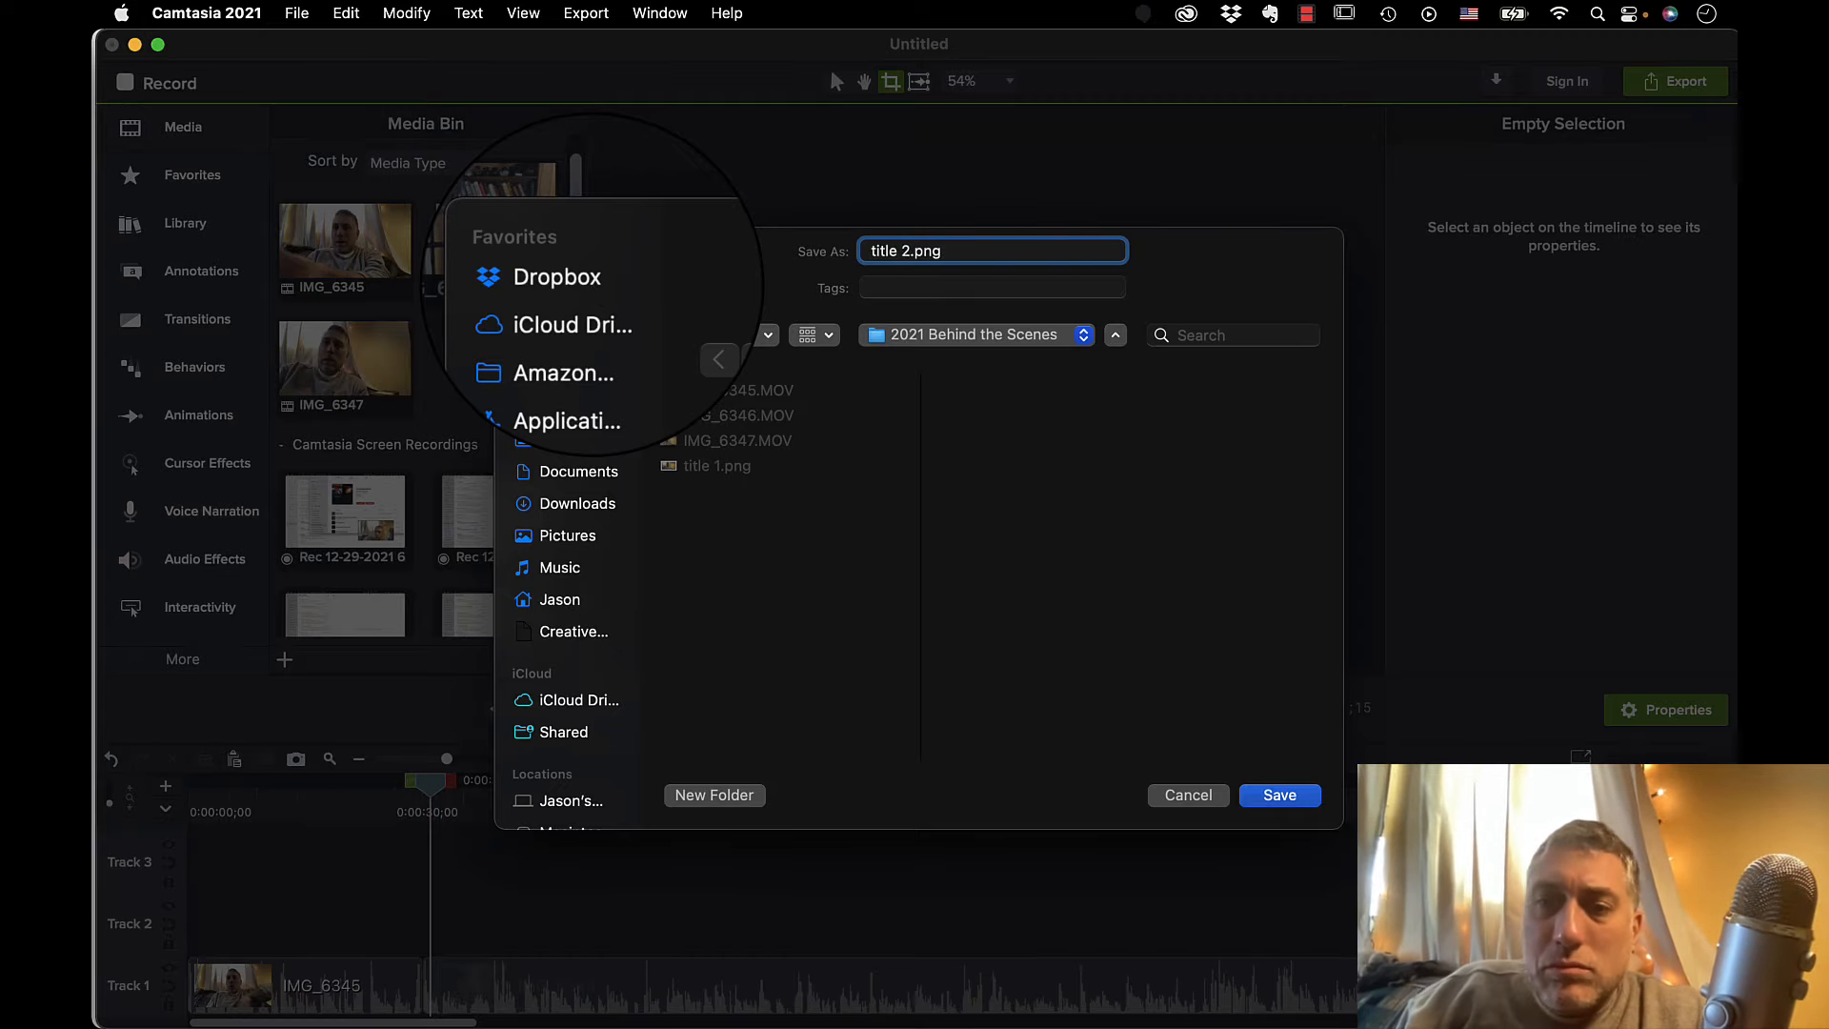
pyautogui.click(1278, 796)
pyautogui.click(989, 597)
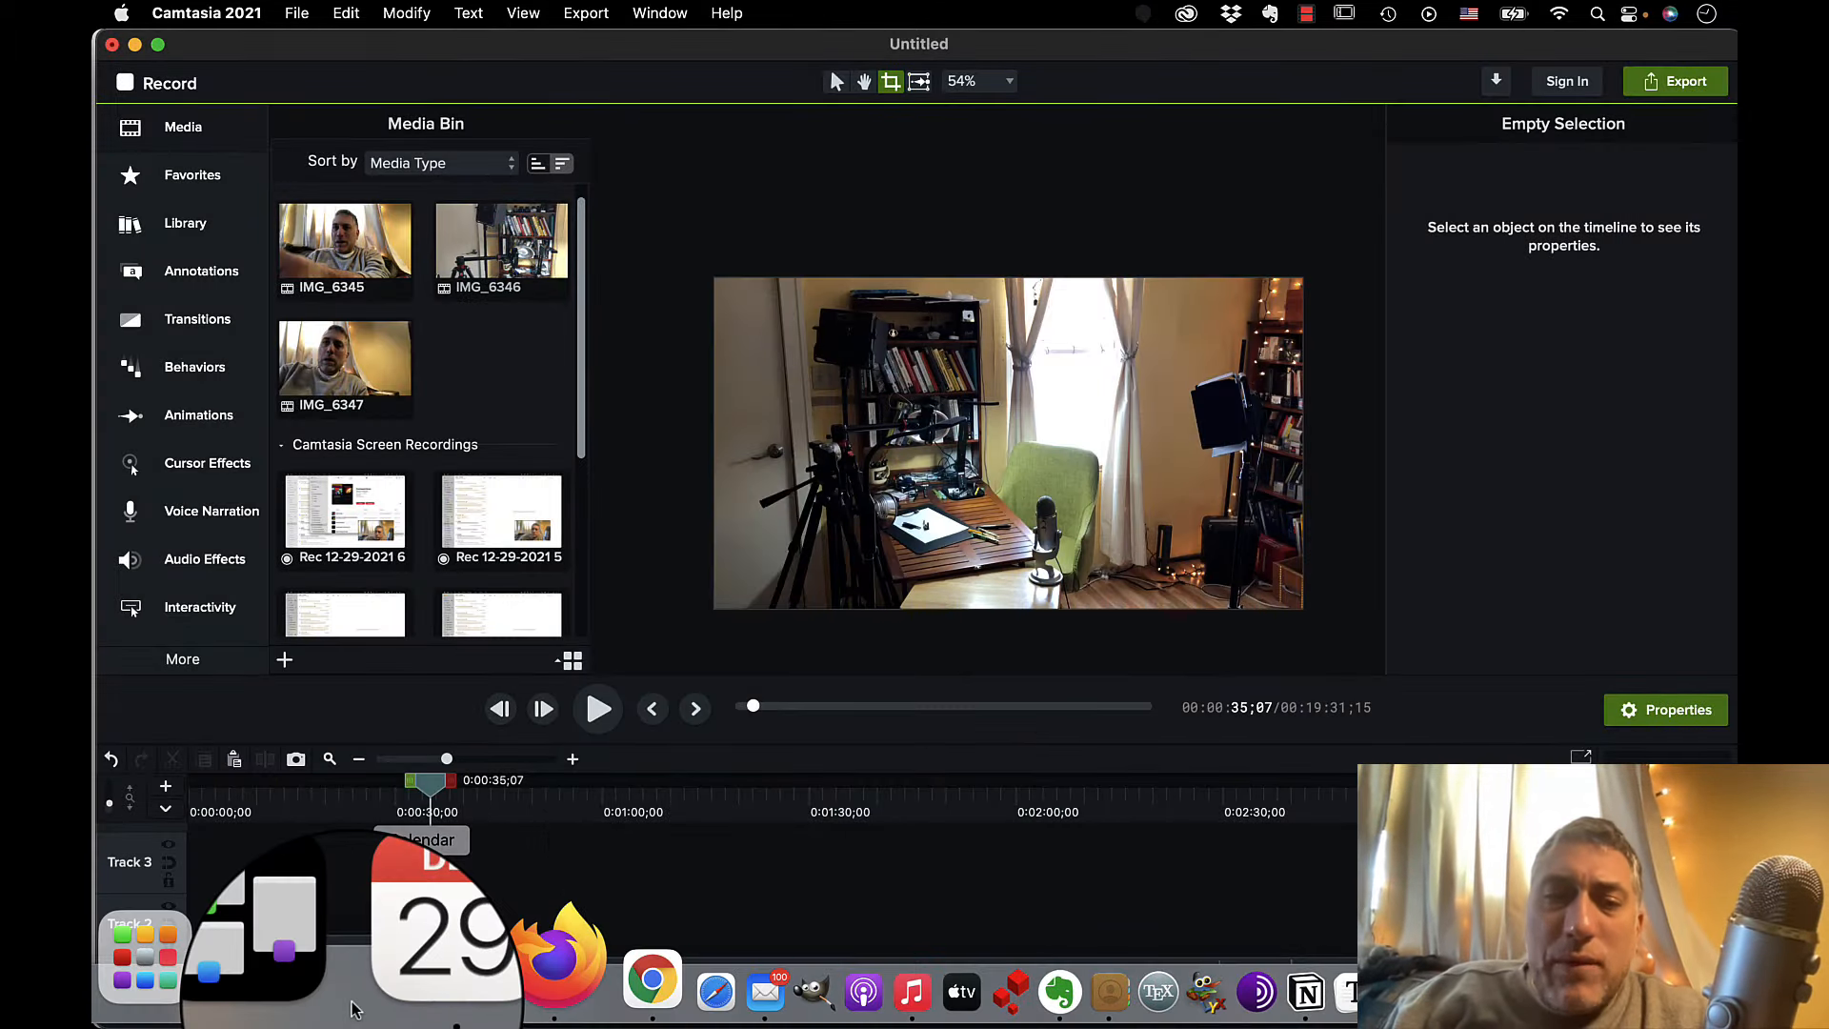
# Switch to Finder and open the 2021 Behind the Scenes folder in Dropbox under Videos and Specials.
pyautogui.click(200, 991)
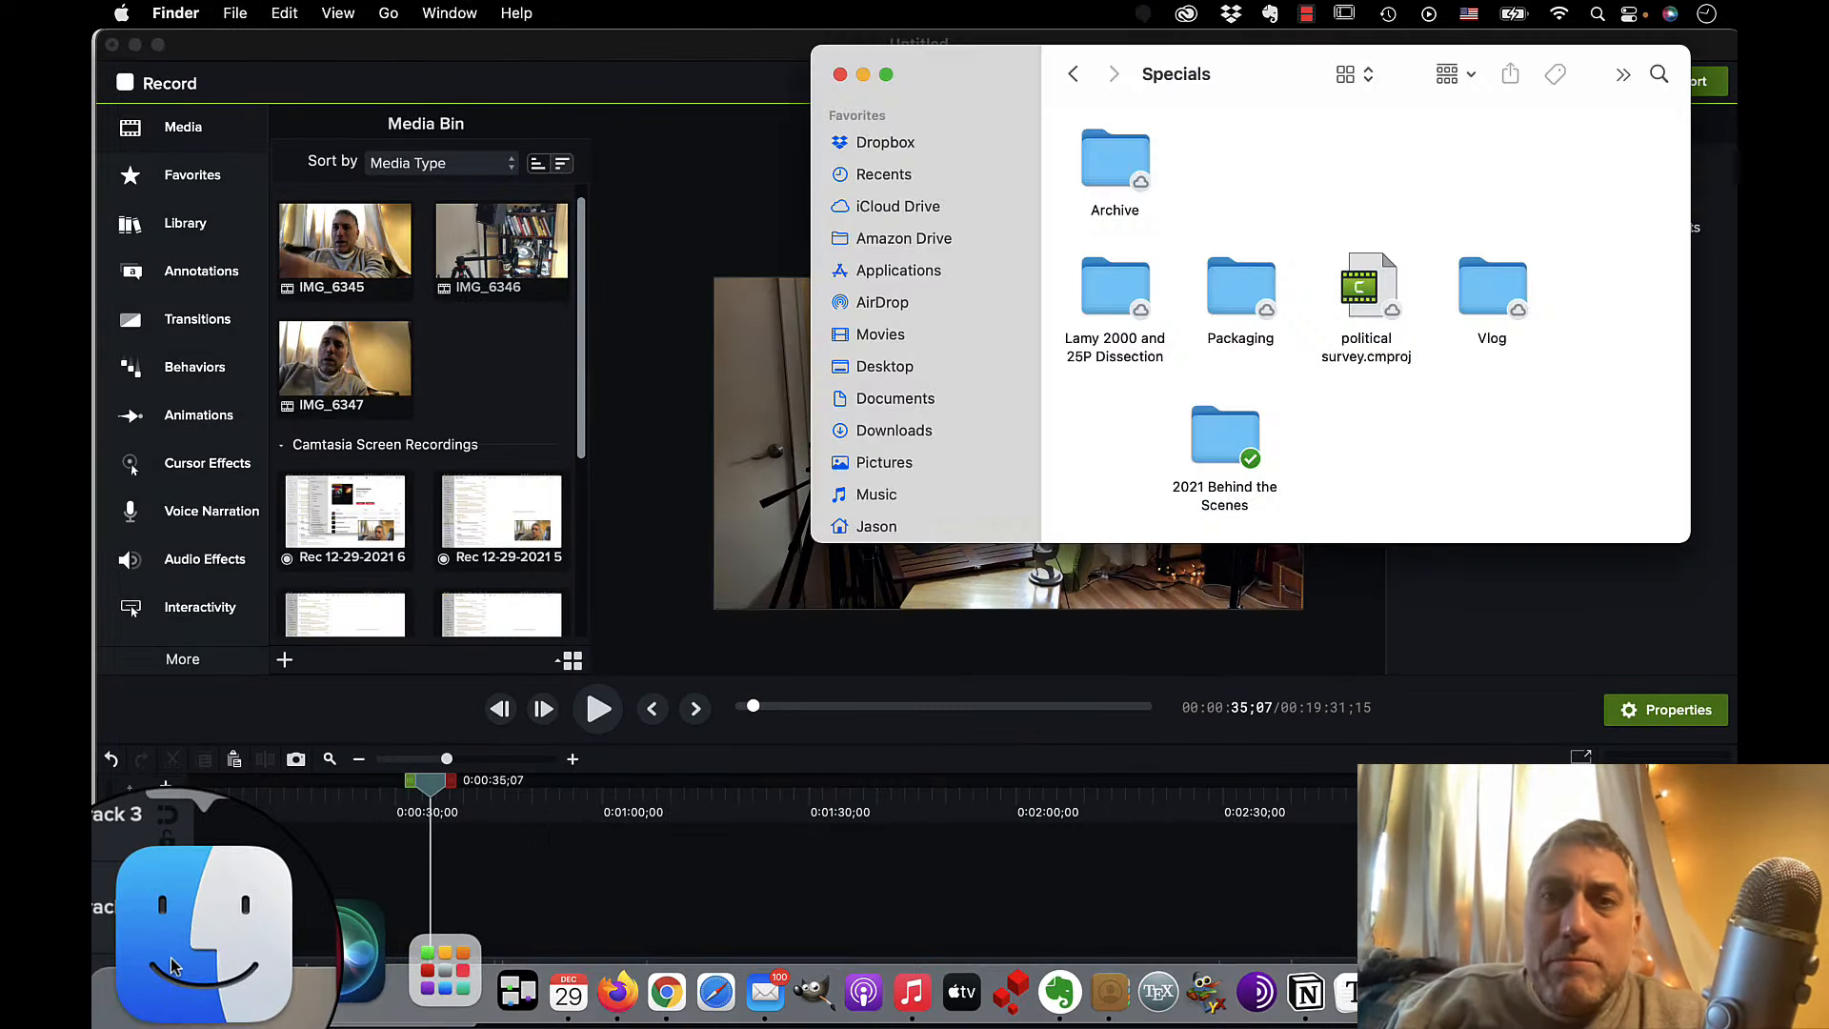
pyautogui.click(885, 143)
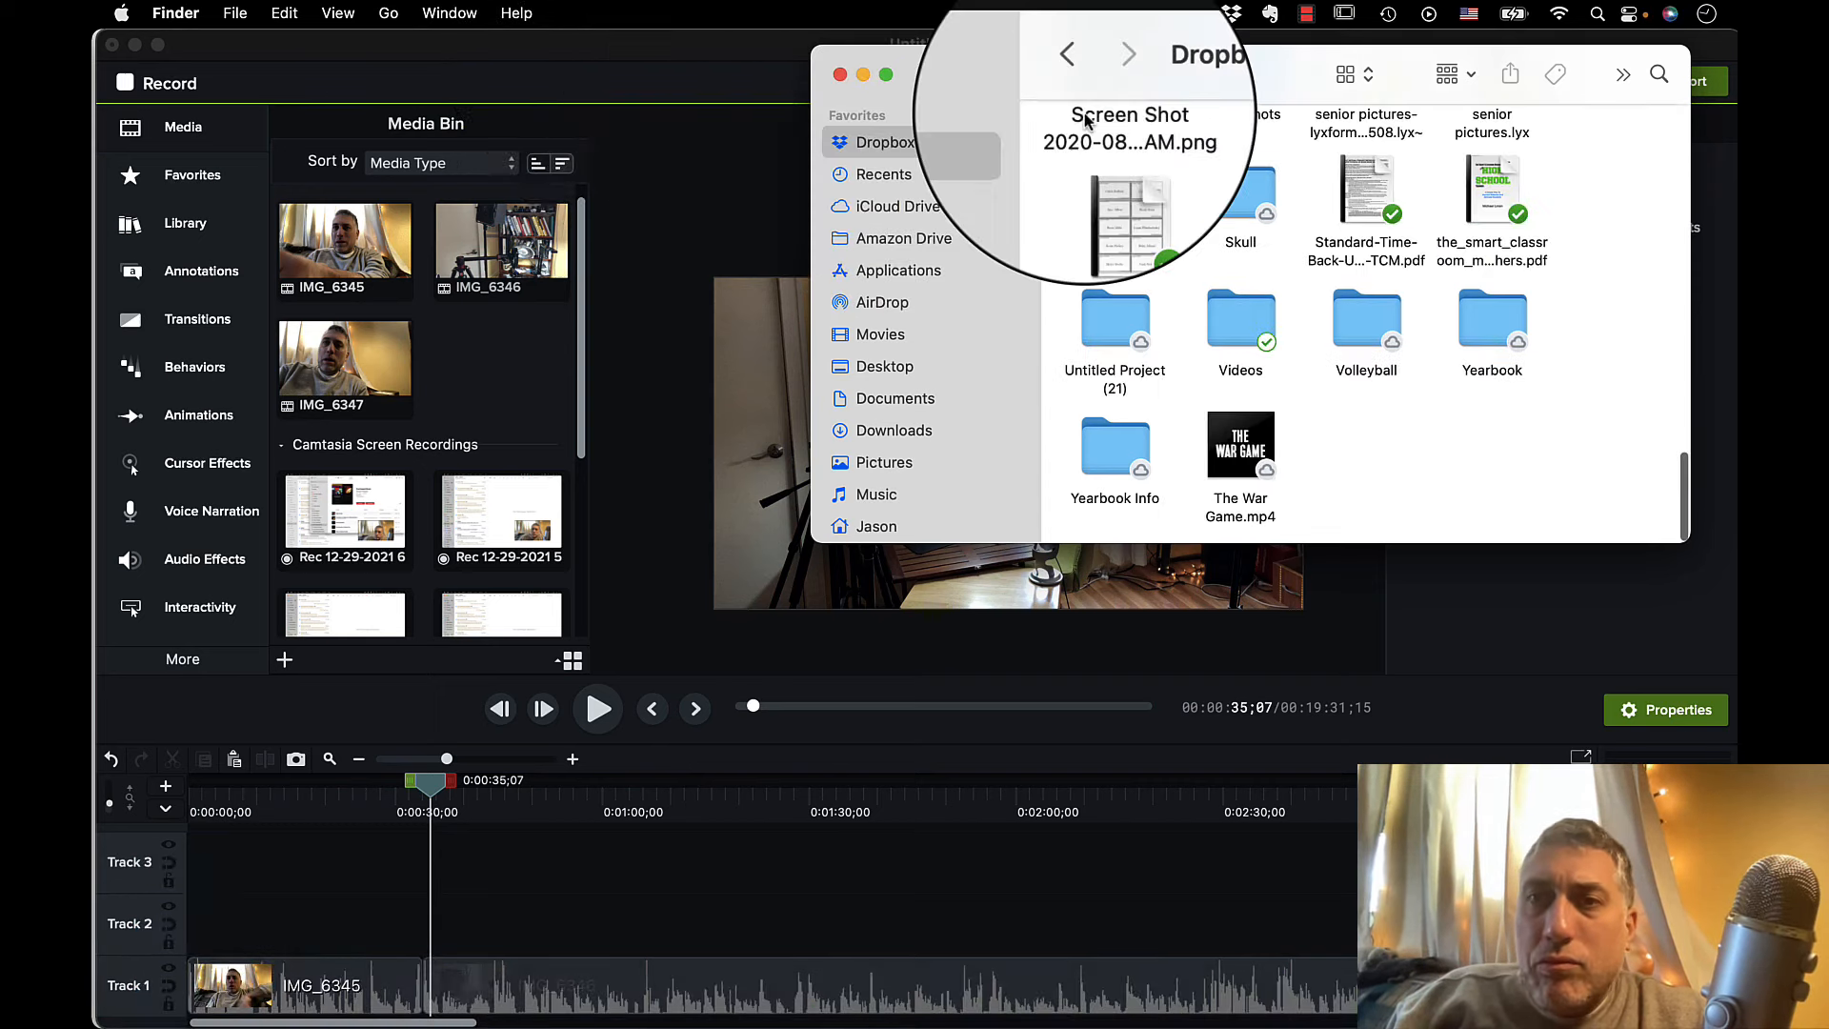
pyautogui.click(1233, 324)
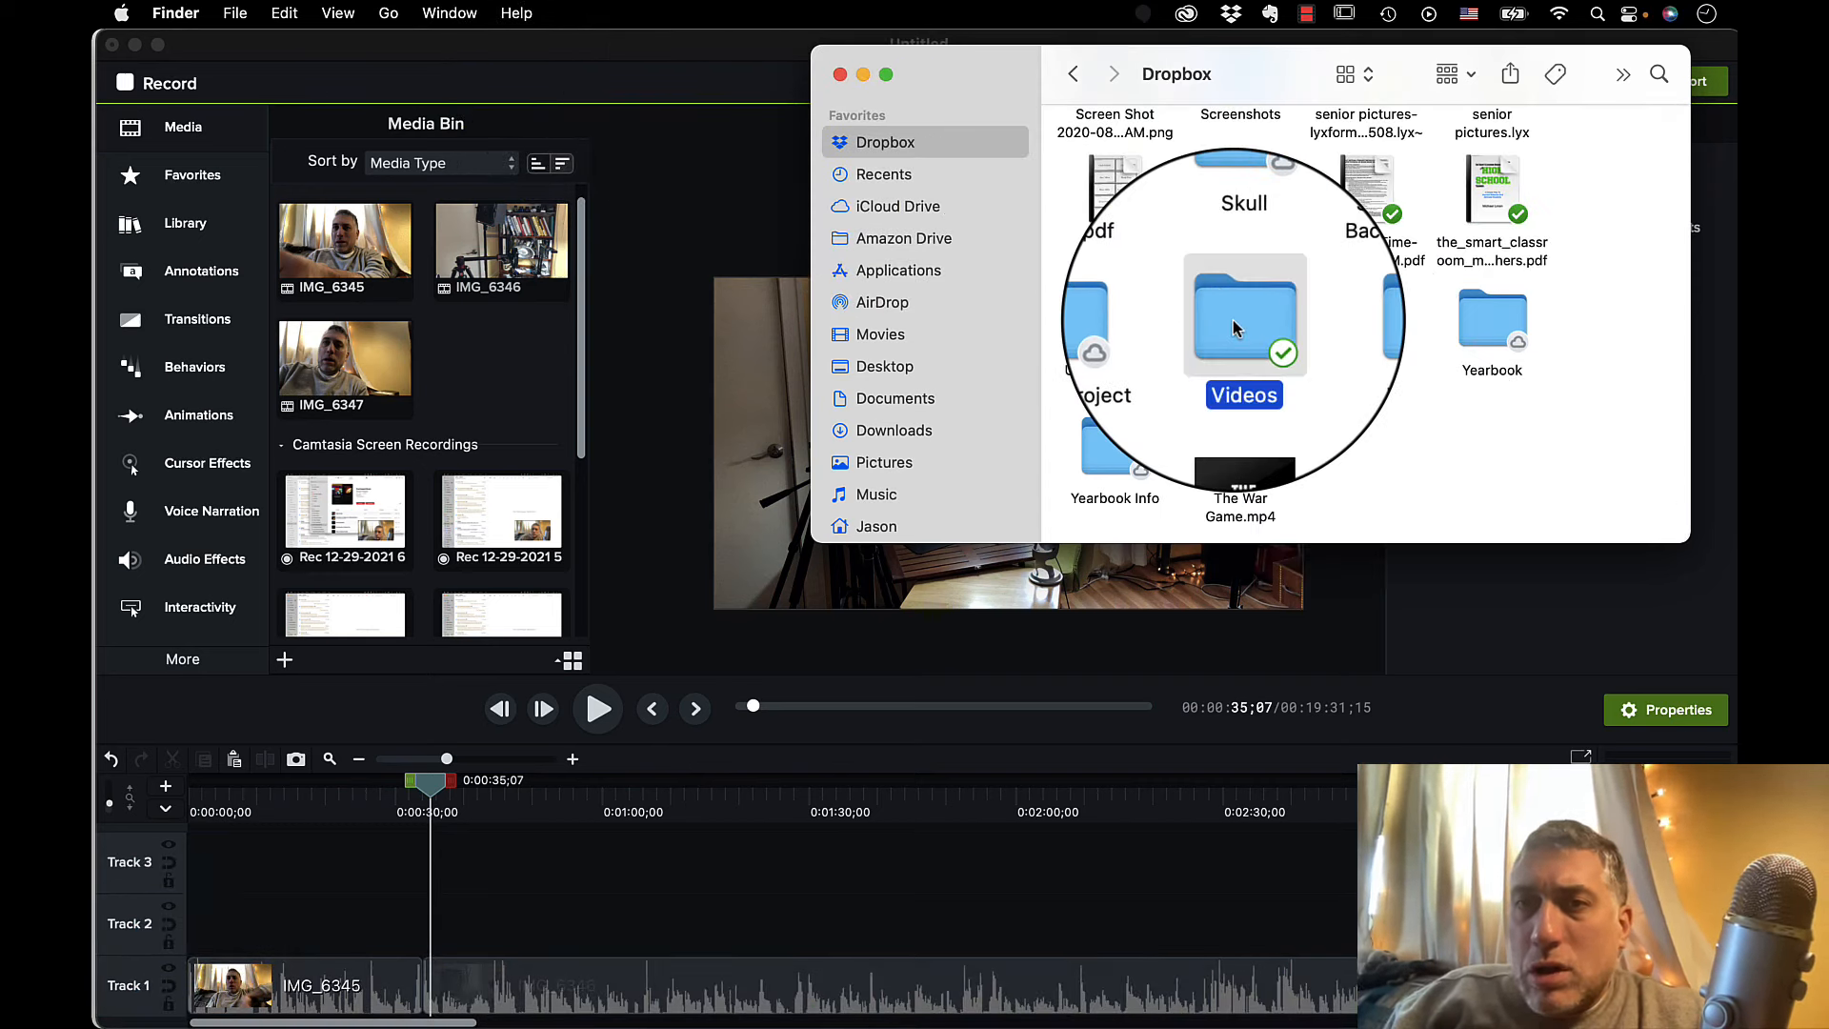
pyautogui.doubleClick(1233, 326)
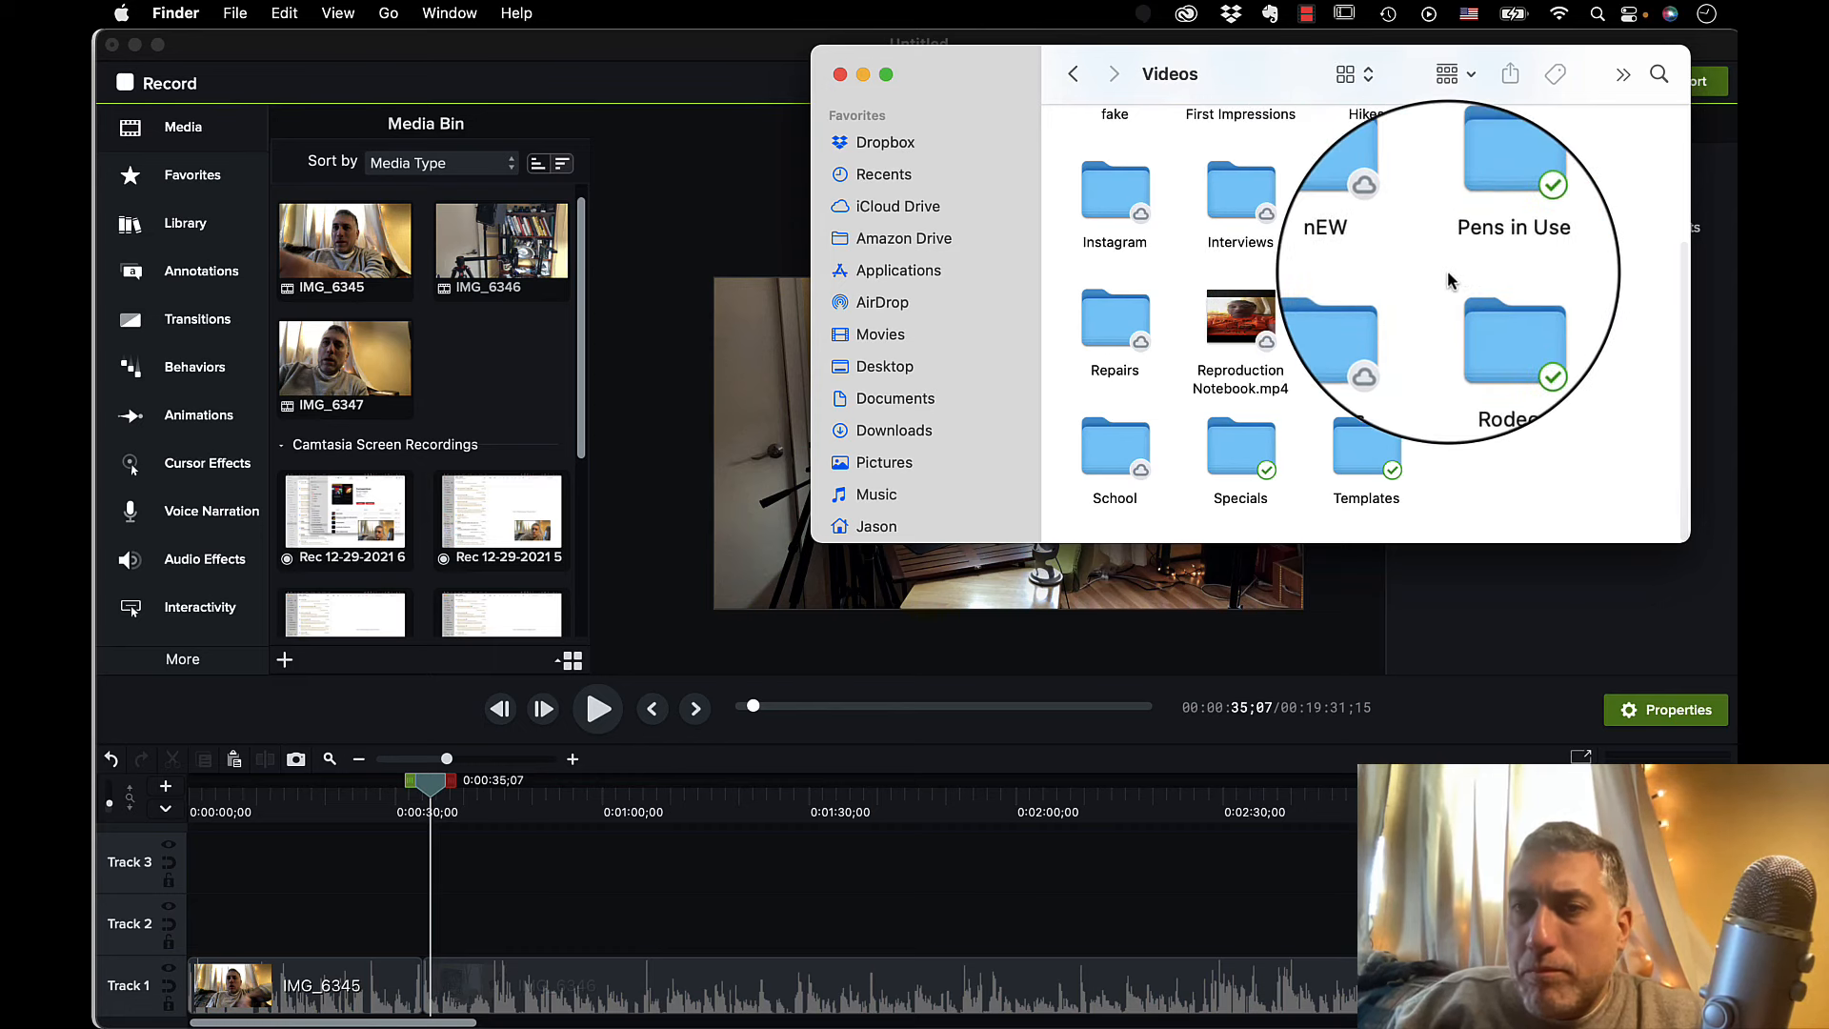
pyautogui.doubleClick(1241, 446)
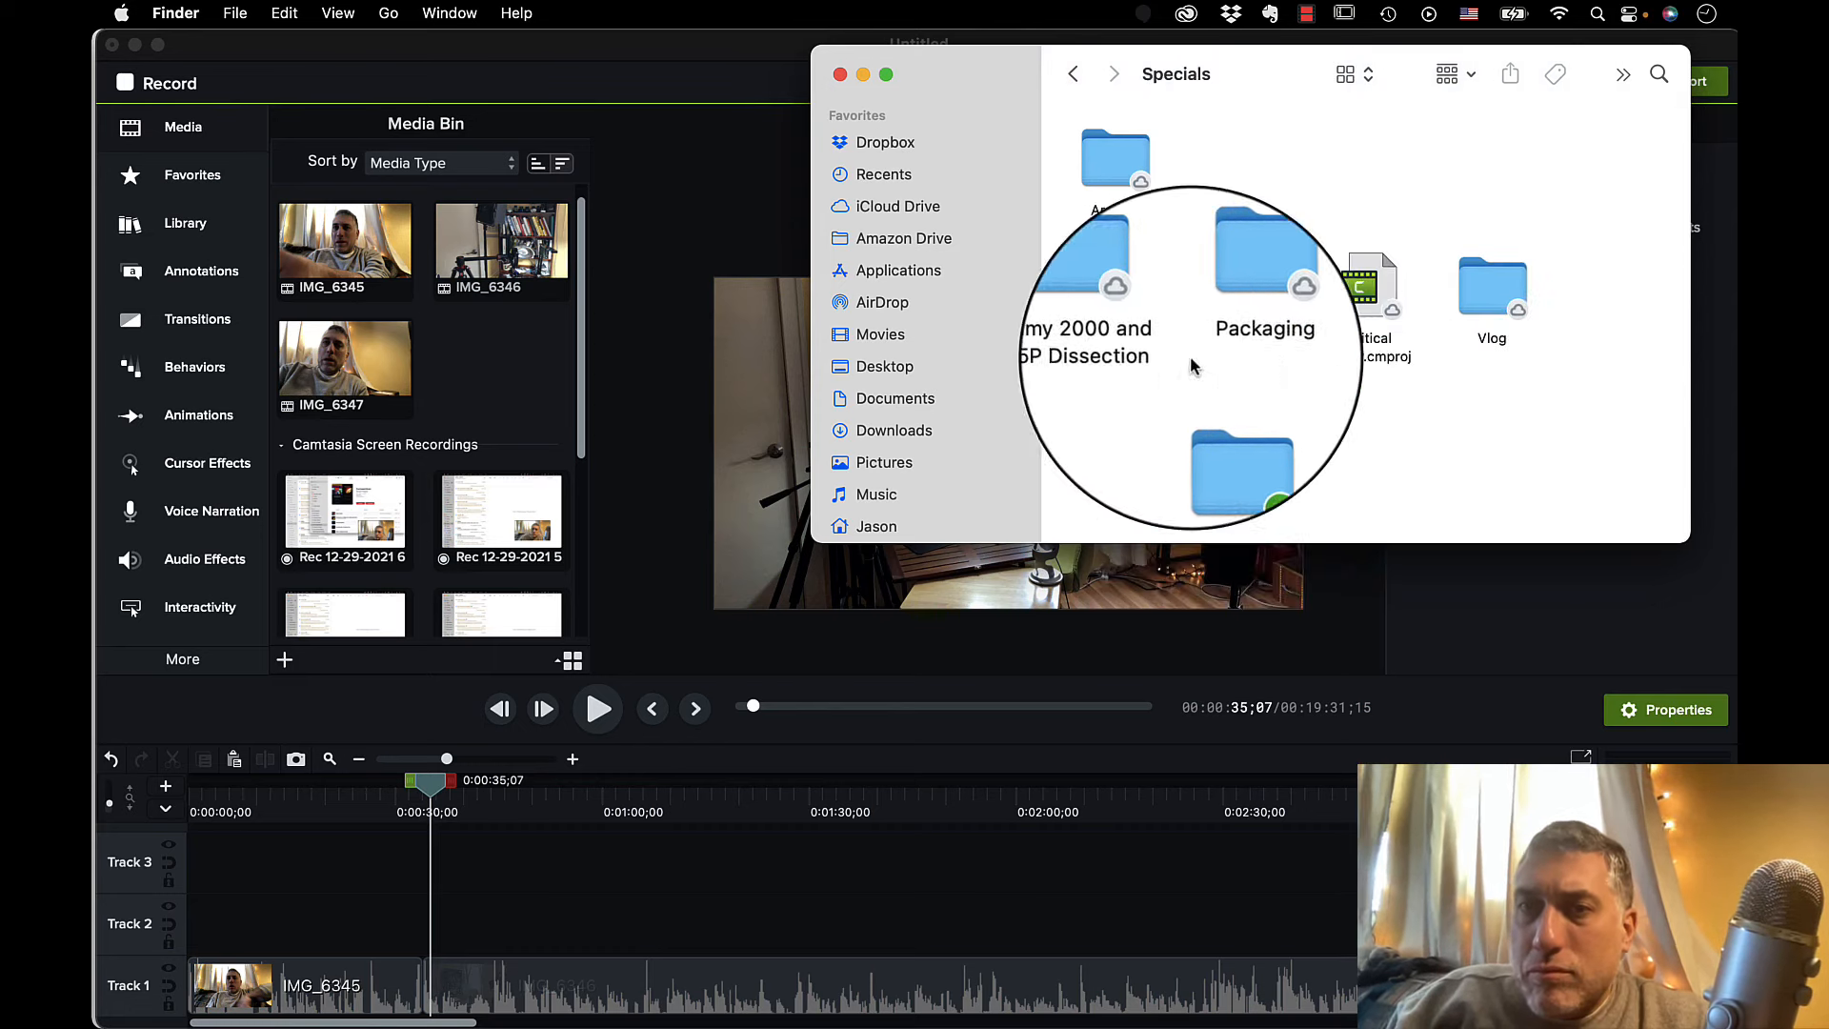
pyautogui.doubleClick(1228, 447)
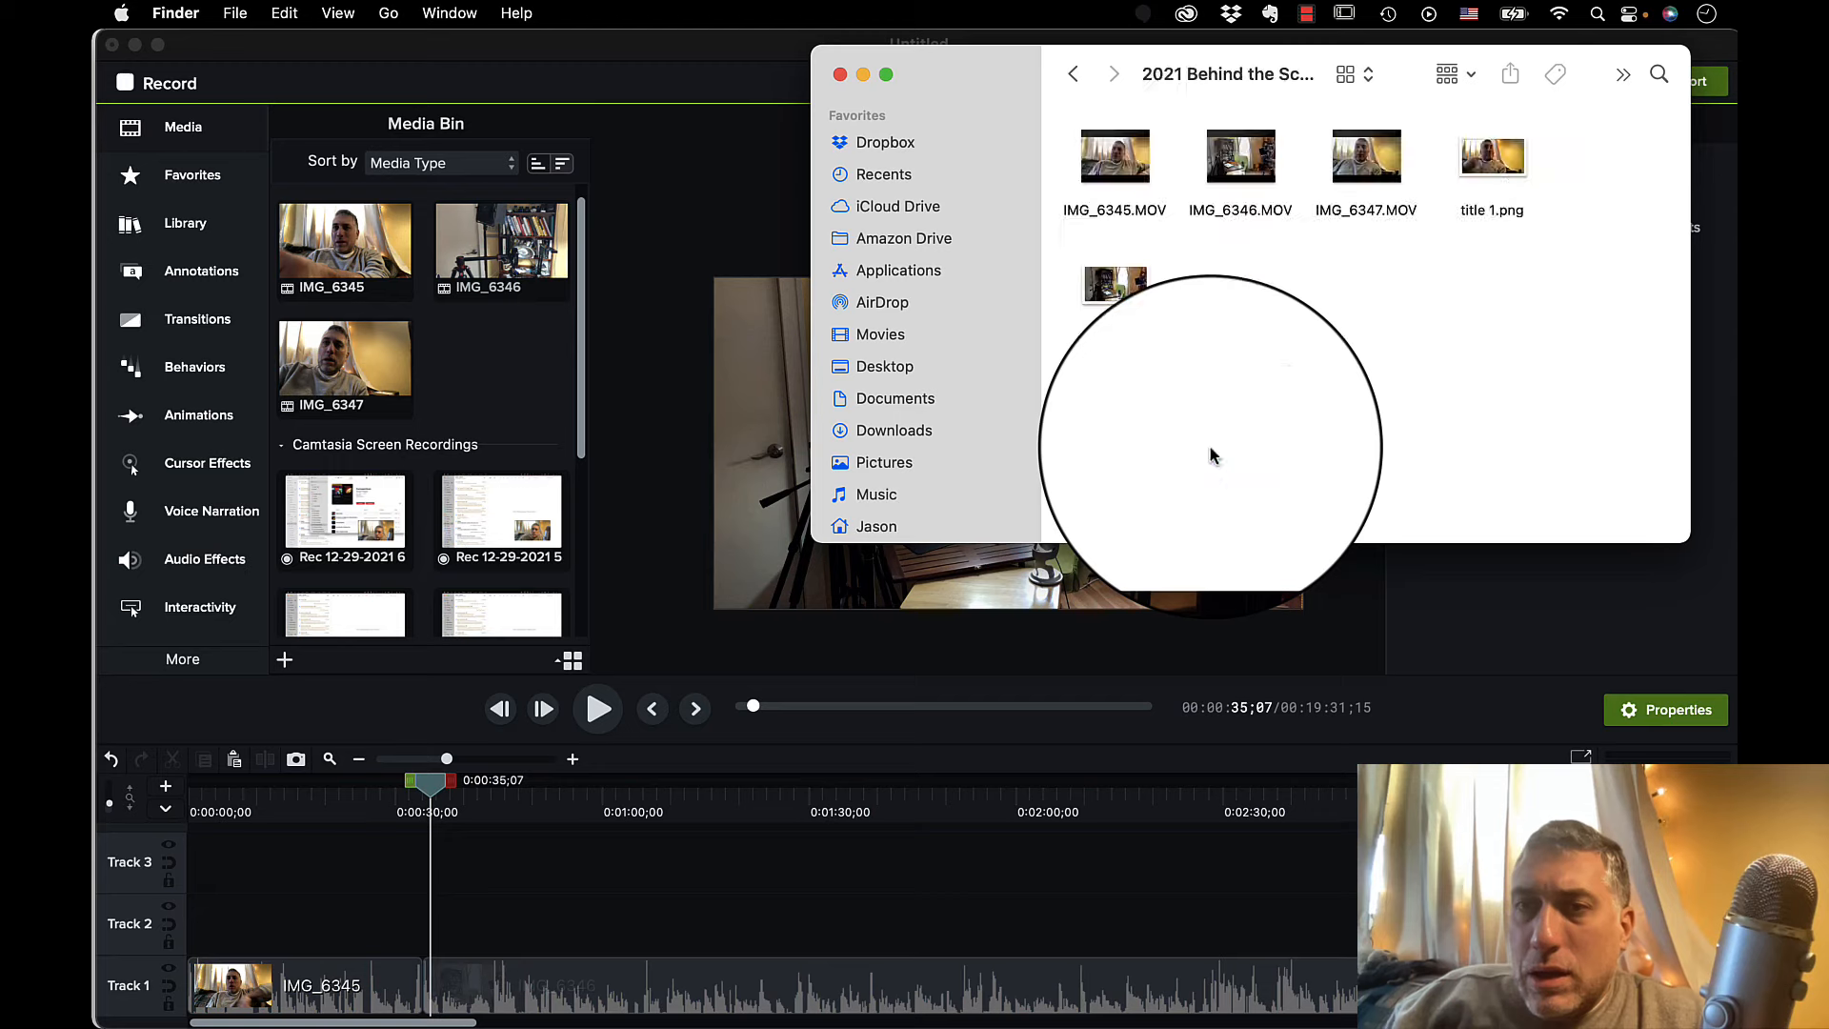
# Open title 1.png and title 2.png together in GIMP.
pyautogui.click(1492, 157)
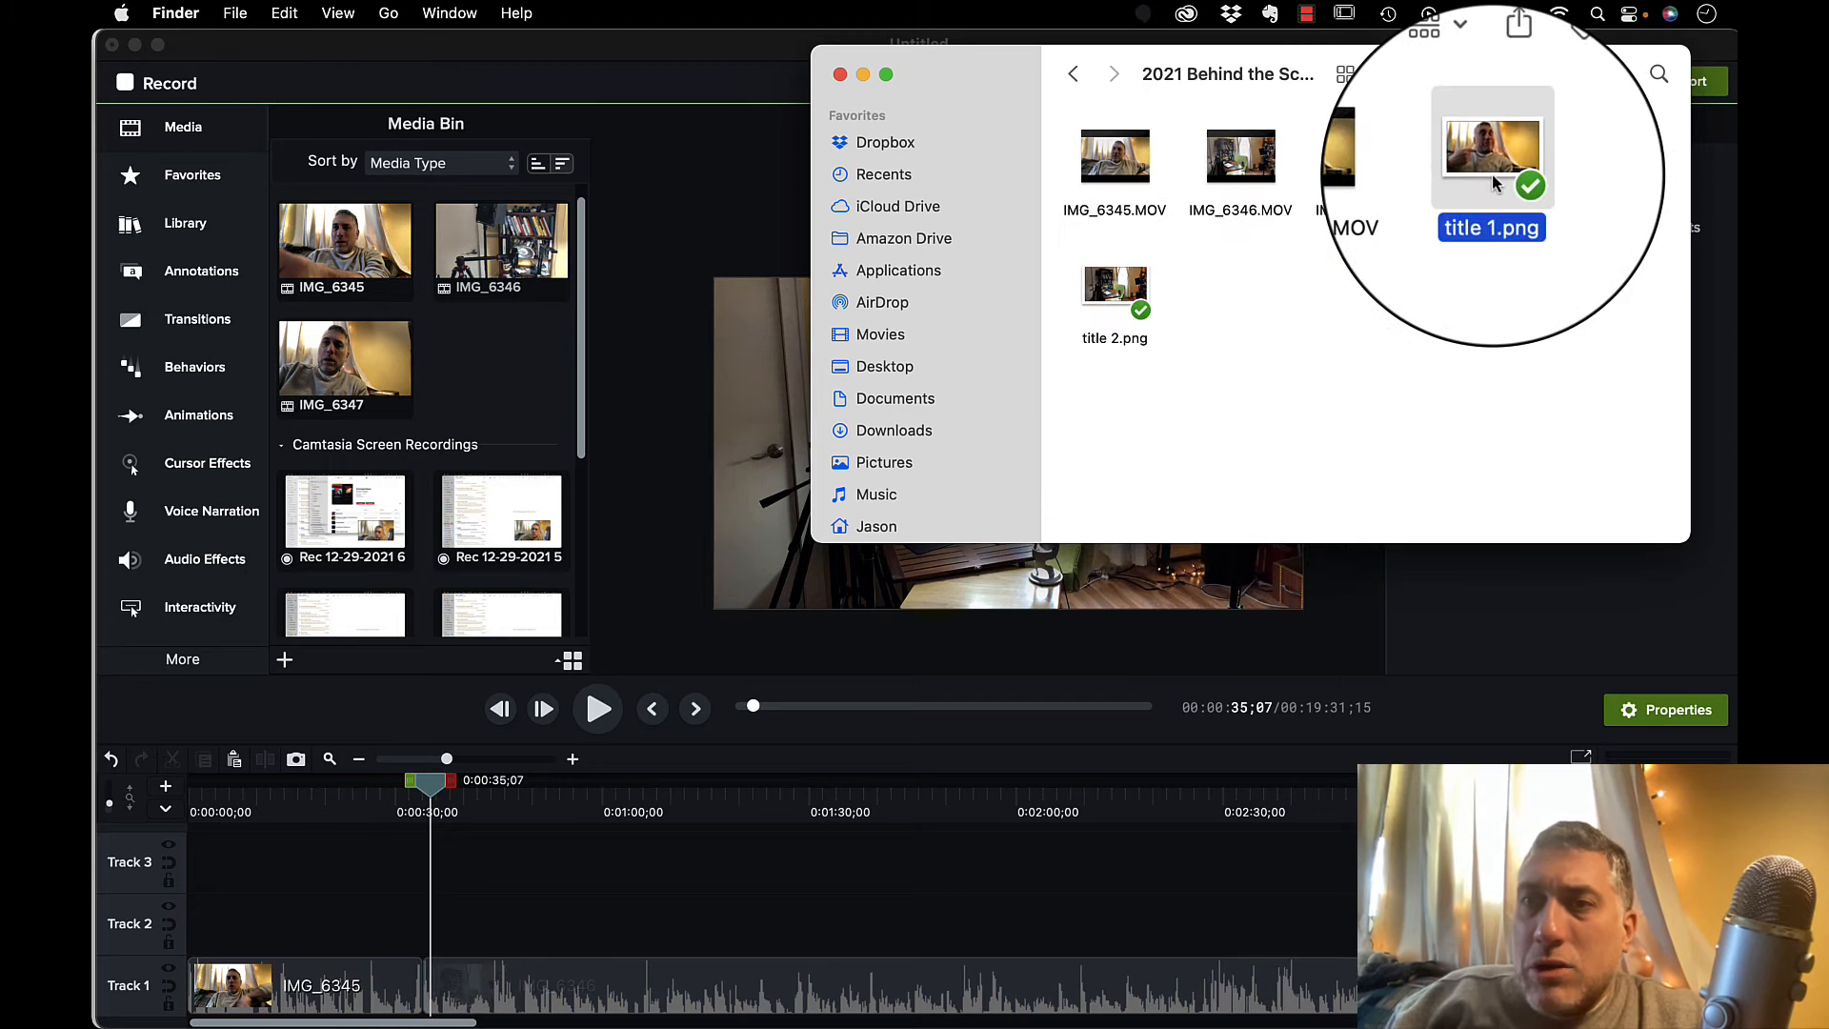
pyautogui.keyDown('super'); pyautogui.click(1103, 296); pyautogui.keyUp('super')
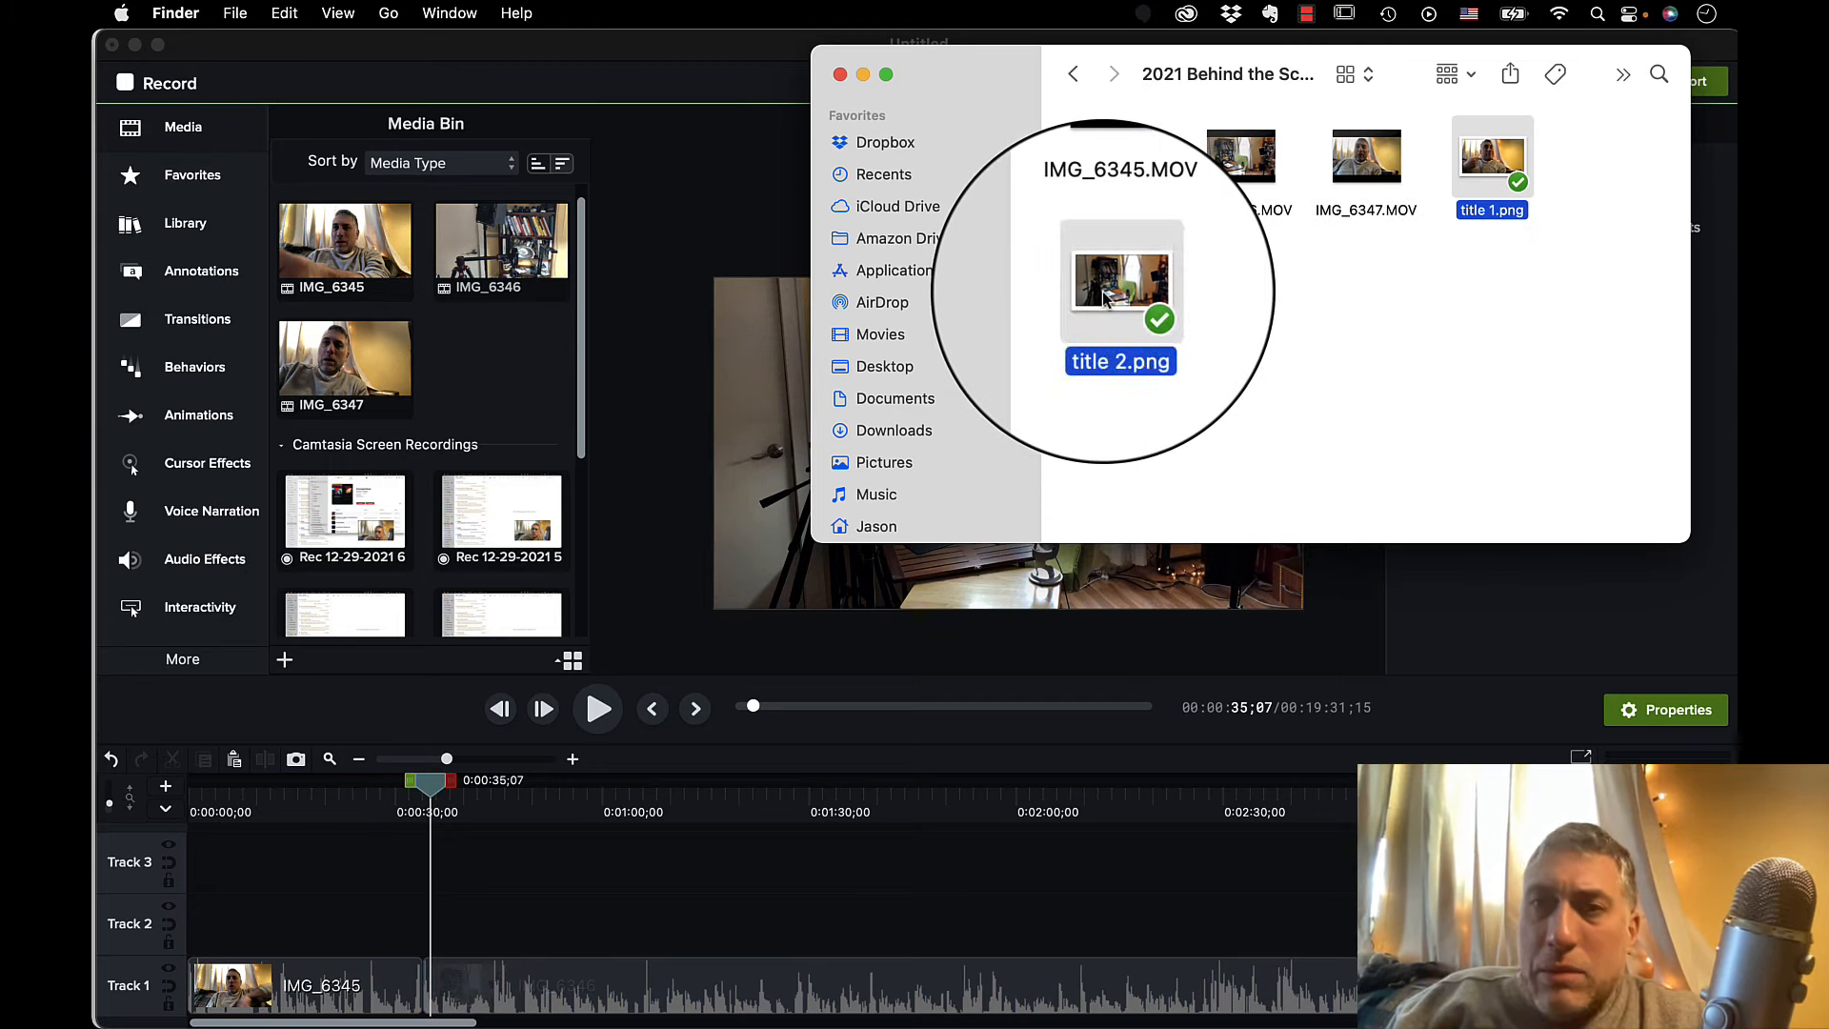
pyautogui.rightClick(1103, 297)
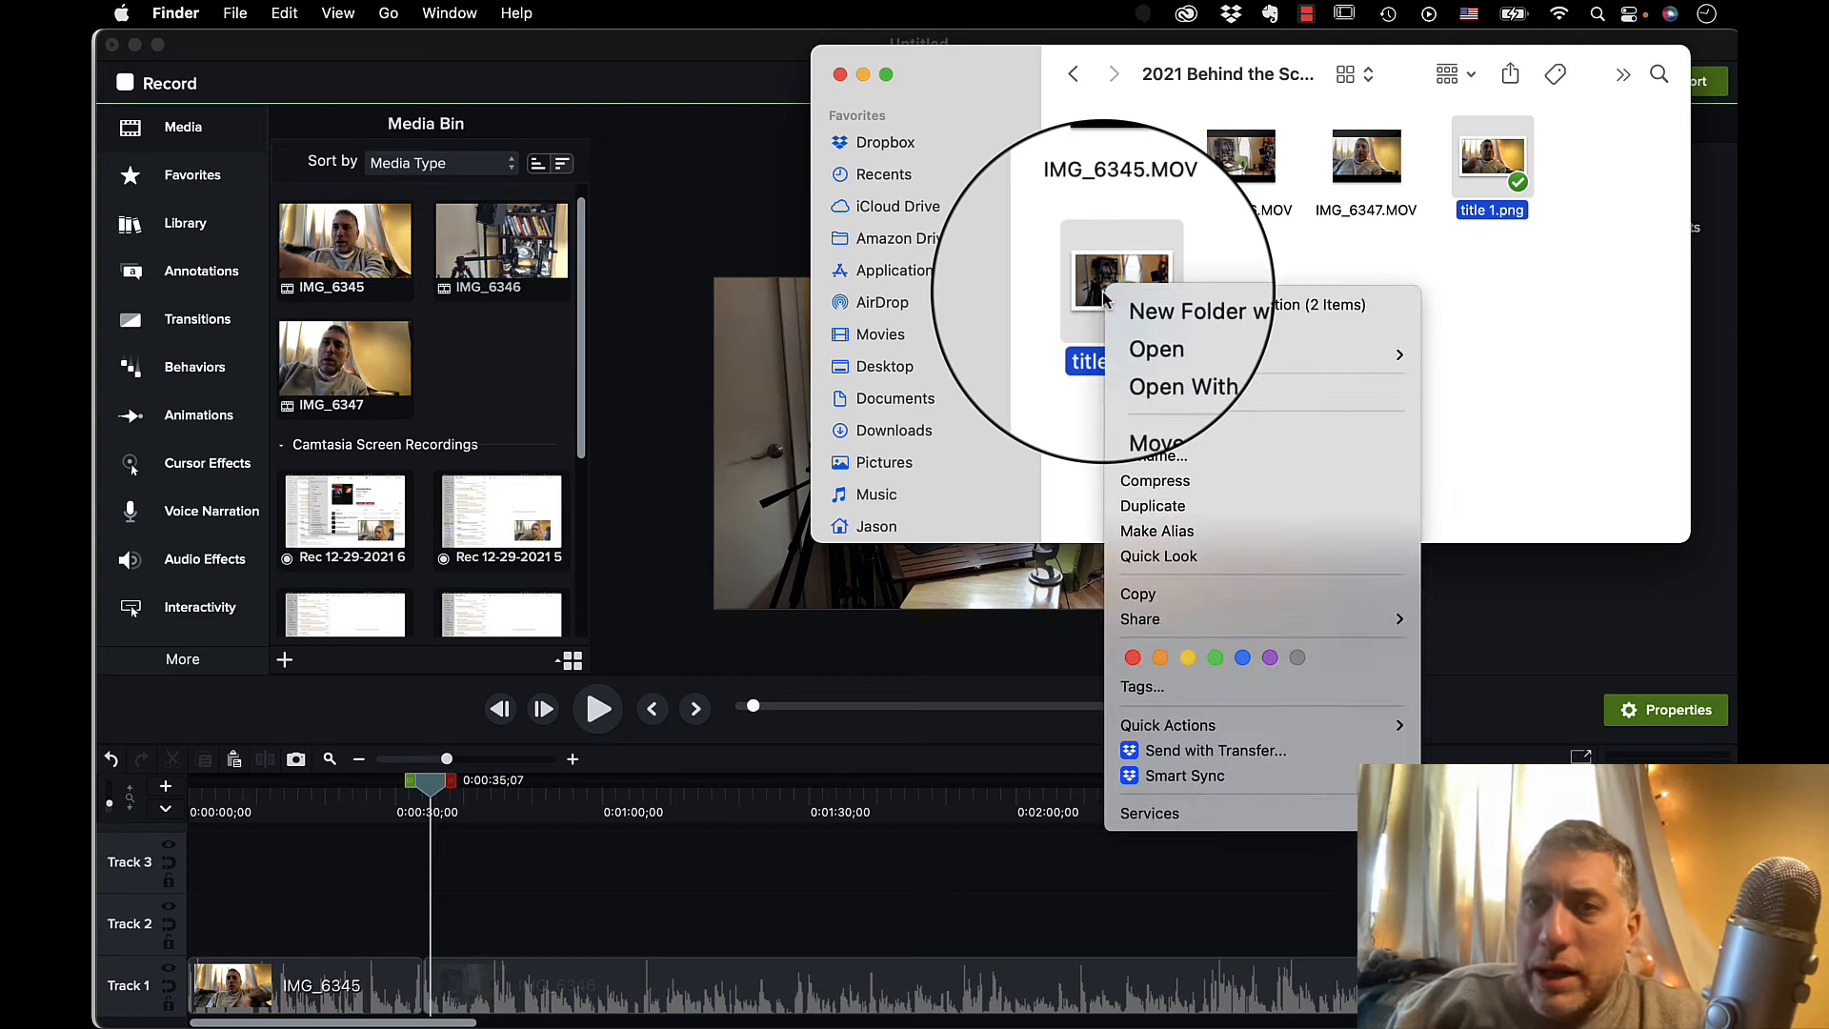
pyautogui.moveTo(1157, 354)
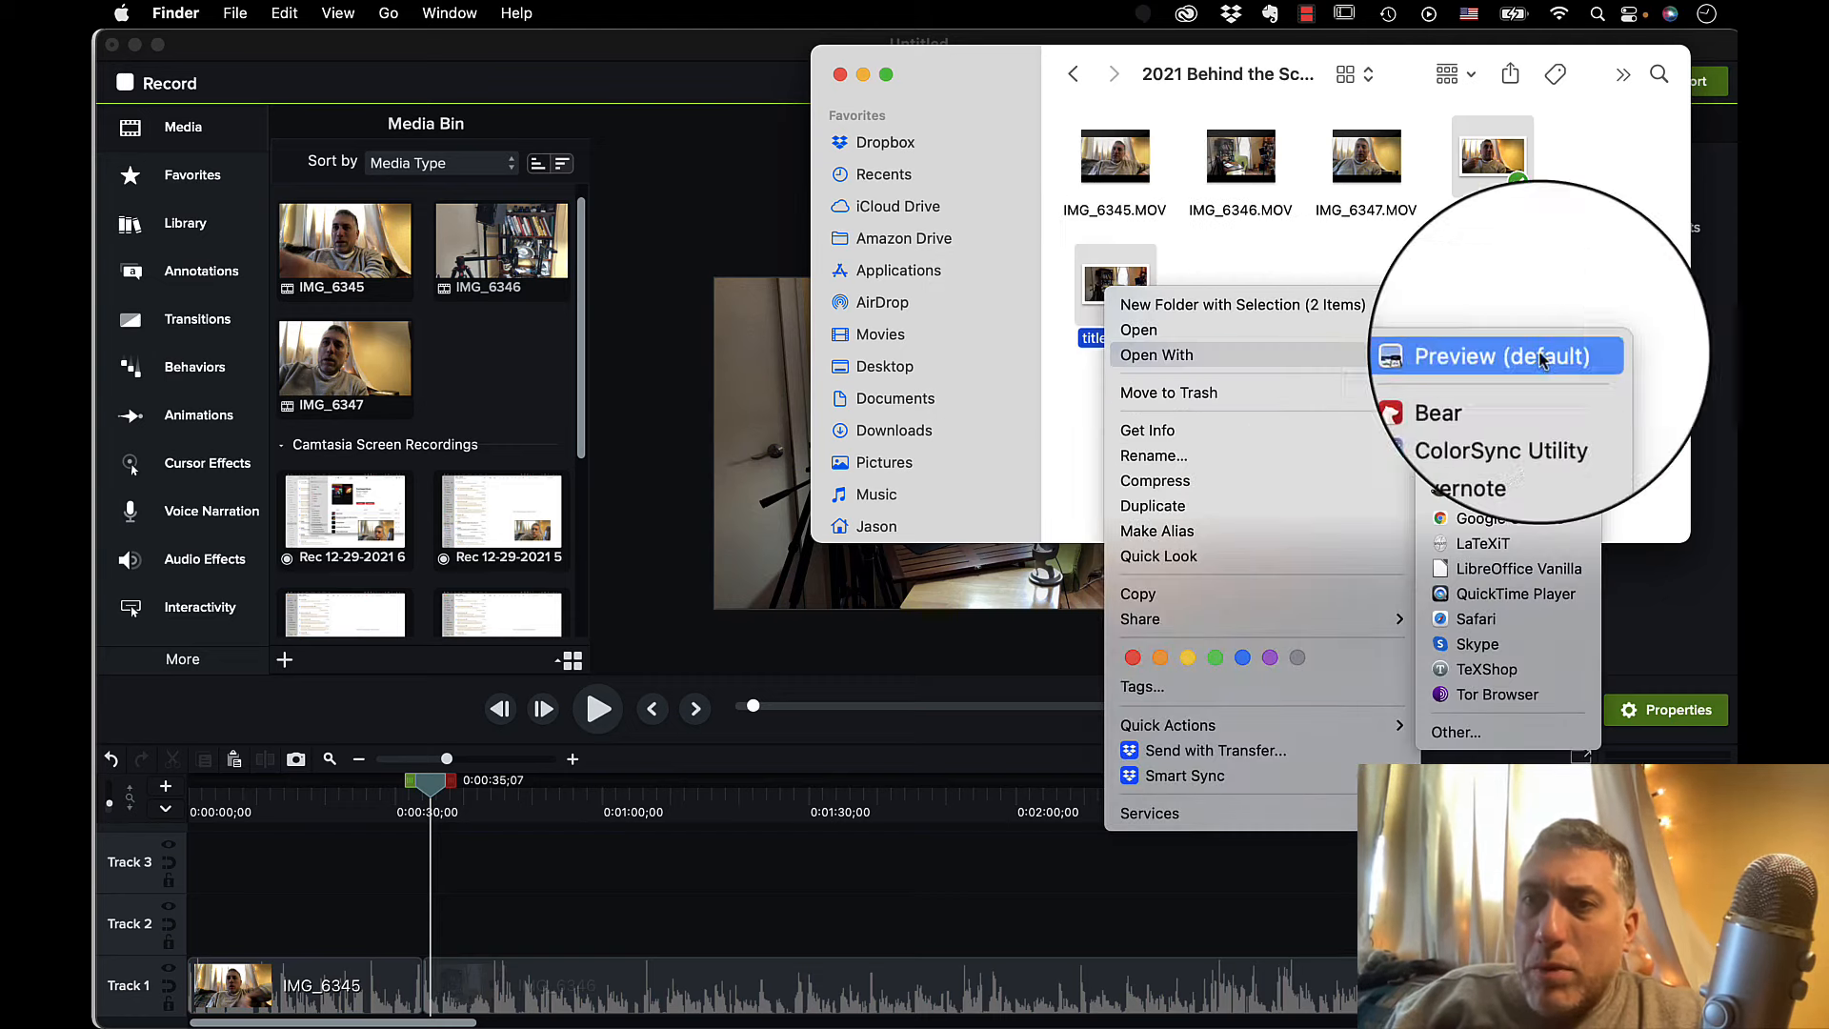
pyautogui.click(1524, 495)
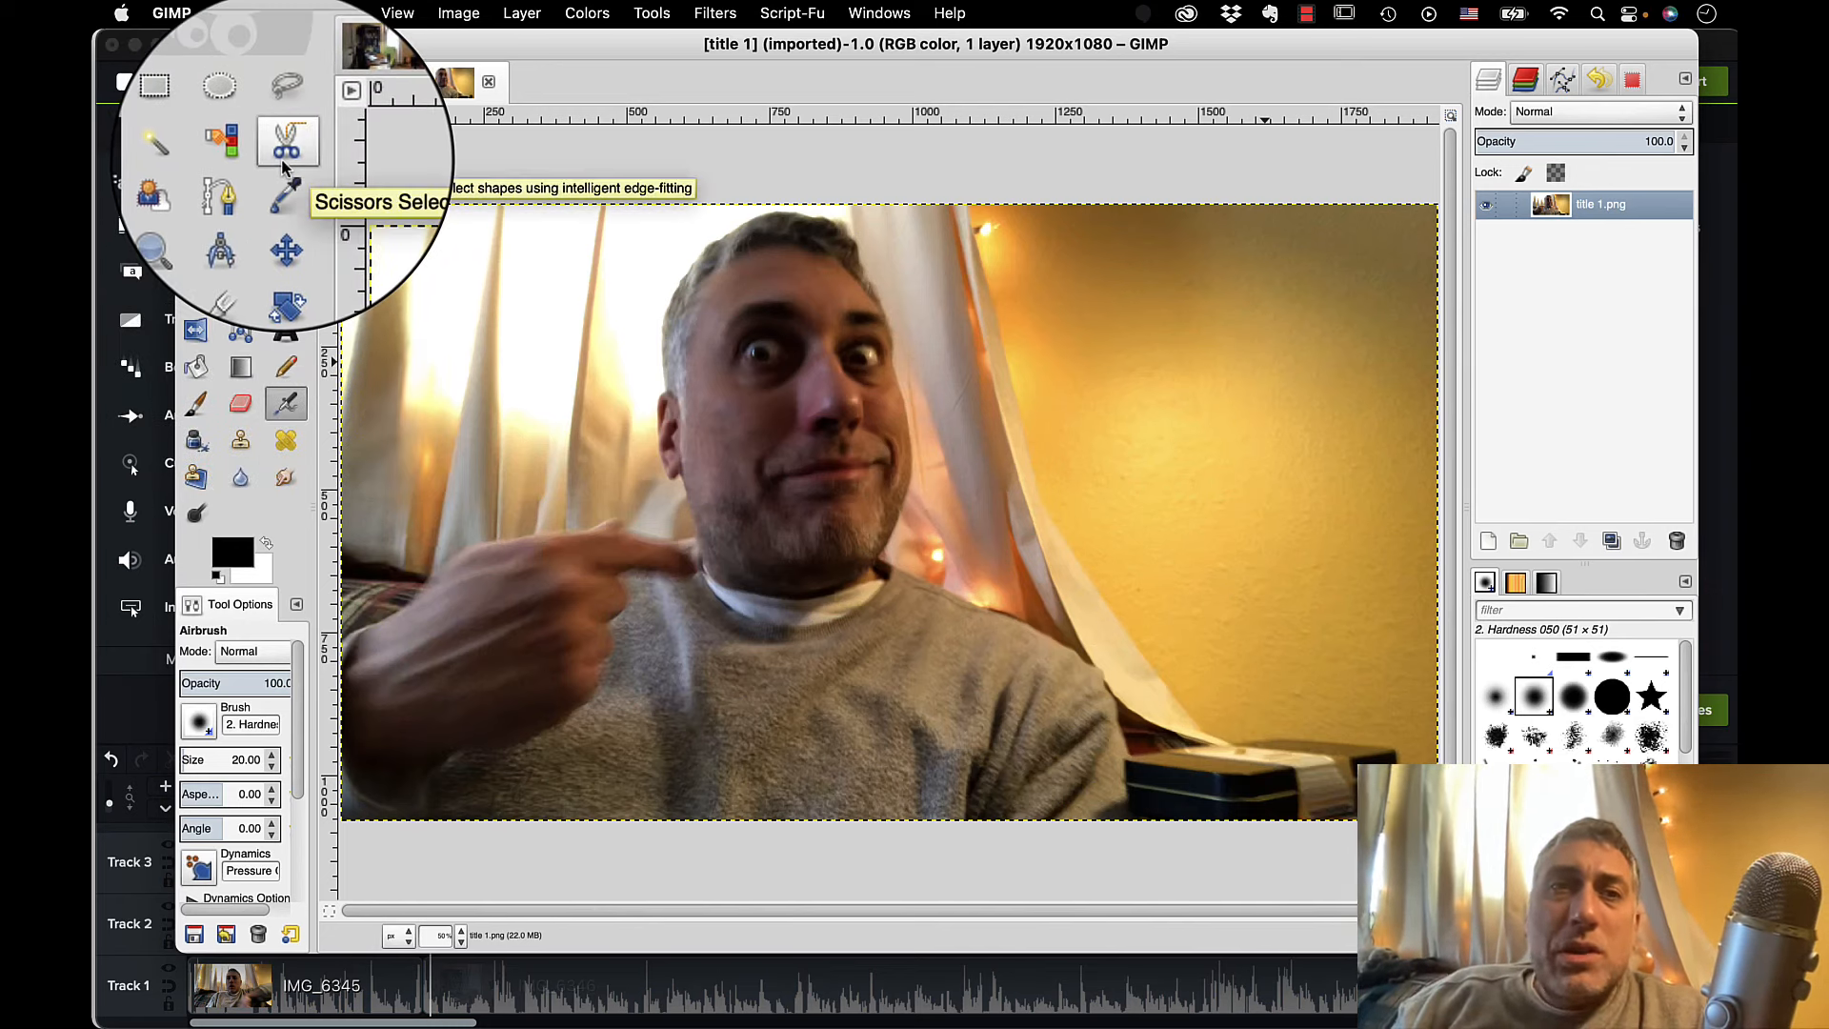
# Trace a closed Scissors Select outline around the man in title 1, including his pointing hand, head and shoulders.
pyautogui.click(285, 151)
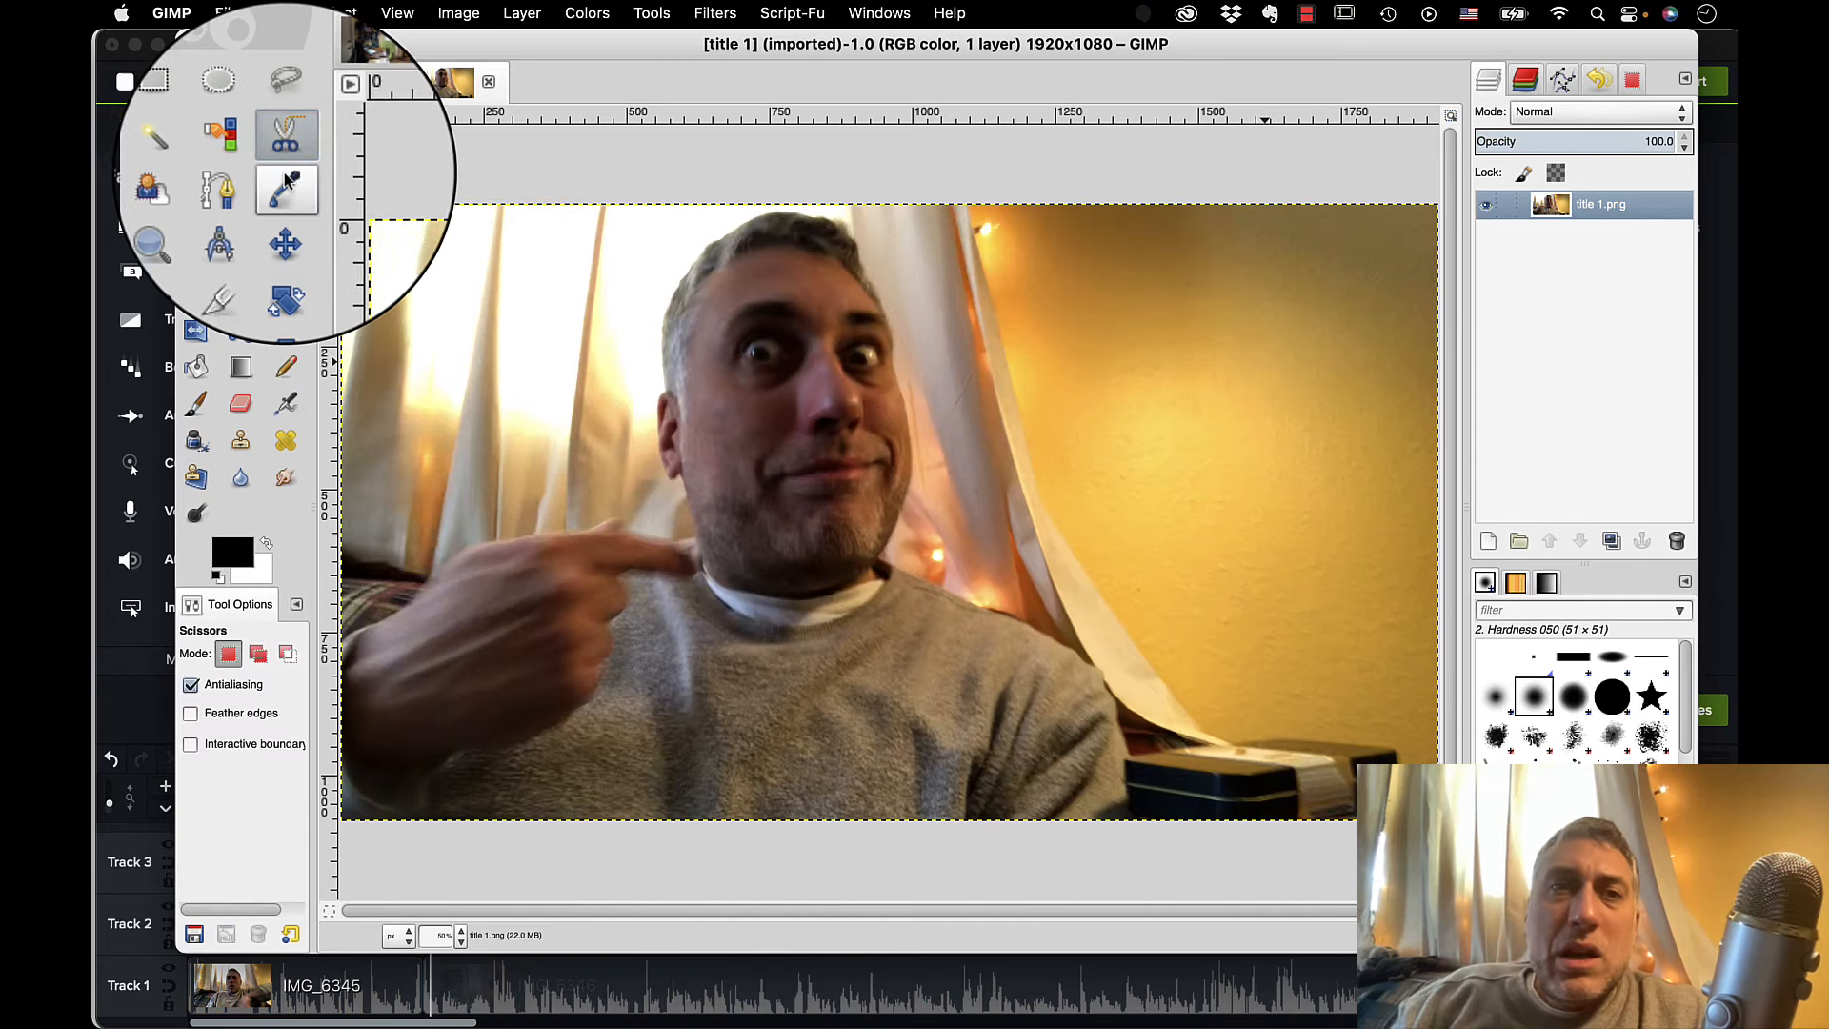
pyautogui.click(357, 627)
pyautogui.click(408, 607)
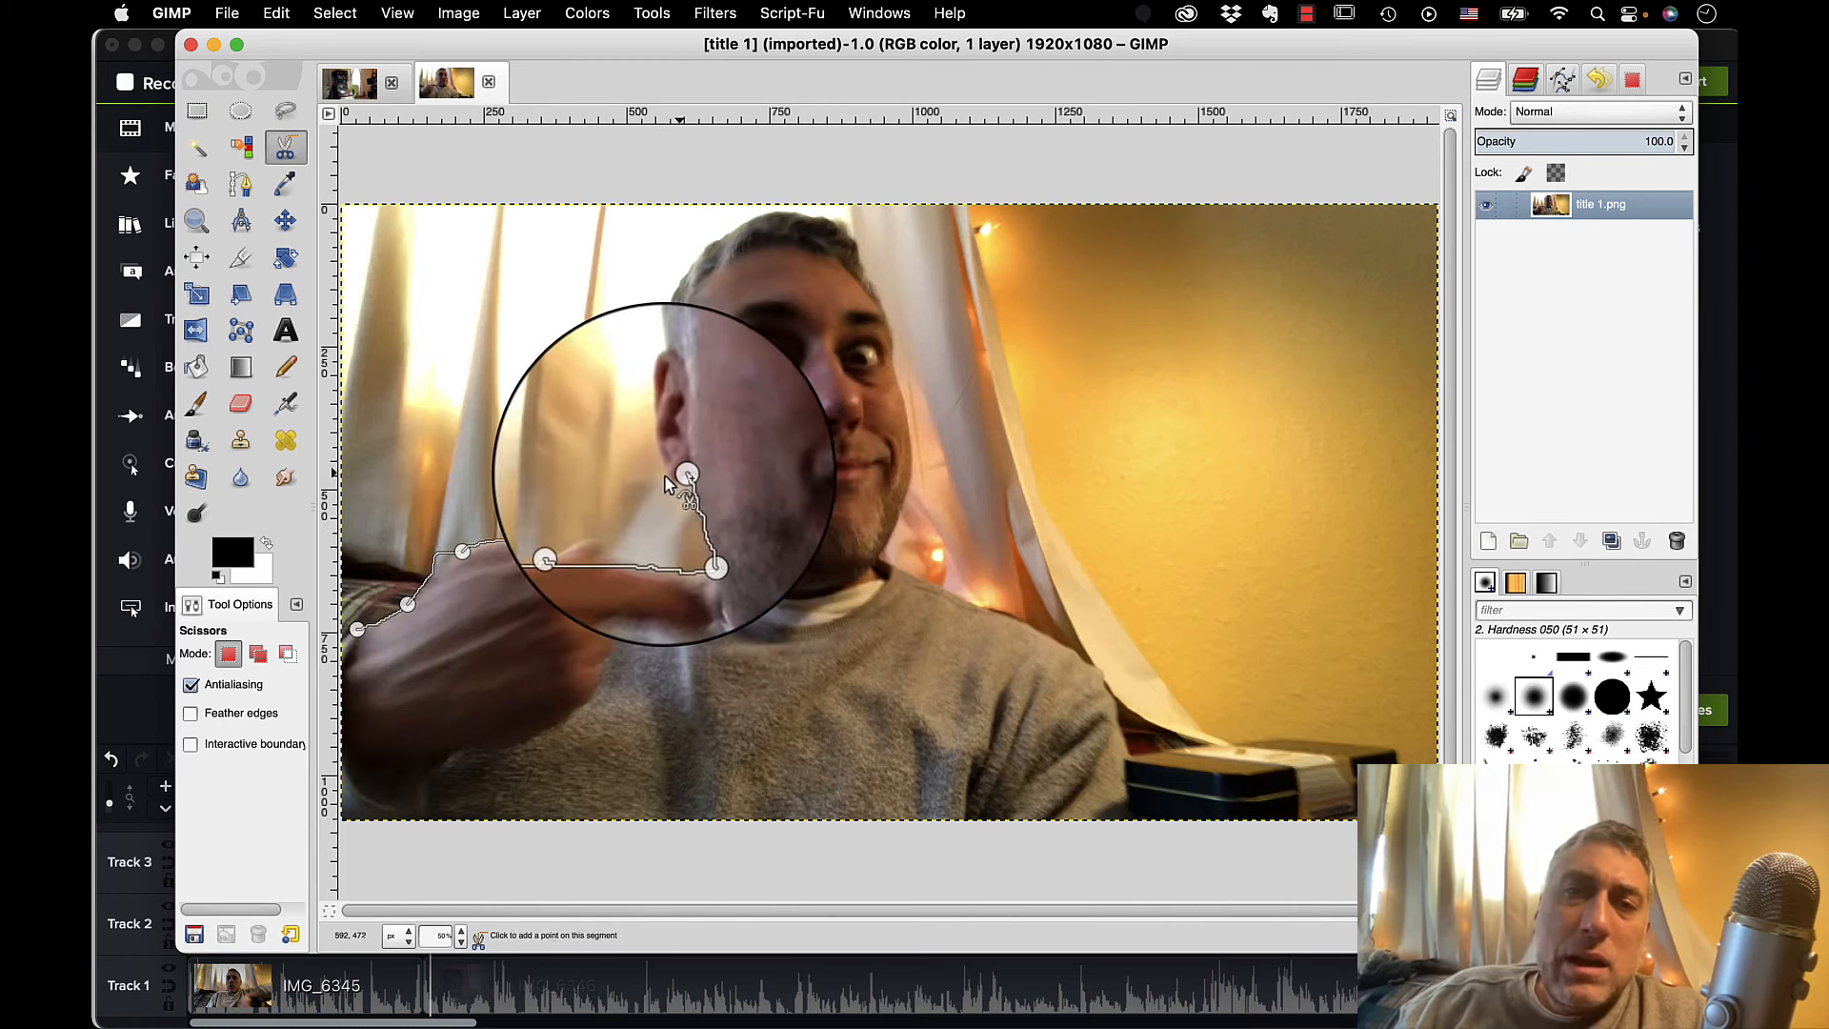
pyautogui.click(667, 481)
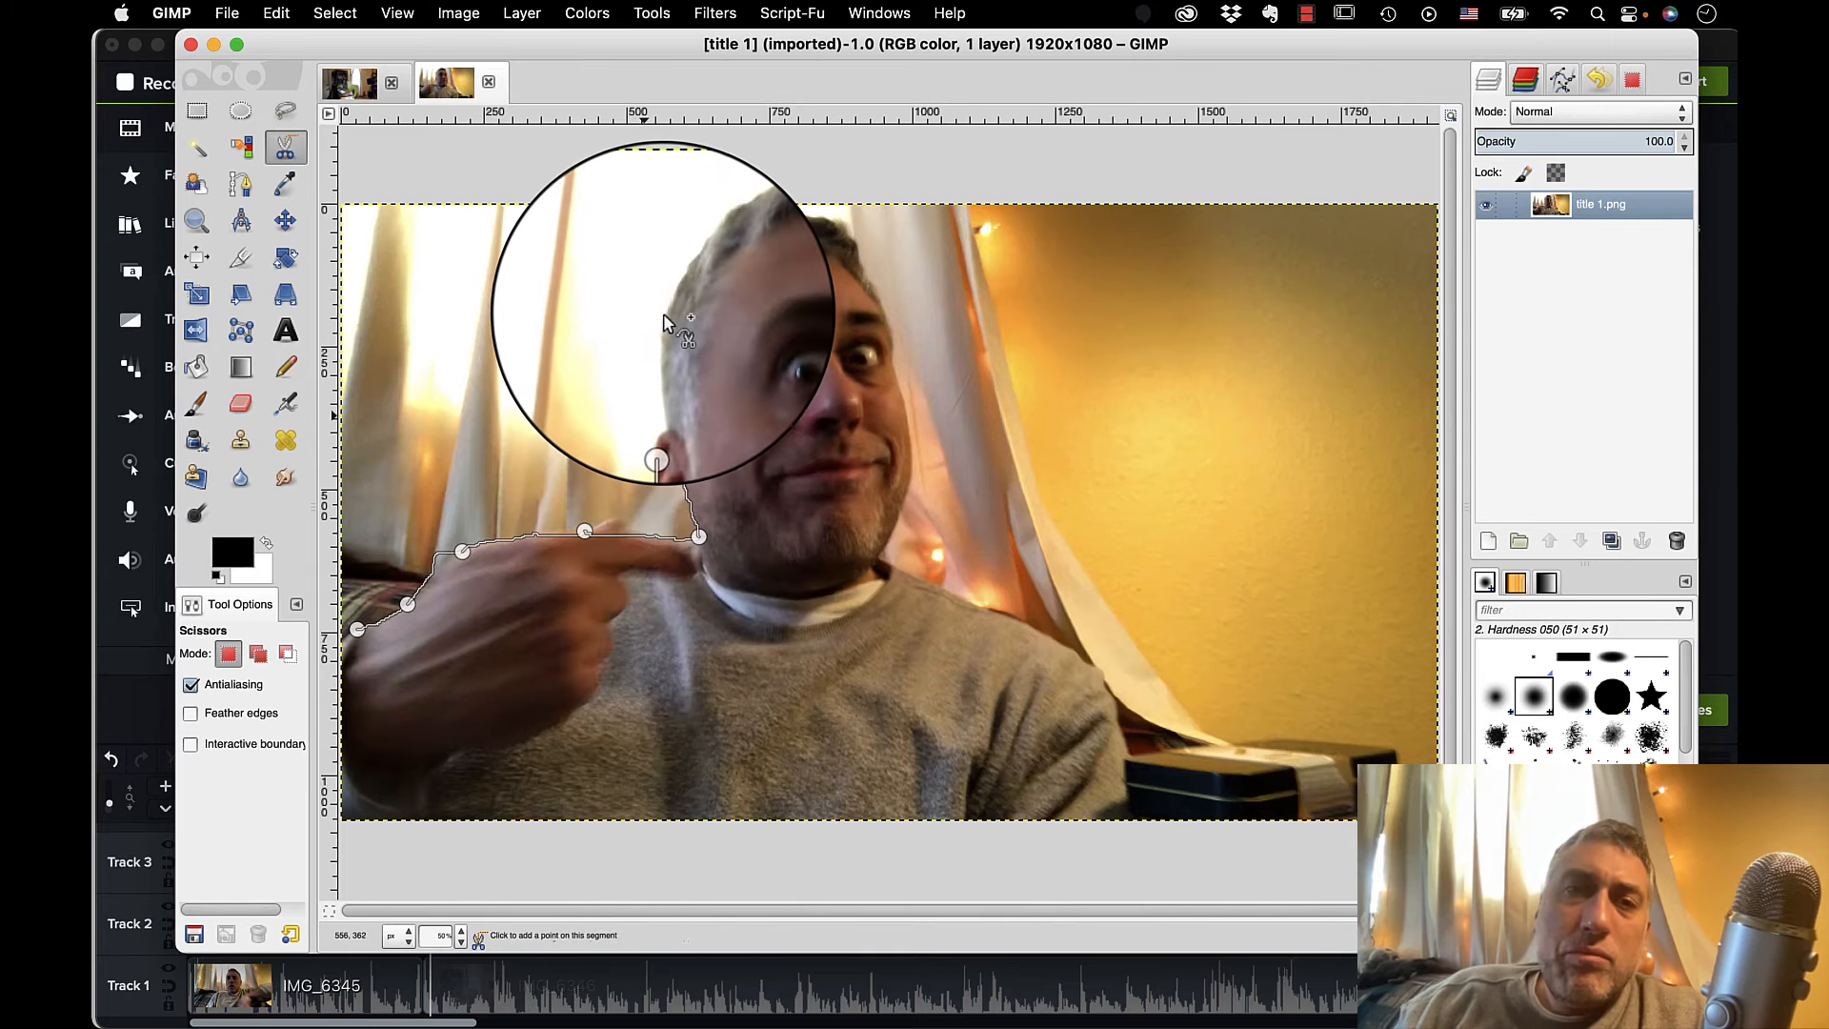
pyautogui.click(662, 317)
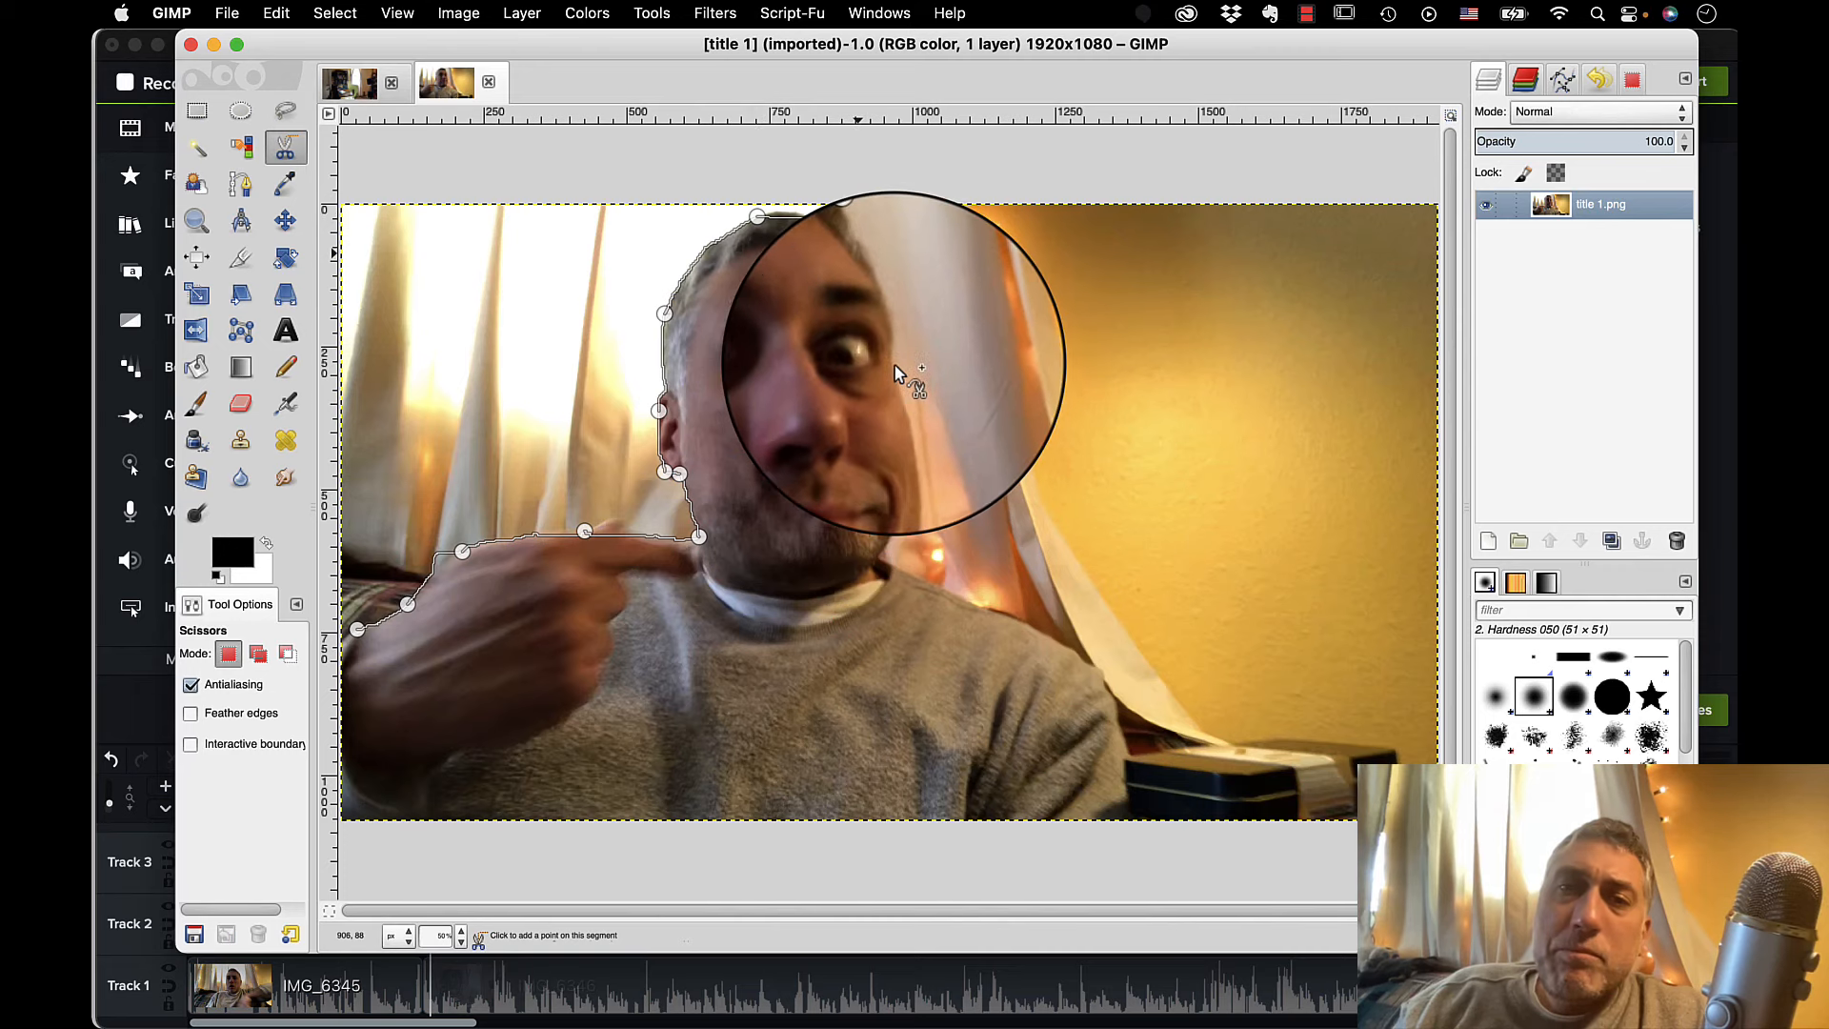
pyautogui.click(893, 362)
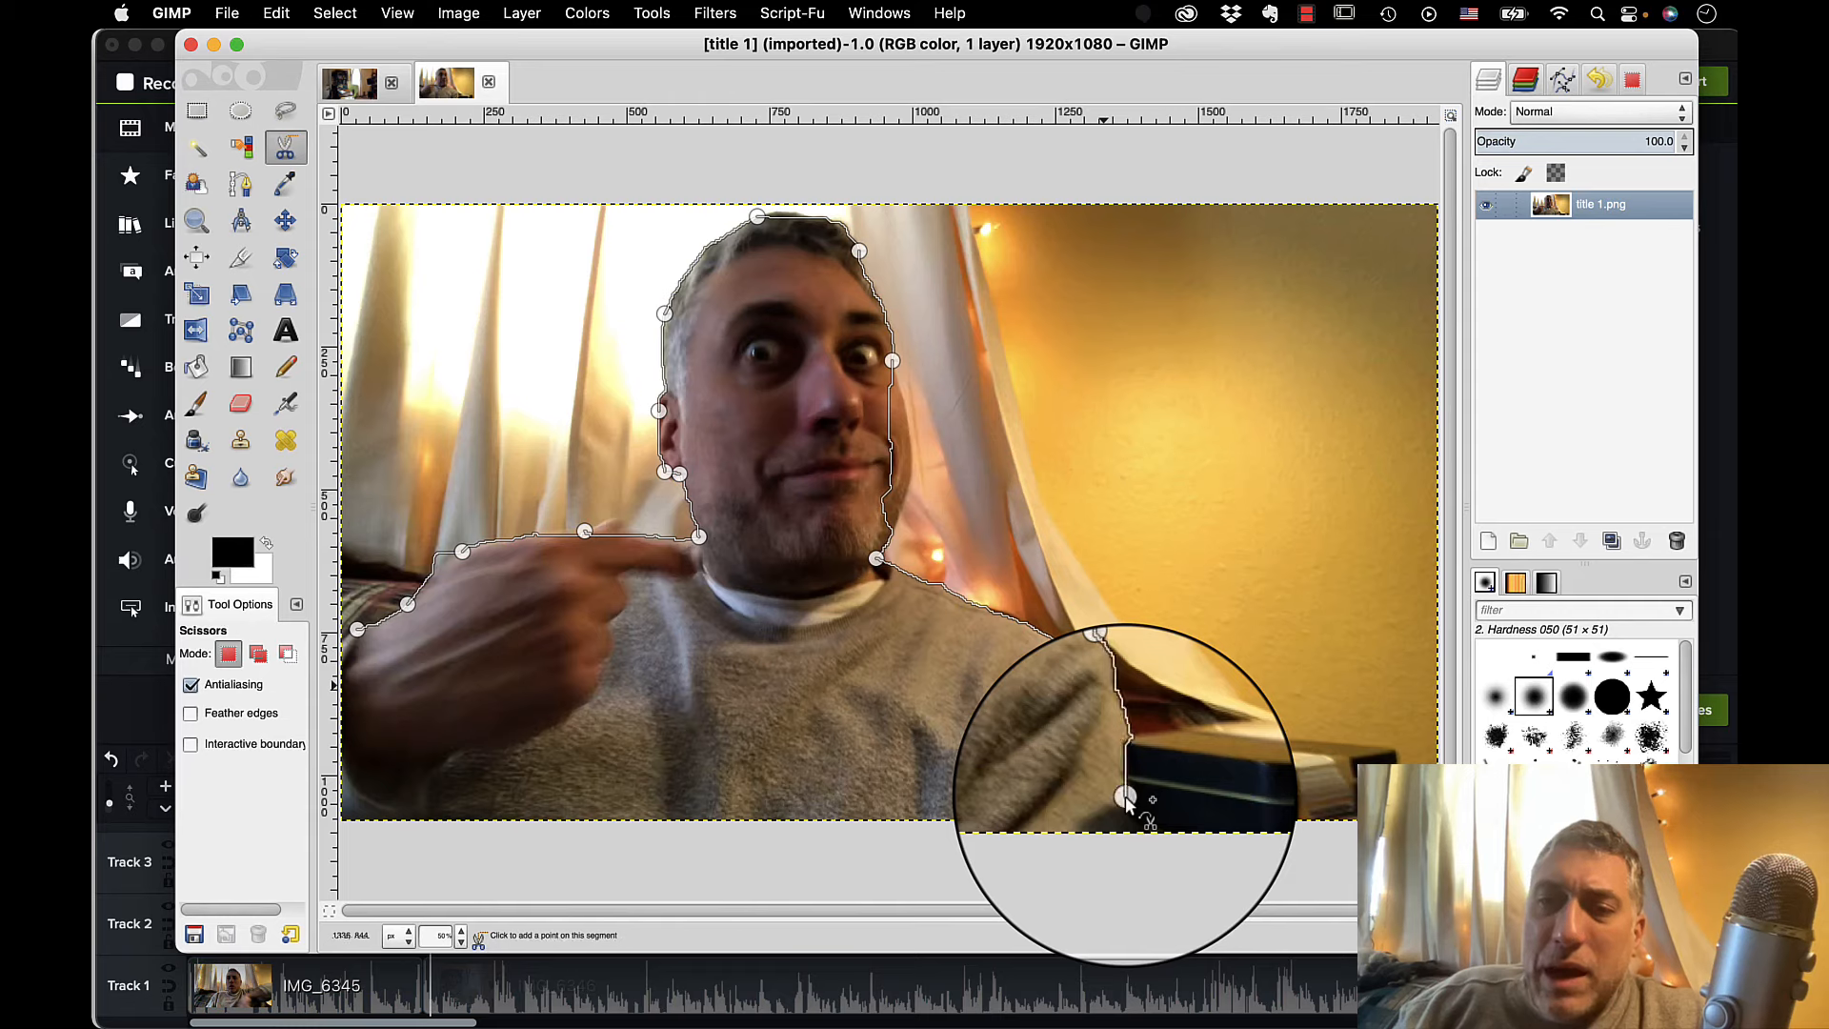
pyautogui.click(348, 798)
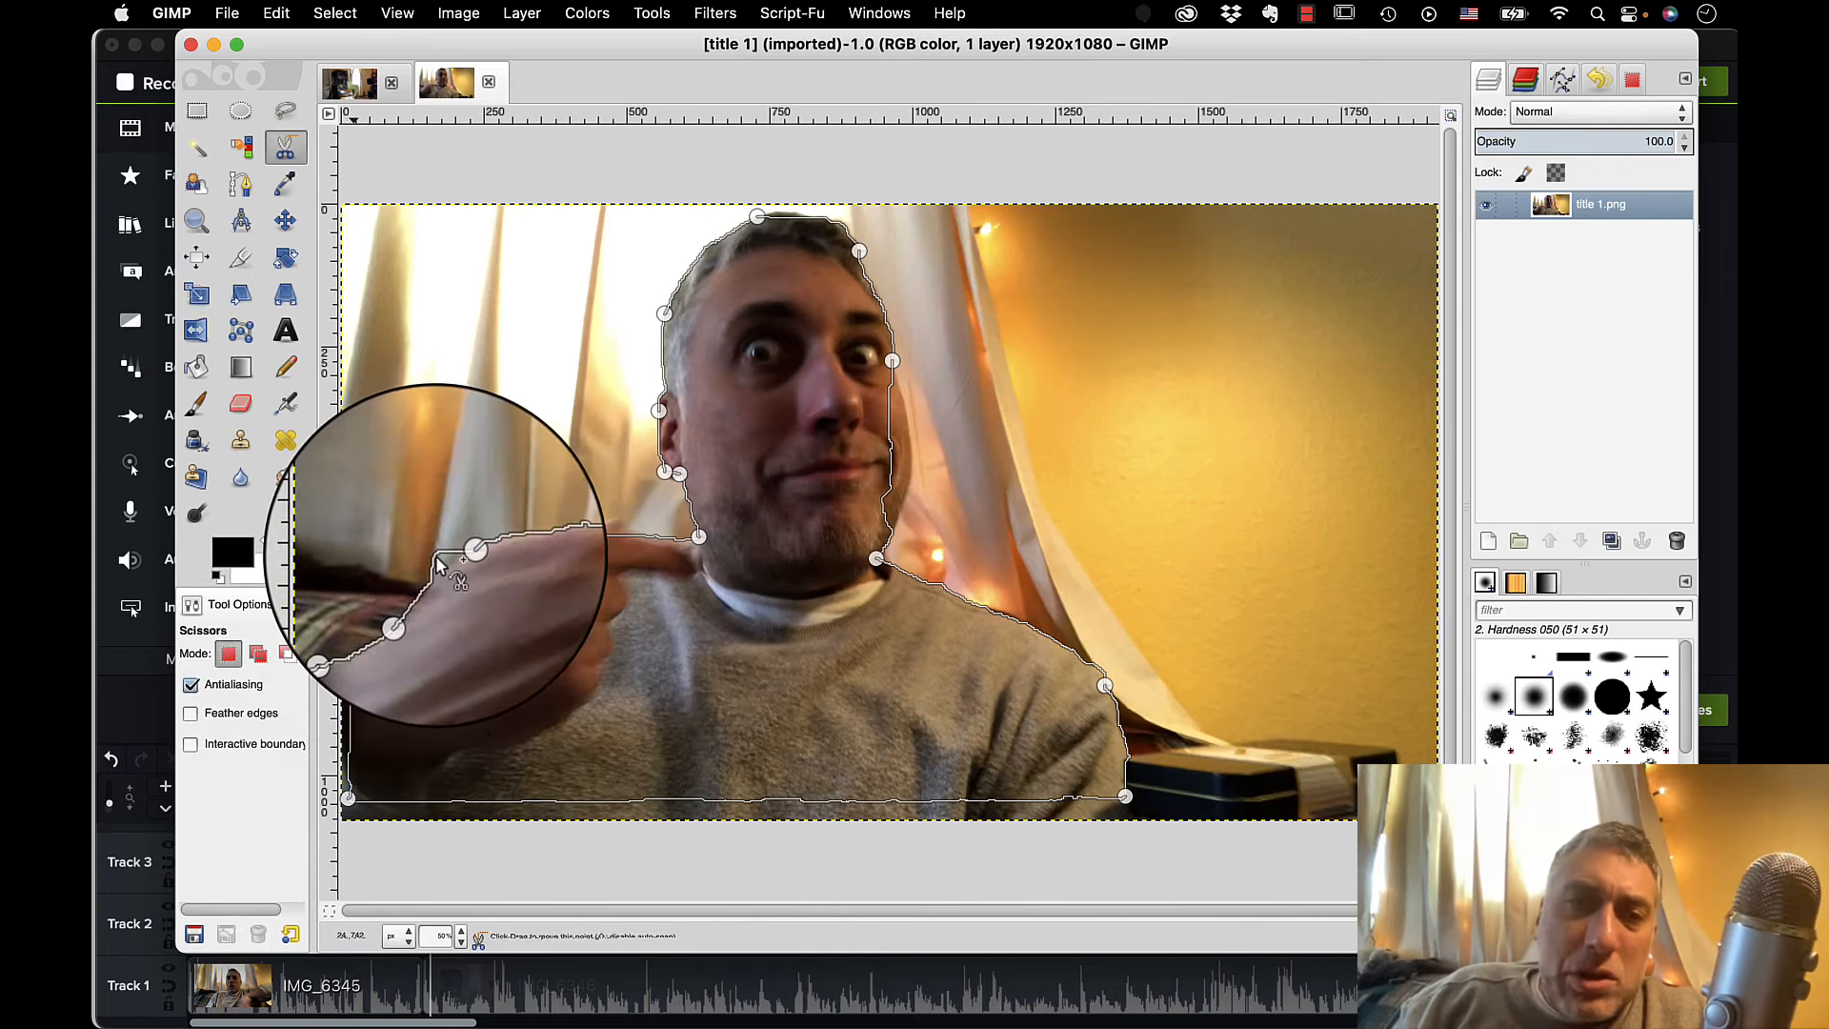
# Refine the scissors outline with extra points along the wrist, the pointing hand, the top of the hair and the cheek.
pyautogui.click(436, 555)
pyautogui.moveTo(442, 571); pyautogui.dragTo(444, 576)
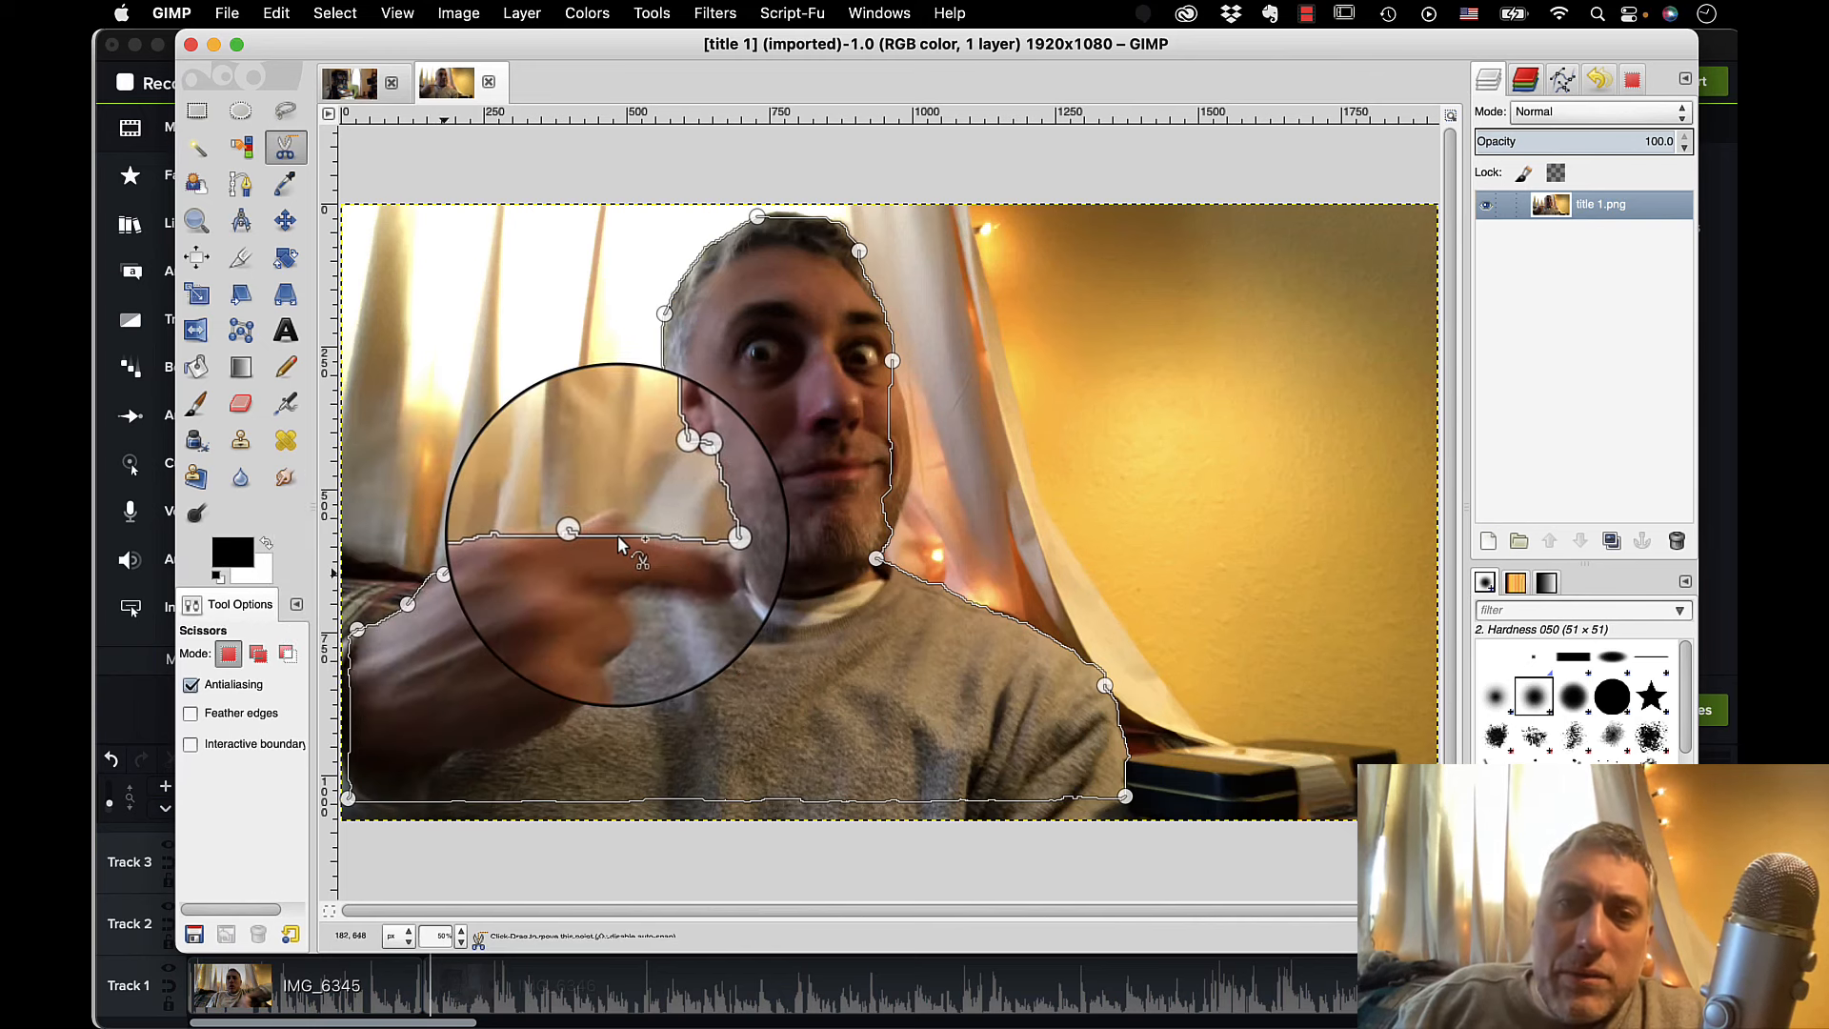
pyautogui.click(619, 542)
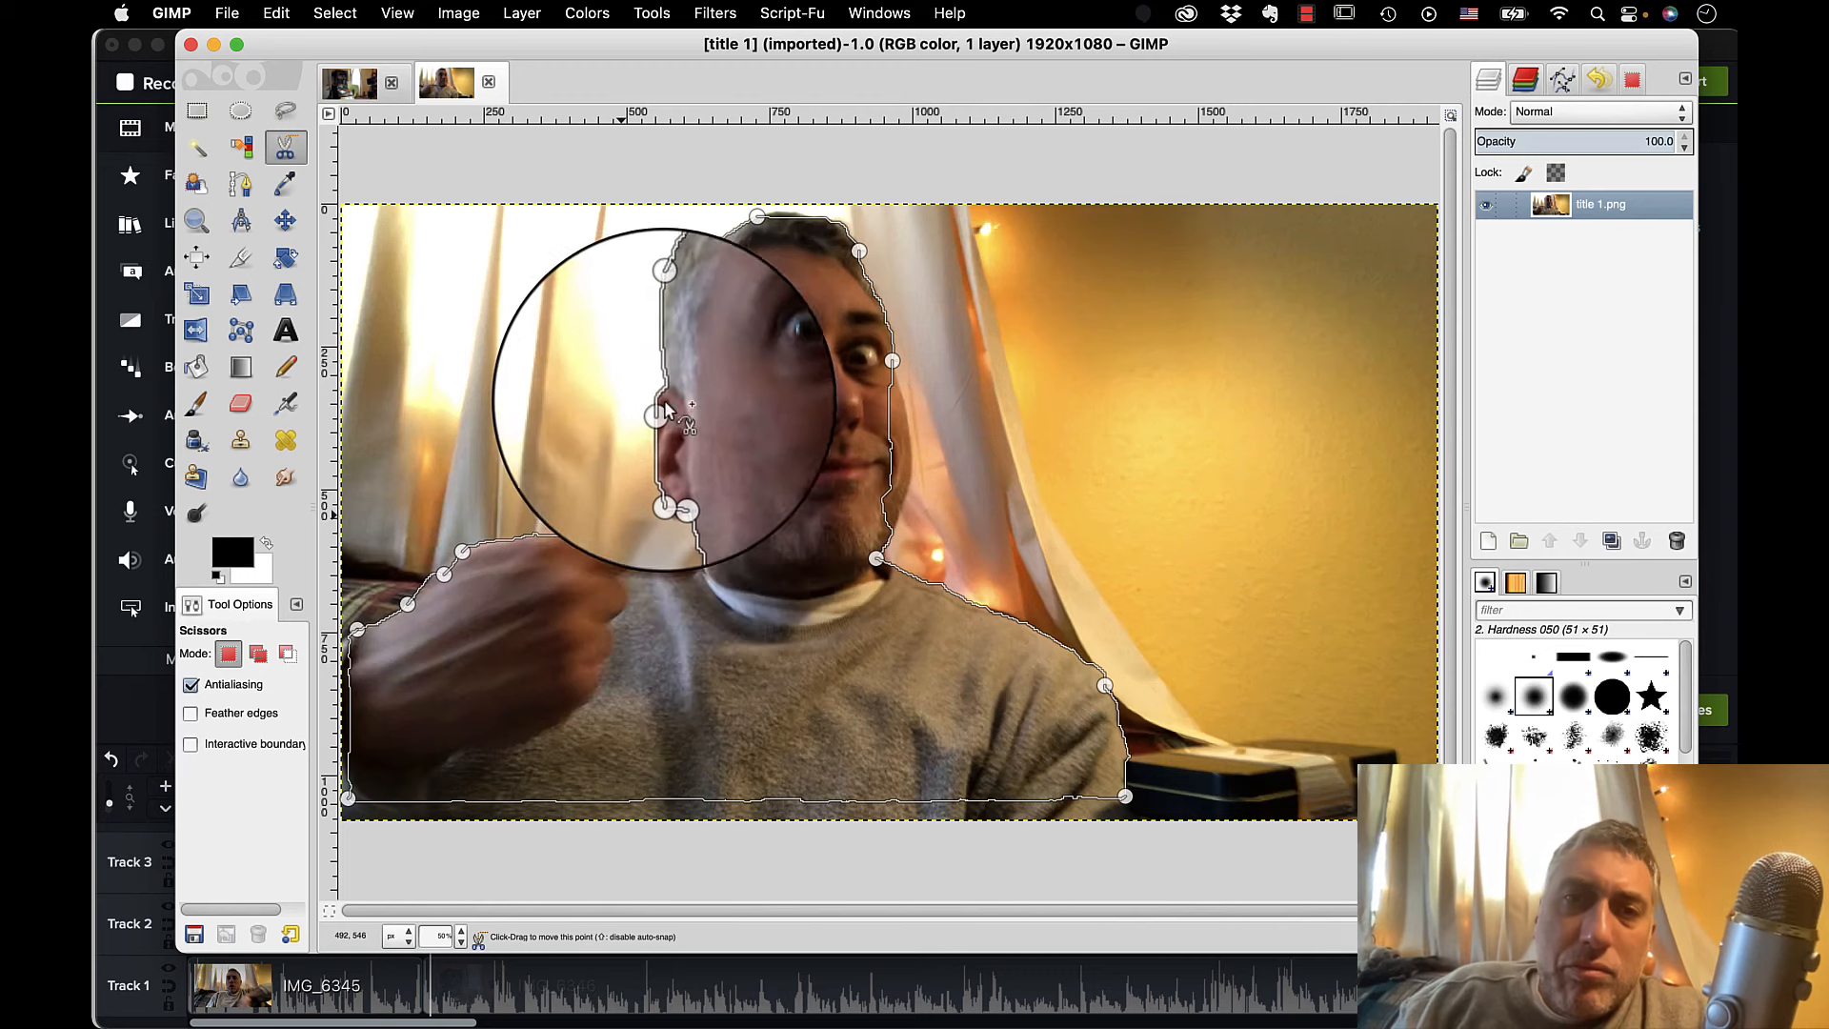
pyautogui.moveTo(677, 321)
pyautogui.mouseDown()
pyautogui.moveTo(791, 190)
pyautogui.moveTo(788, 221)
pyautogui.mouseUp()
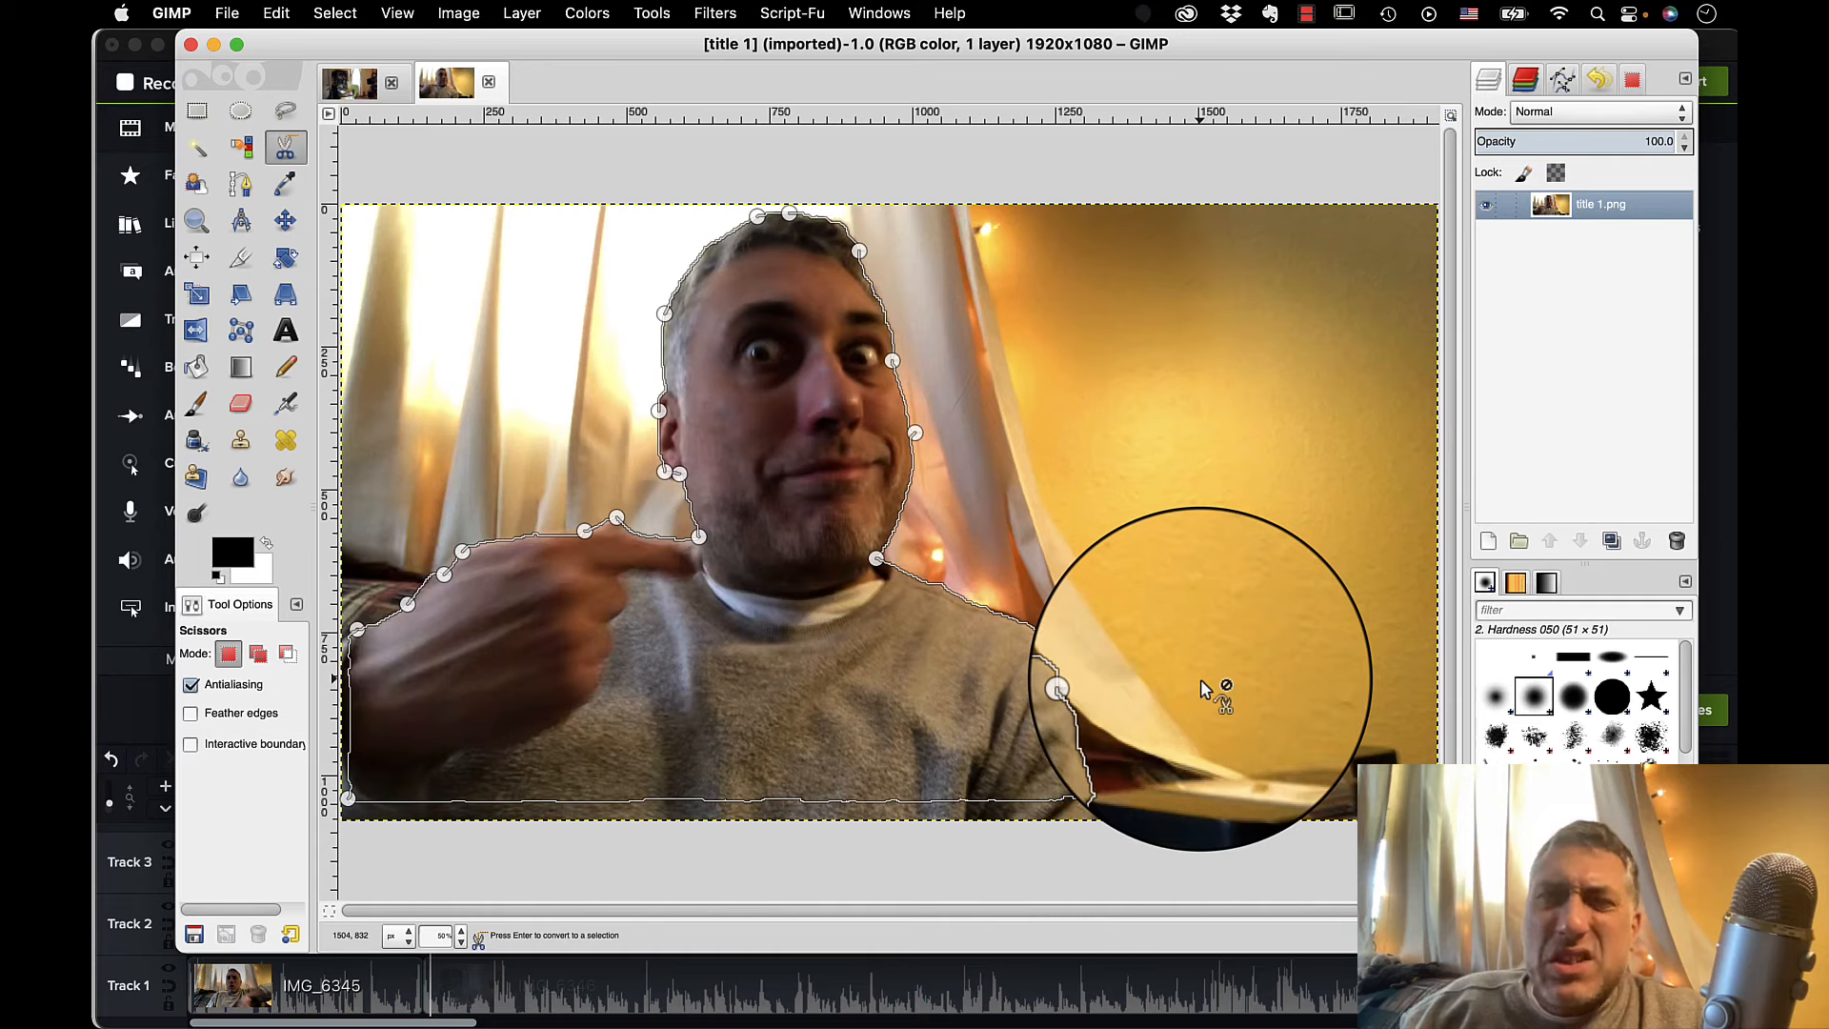
# Convert the outline to a selection and copy the man from title 1 into the title 2 image.
pyautogui.press('Return')
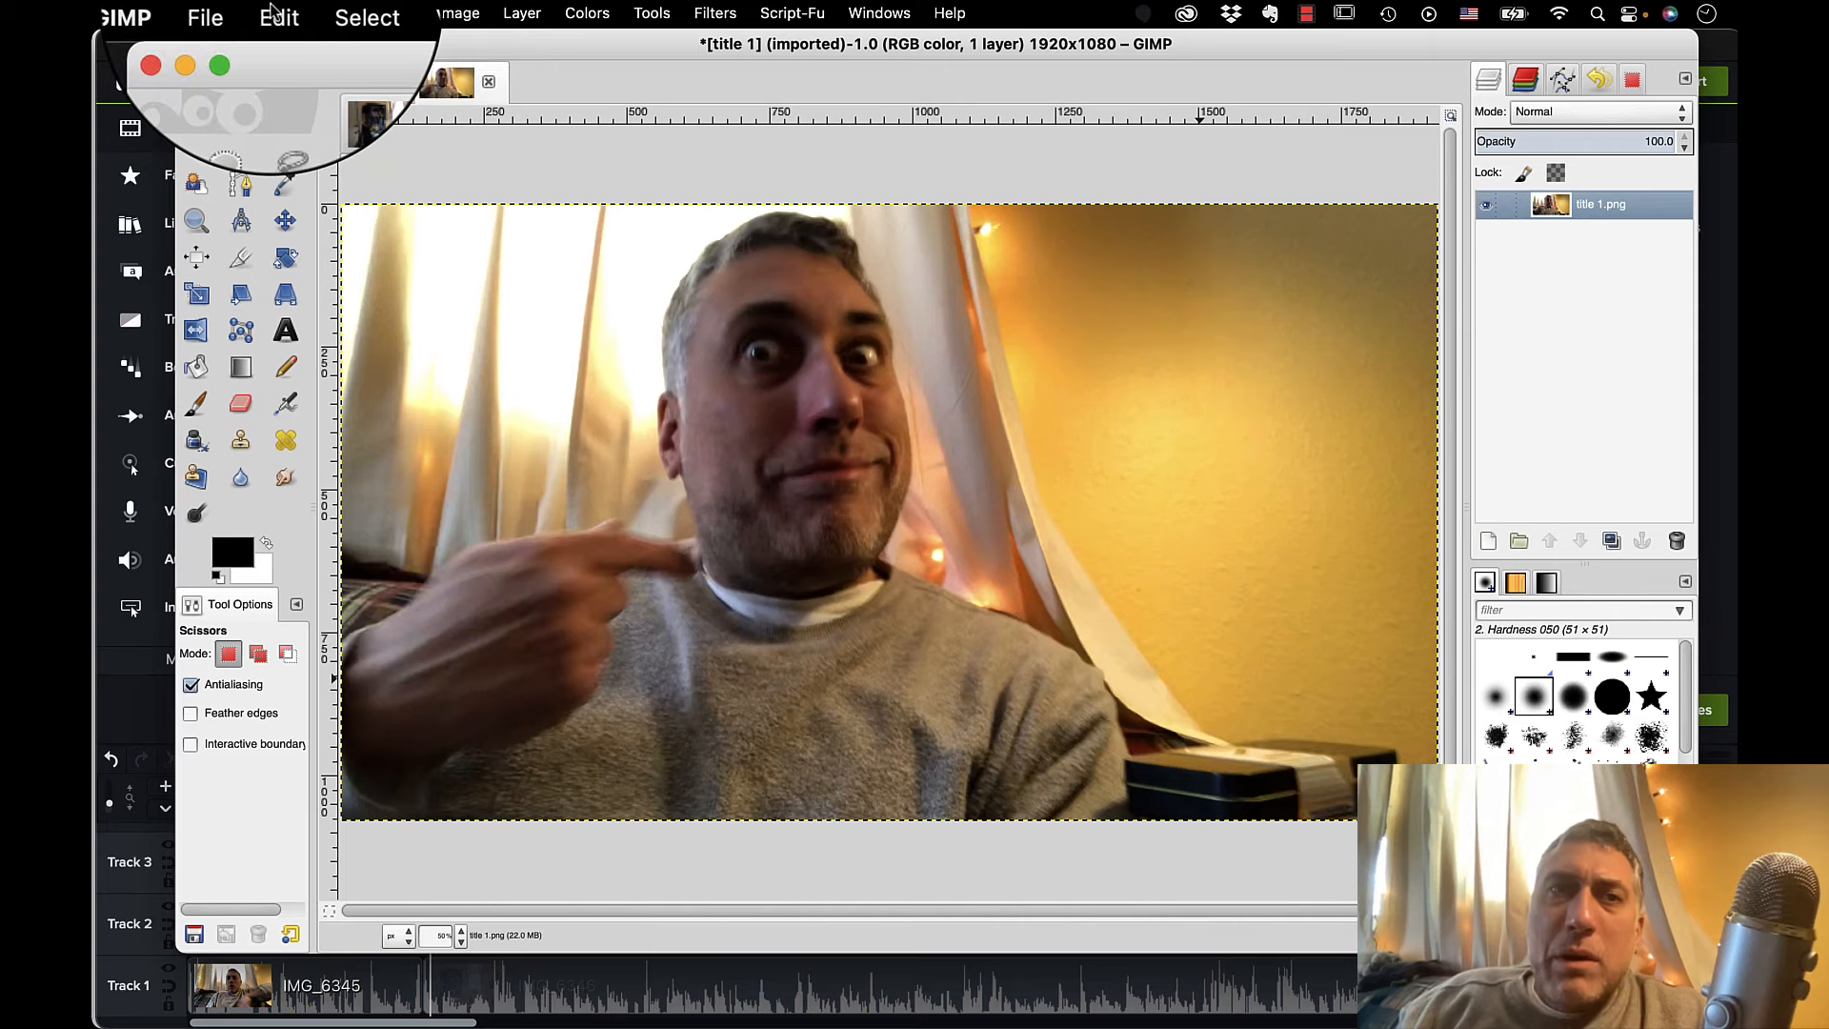
pyautogui.click(277, 13)
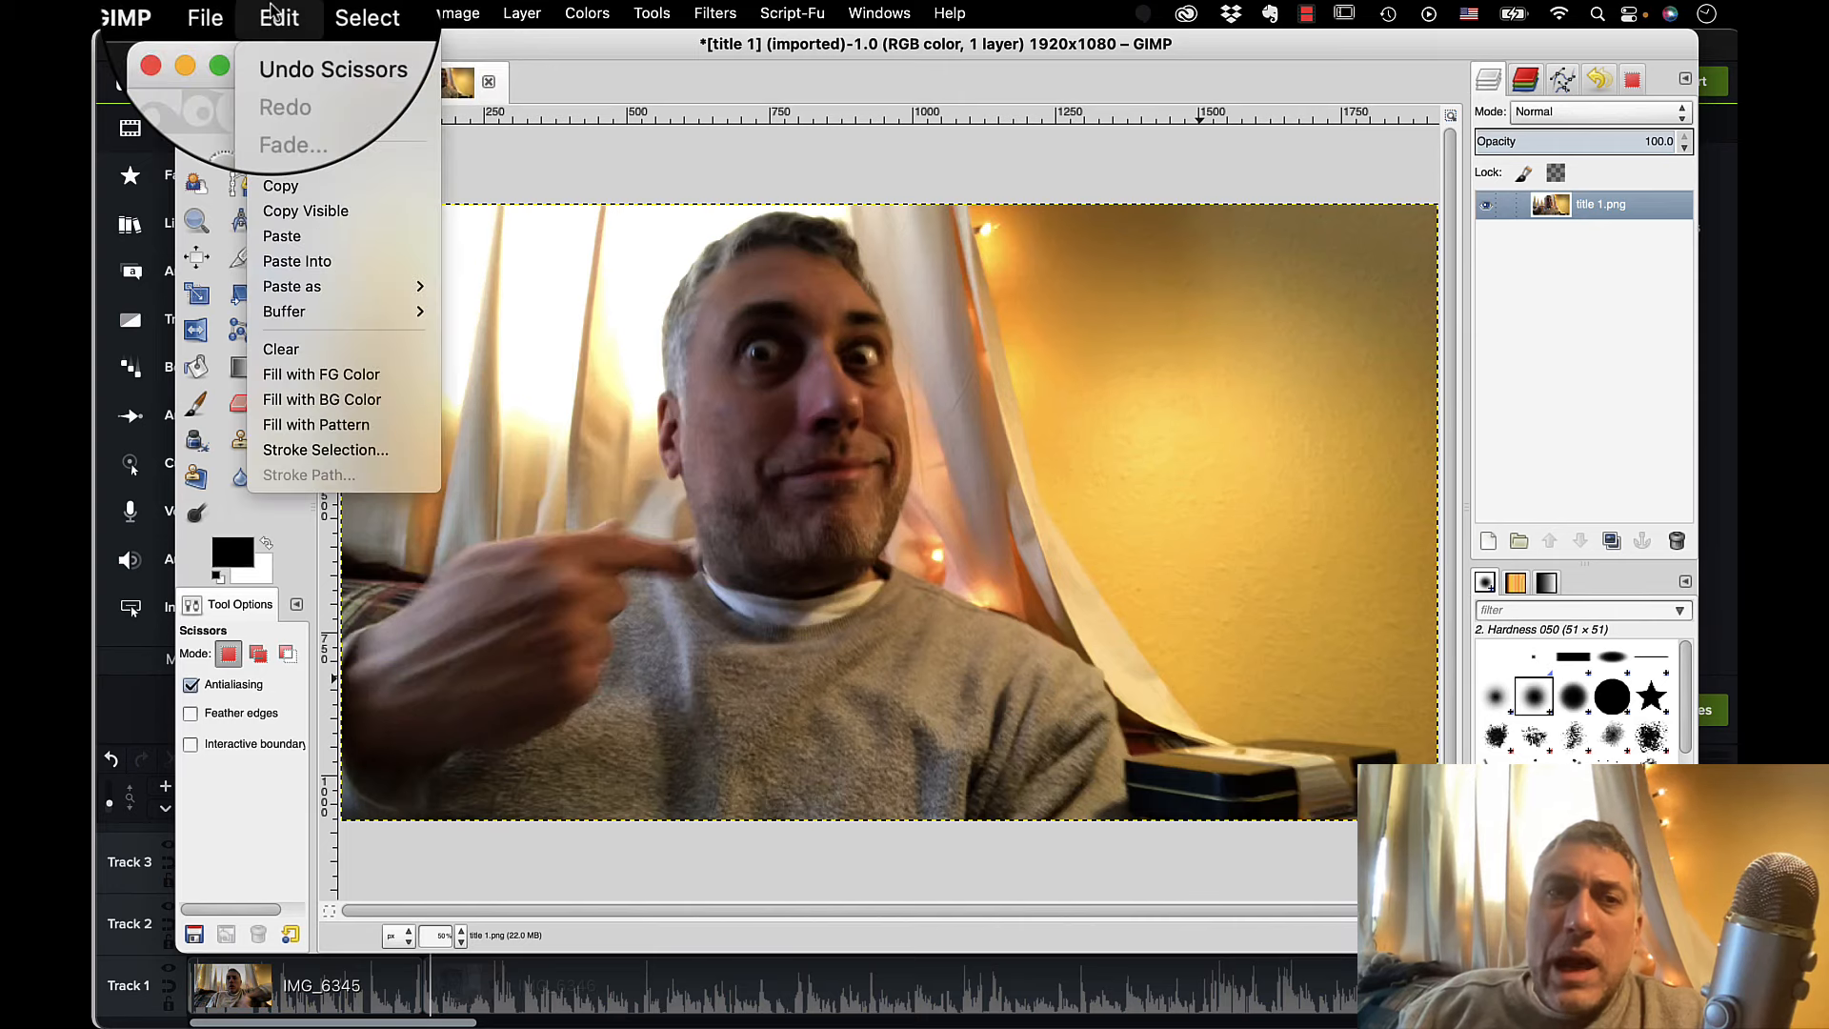
pyautogui.click(314, 186)
pyautogui.click(347, 88)
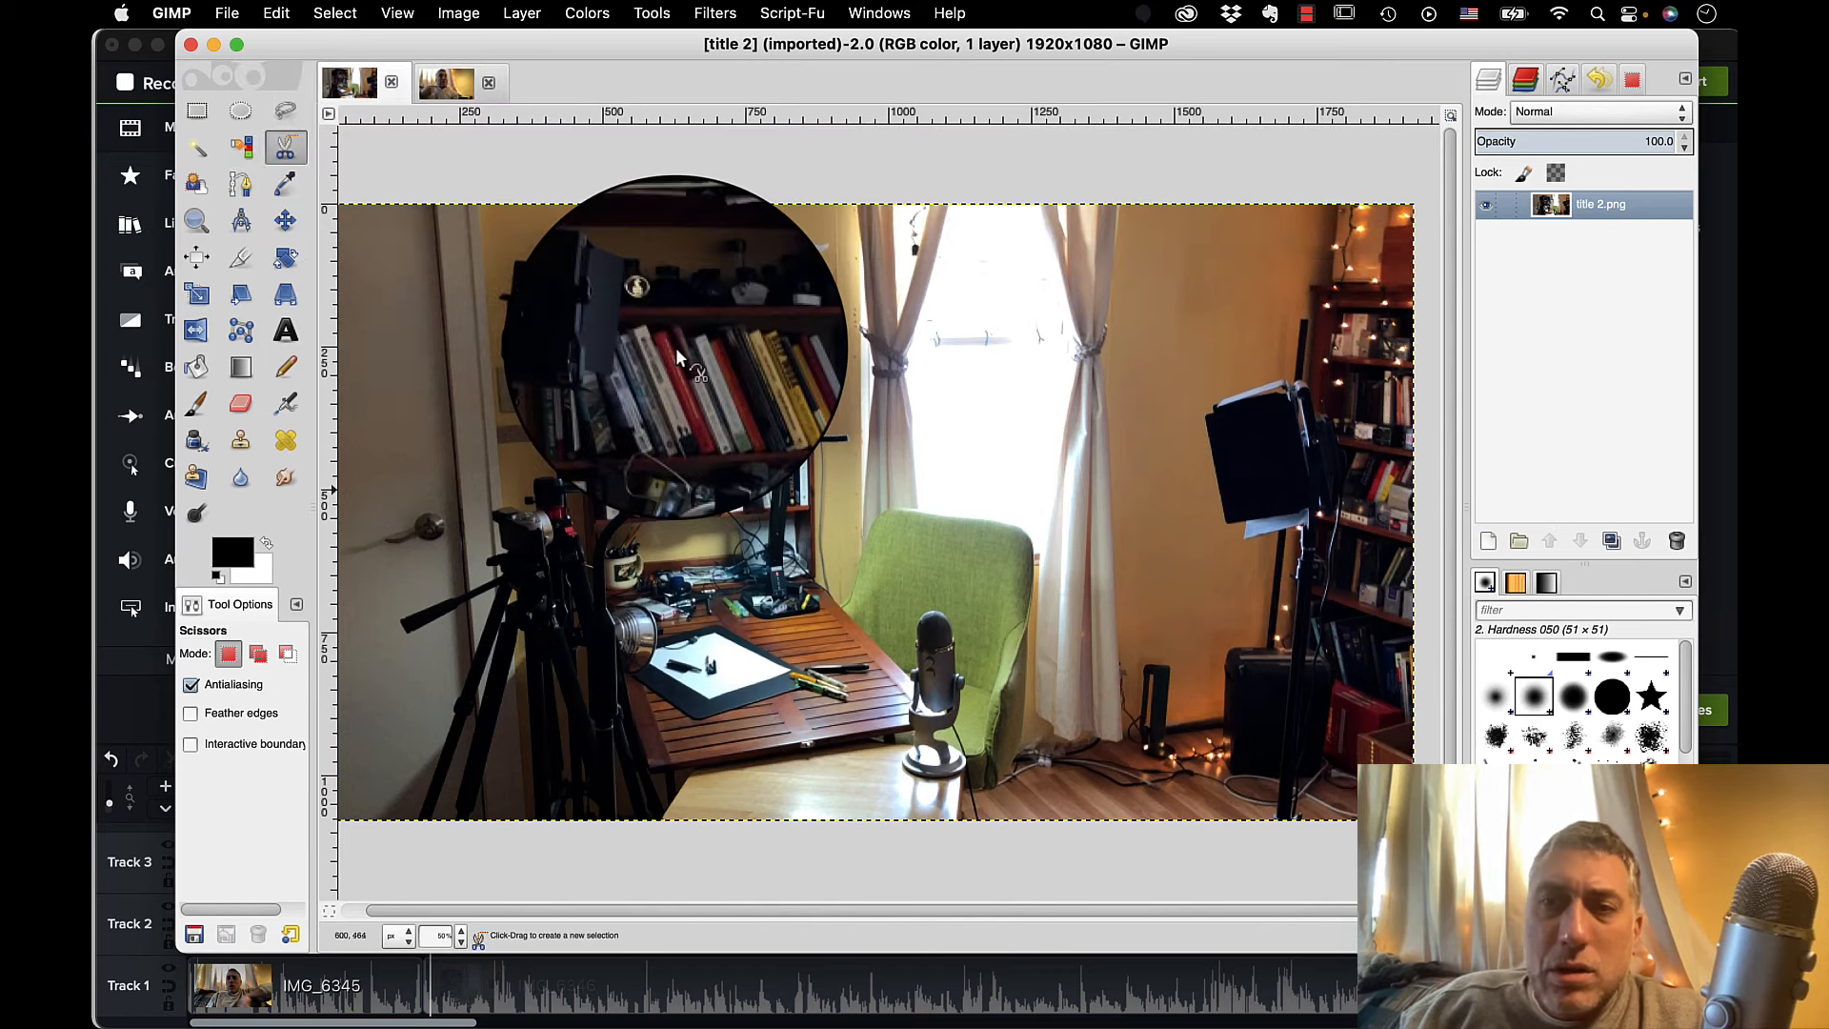
pyautogui.click(277, 12)
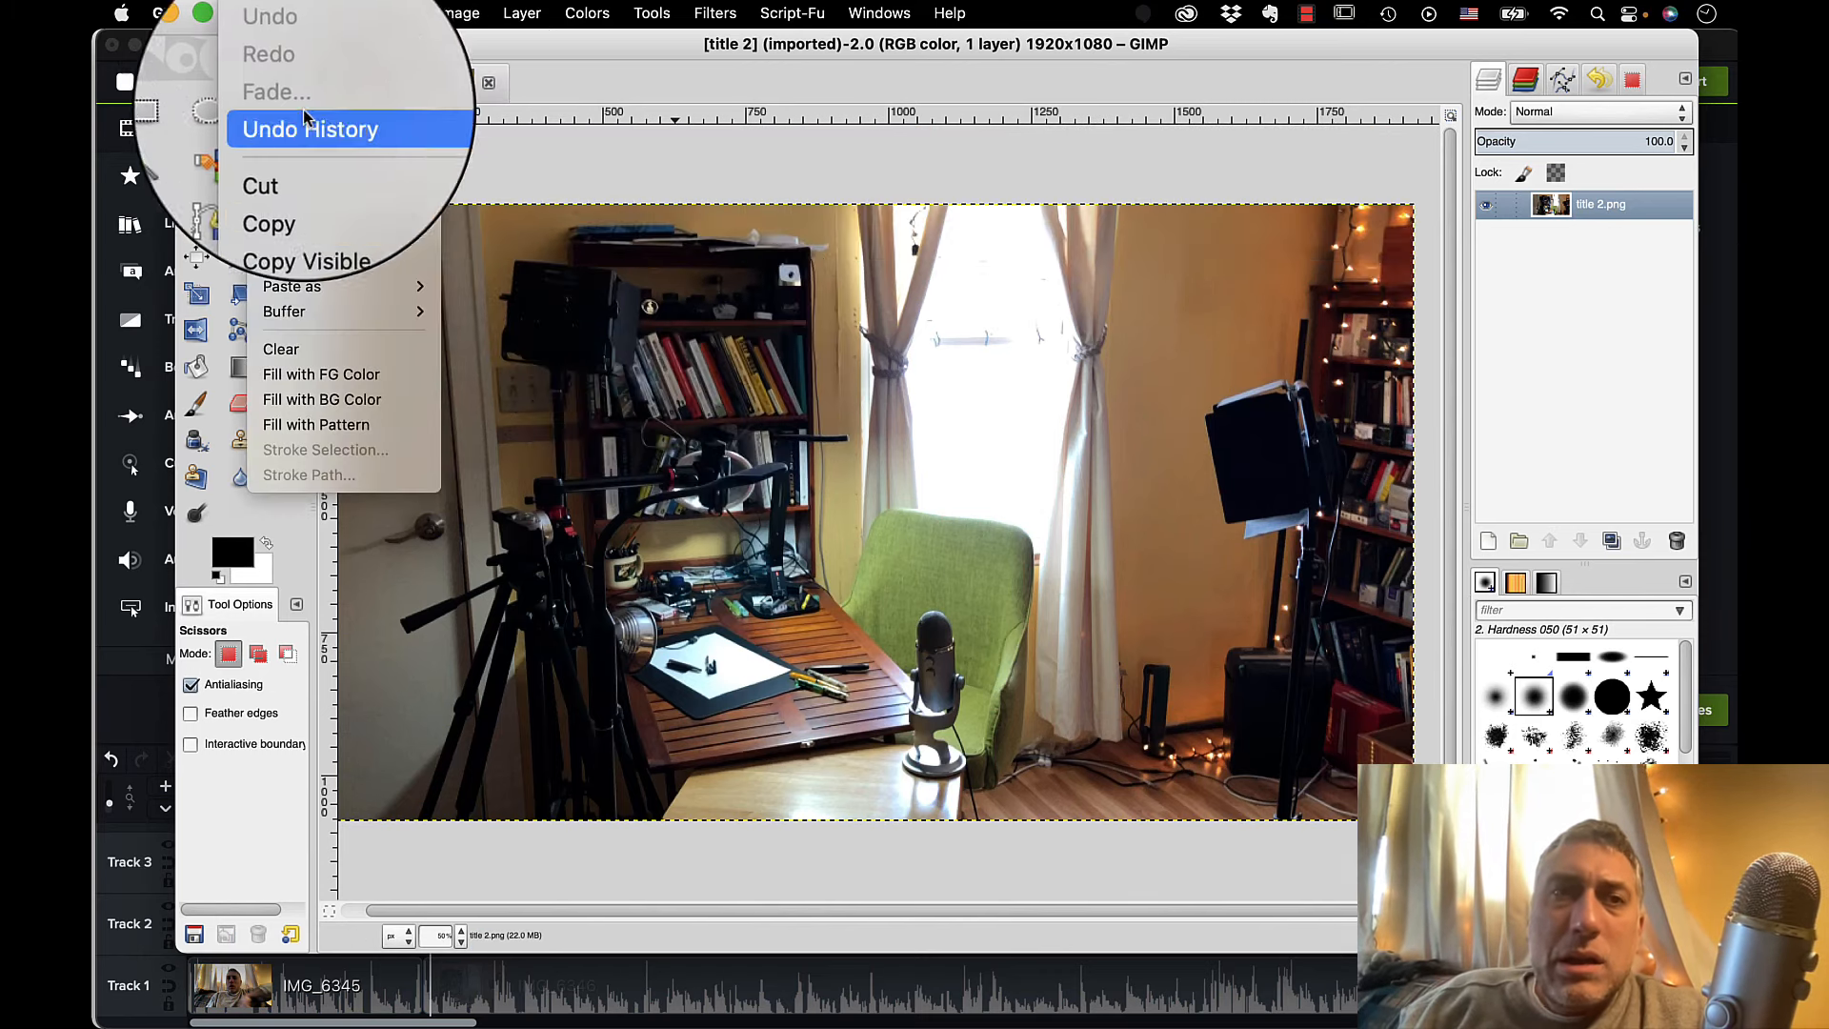
pyautogui.click(307, 245)
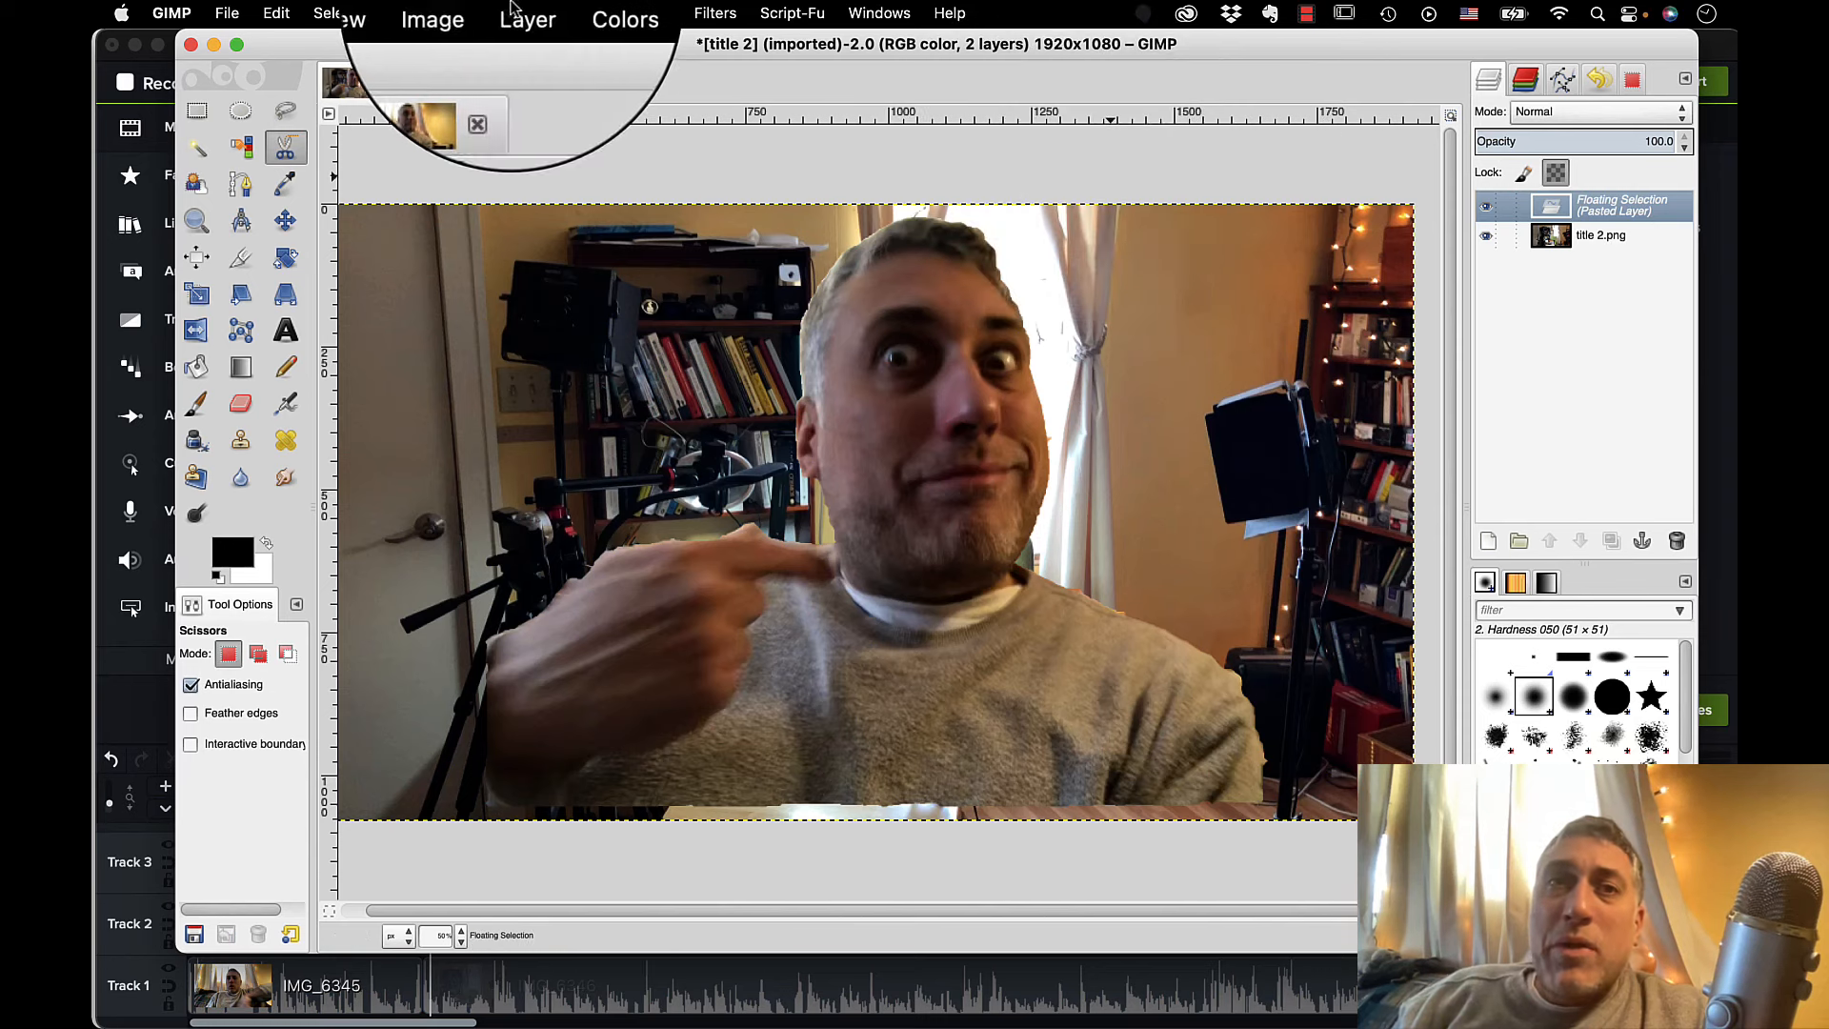
# Fit the pasted layer to the image size and scale it down proportionally, using percent as the unit.
pyautogui.click(522, 12)
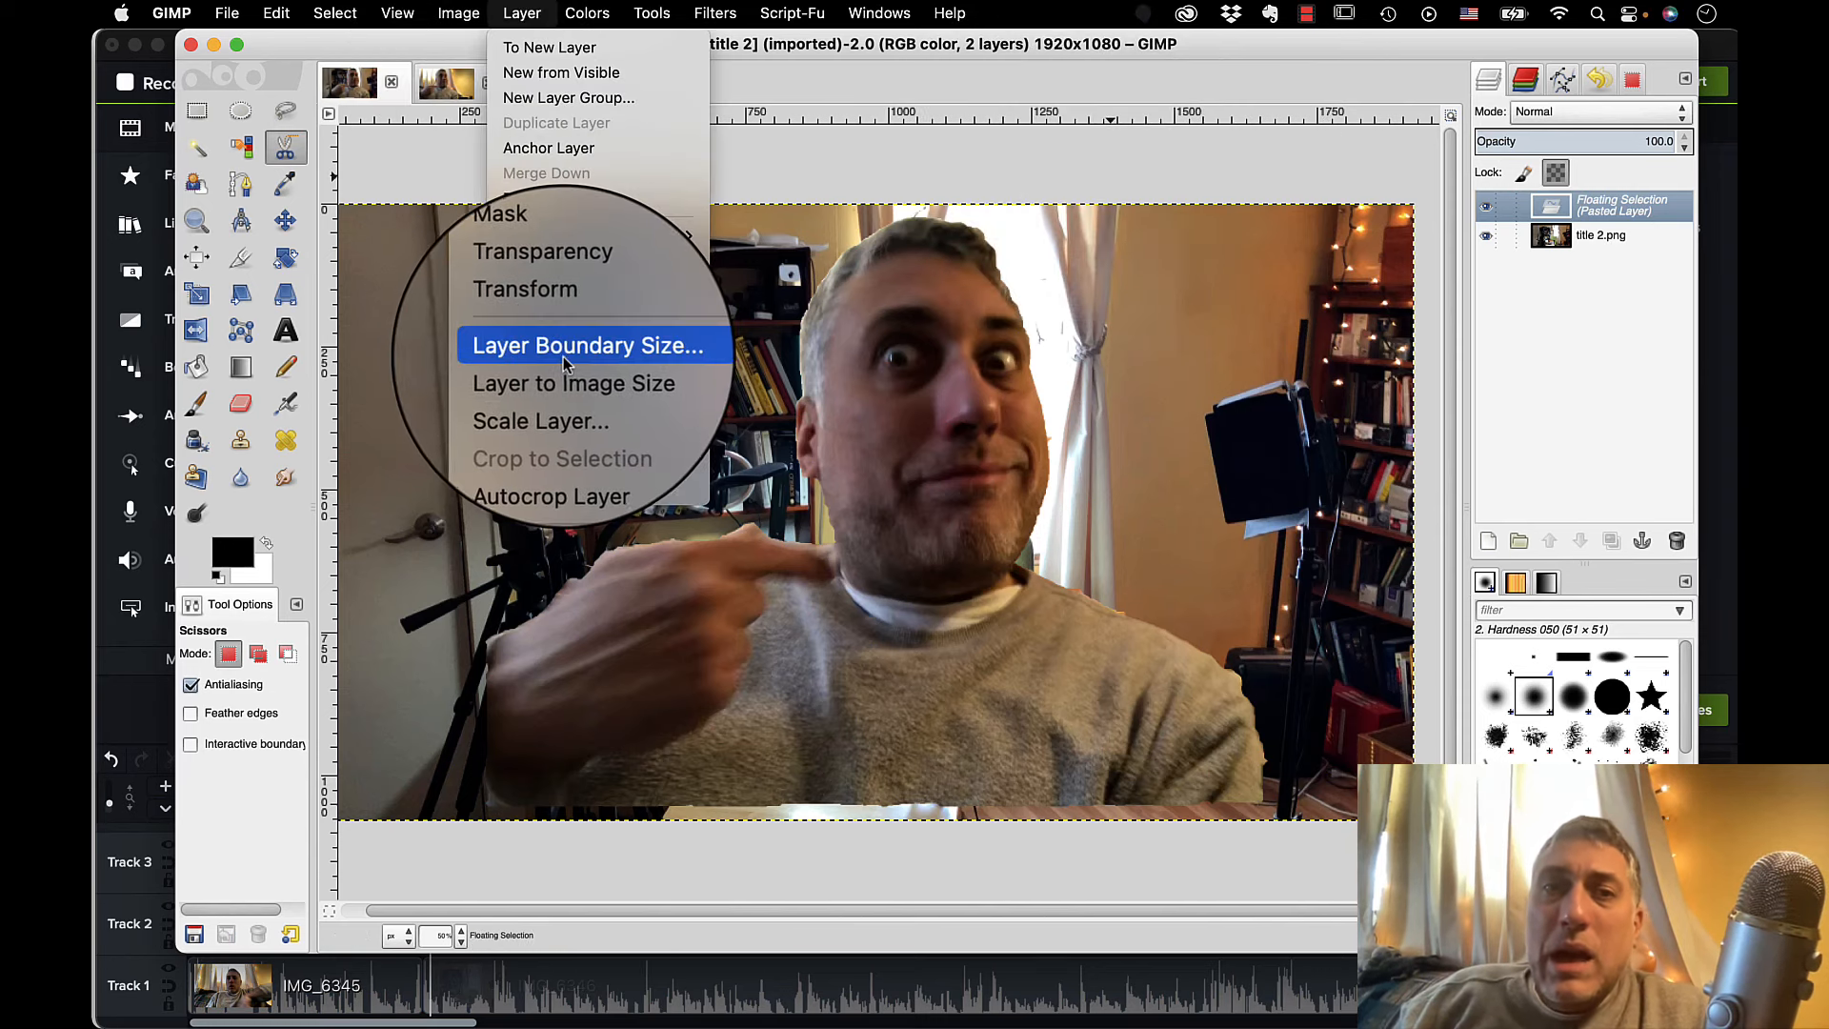
pyautogui.click(562, 383)
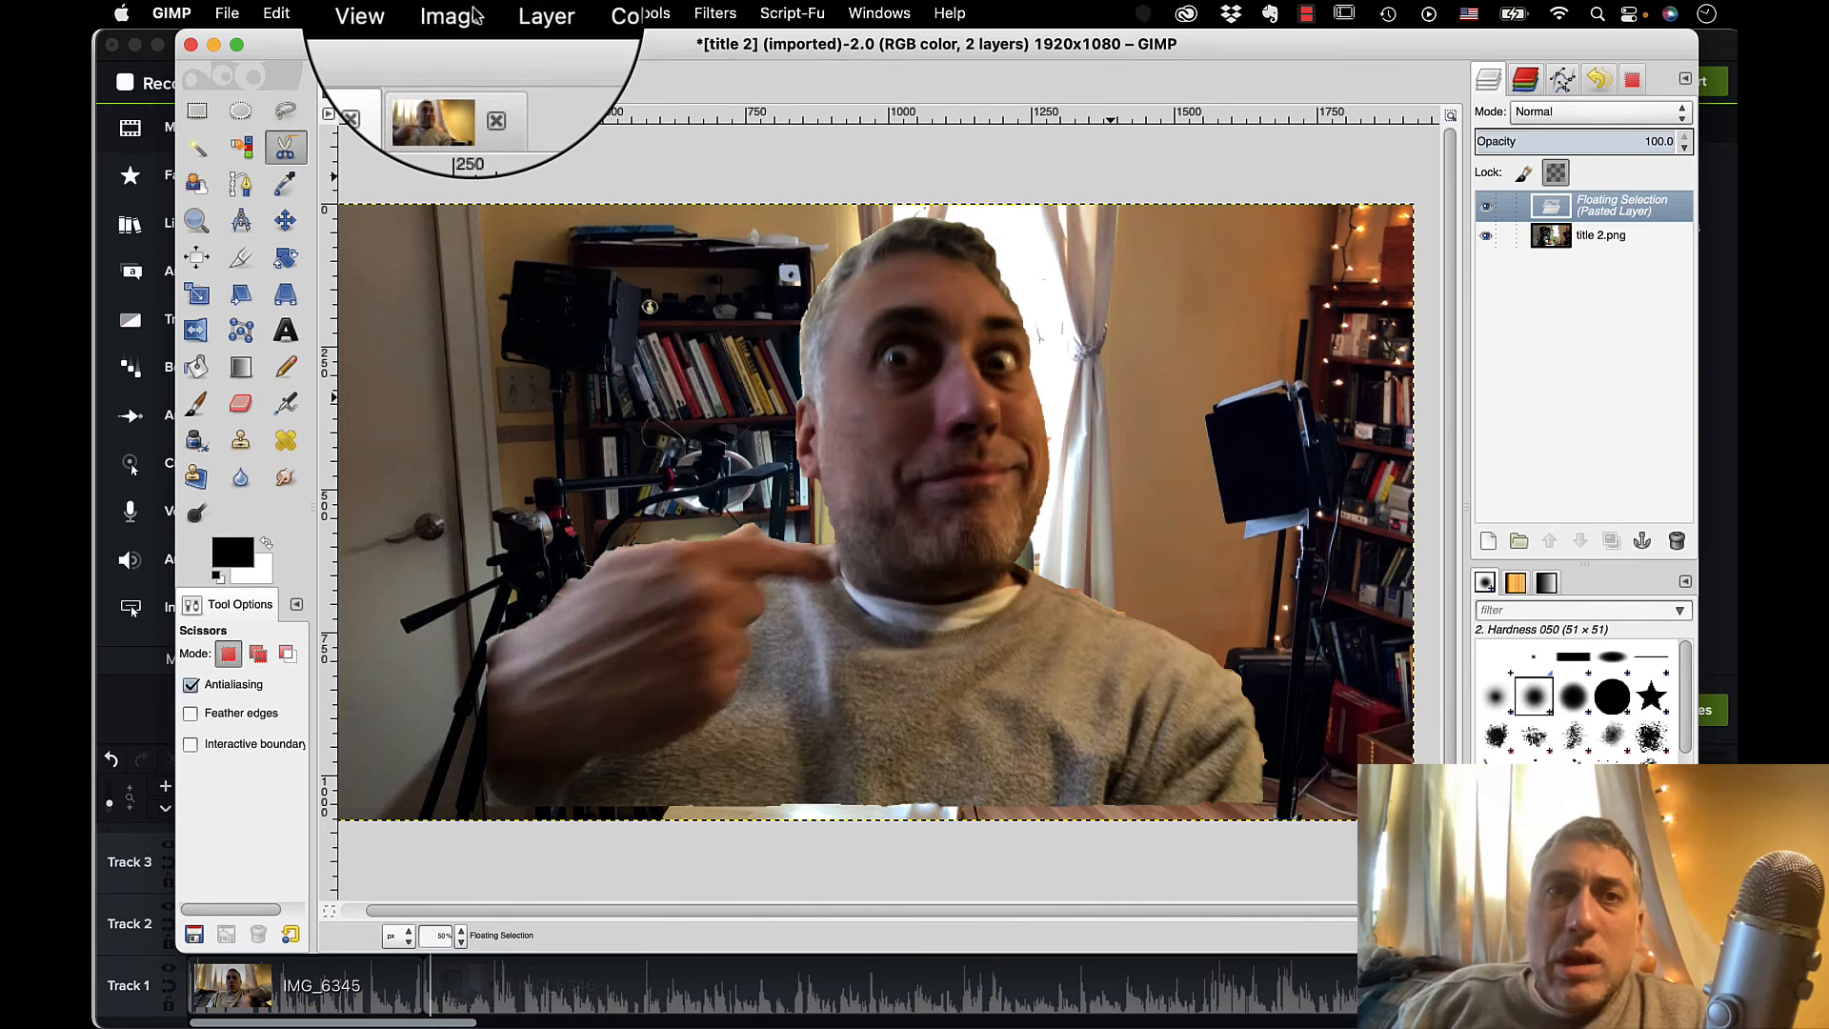
pyautogui.click(444, 13)
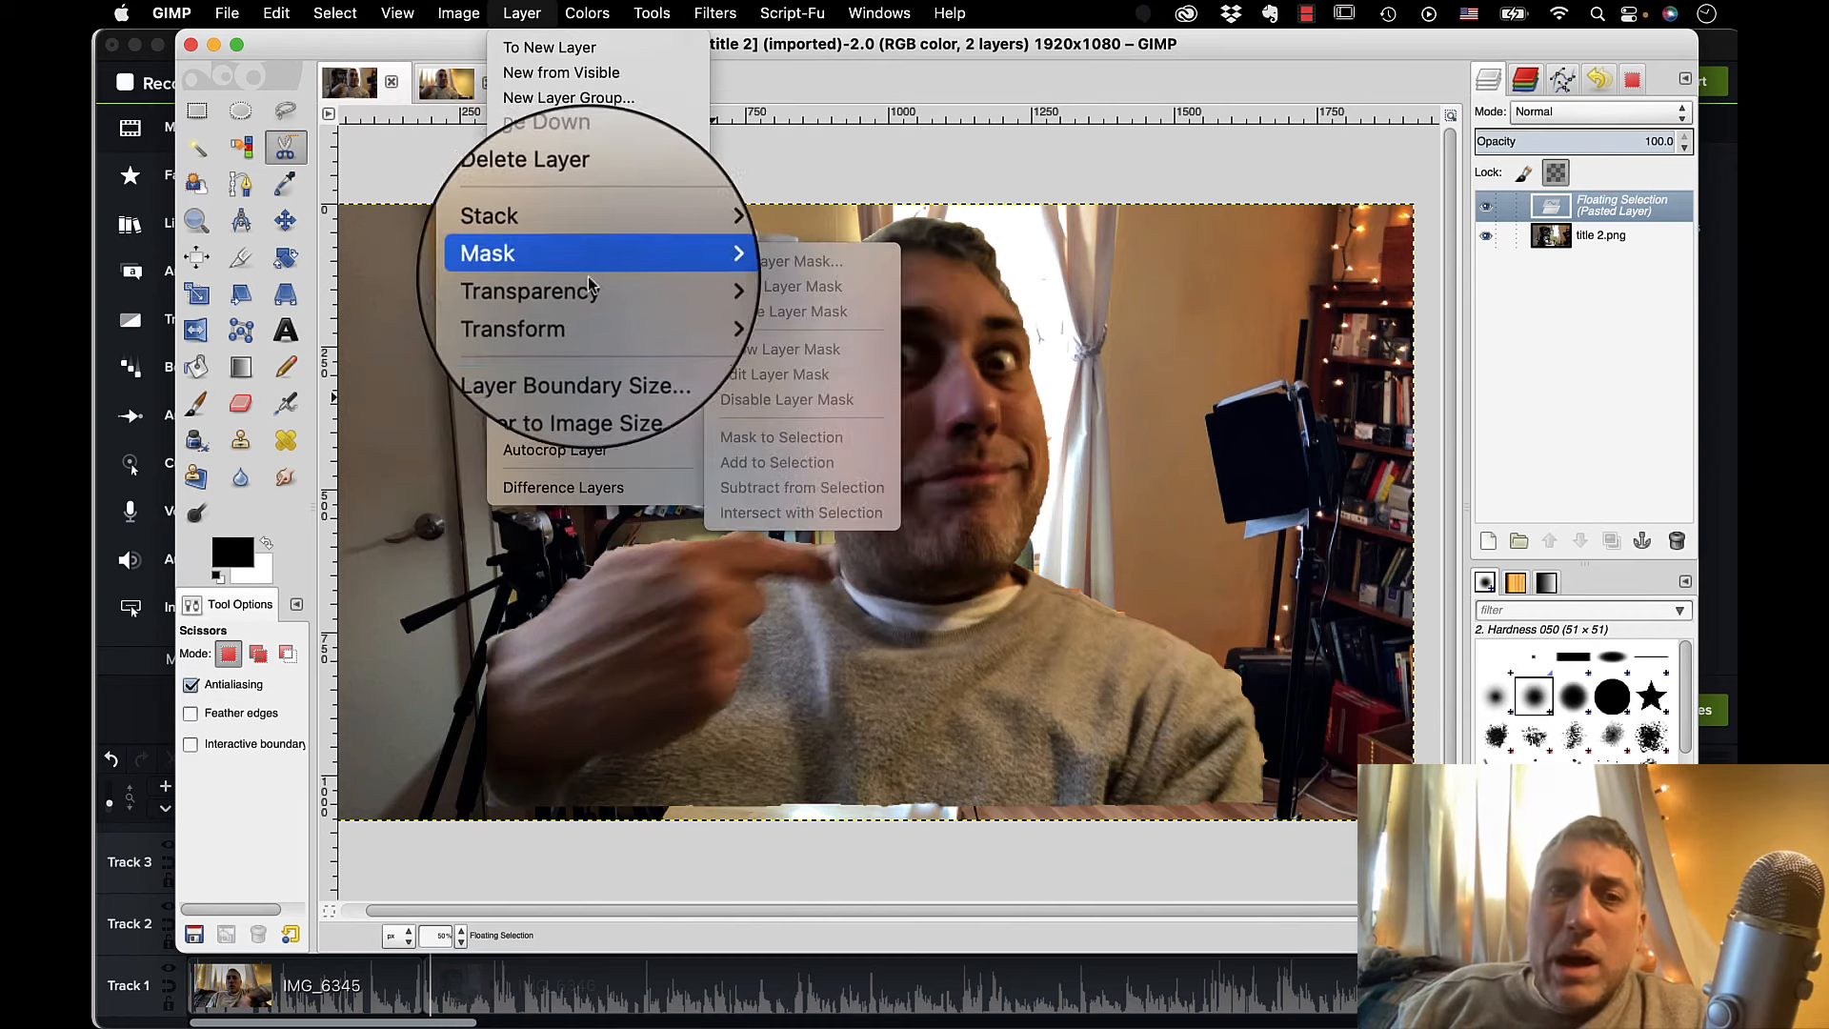
pyautogui.click(587, 407)
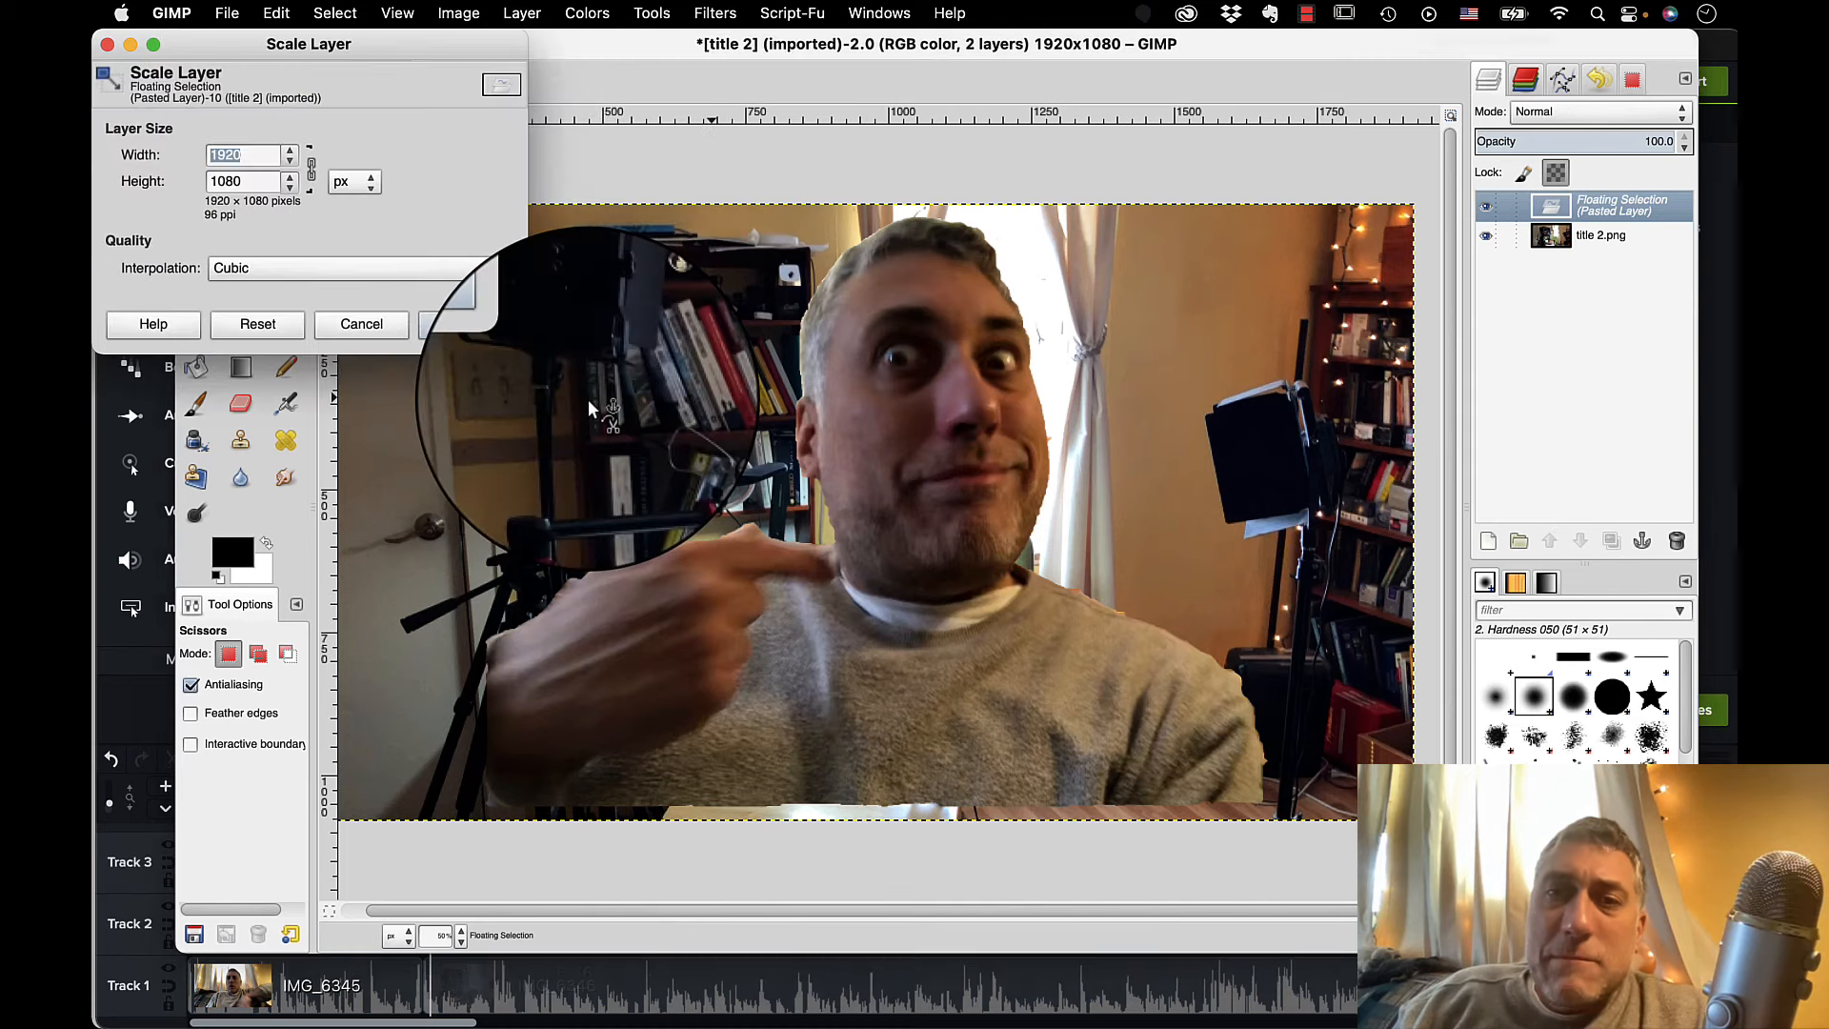
pyautogui.click(372, 185)
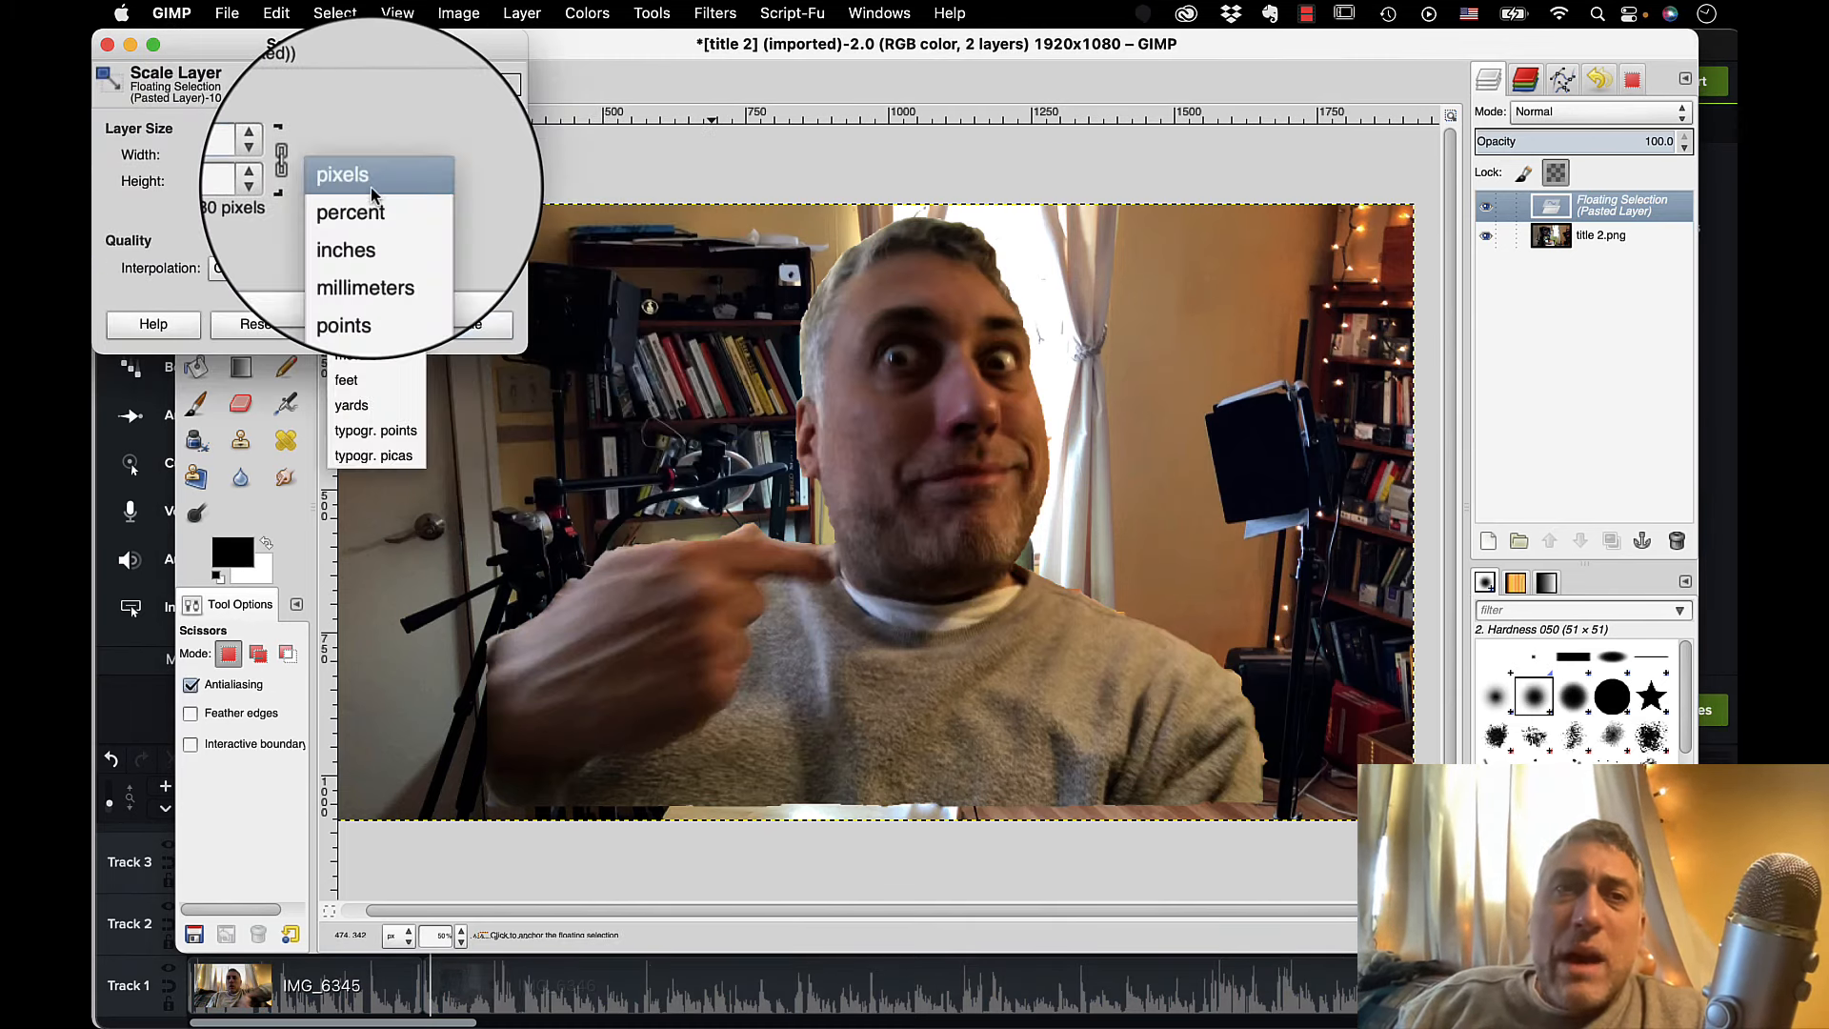
pyautogui.click(367, 211)
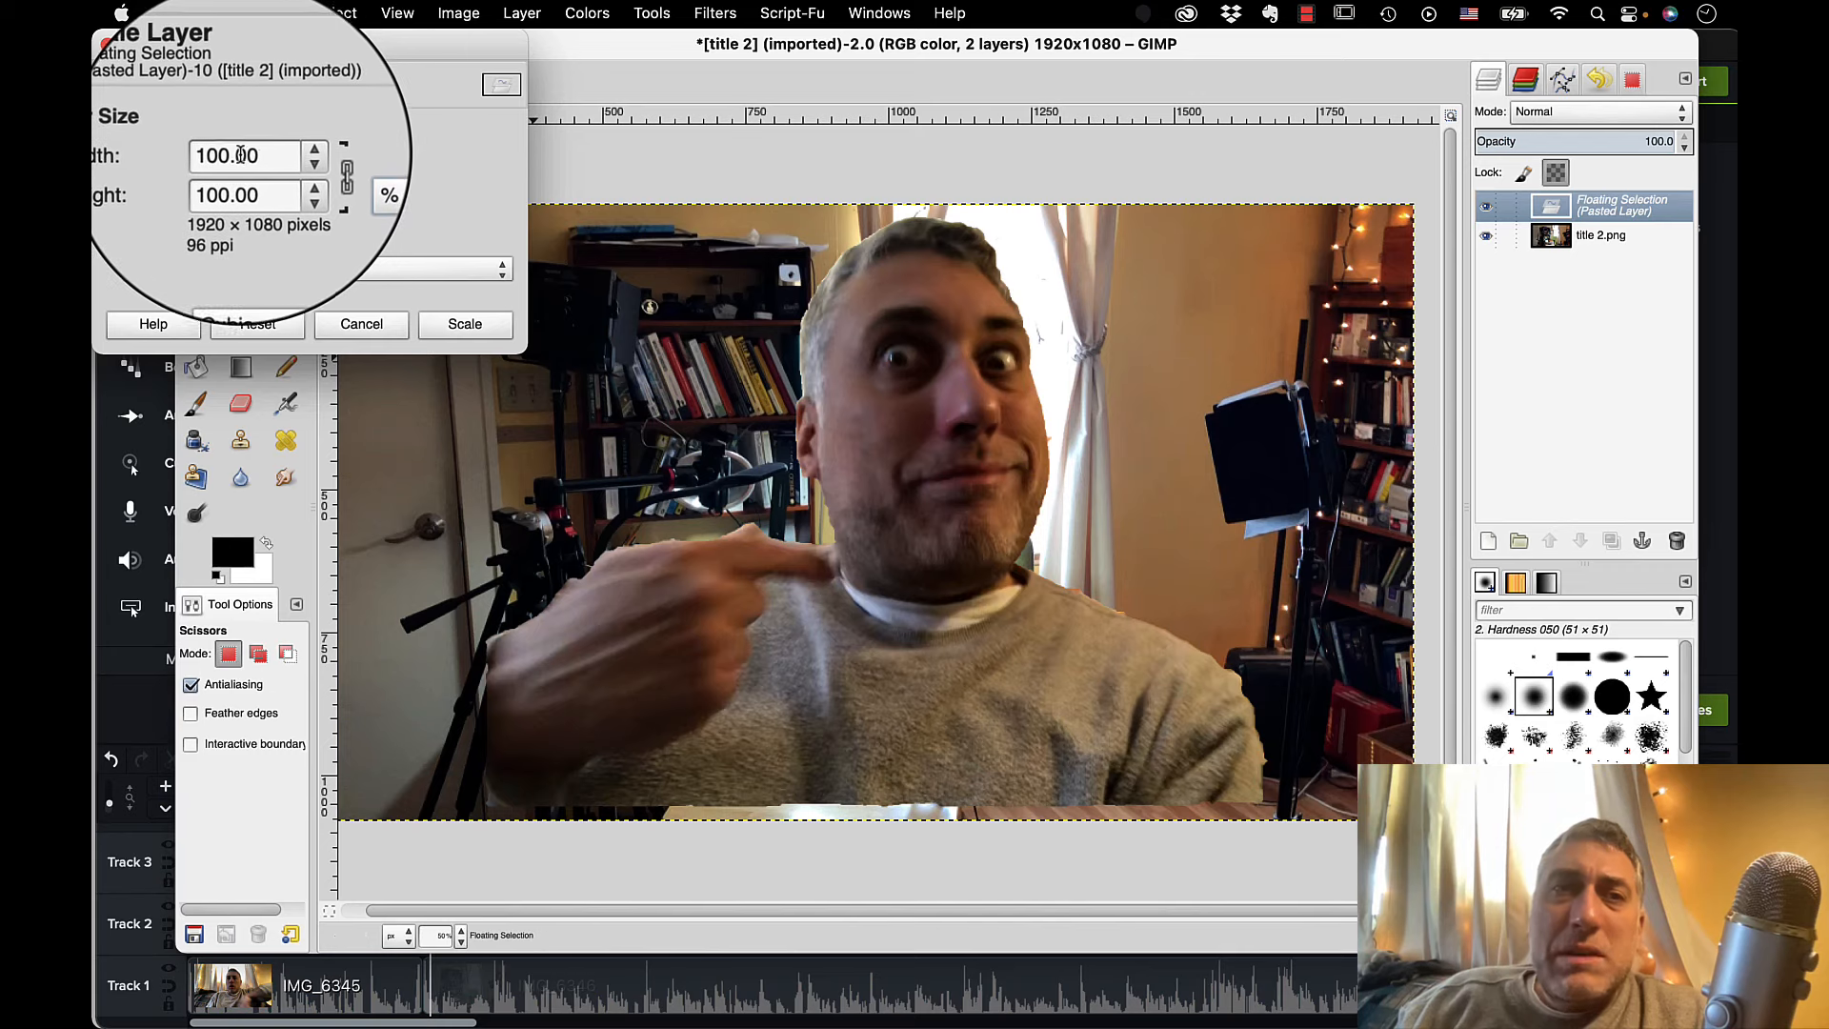
pyautogui.doubleClick(241, 155)
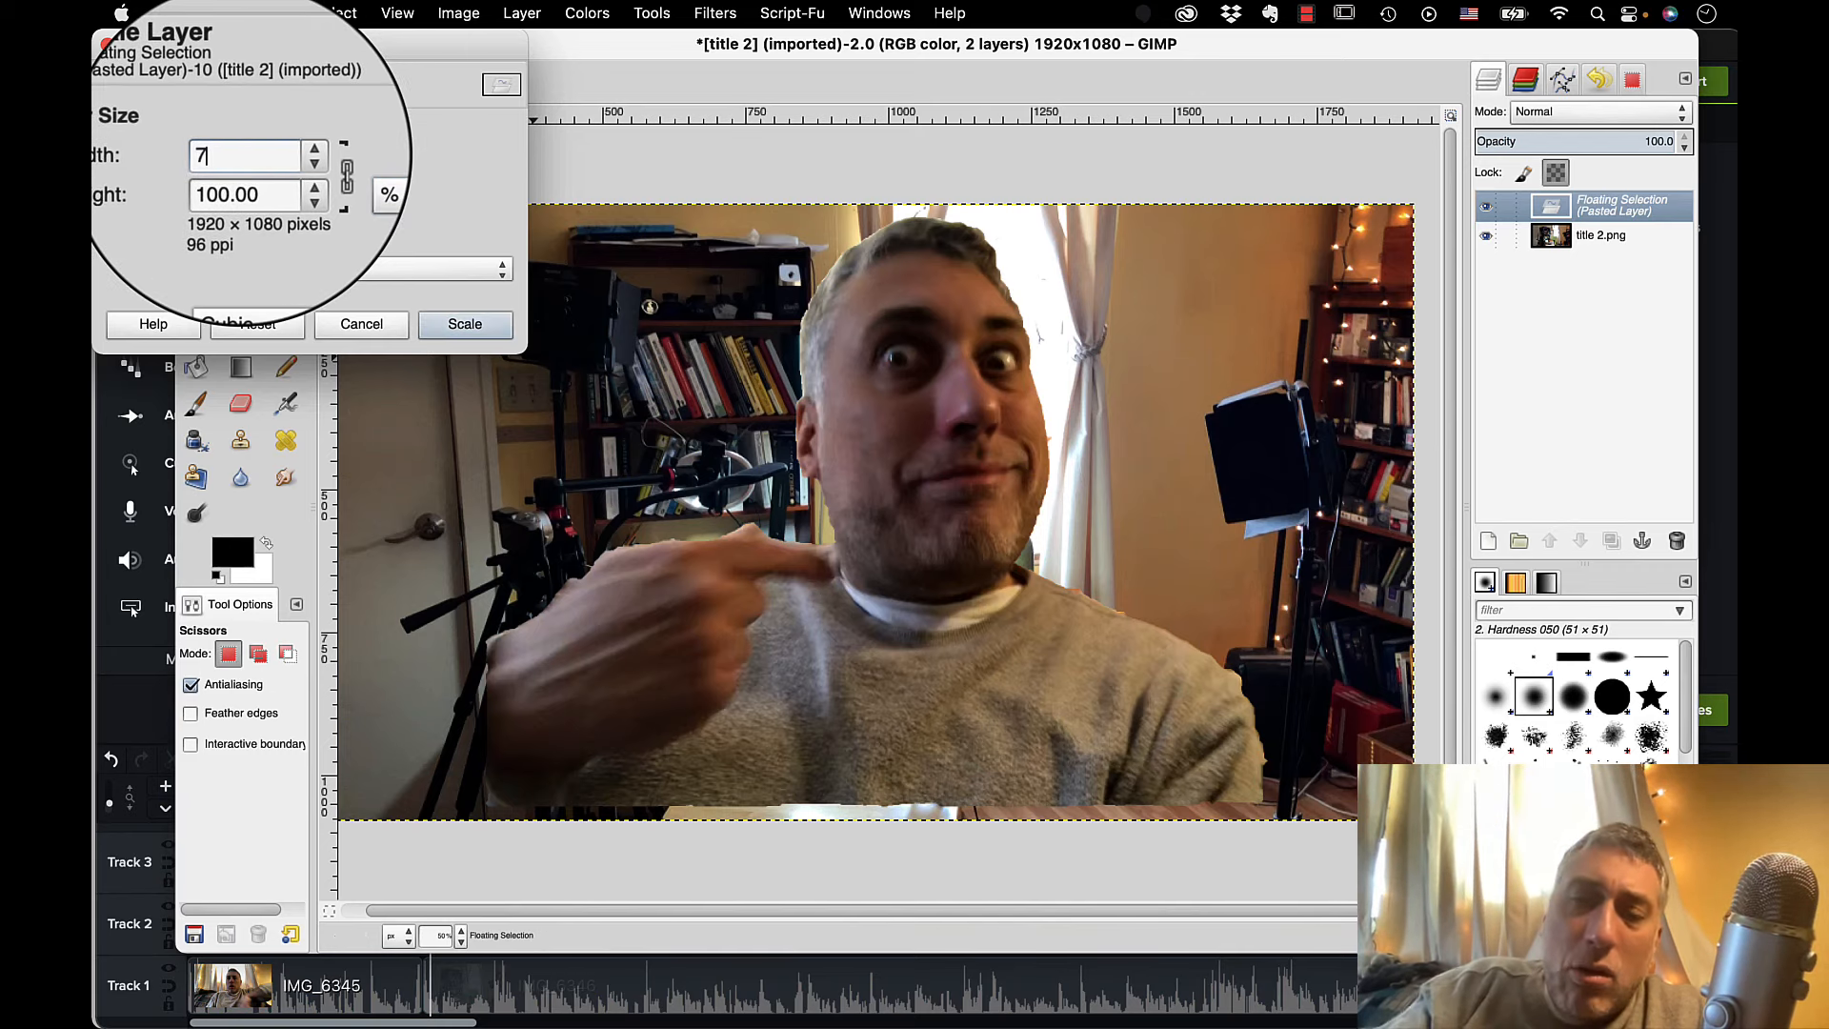
pyautogui.click(464, 327)
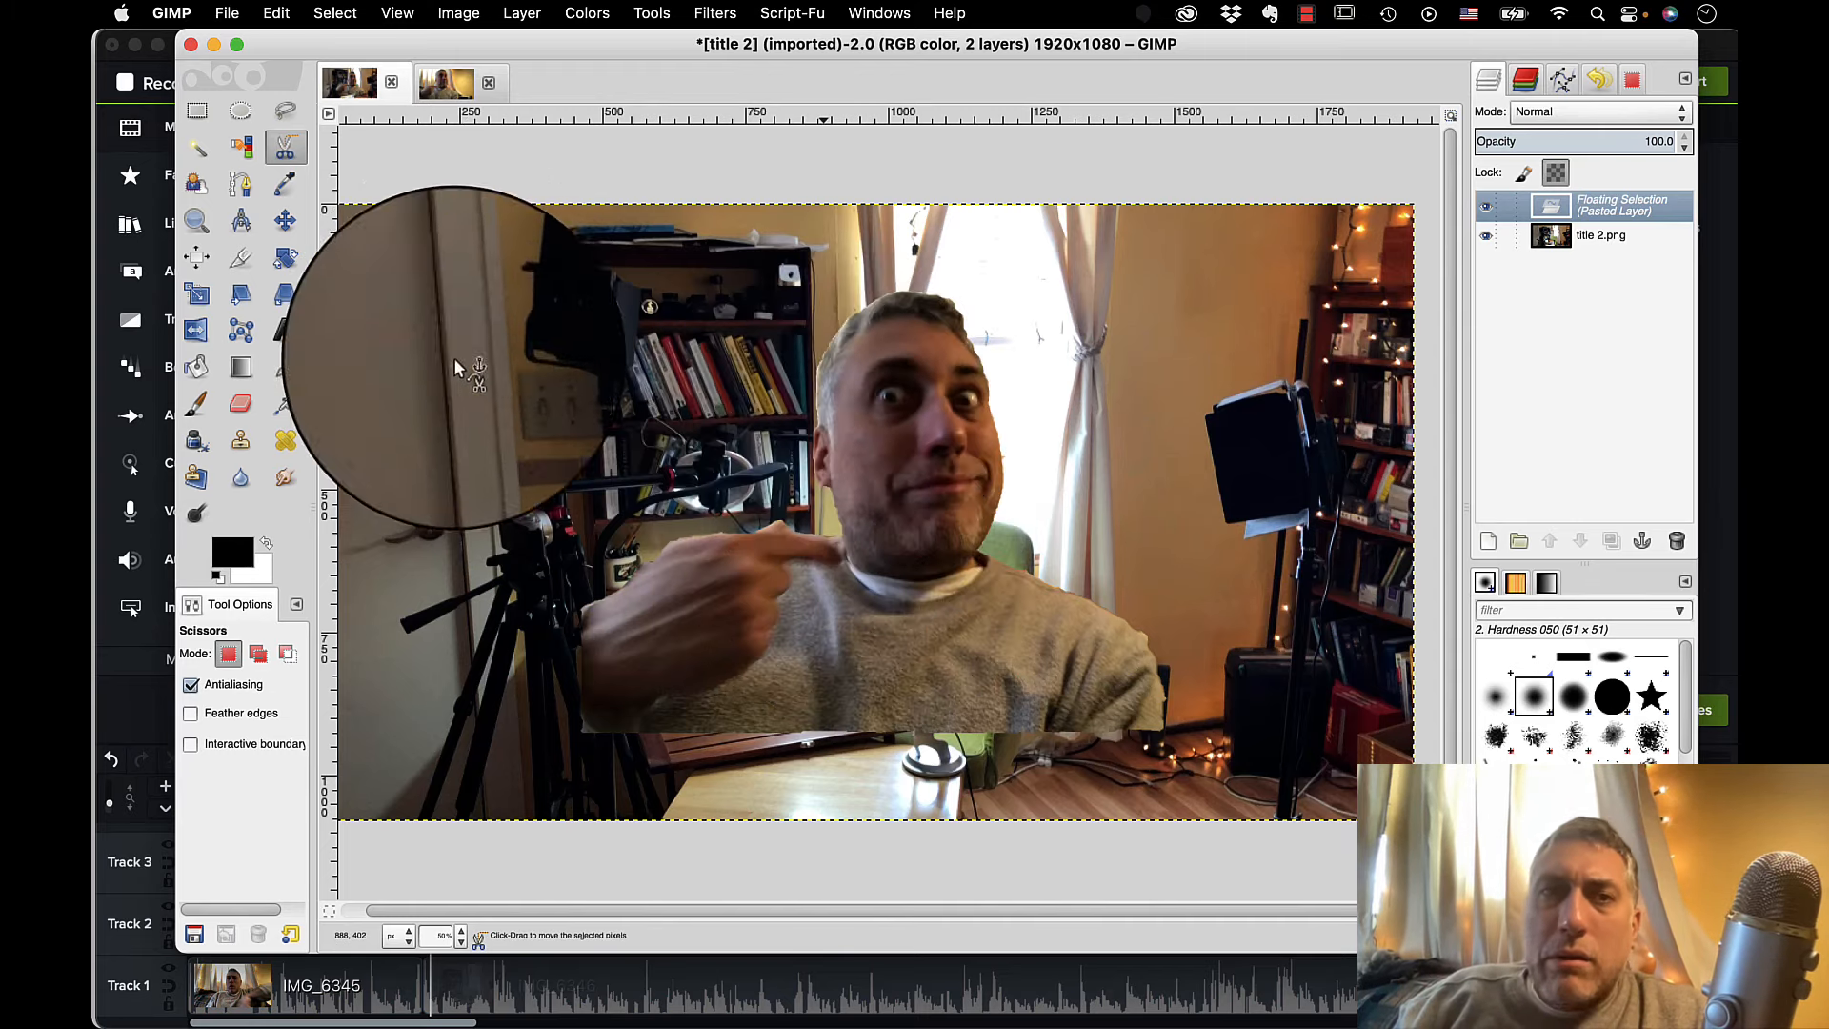
# Move the pasted man to the lower-right corner of the title 2 image so the desk and chair stay uncovered.
pyautogui.click(285, 220)
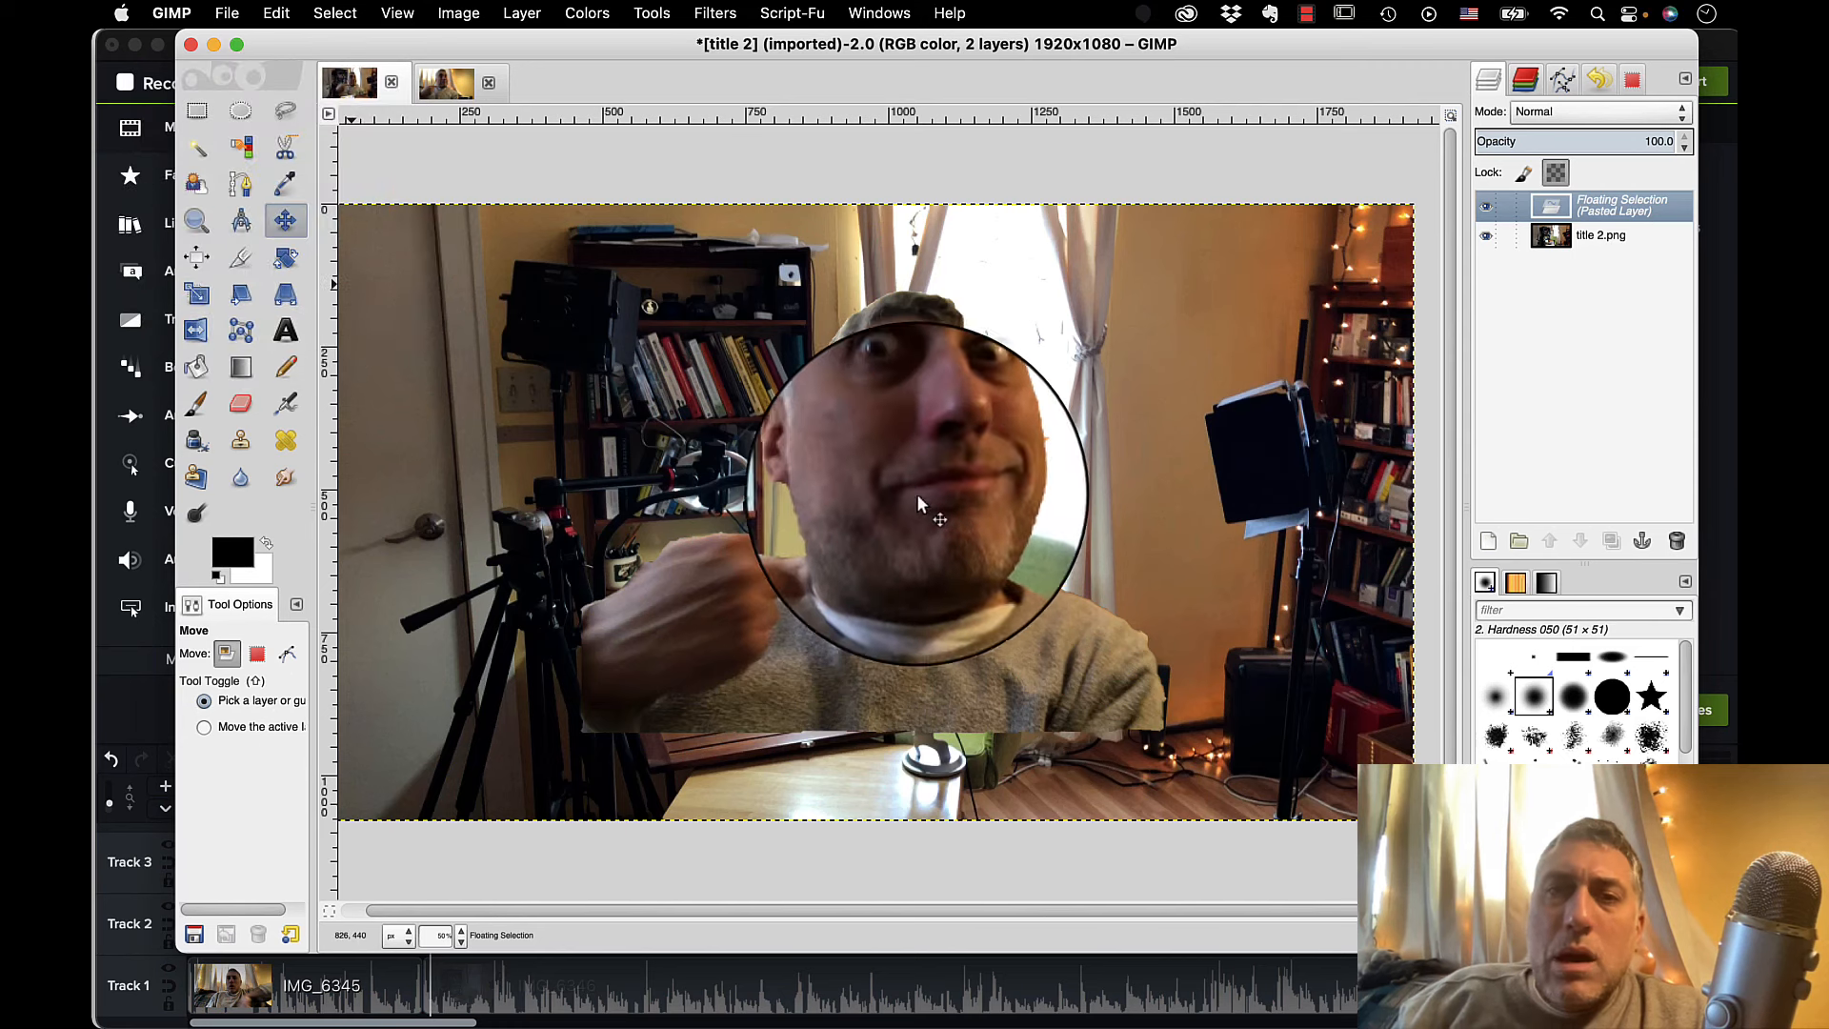
pyautogui.moveTo(895, 510); pyautogui.dragTo(838, 838)
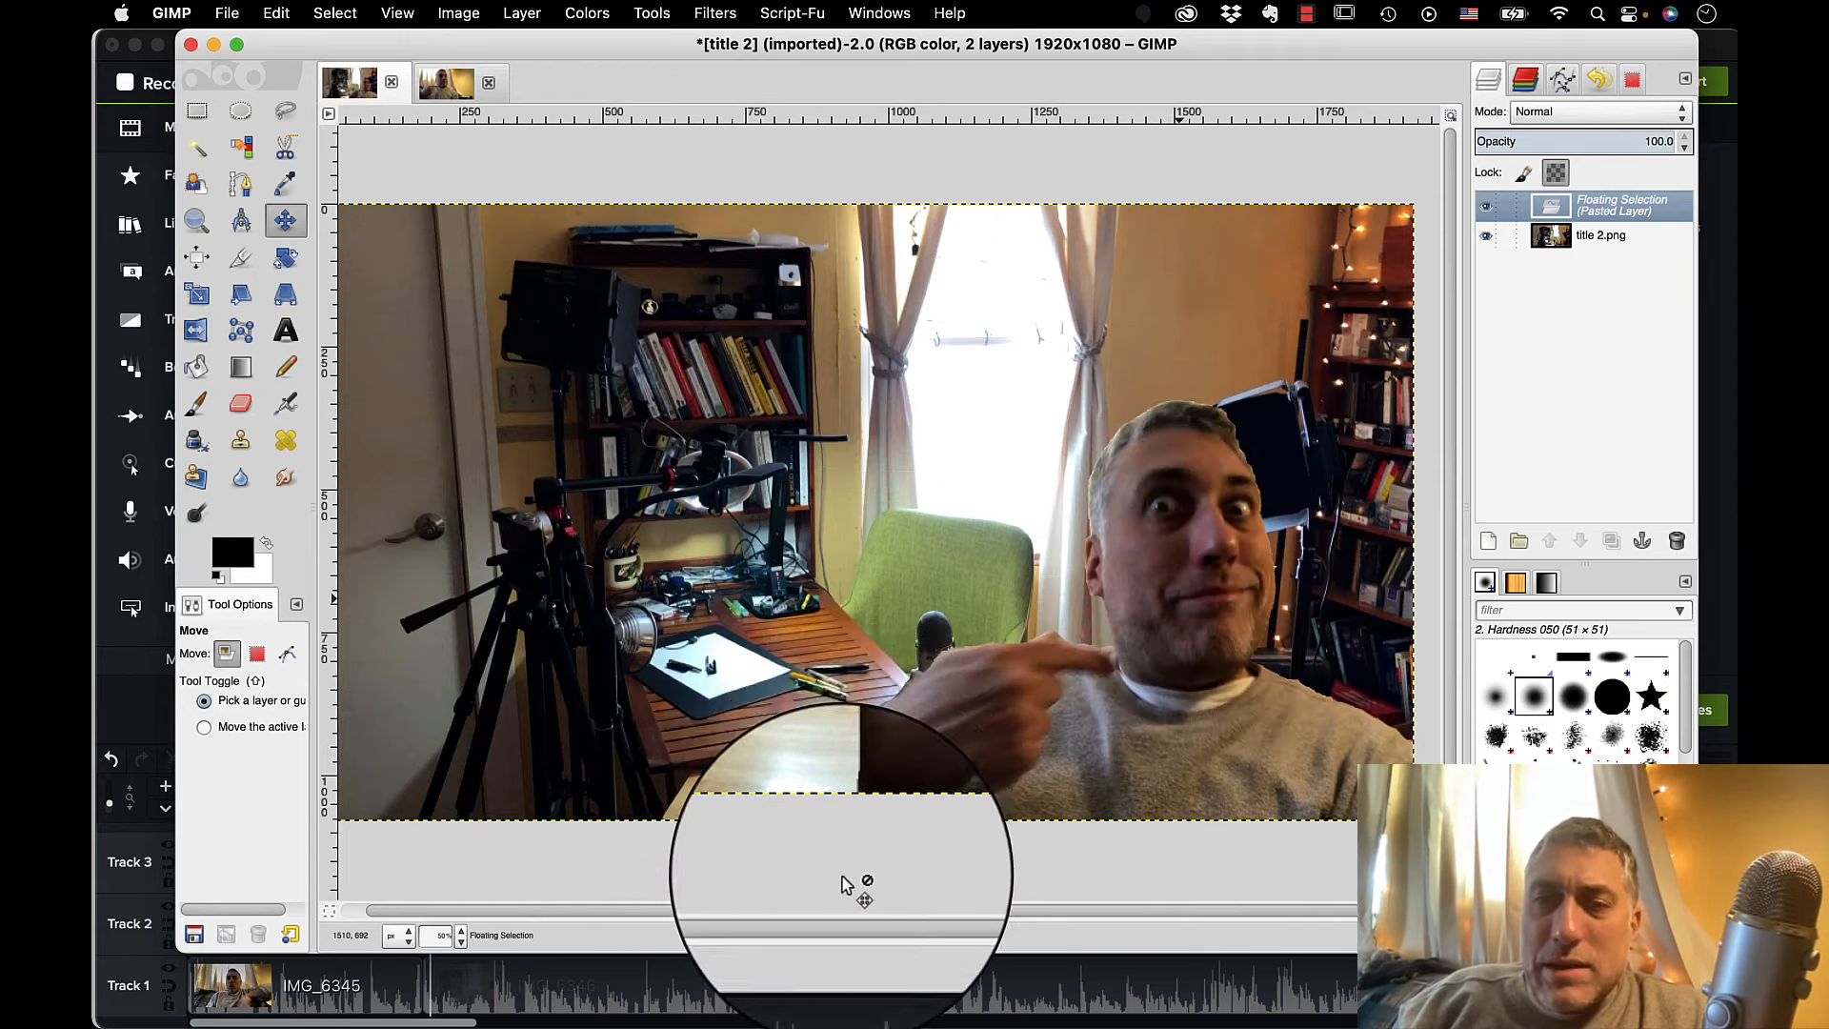
# Set up the Text tool with white as the colour, size 160 and the Futura Ultra-Bold Condensed font.
pyautogui.click(286, 345)
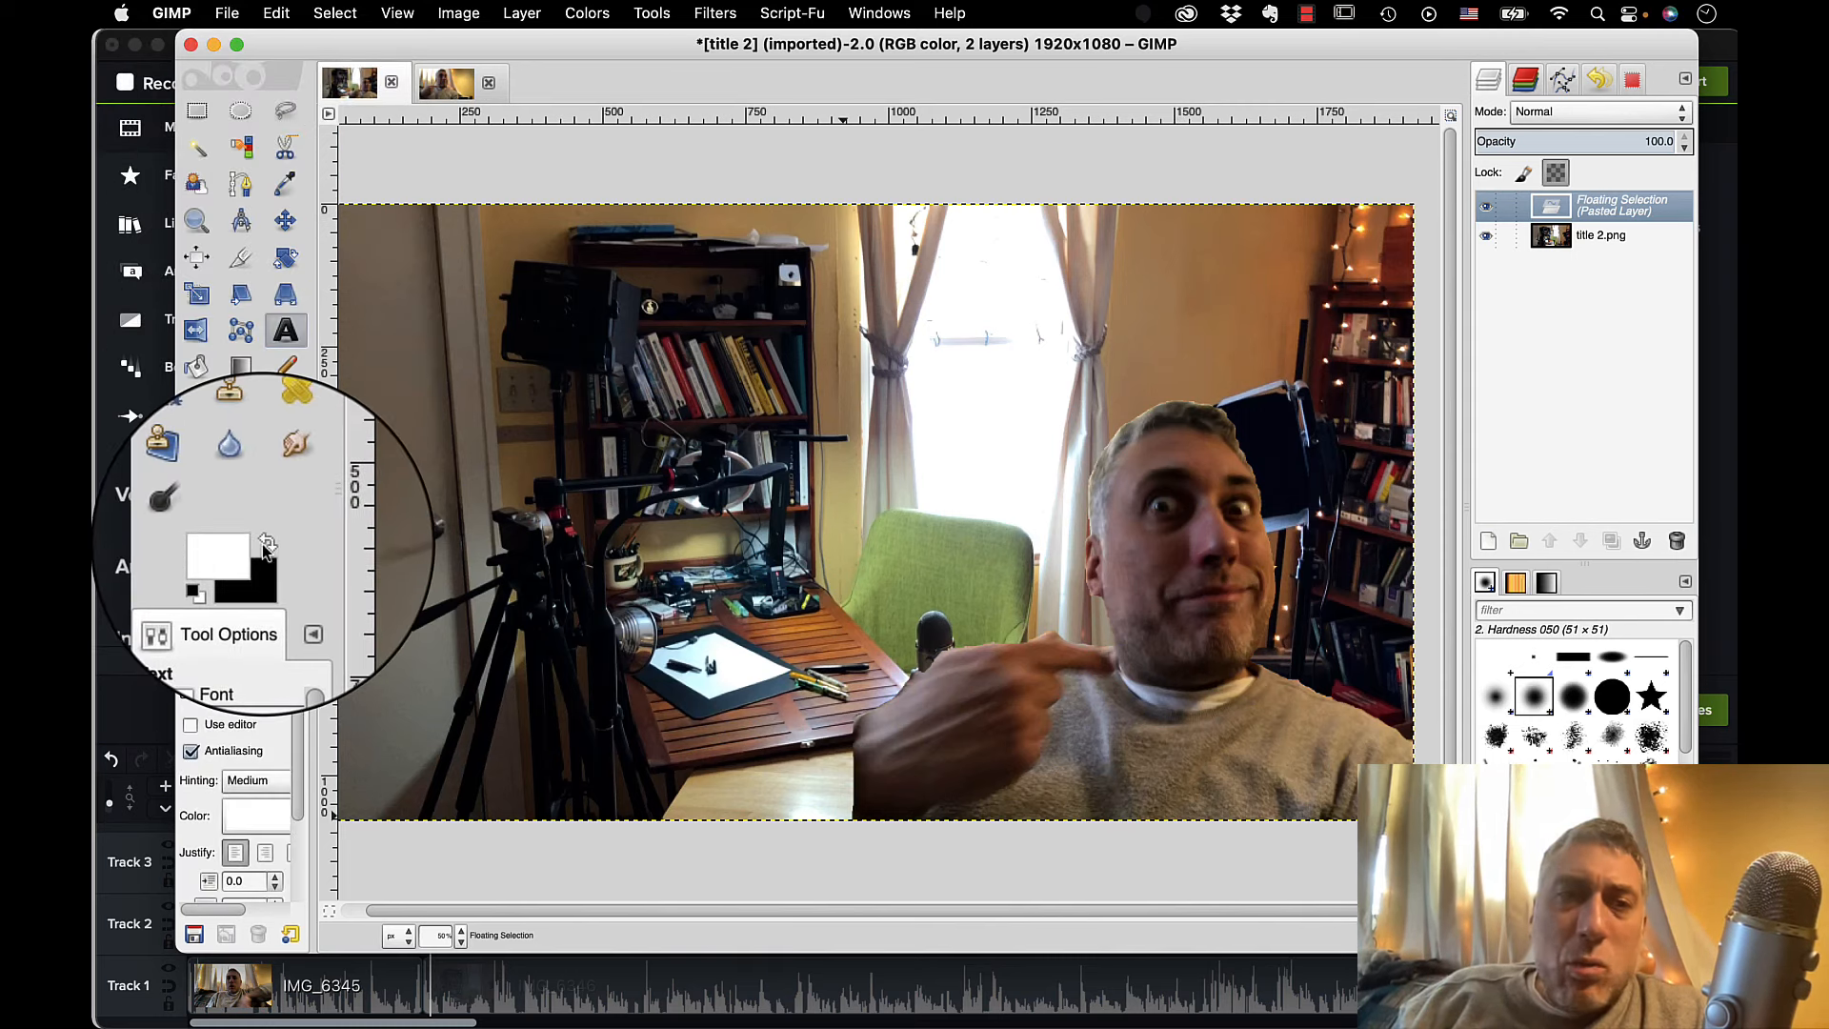
pyautogui.click(239, 692)
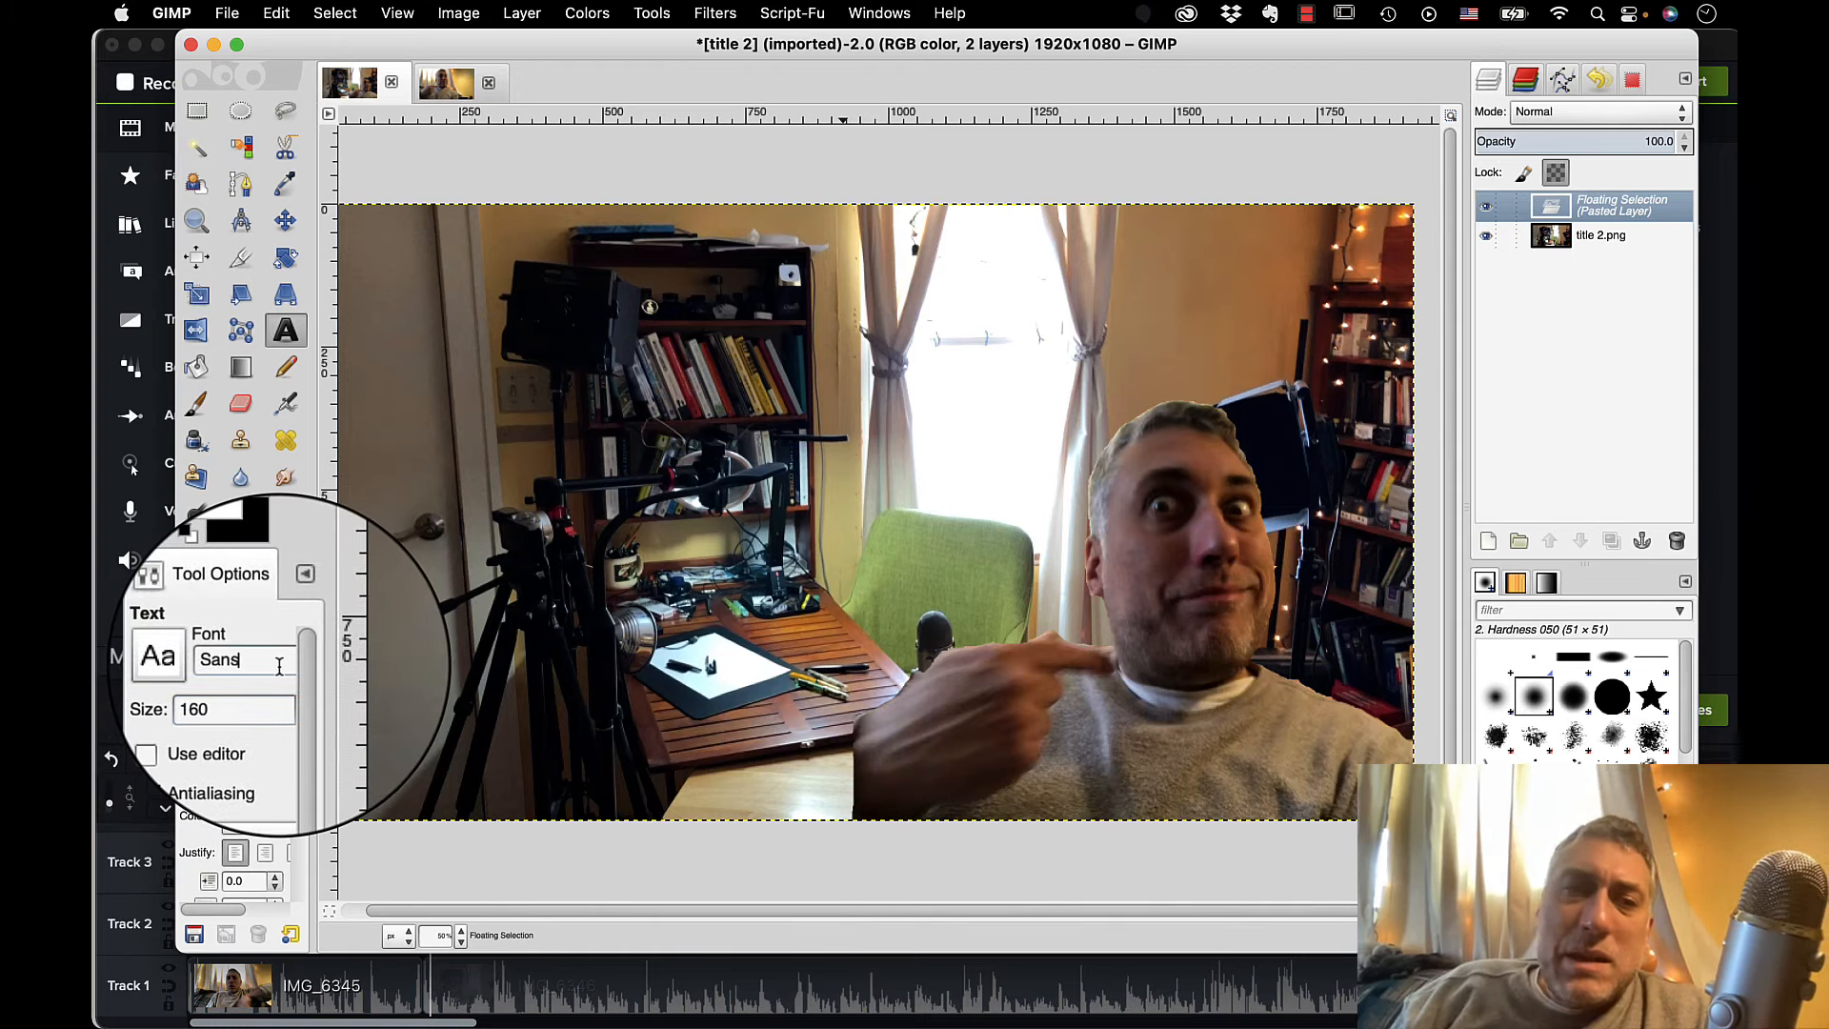
pyautogui.click(198, 659)
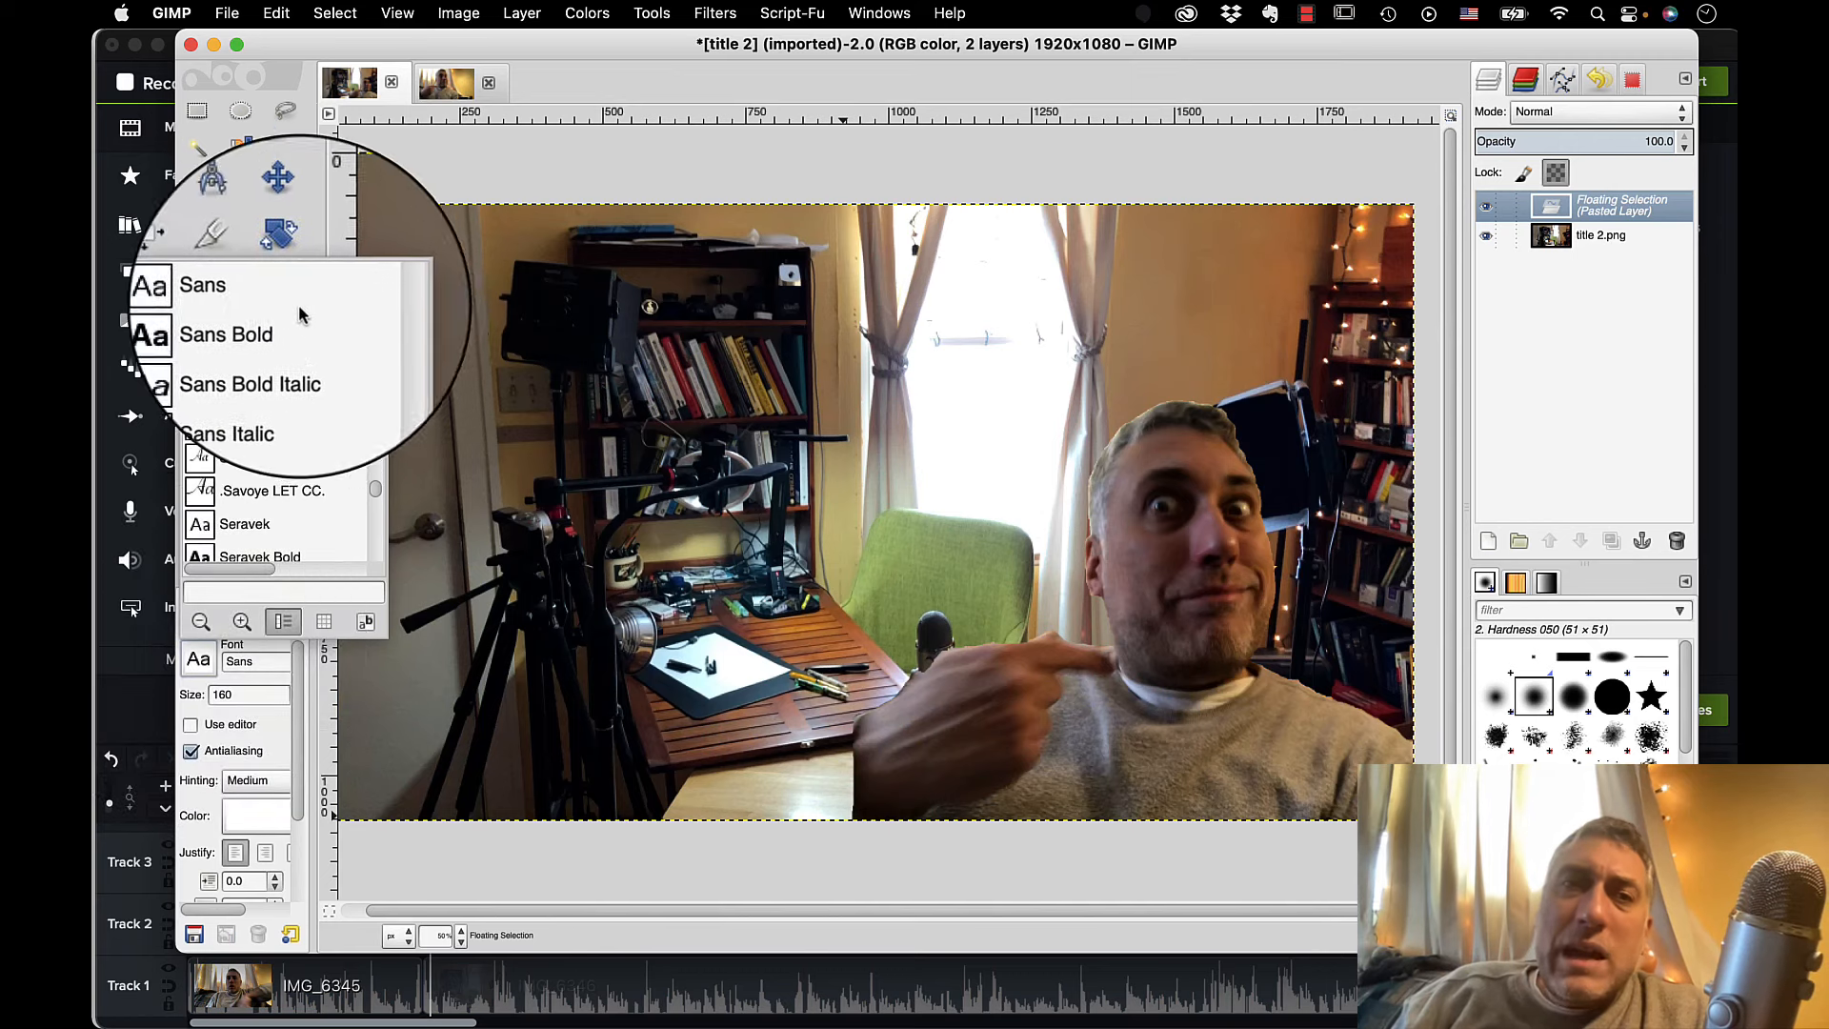
pyautogui.scroll(15, 374, 314)
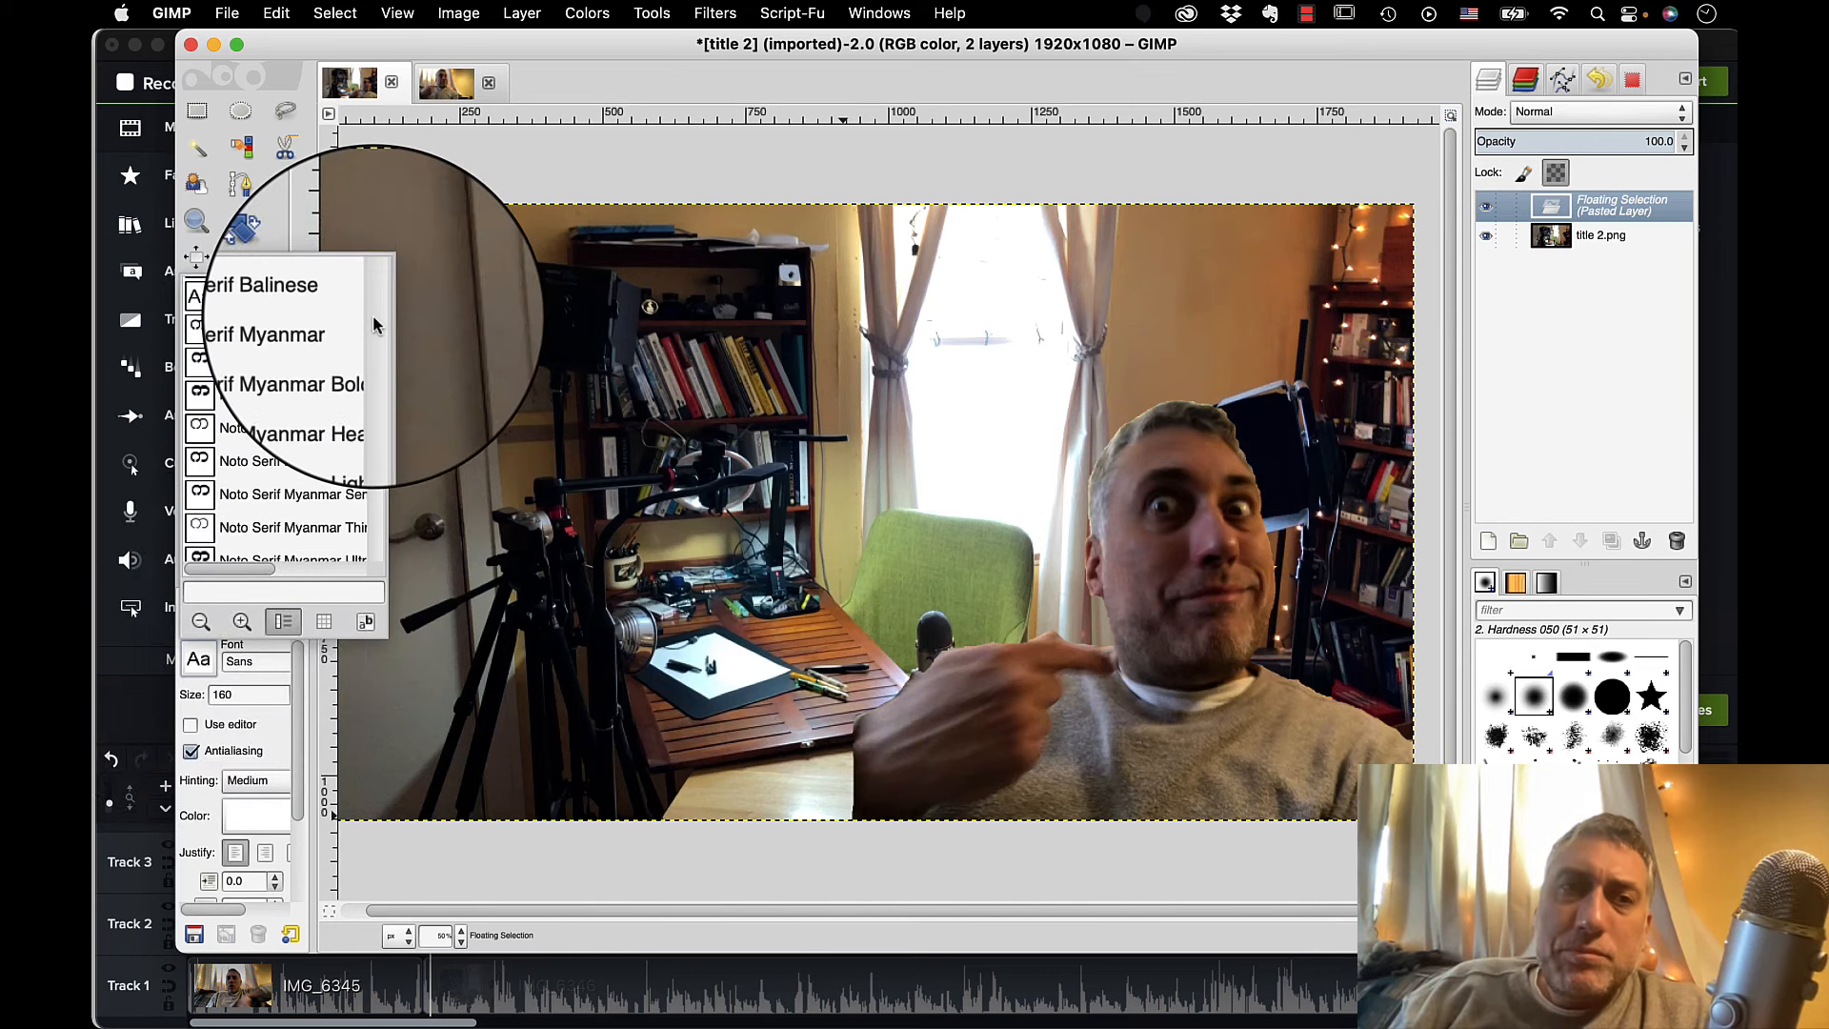
pyautogui.scroll(15, 374, 314)
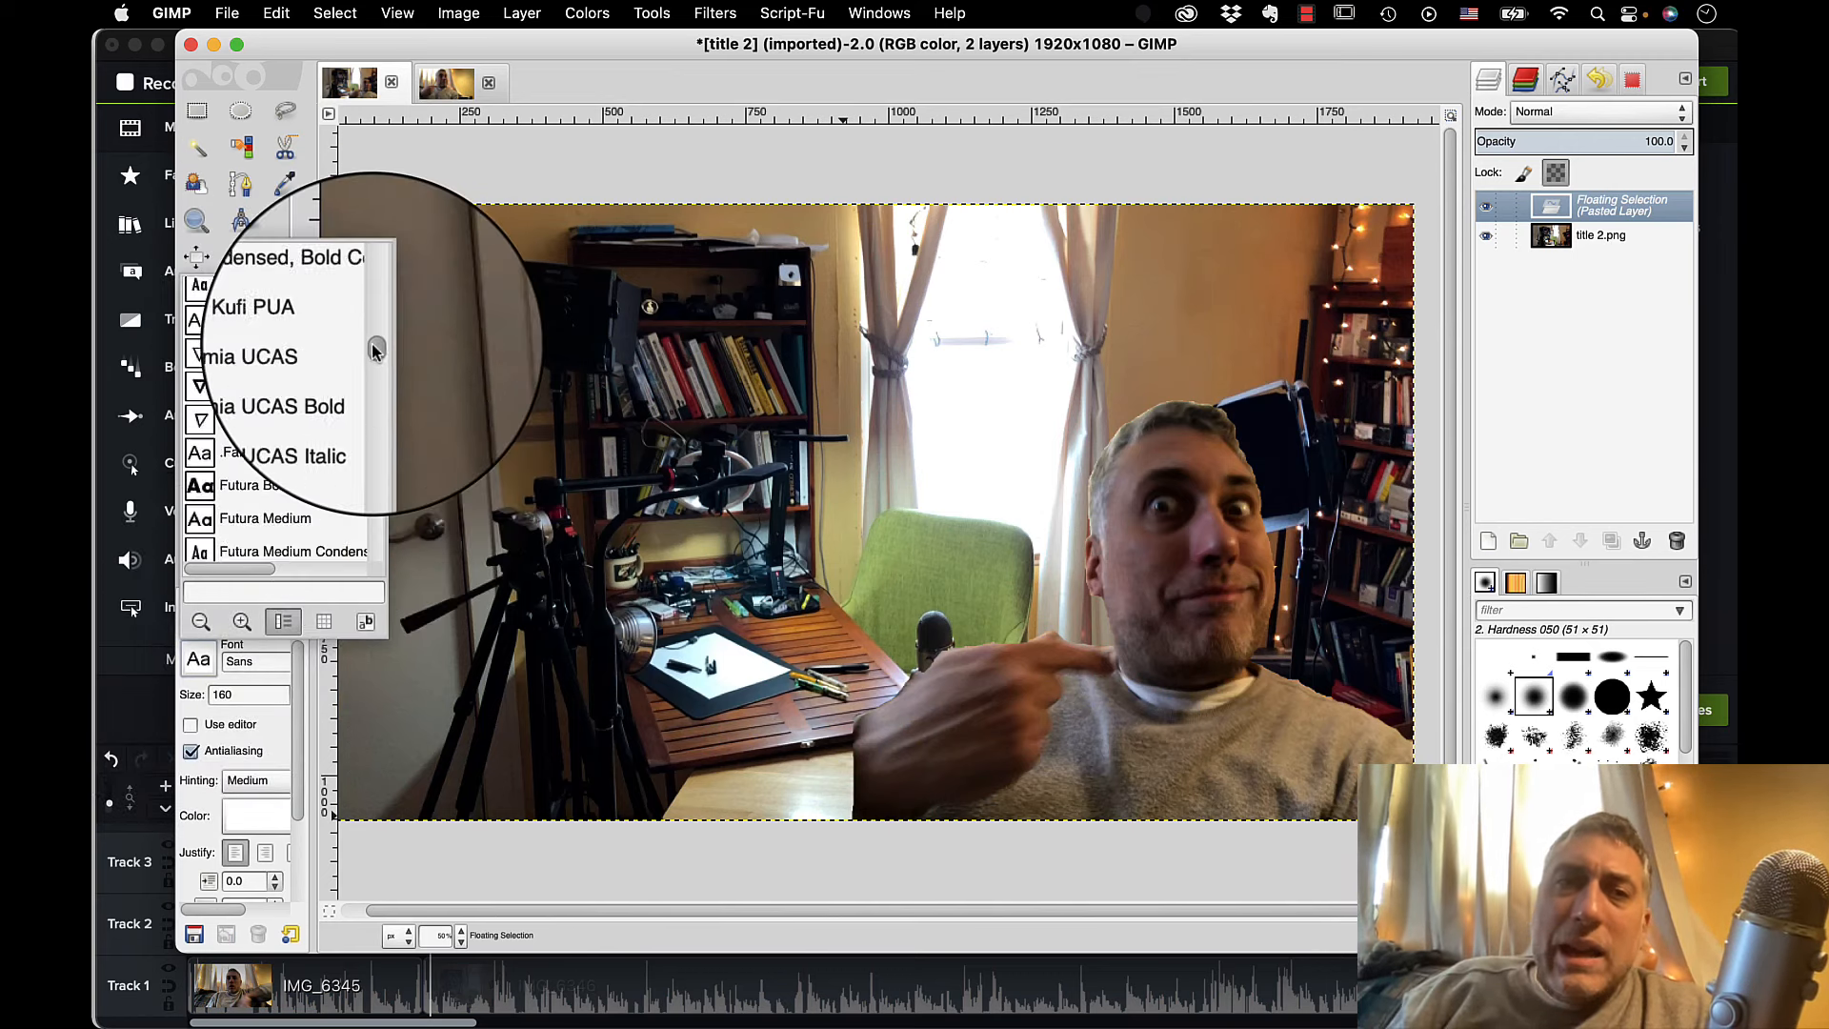
pyautogui.moveTo(374, 352)
pyautogui.mouseDown()
pyautogui.moveTo(377, 378)
pyautogui.moveTo(375, 357)
pyautogui.mouseUp()
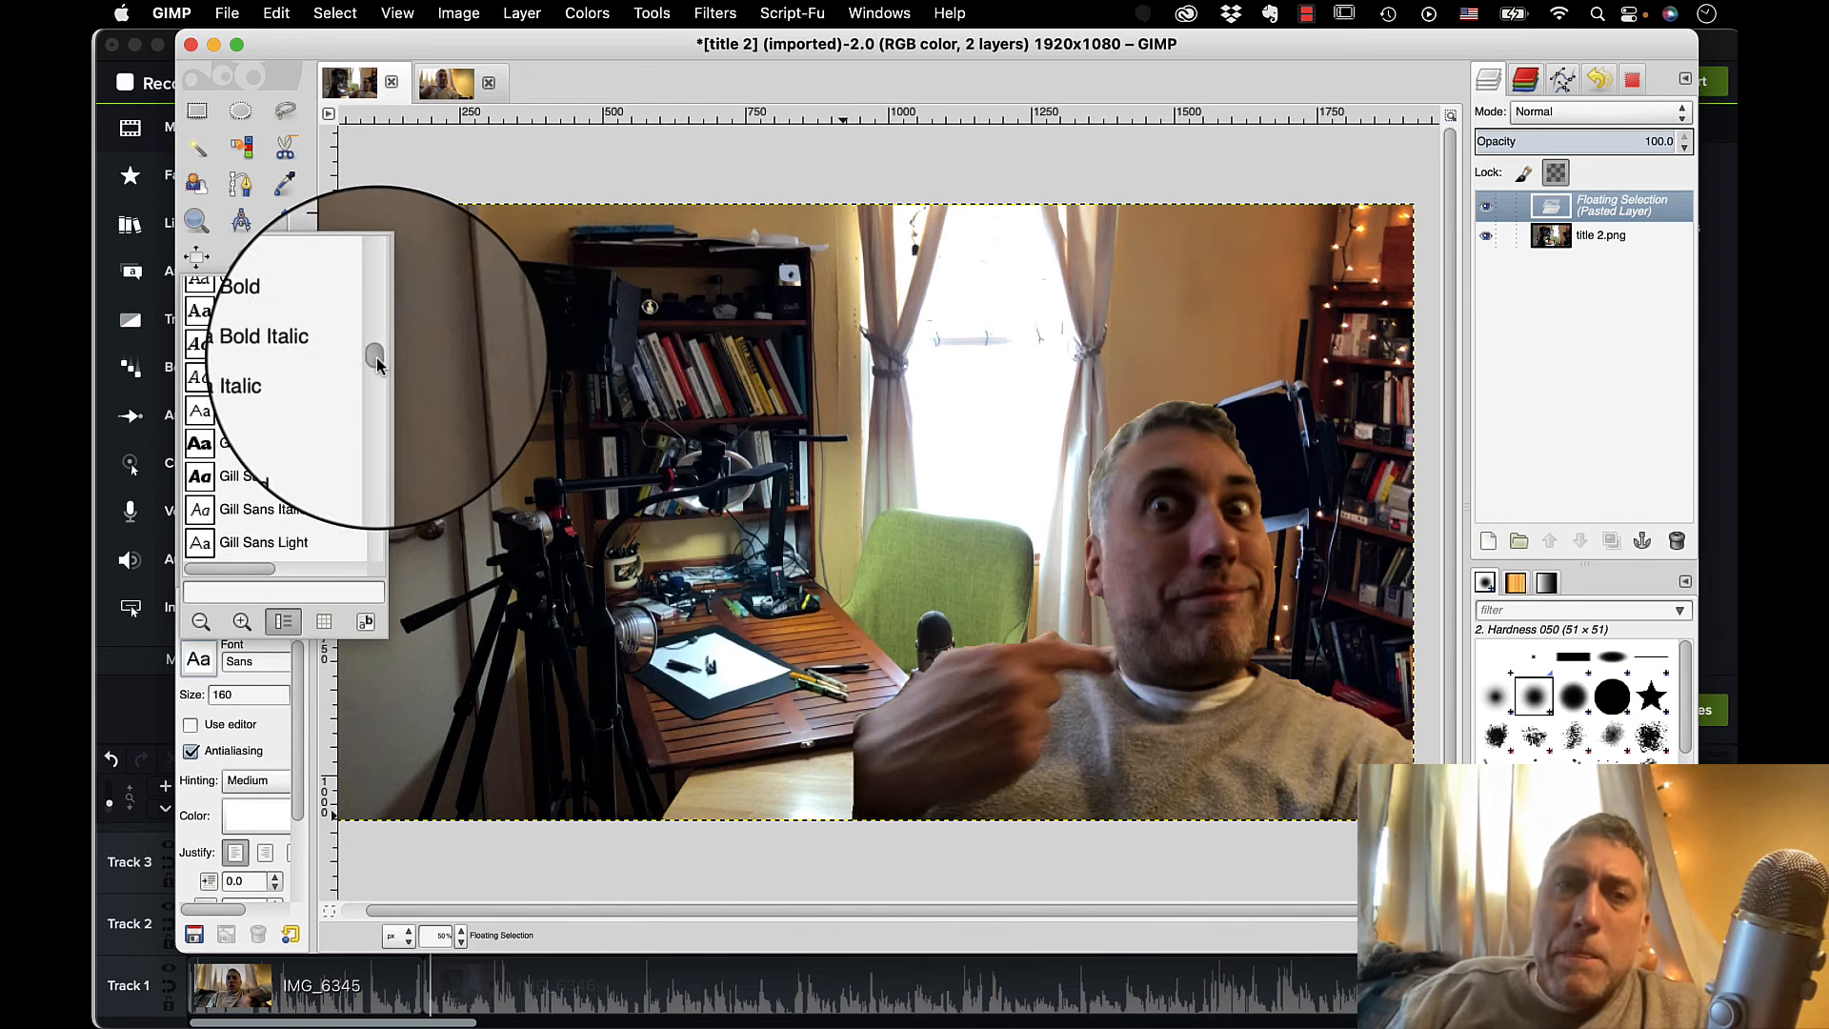
pyautogui.scroll(5, 377, 328)
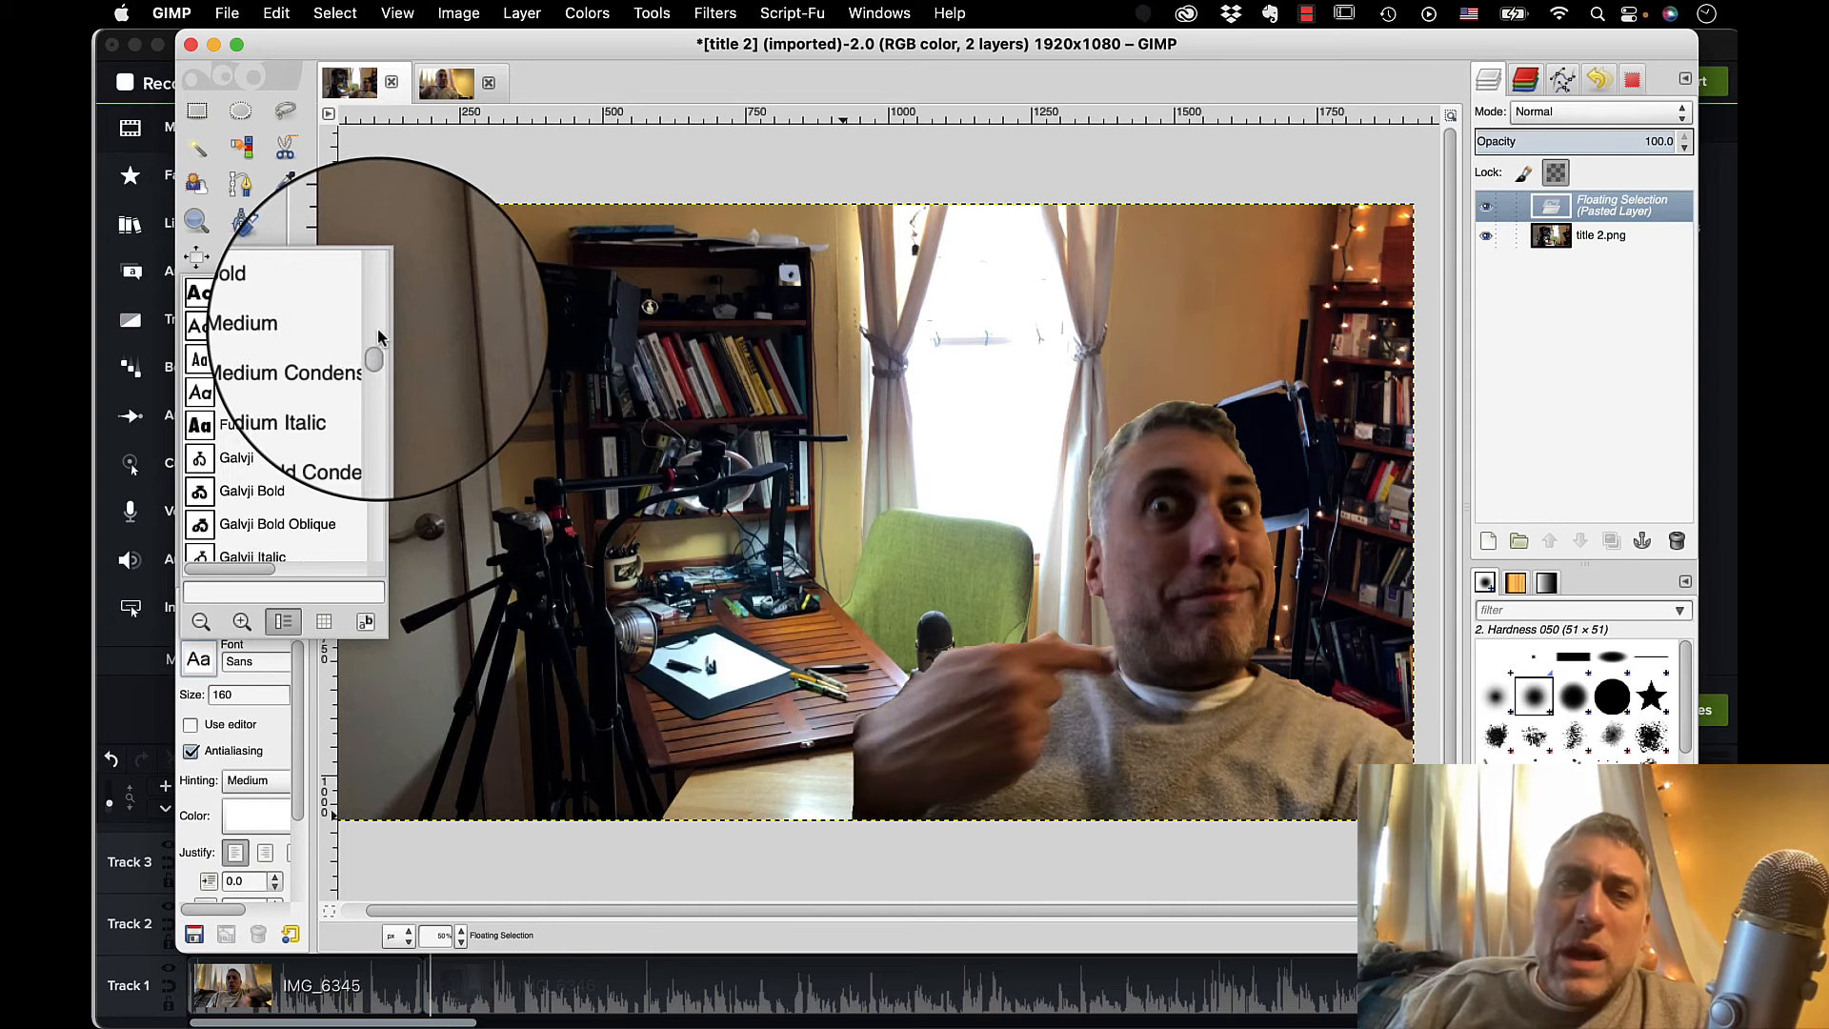
pyautogui.click(286, 453)
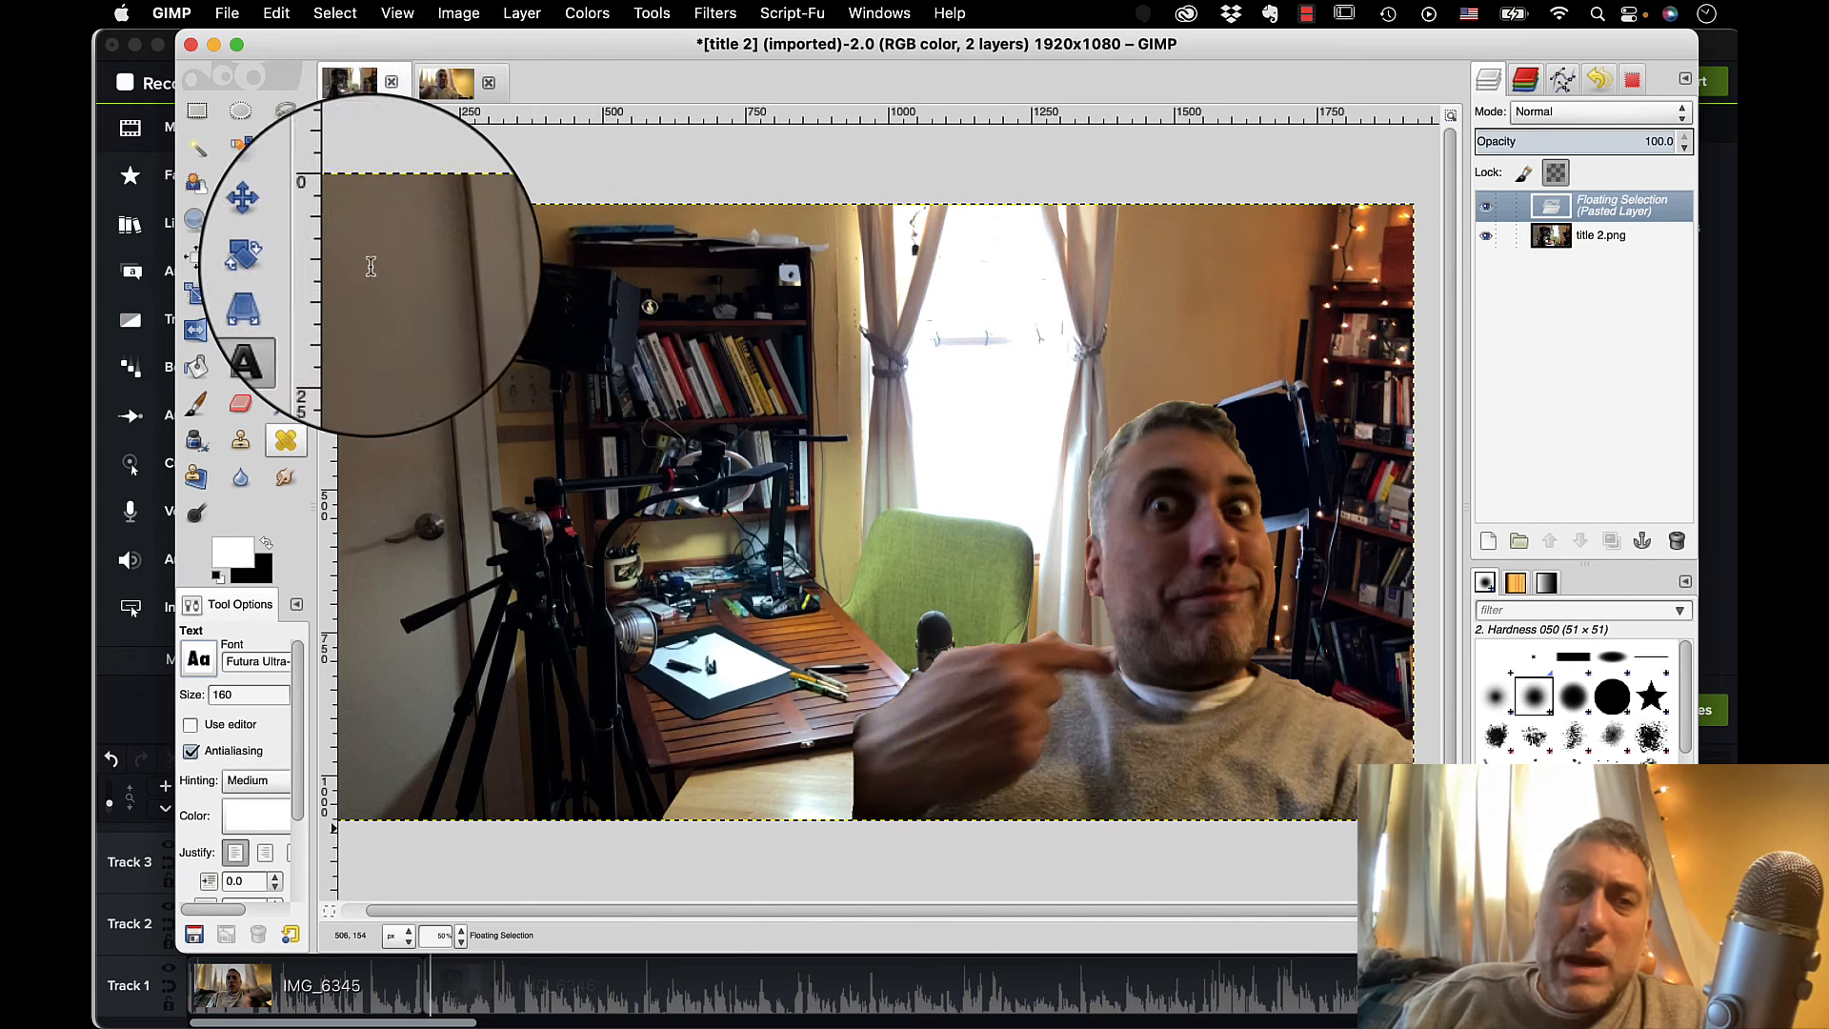
# Add the title "Behind the Scenes: Waski Squirrel" on three lines in the upper-left part of the image.
pyautogui.click(360, 262)
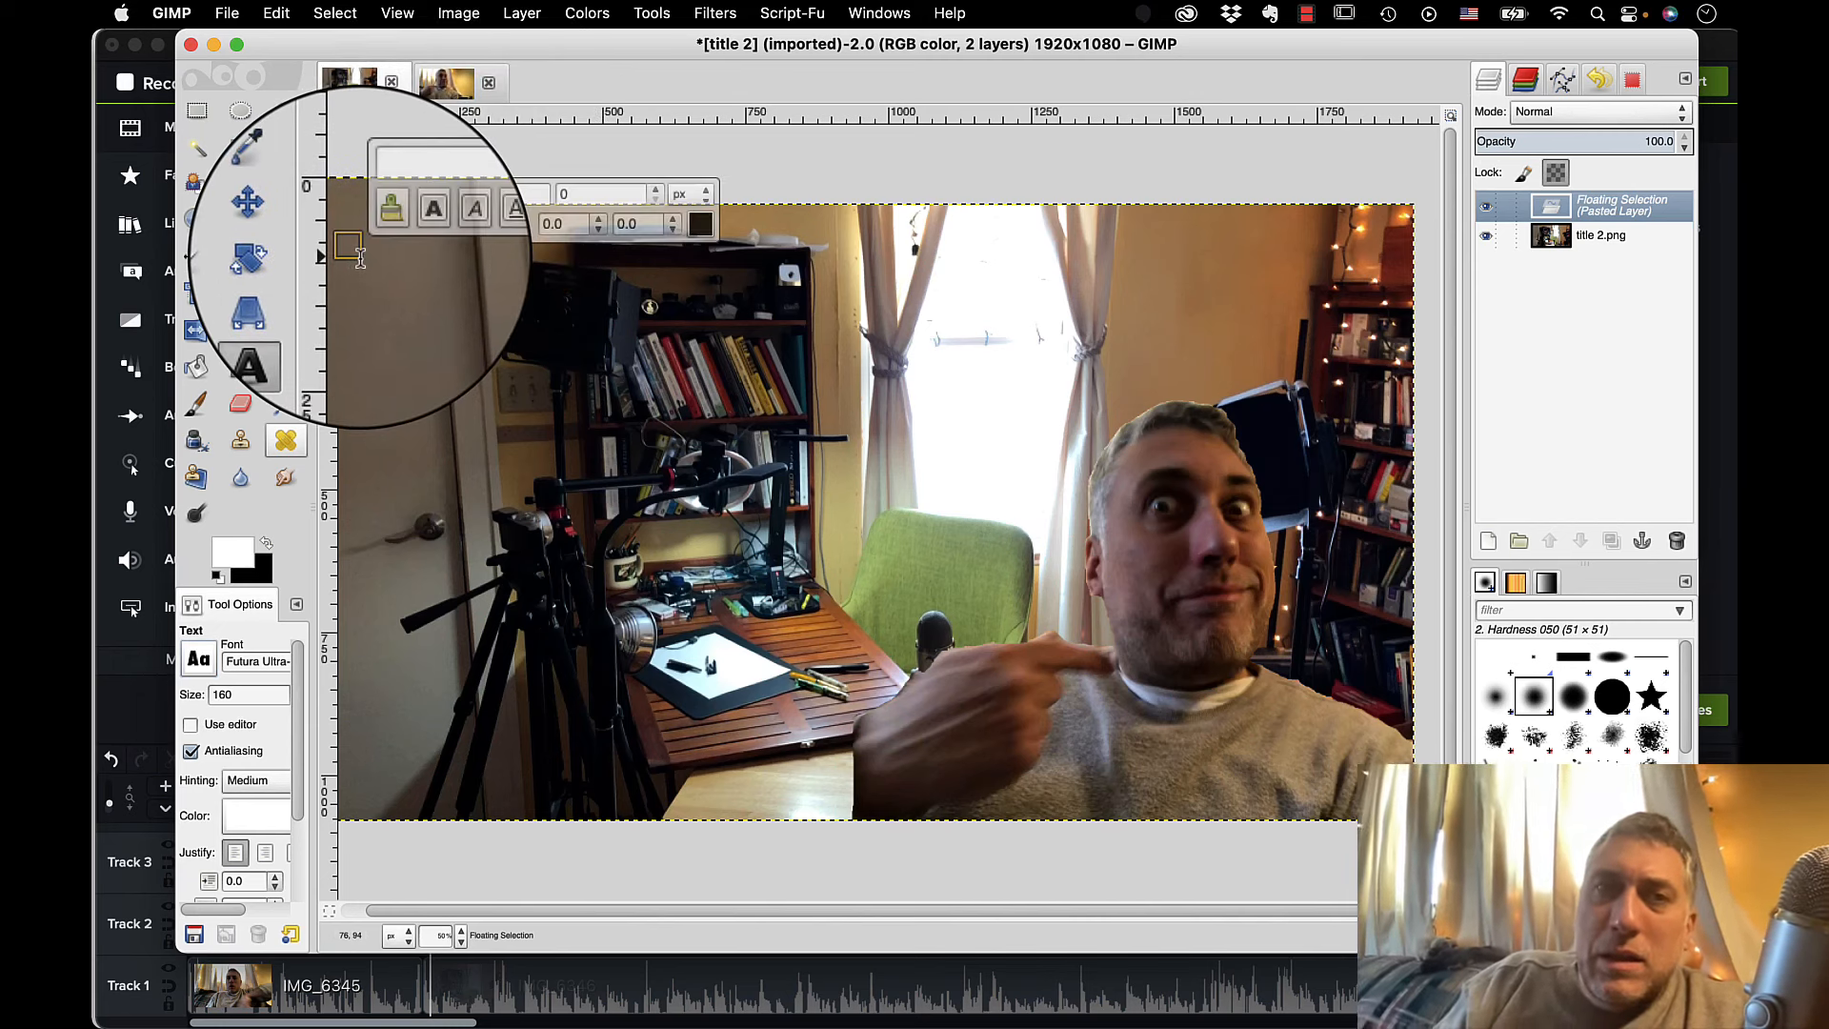
pyautogui.write('Behind the')
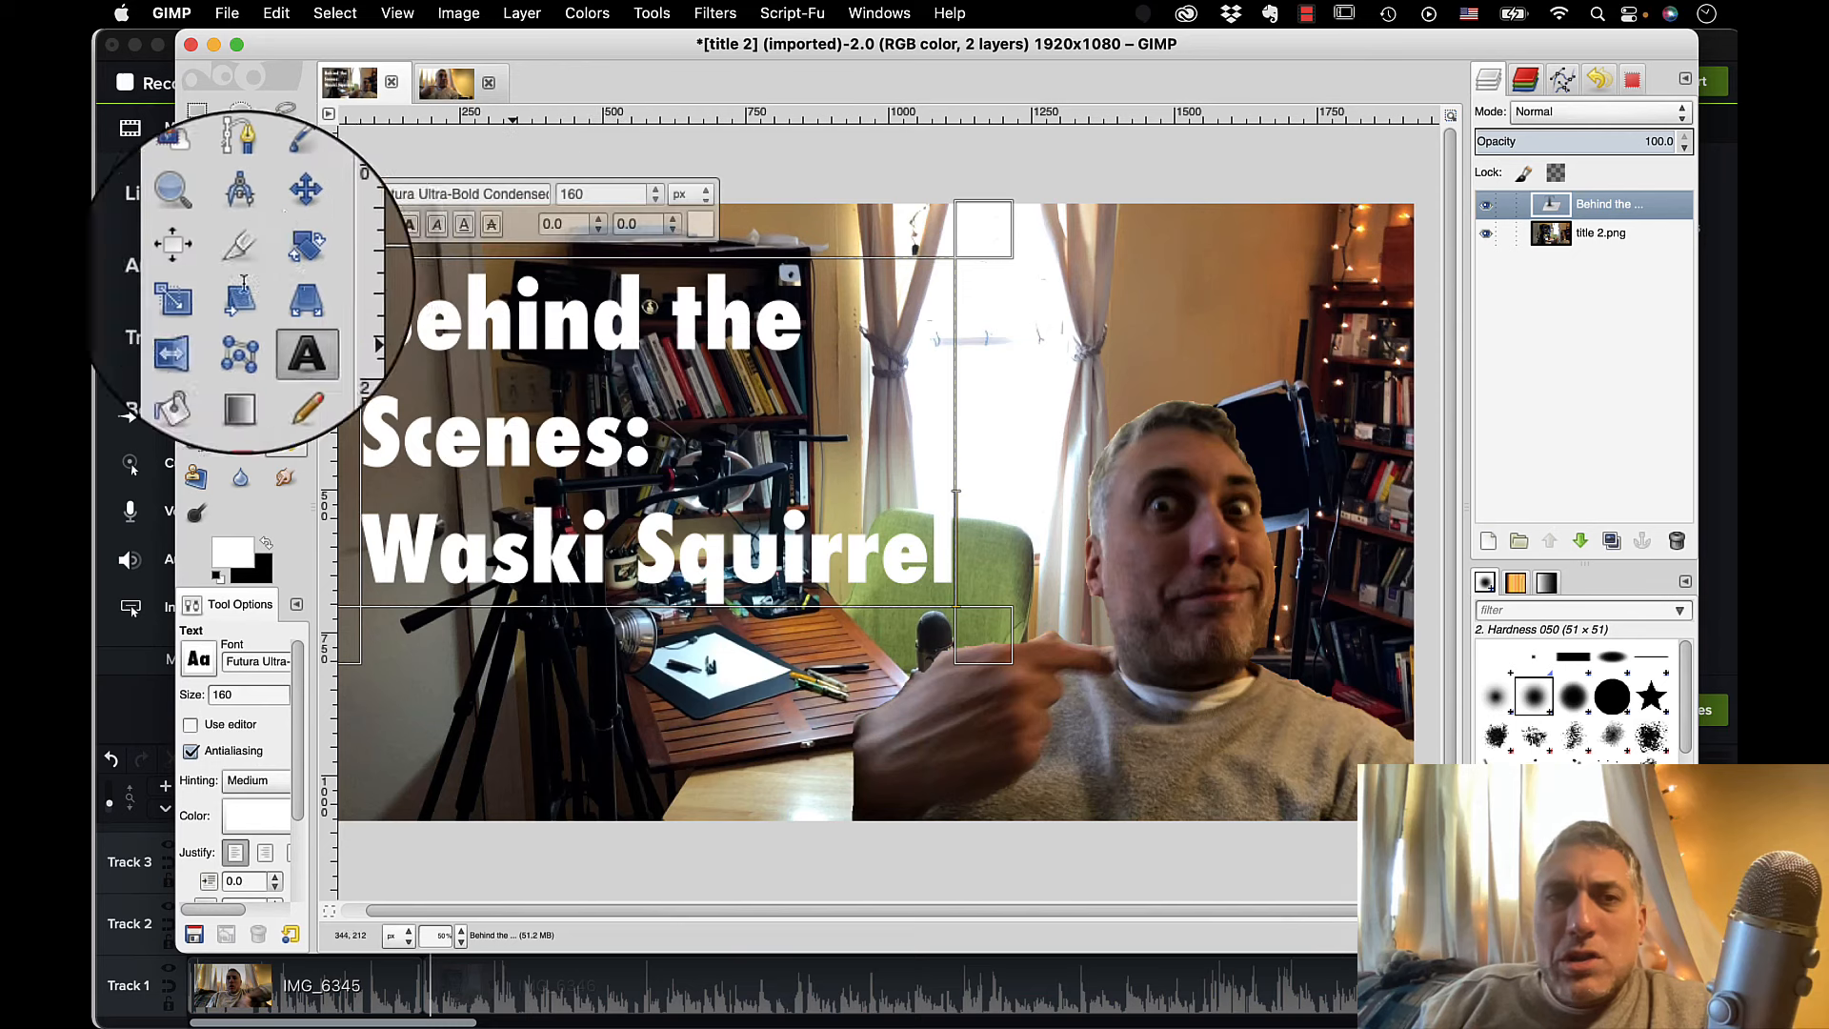
pyautogui.click(285, 220)
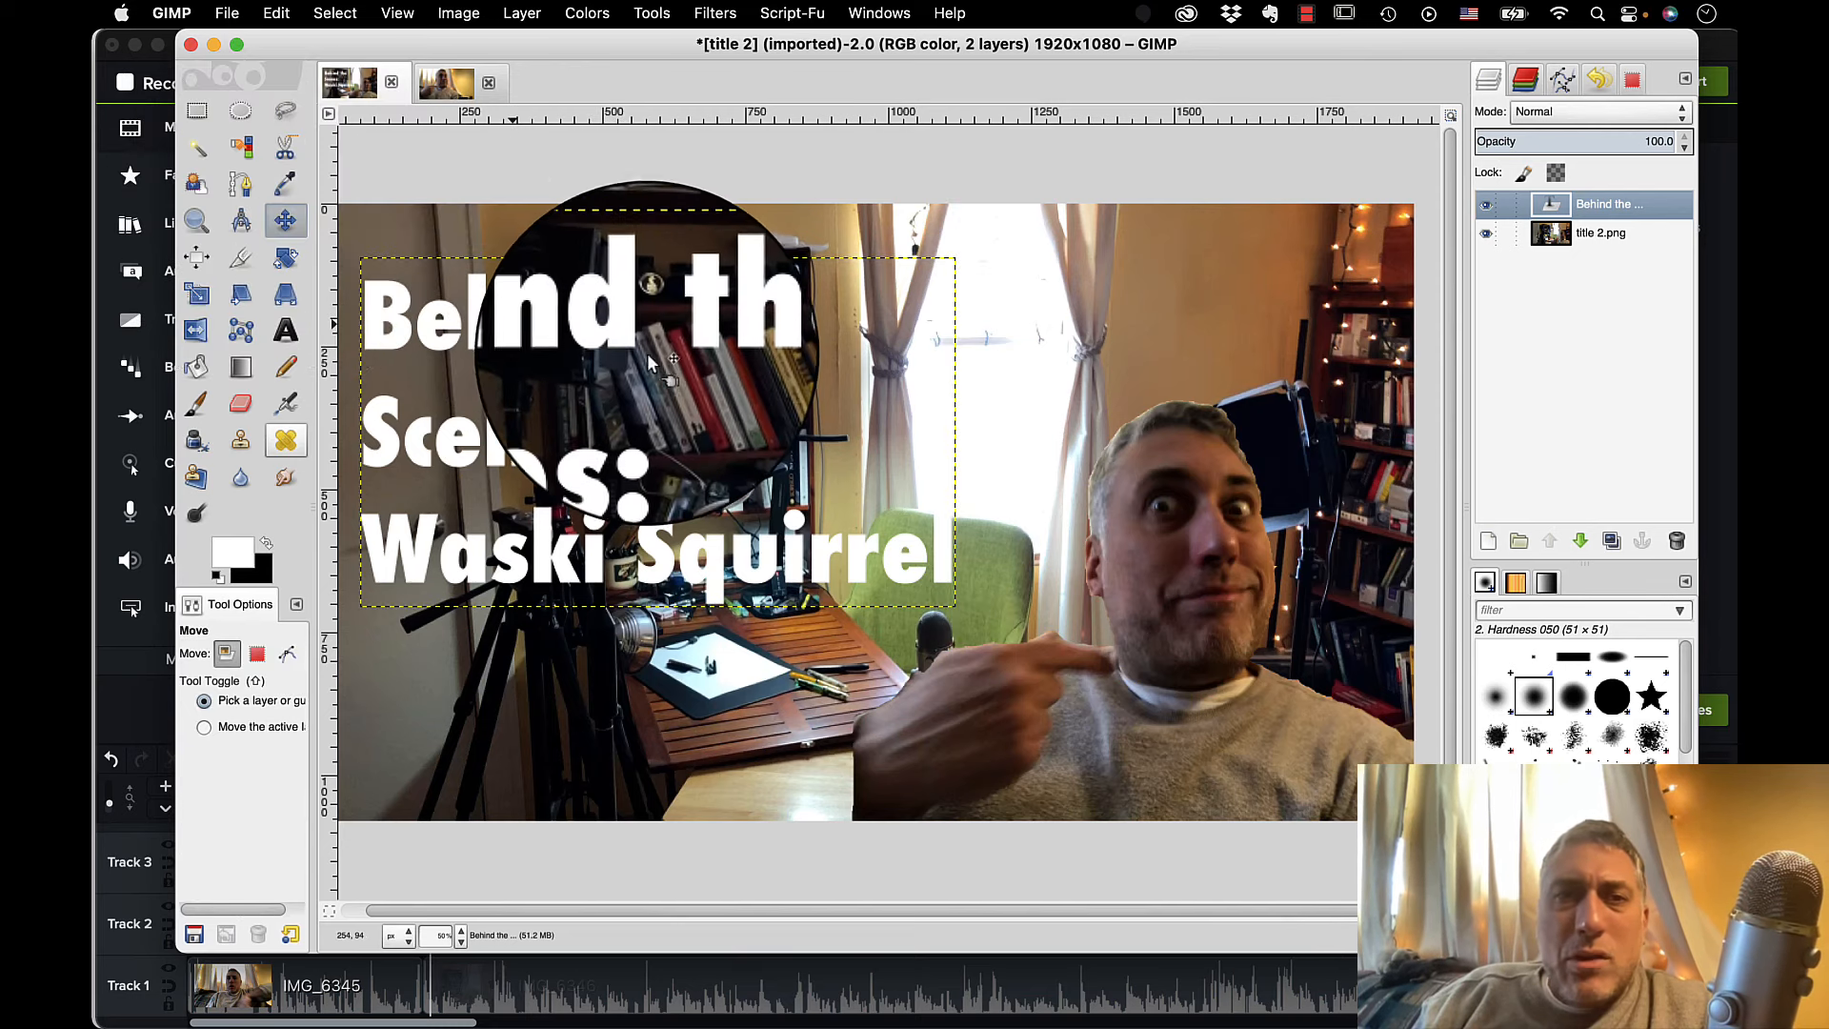
pyautogui.moveTo(650, 340); pyautogui.dragTo(650, 367)
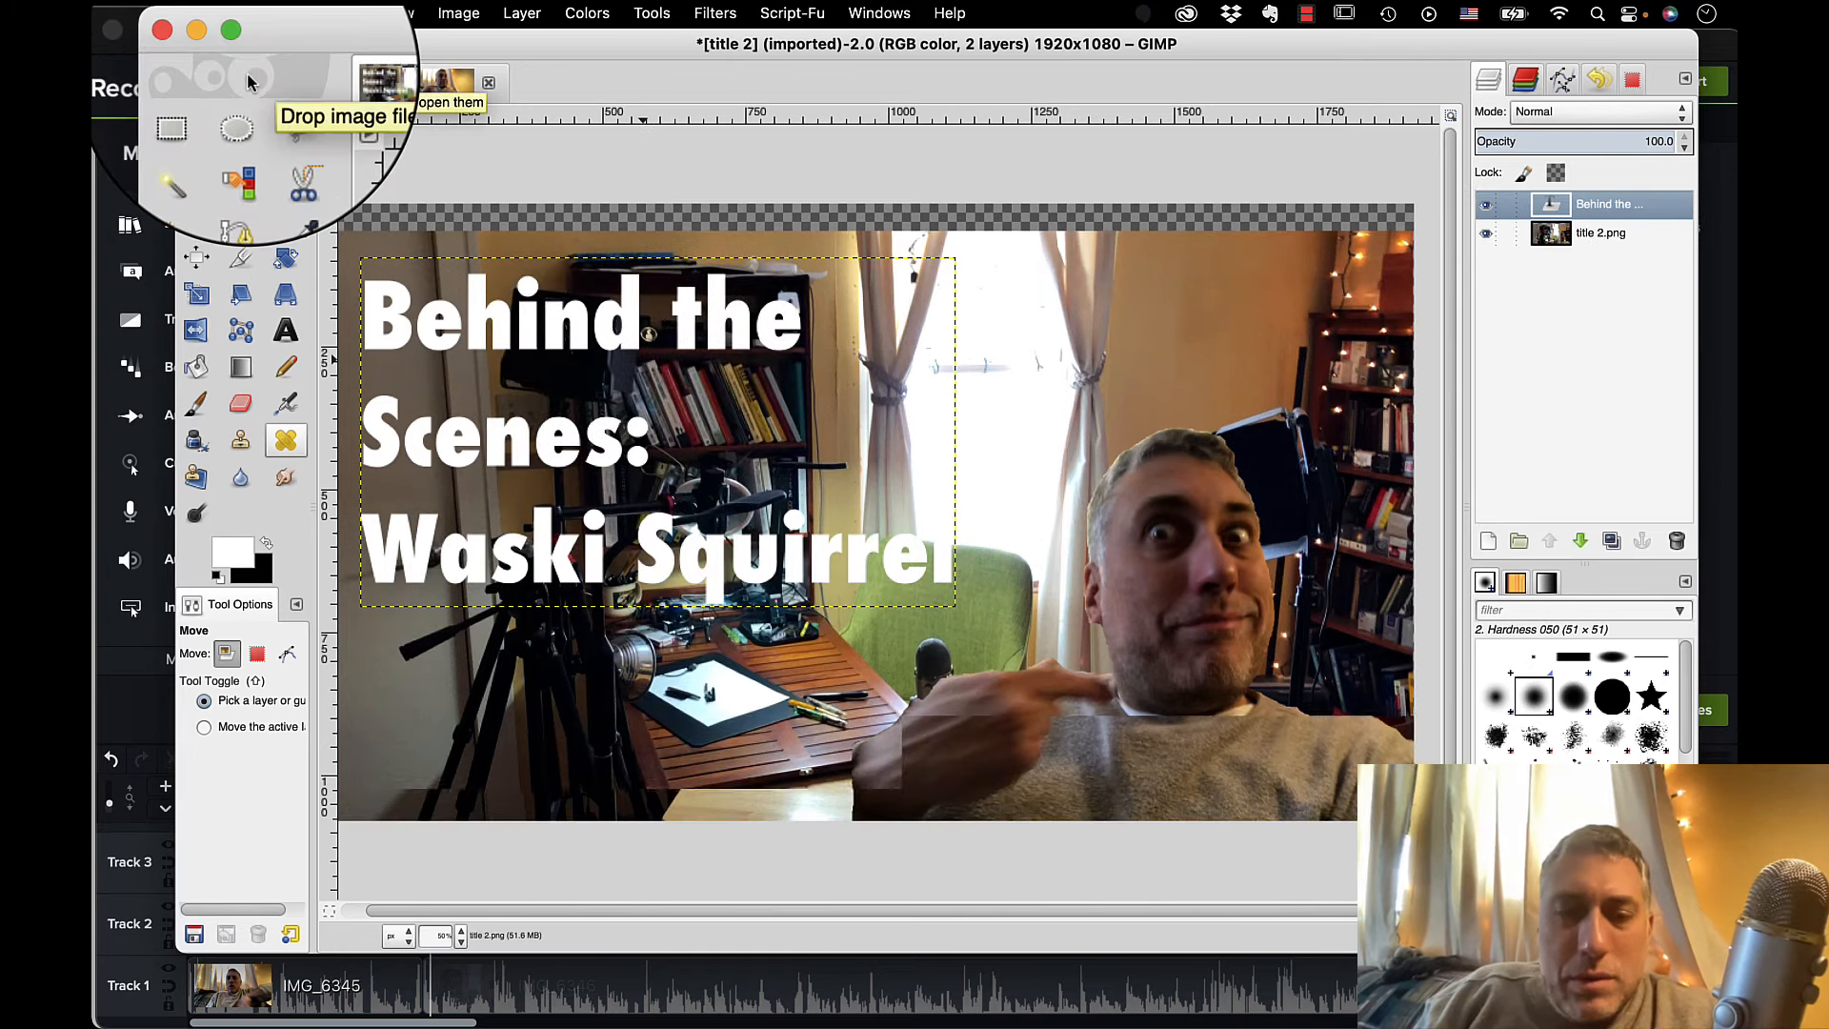
pyautogui.click(276, 13)
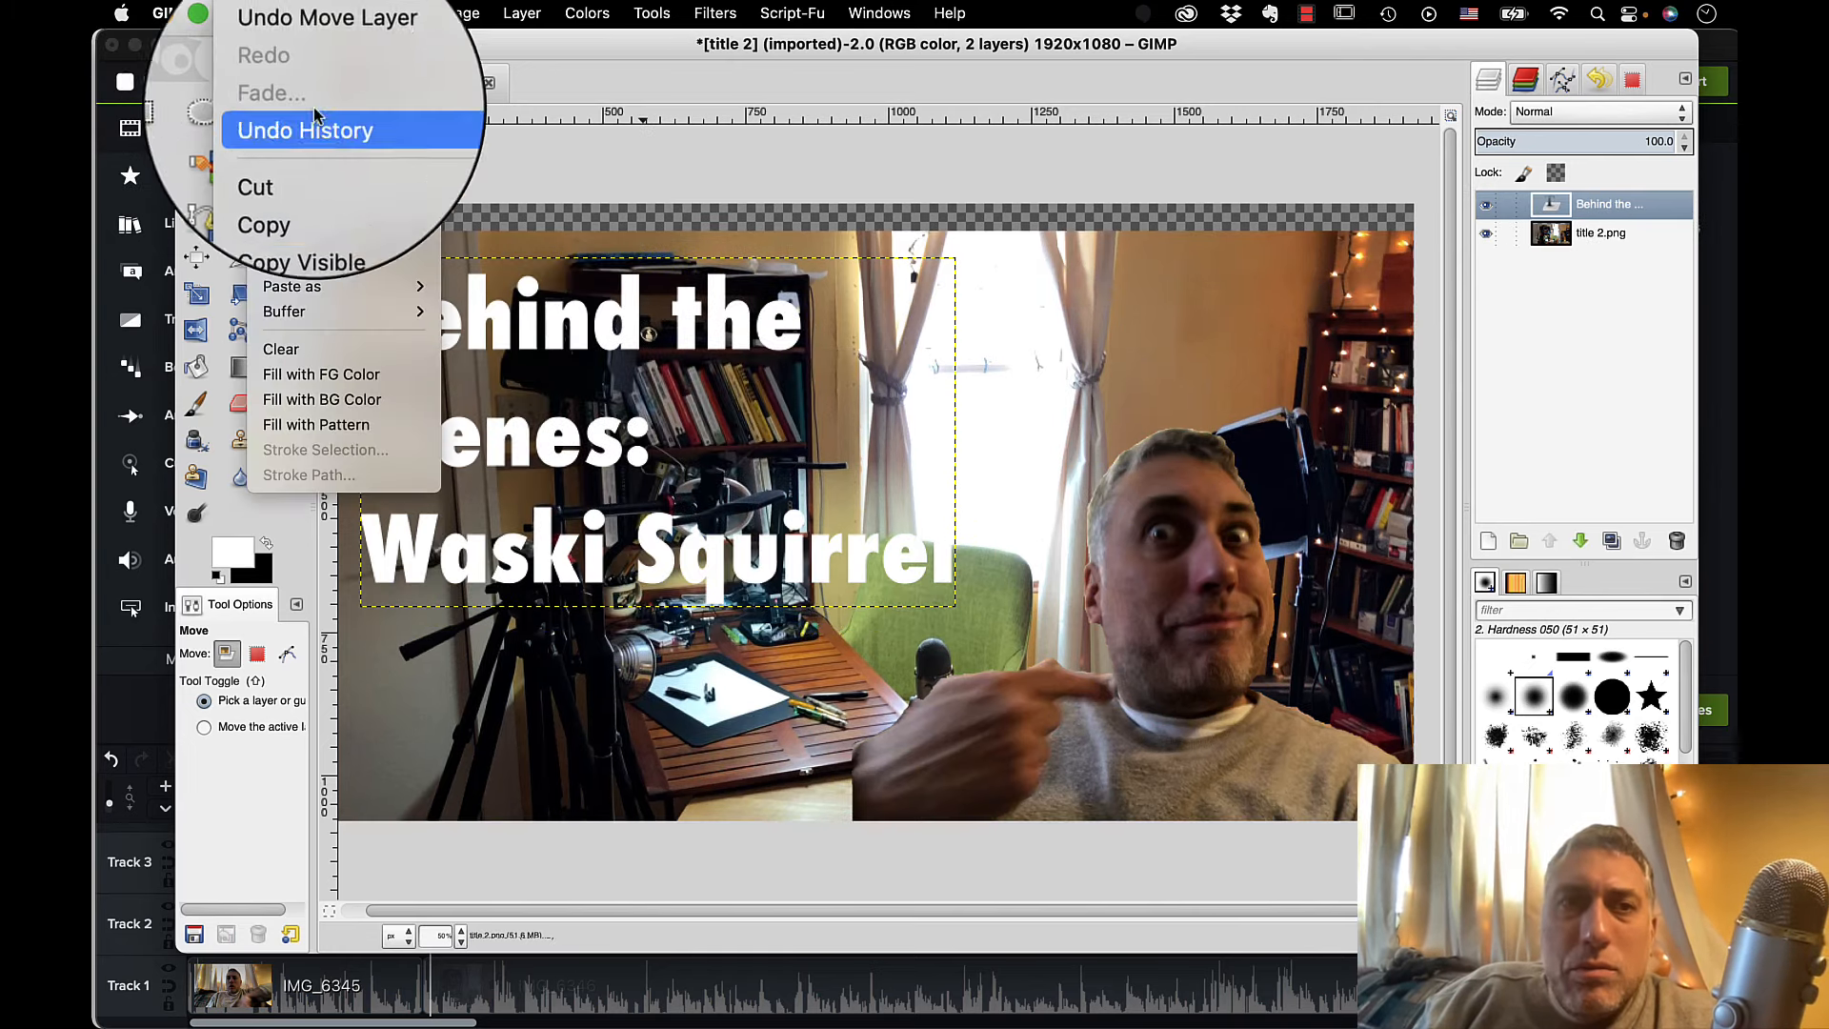
pyautogui.click(329, 48)
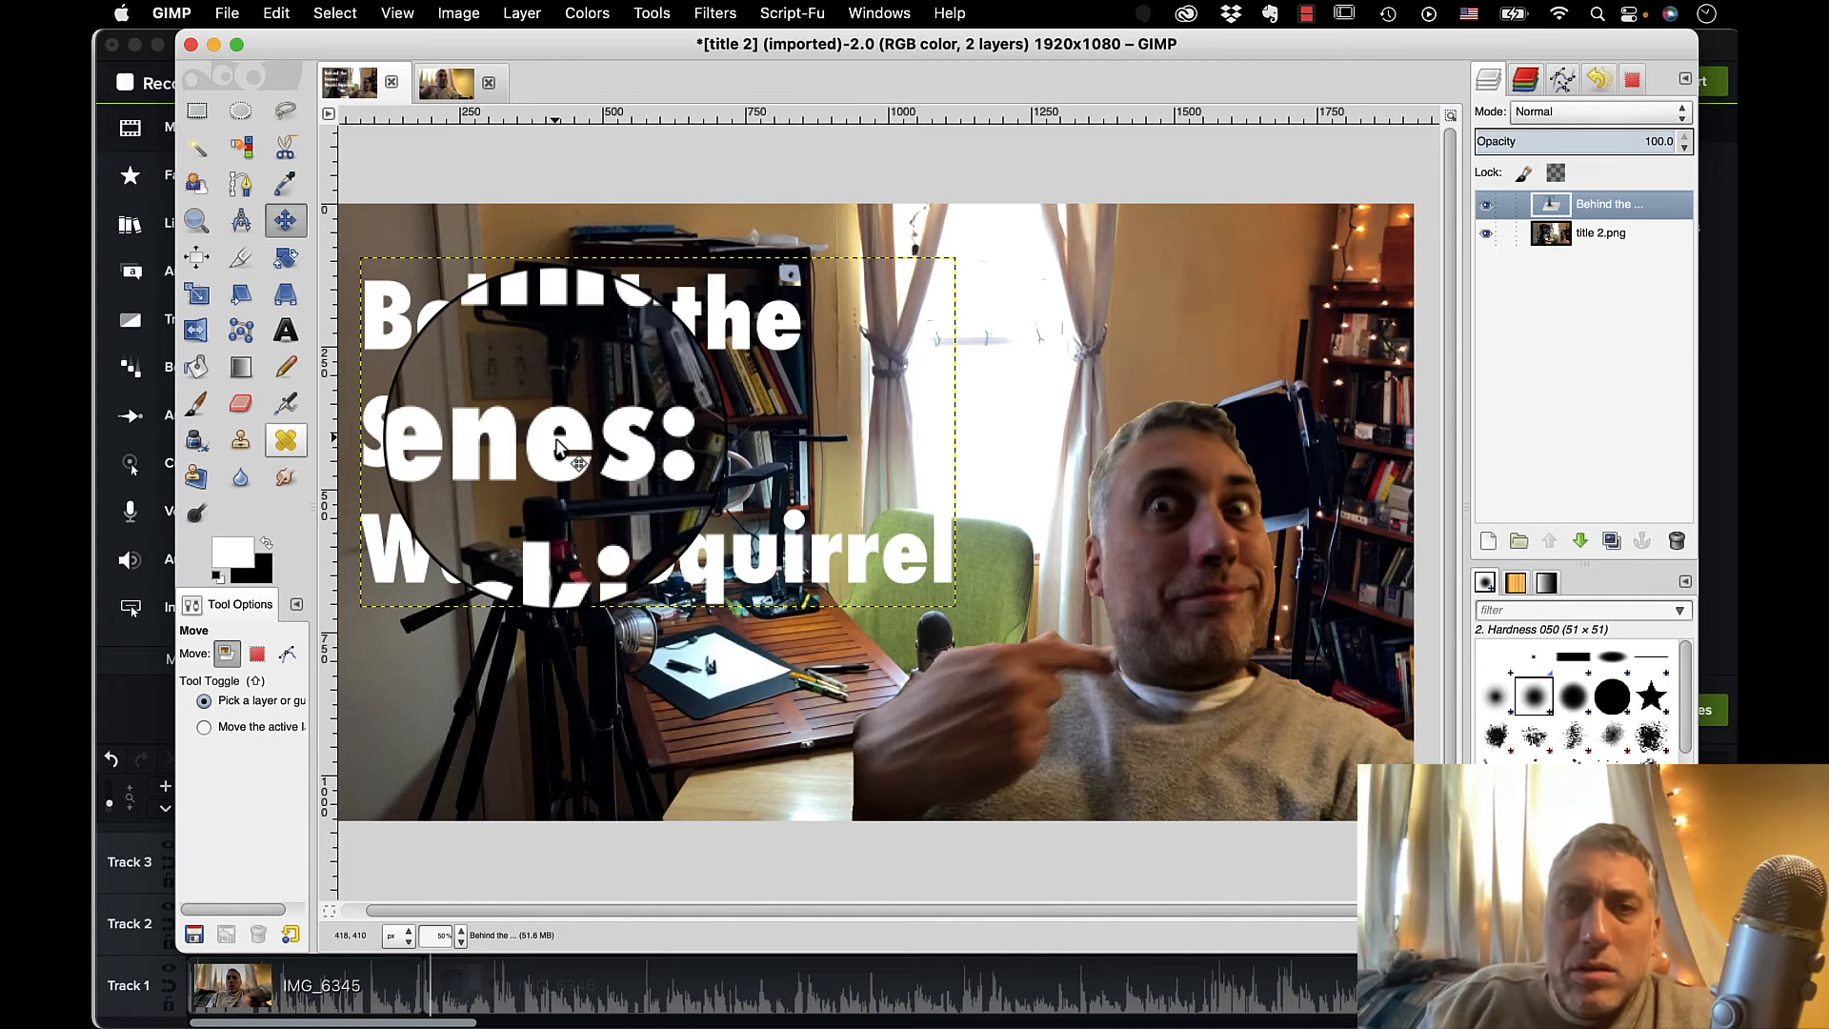
# Move the title text slightly down and give it a black drop shadow with a vertical offset of 4 and blur radius of 15.
pyautogui.moveTo(557, 448); pyautogui.dragTo(559, 466)
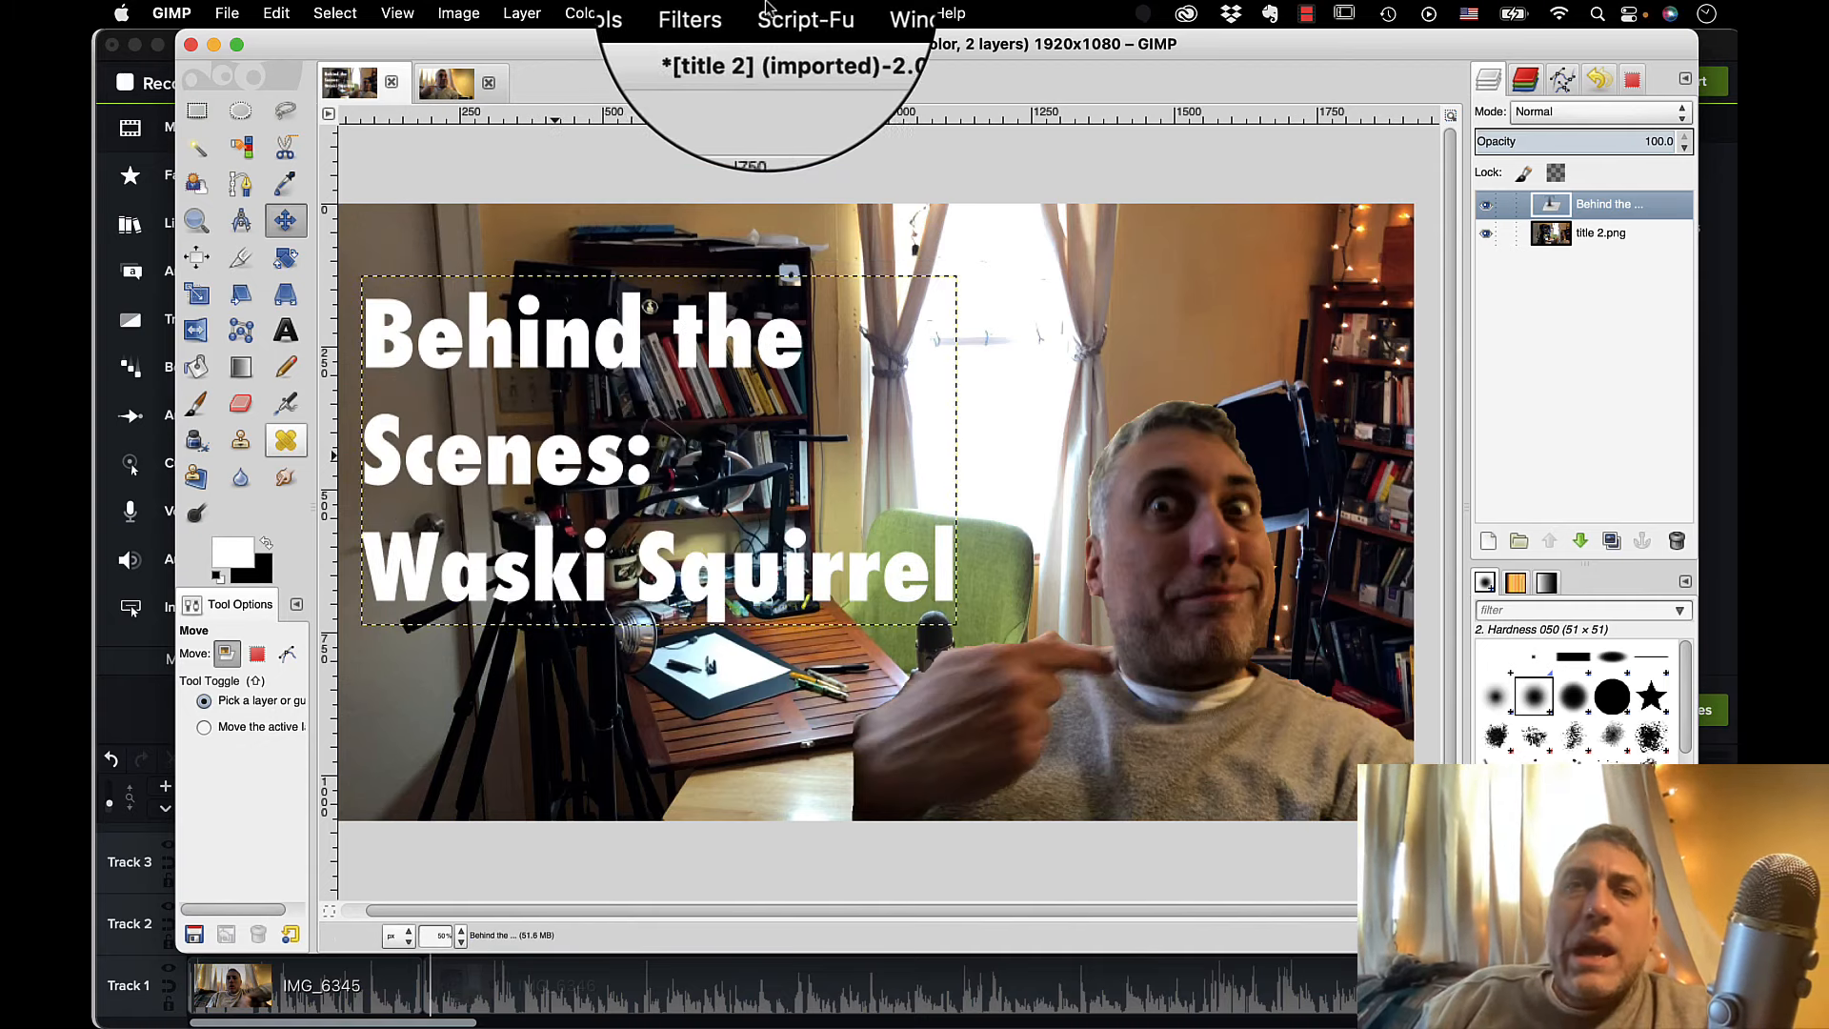
pyautogui.moveTo(714, 13)
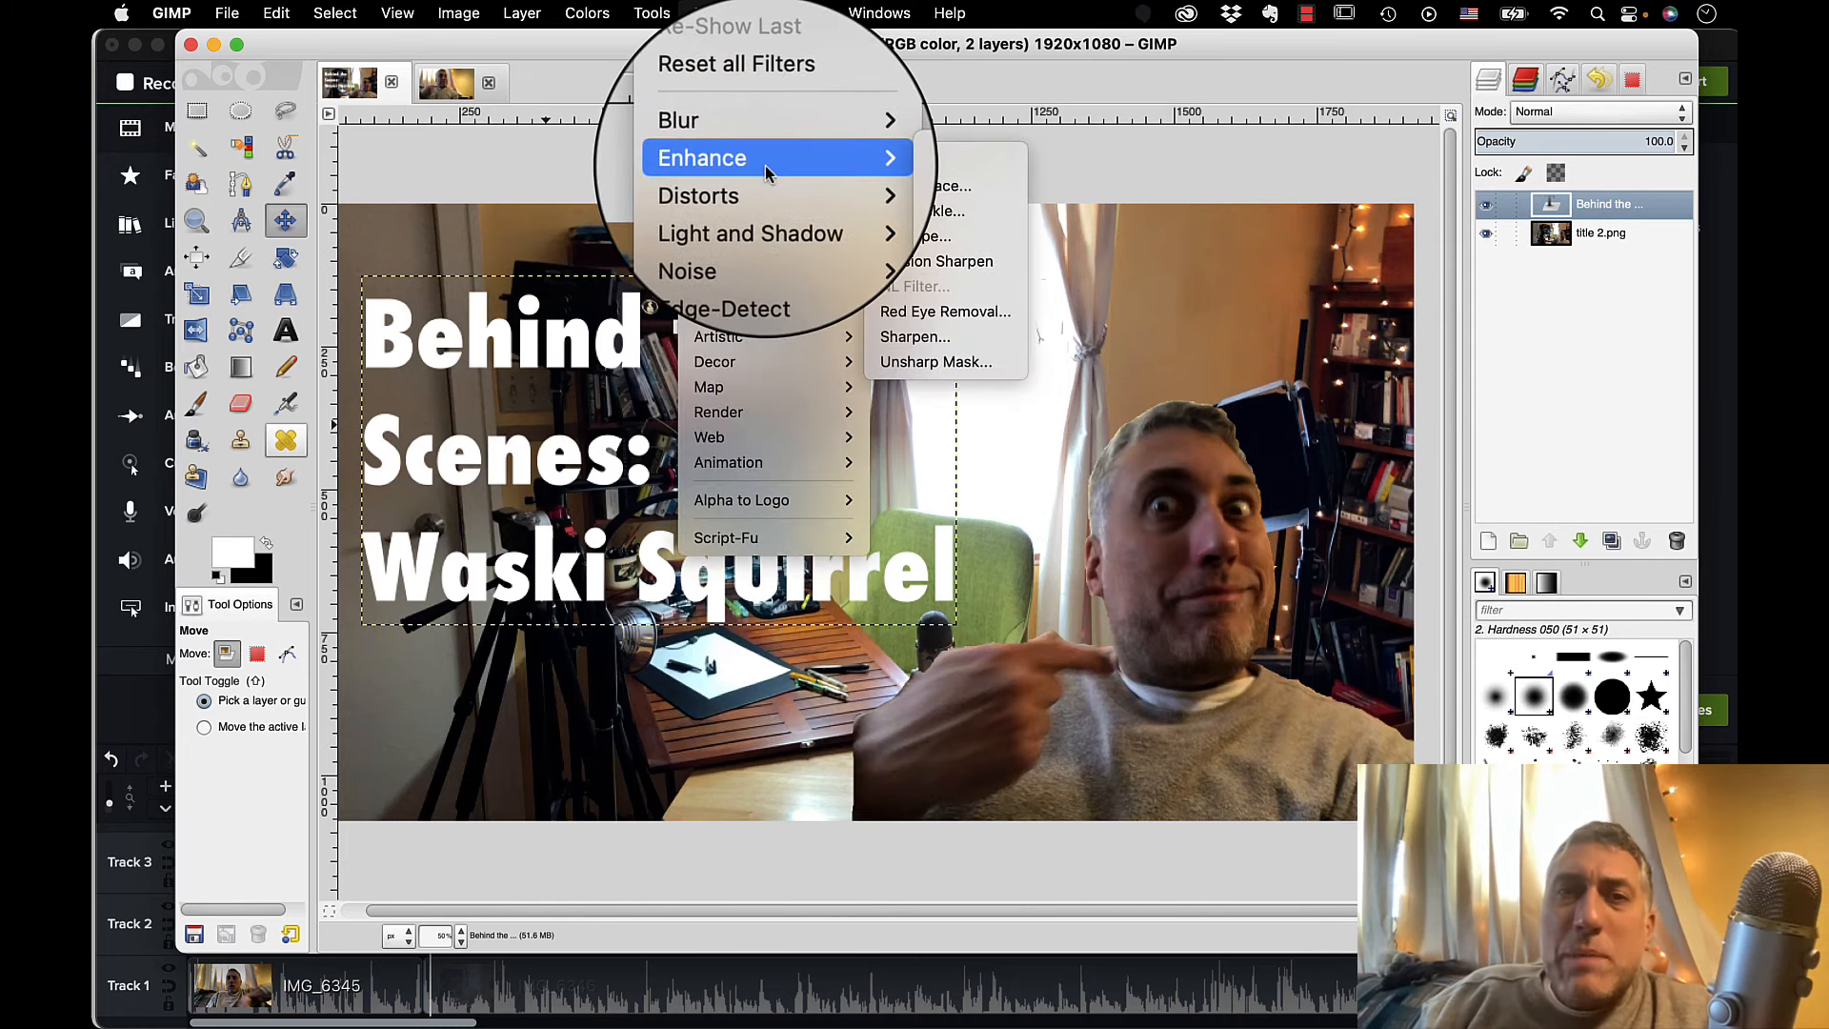
pyautogui.moveTo(753, 212)
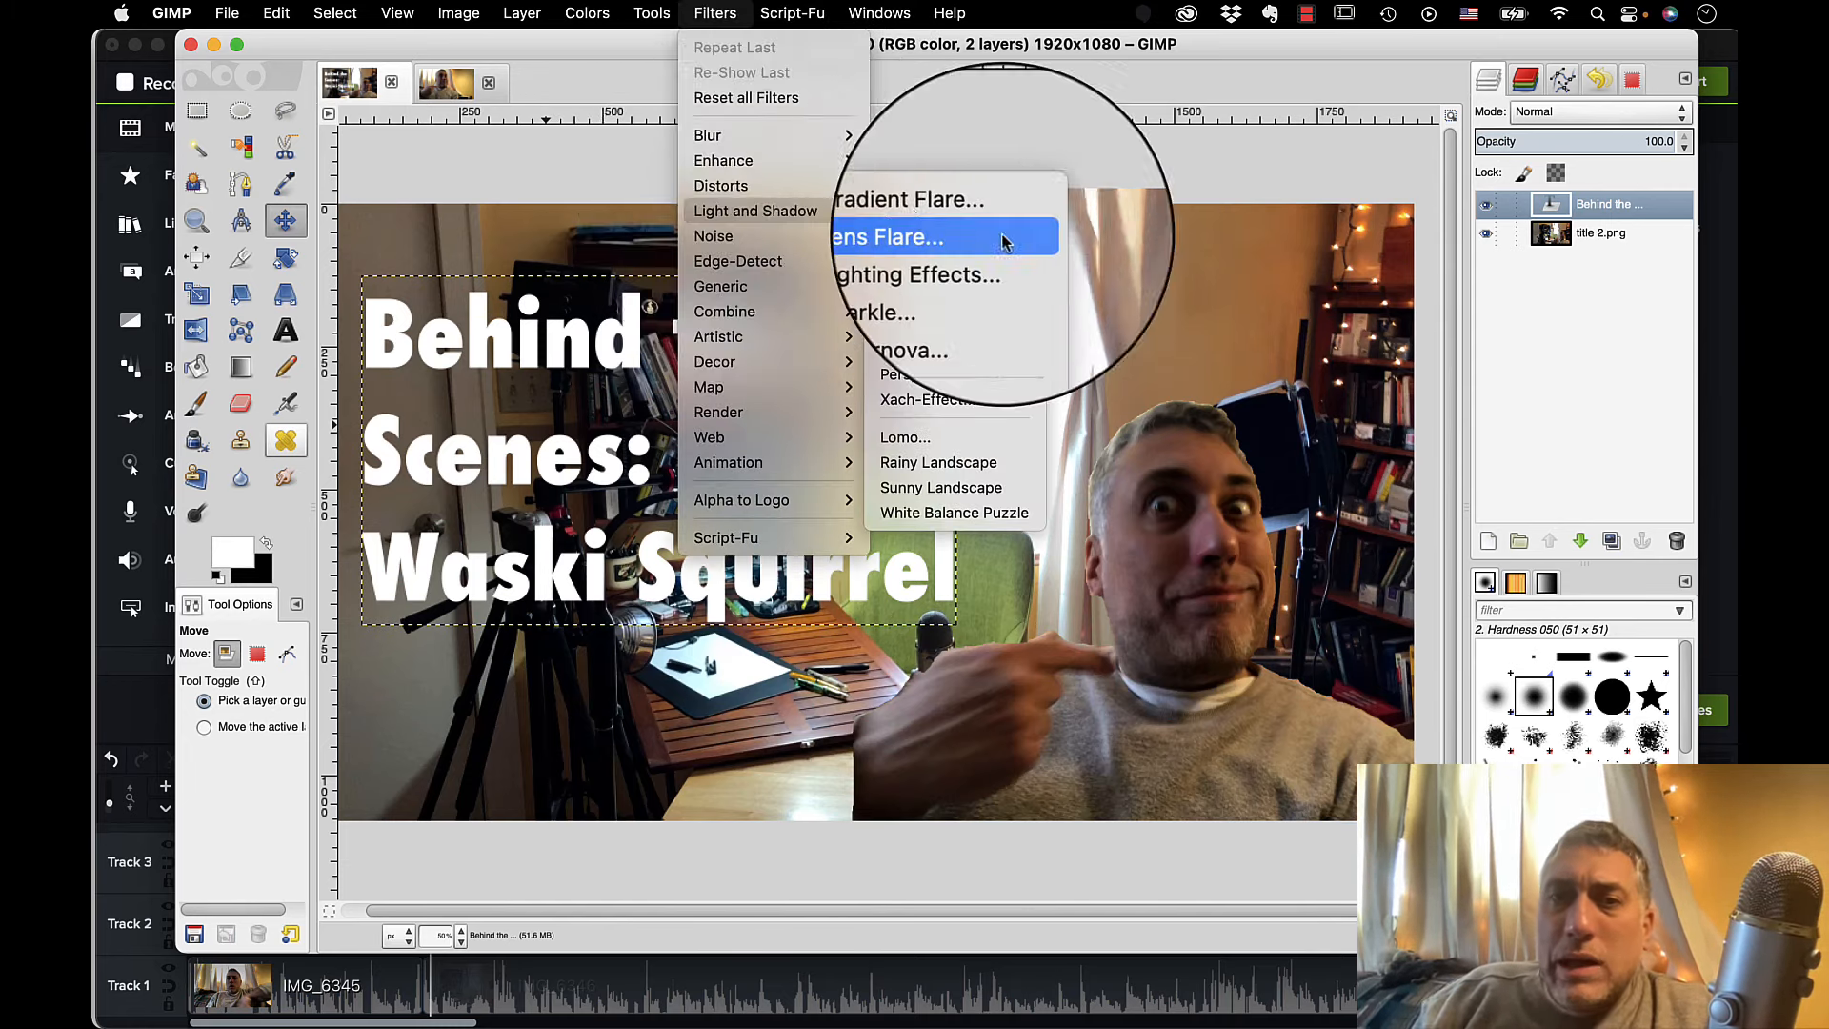
pyautogui.click(953, 351)
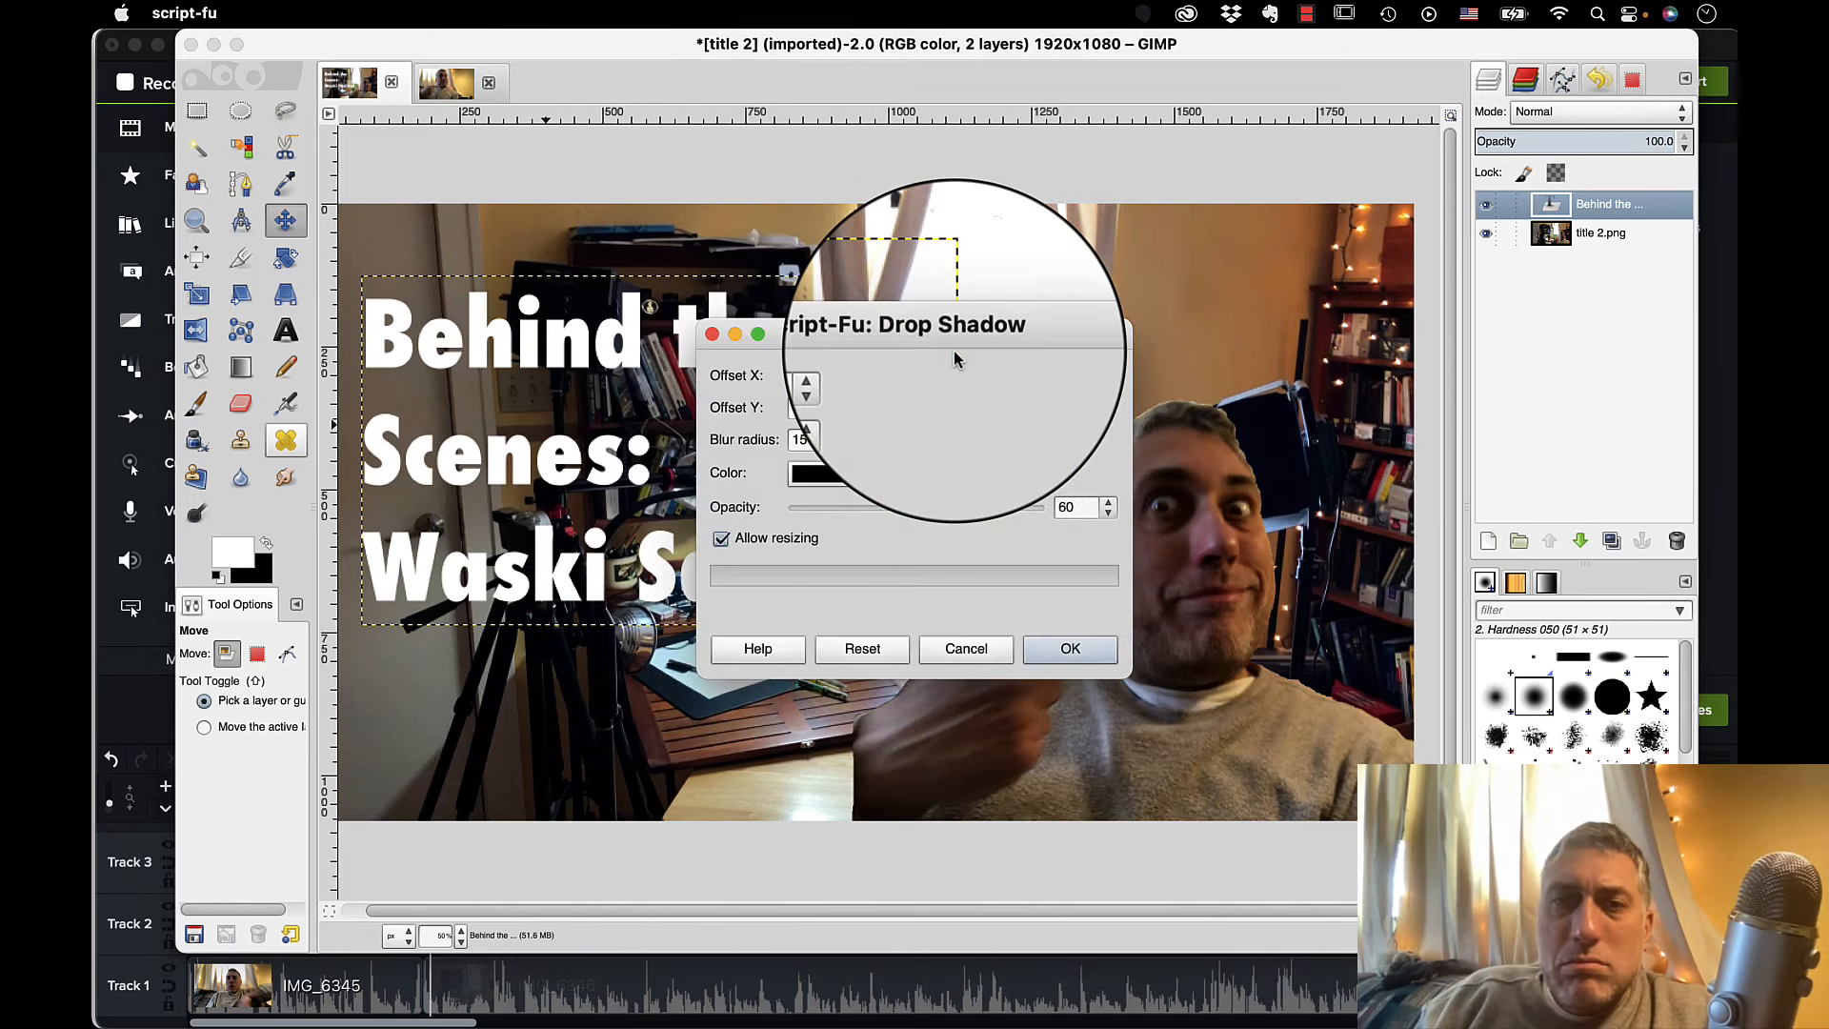
pyautogui.click(1068, 650)
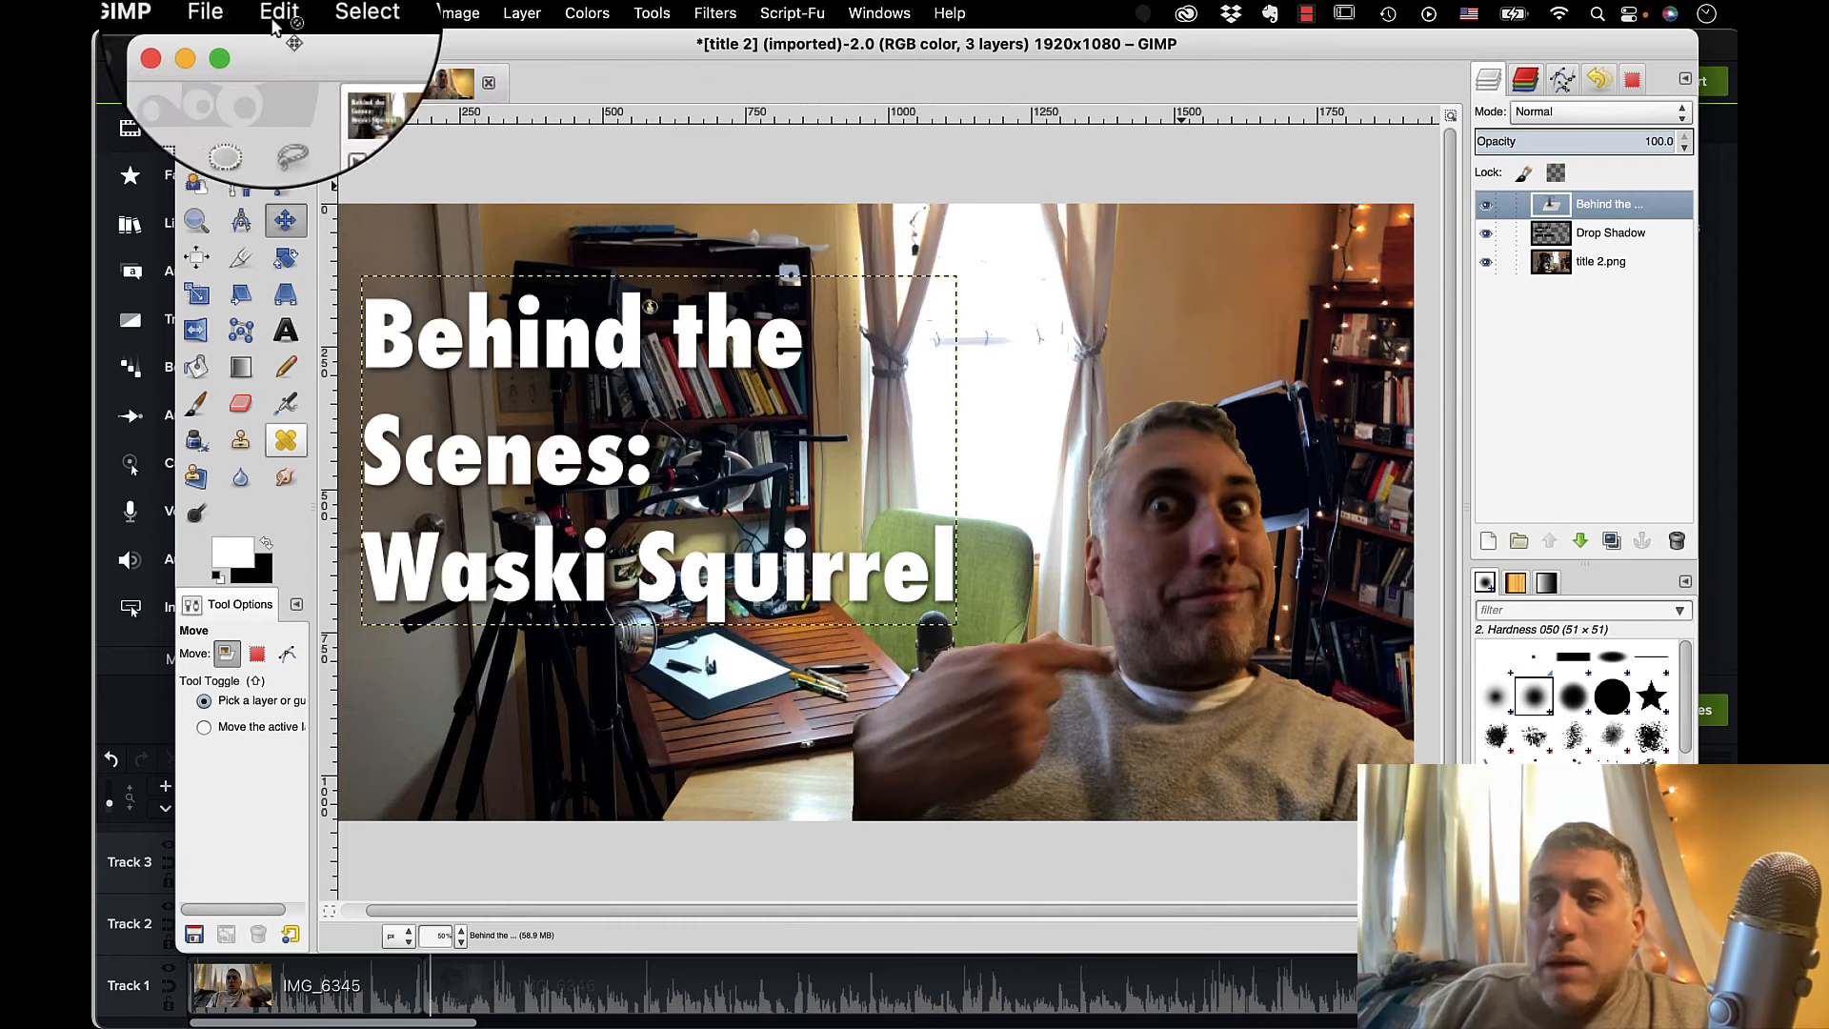
# Flatten the title image so the text, its shadow and the photo become a single layer.
pyautogui.click(514, 14)
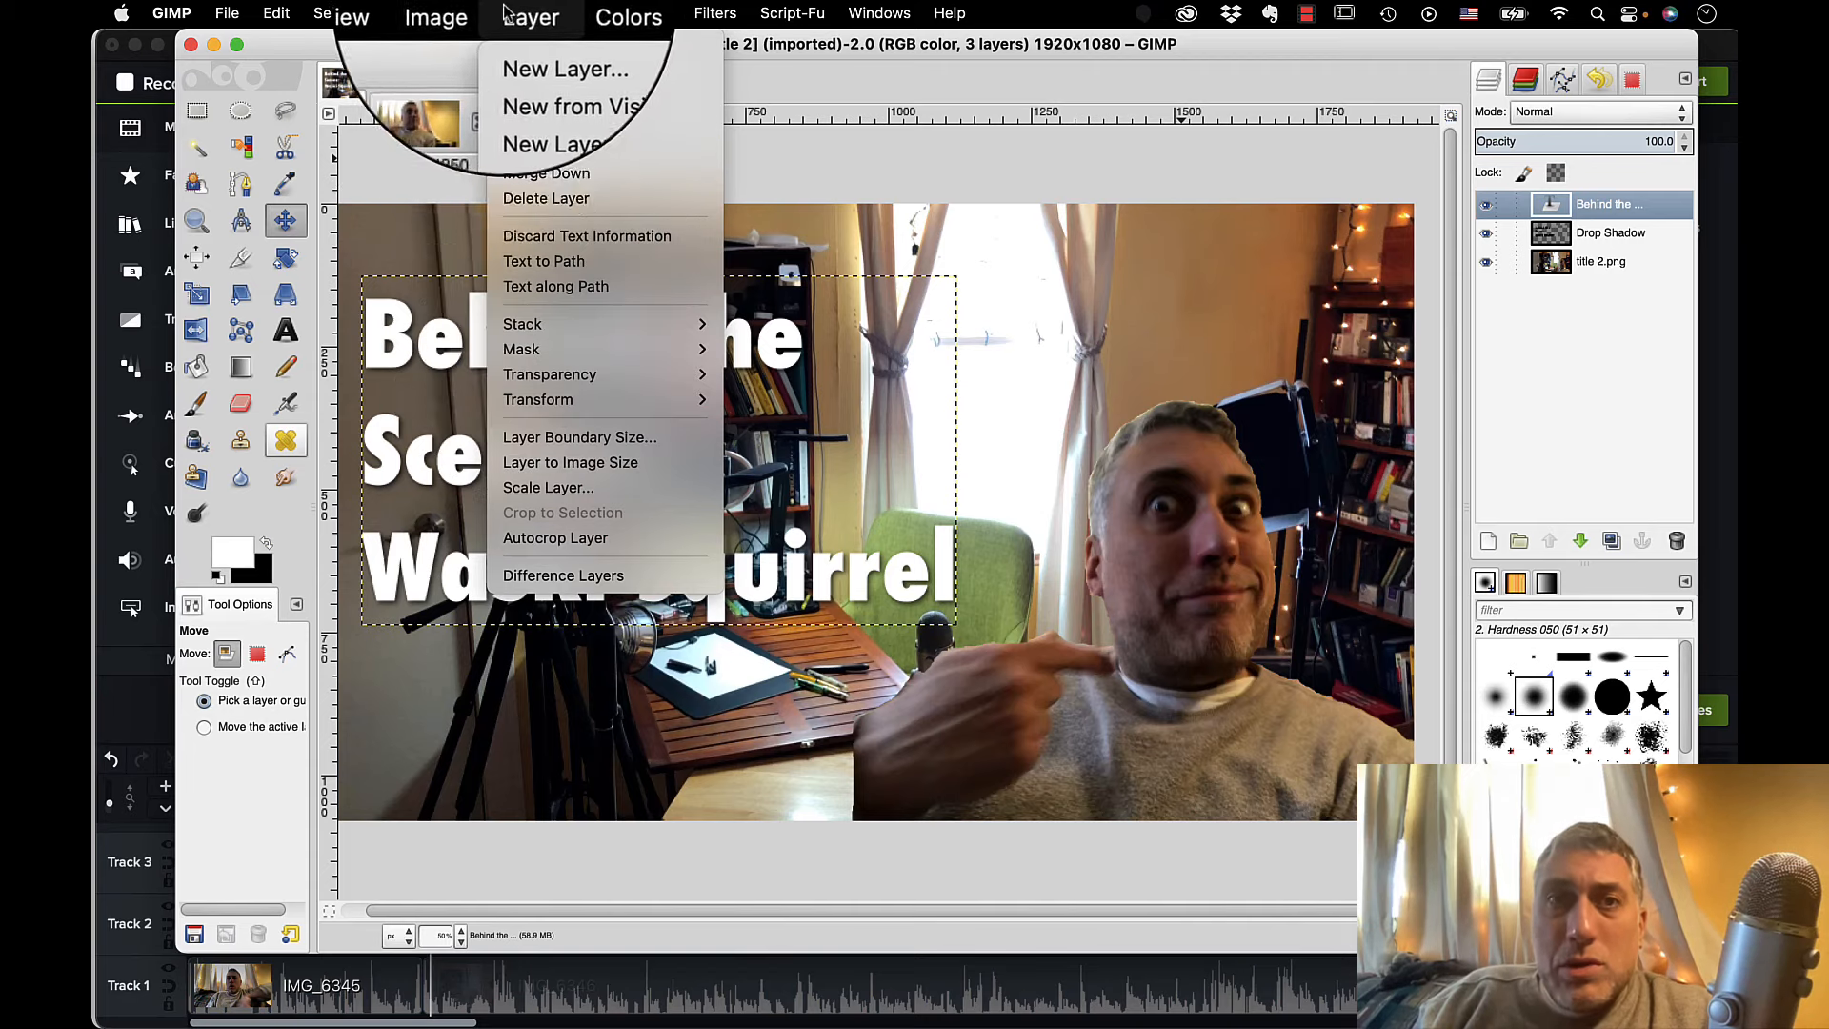
pyautogui.moveTo(458, 14)
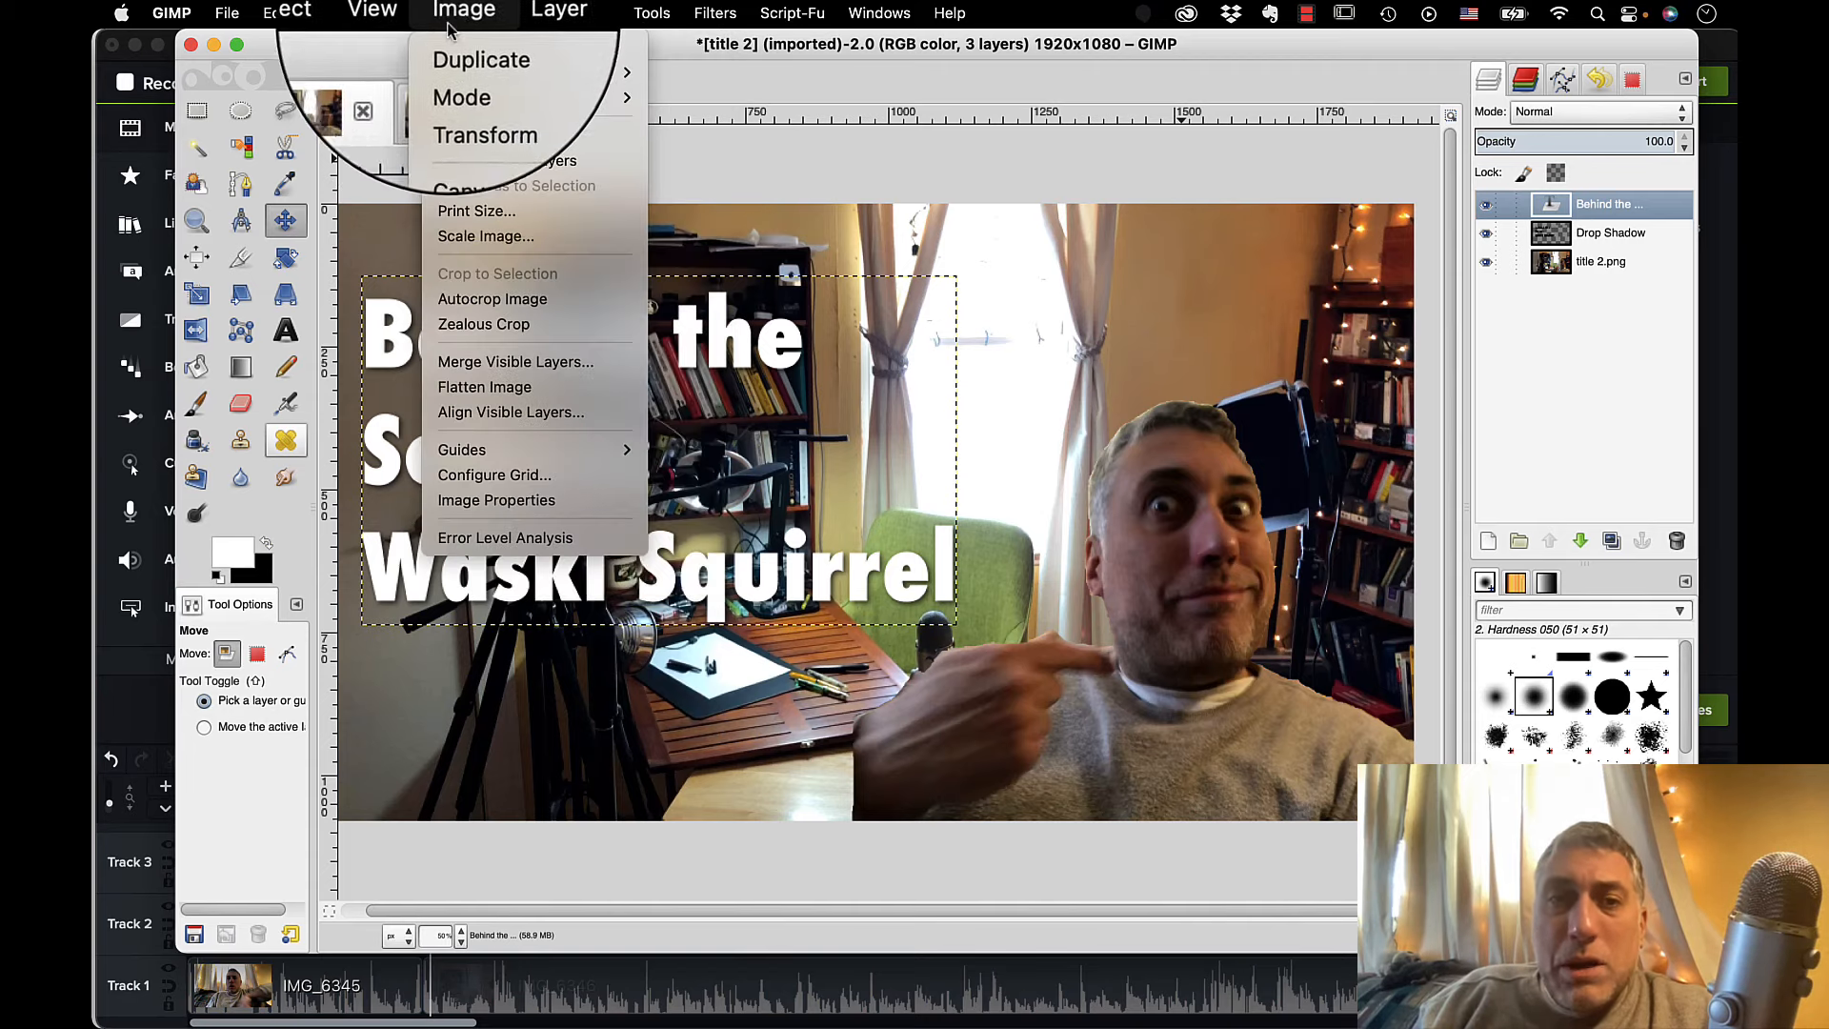
pyautogui.click(502, 389)
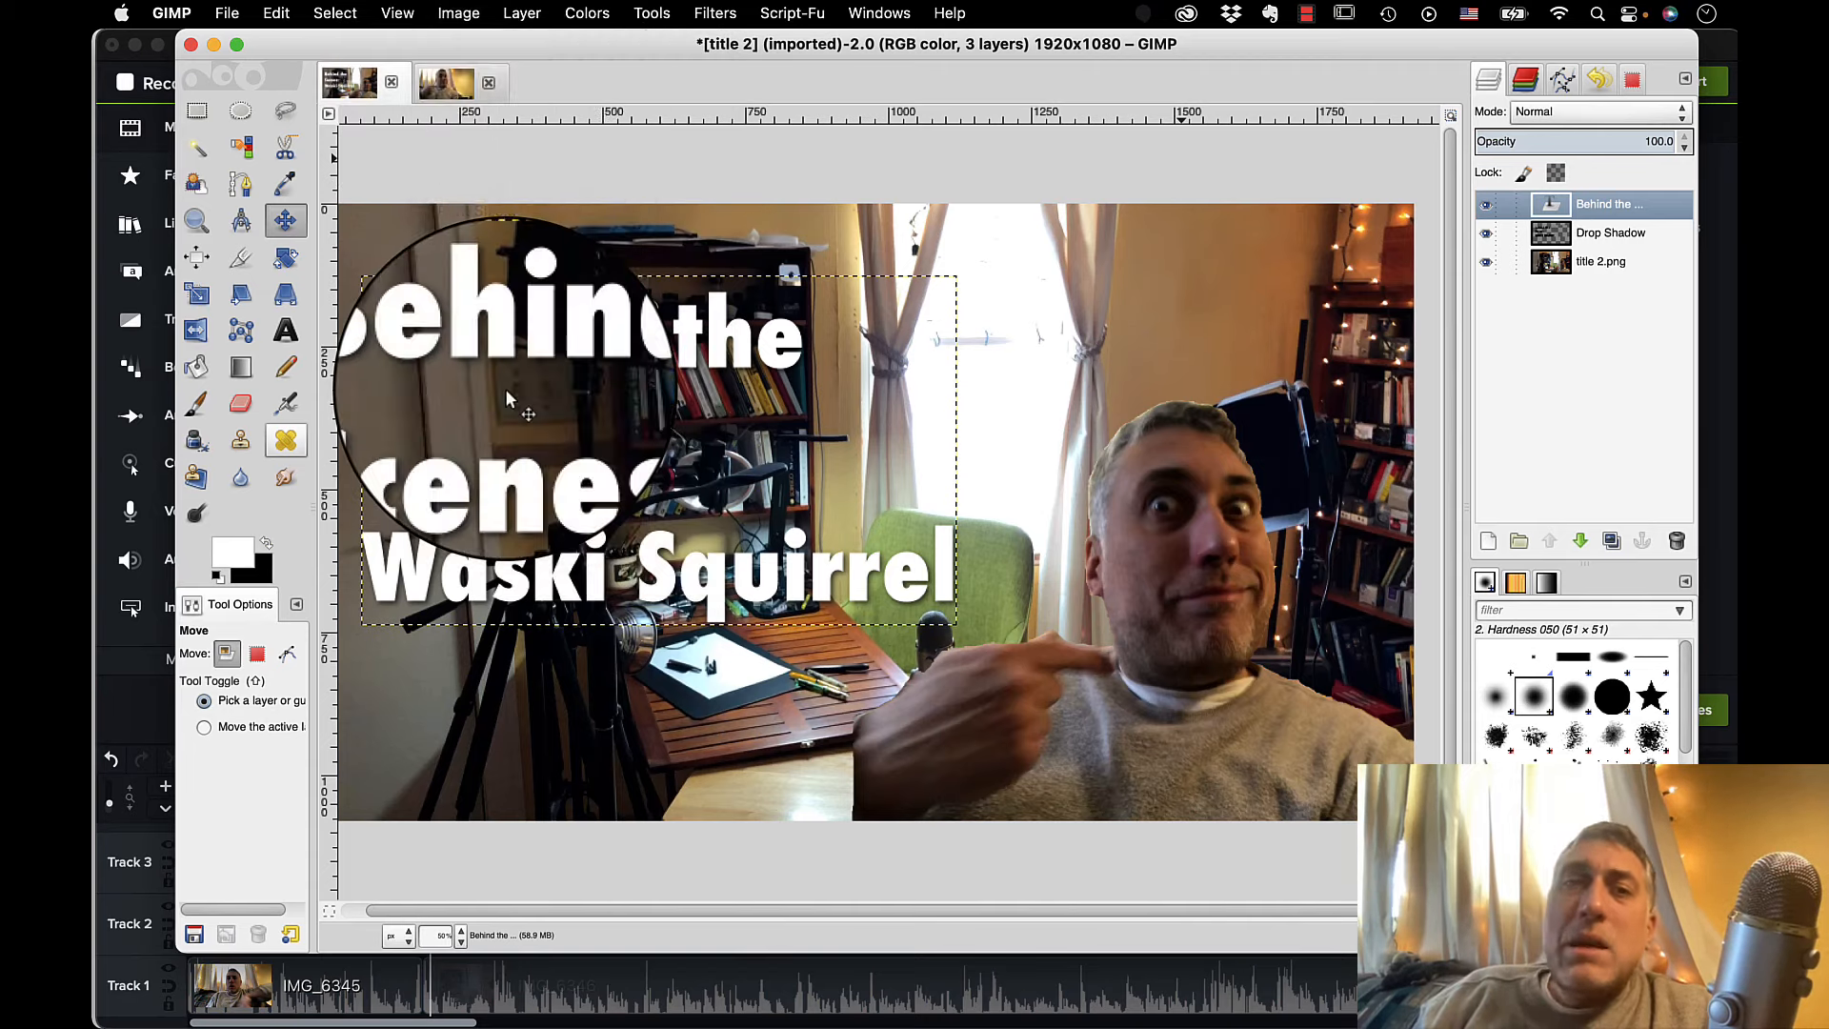
# Apply the National Geographic filter with shadow recover opacity 60, sharpness 0.5, screen and overlay opacity 50 and a neutral overlay tint.
pyautogui.click(714, 13)
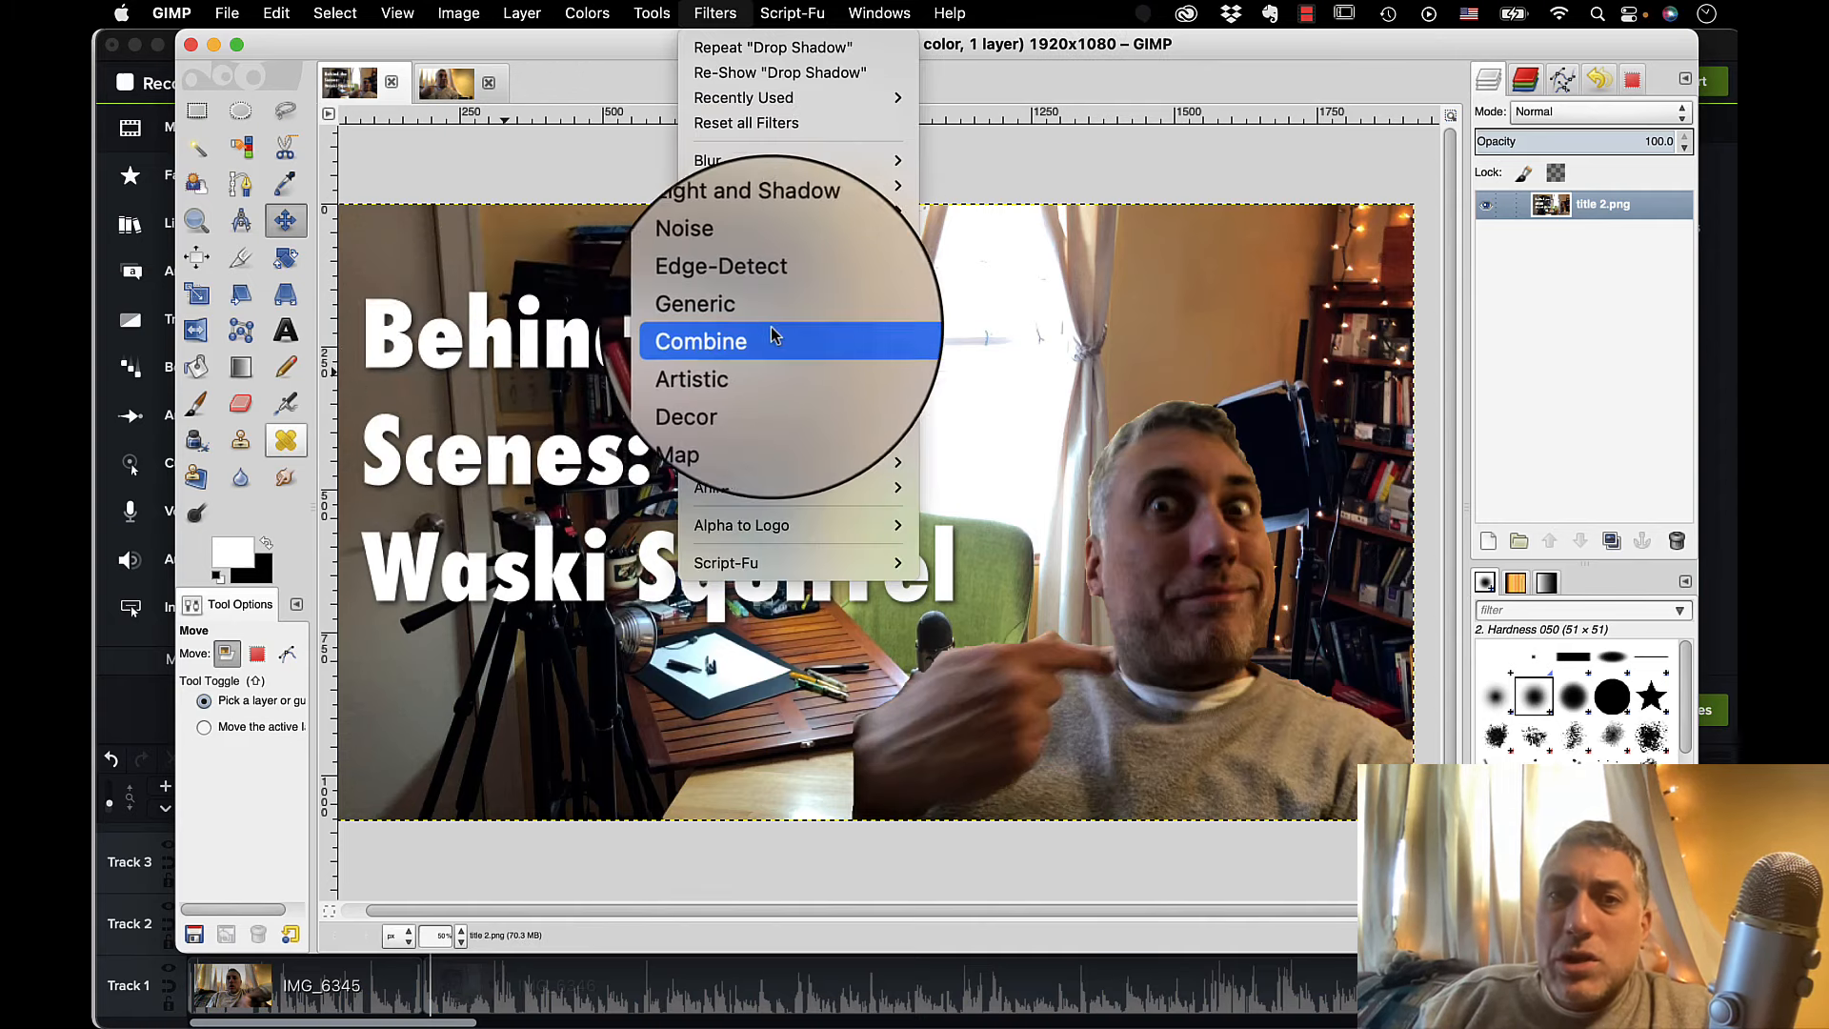
pyautogui.moveTo(766, 315)
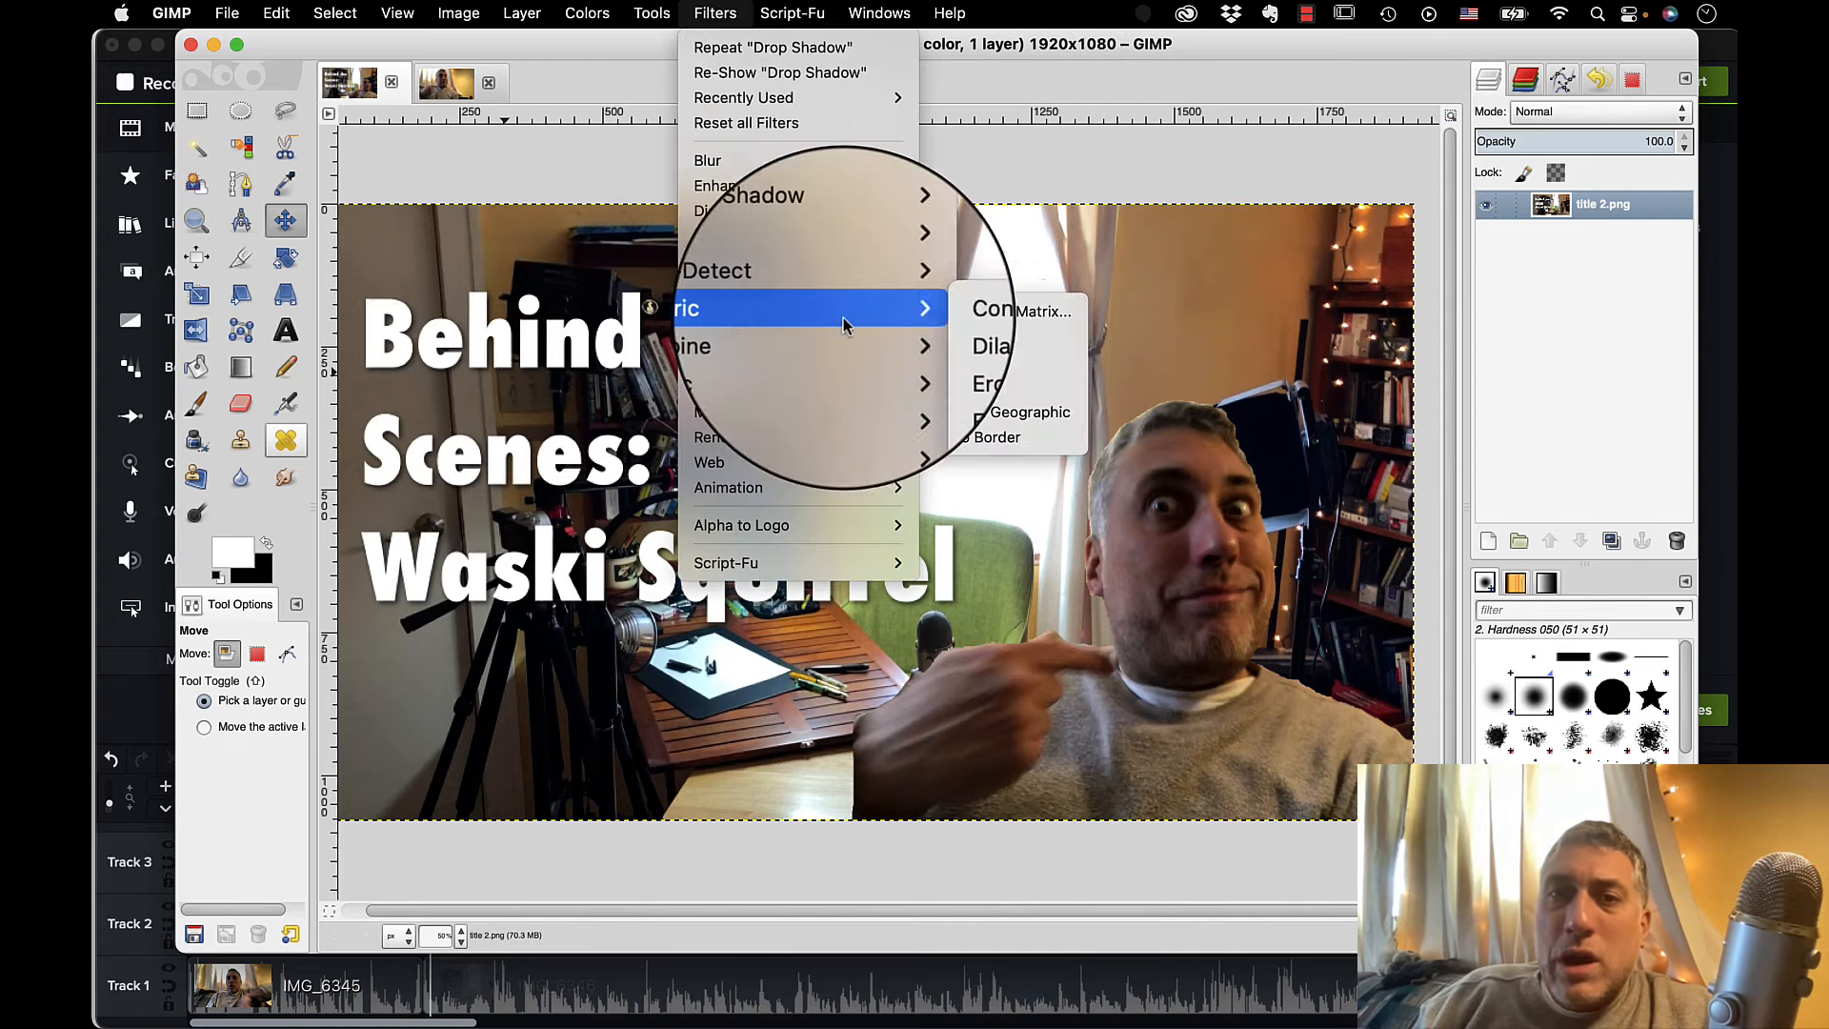
pyautogui.click(1060, 418)
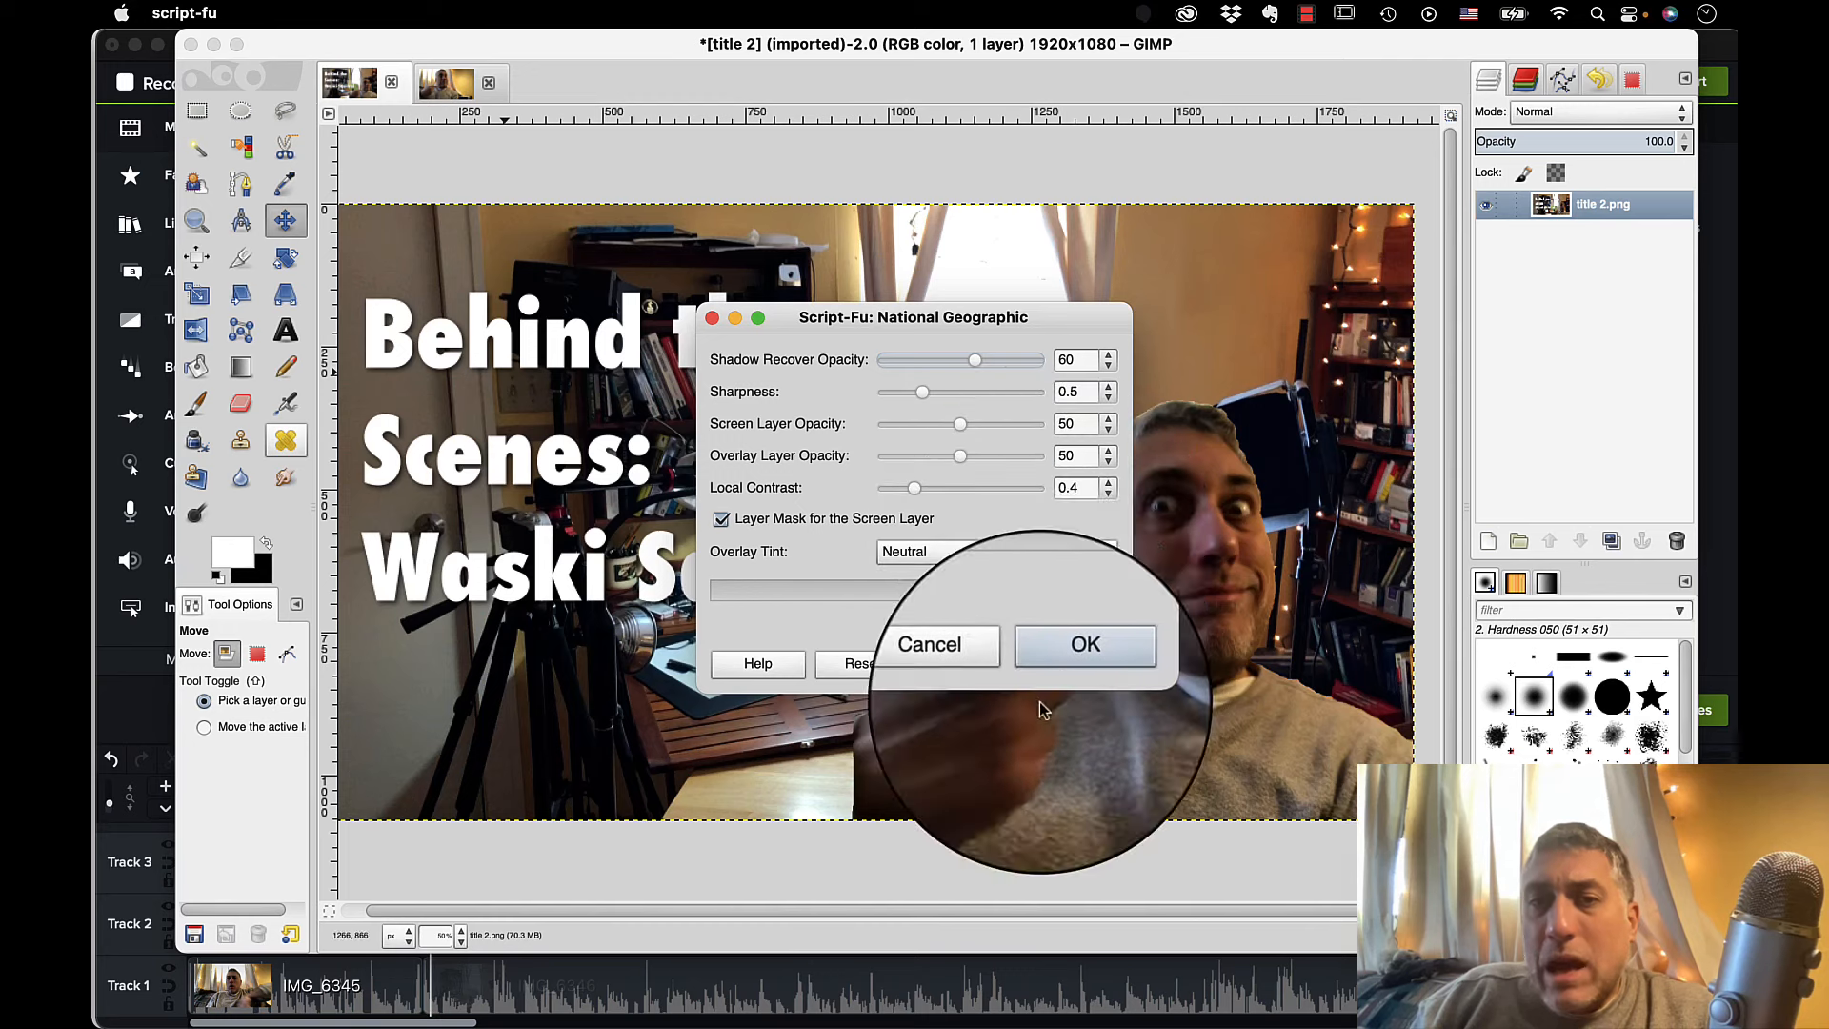
pyautogui.click(1092, 664)
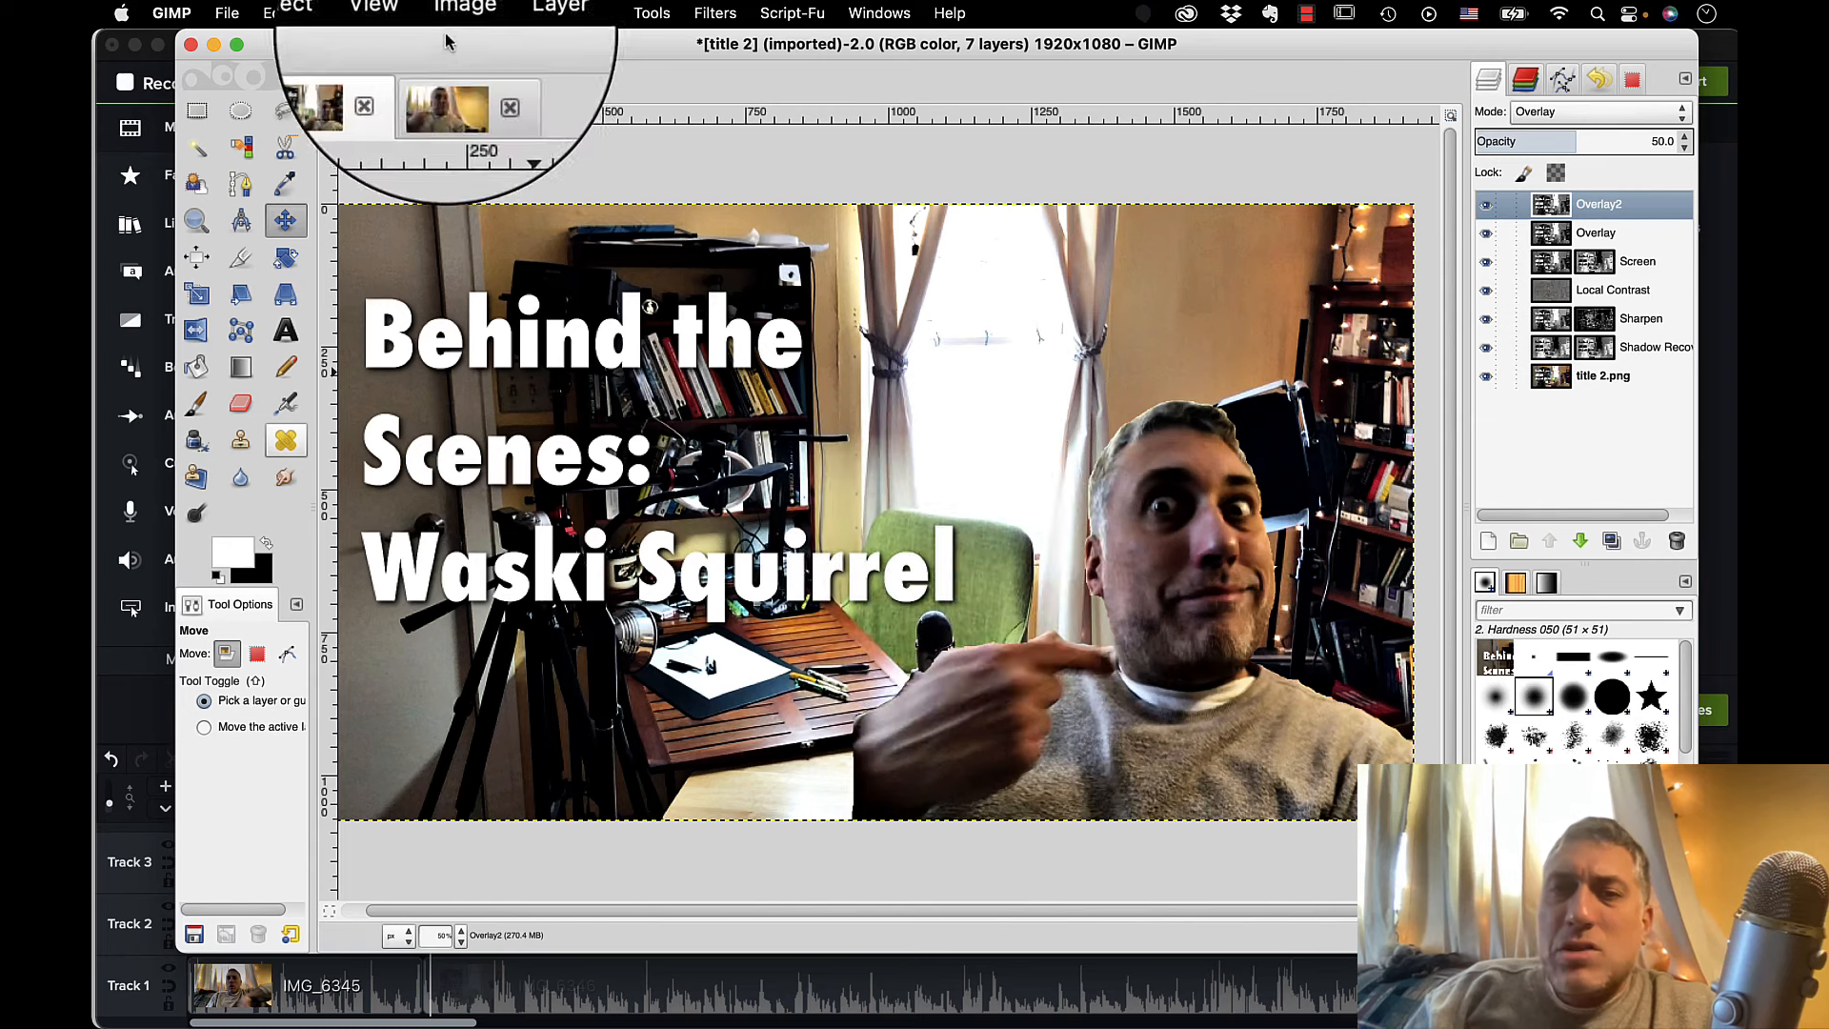
# Export the finished image as the JPEG title.jpg in the 2021 Behind the Scenes folder.
pyautogui.click(227, 13)
pyautogui.click(276, 349)
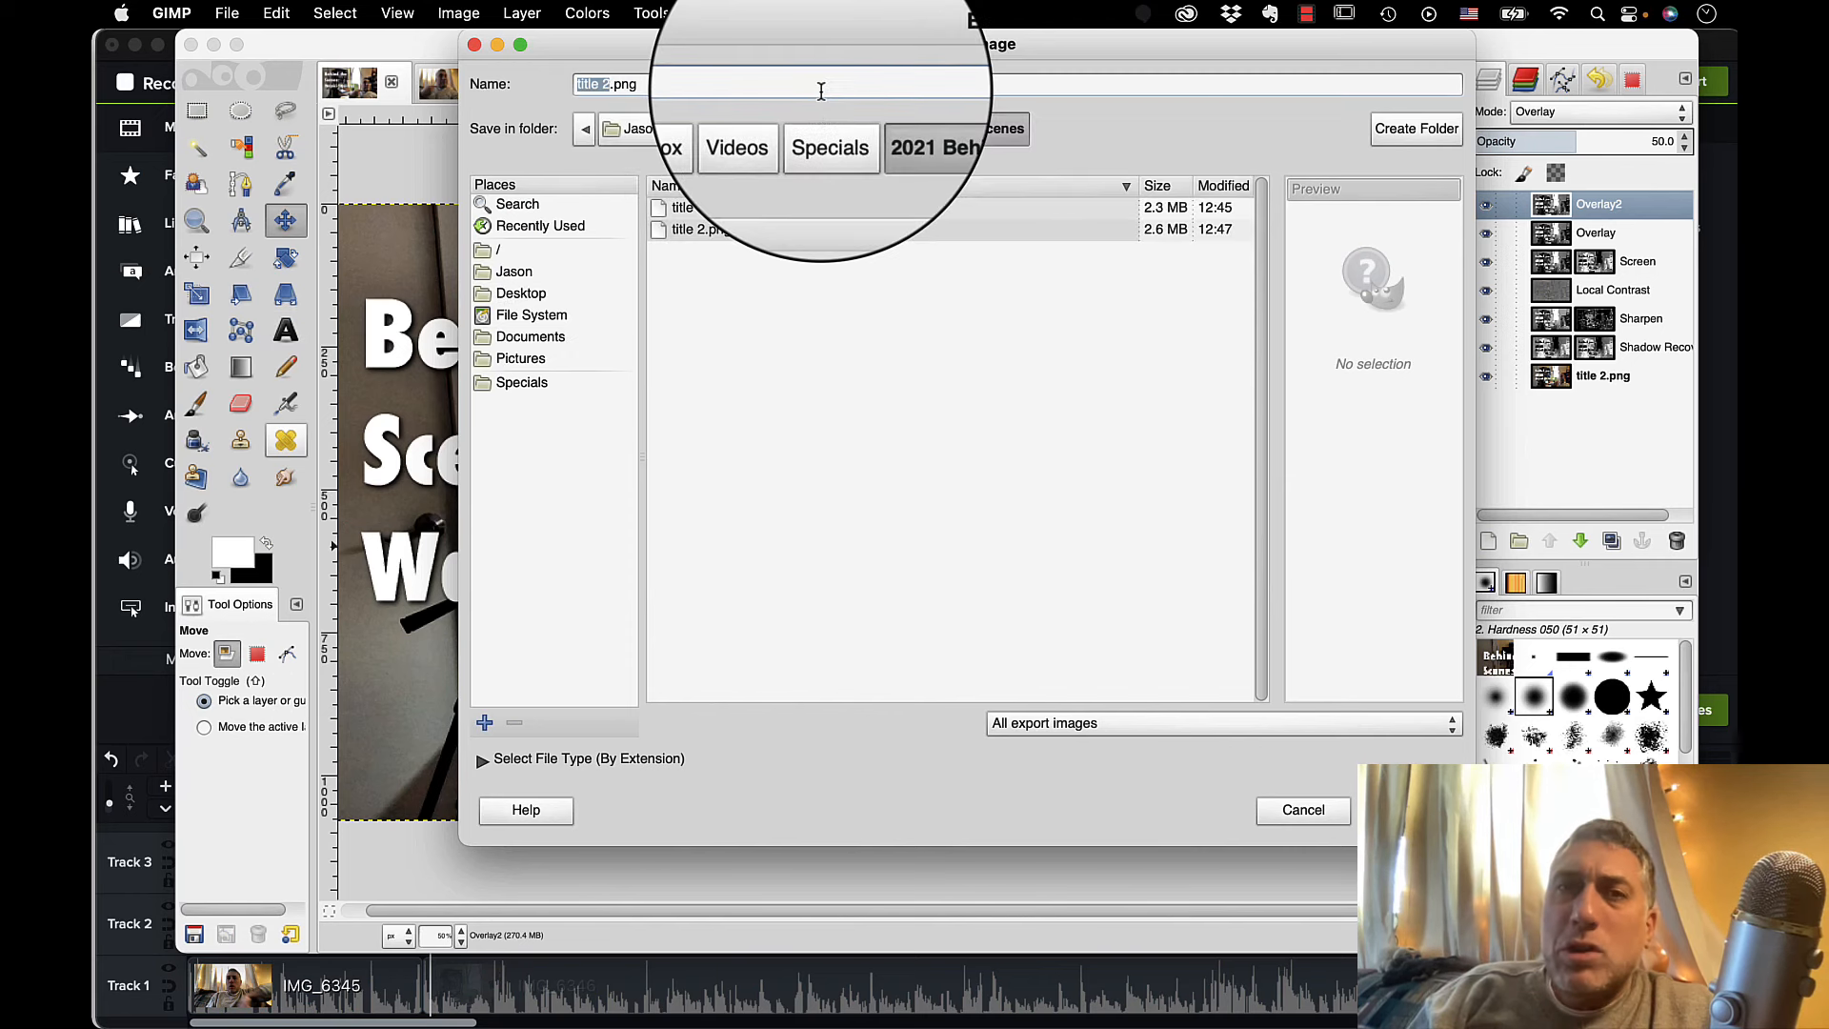
pyautogui.press('BackSpace')
pyautogui.press('BackSpace')
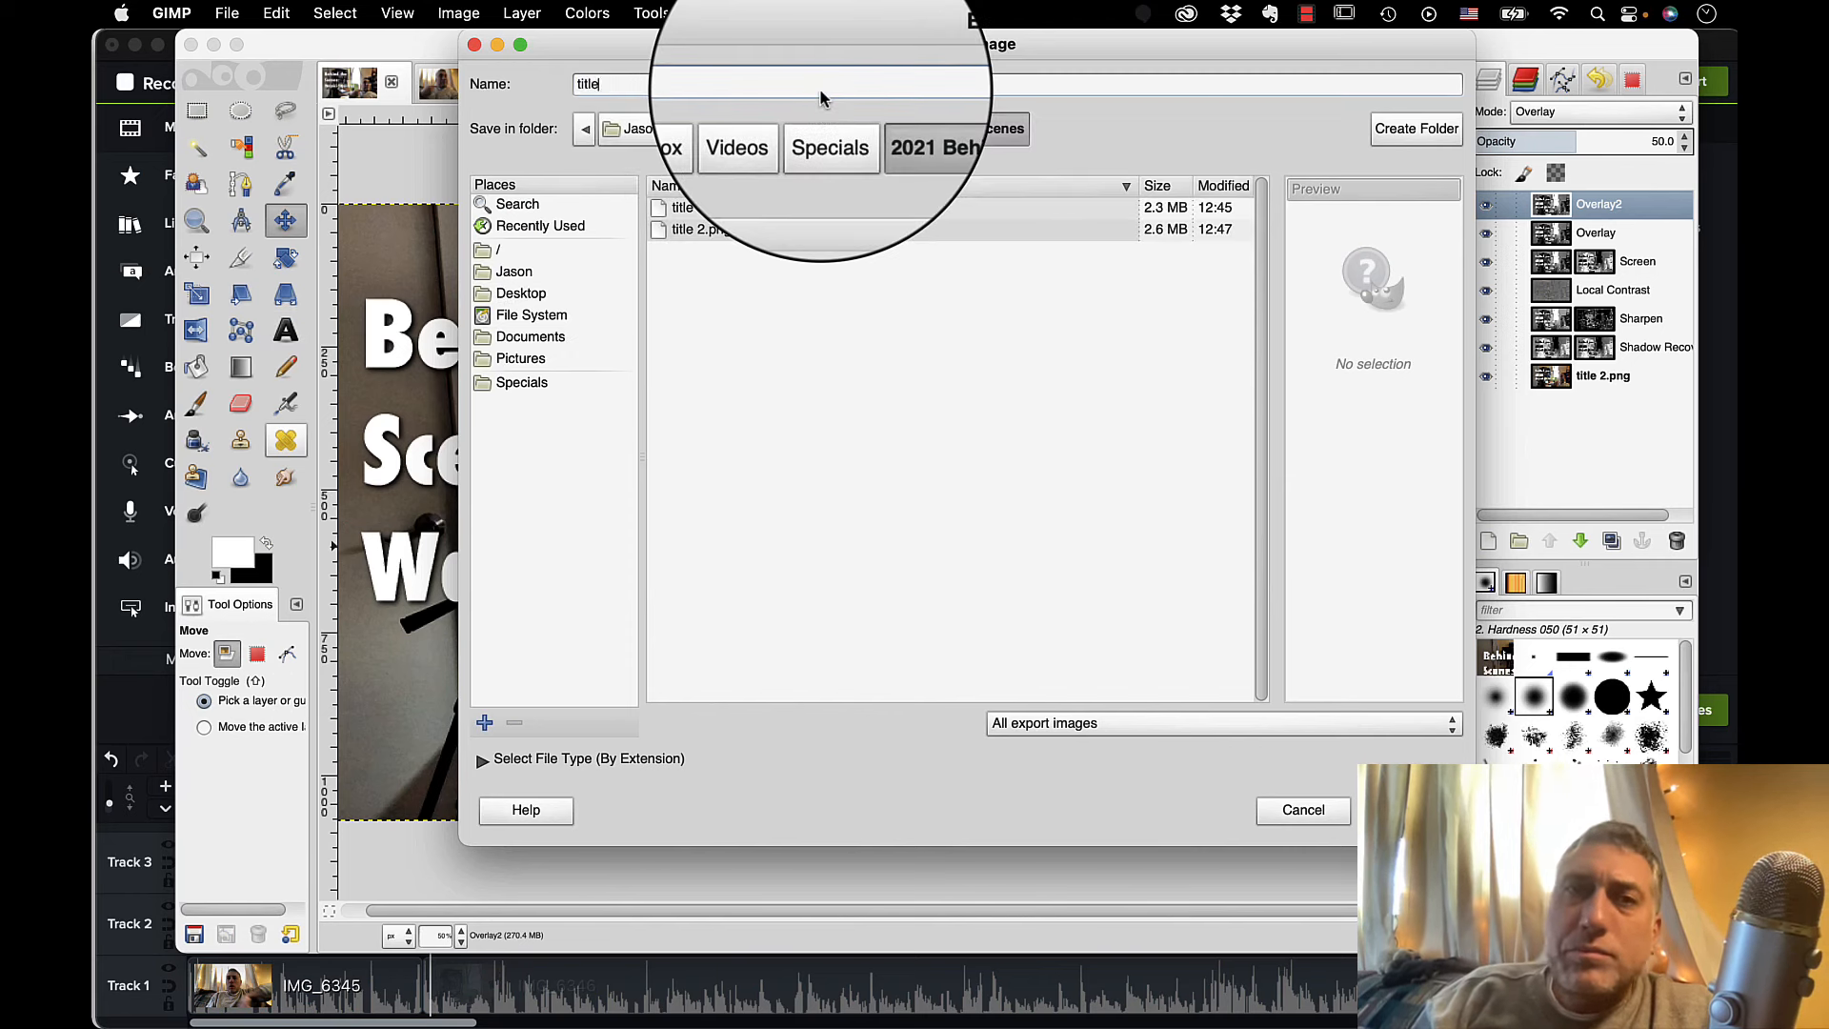
pyautogui.write('.jpg')
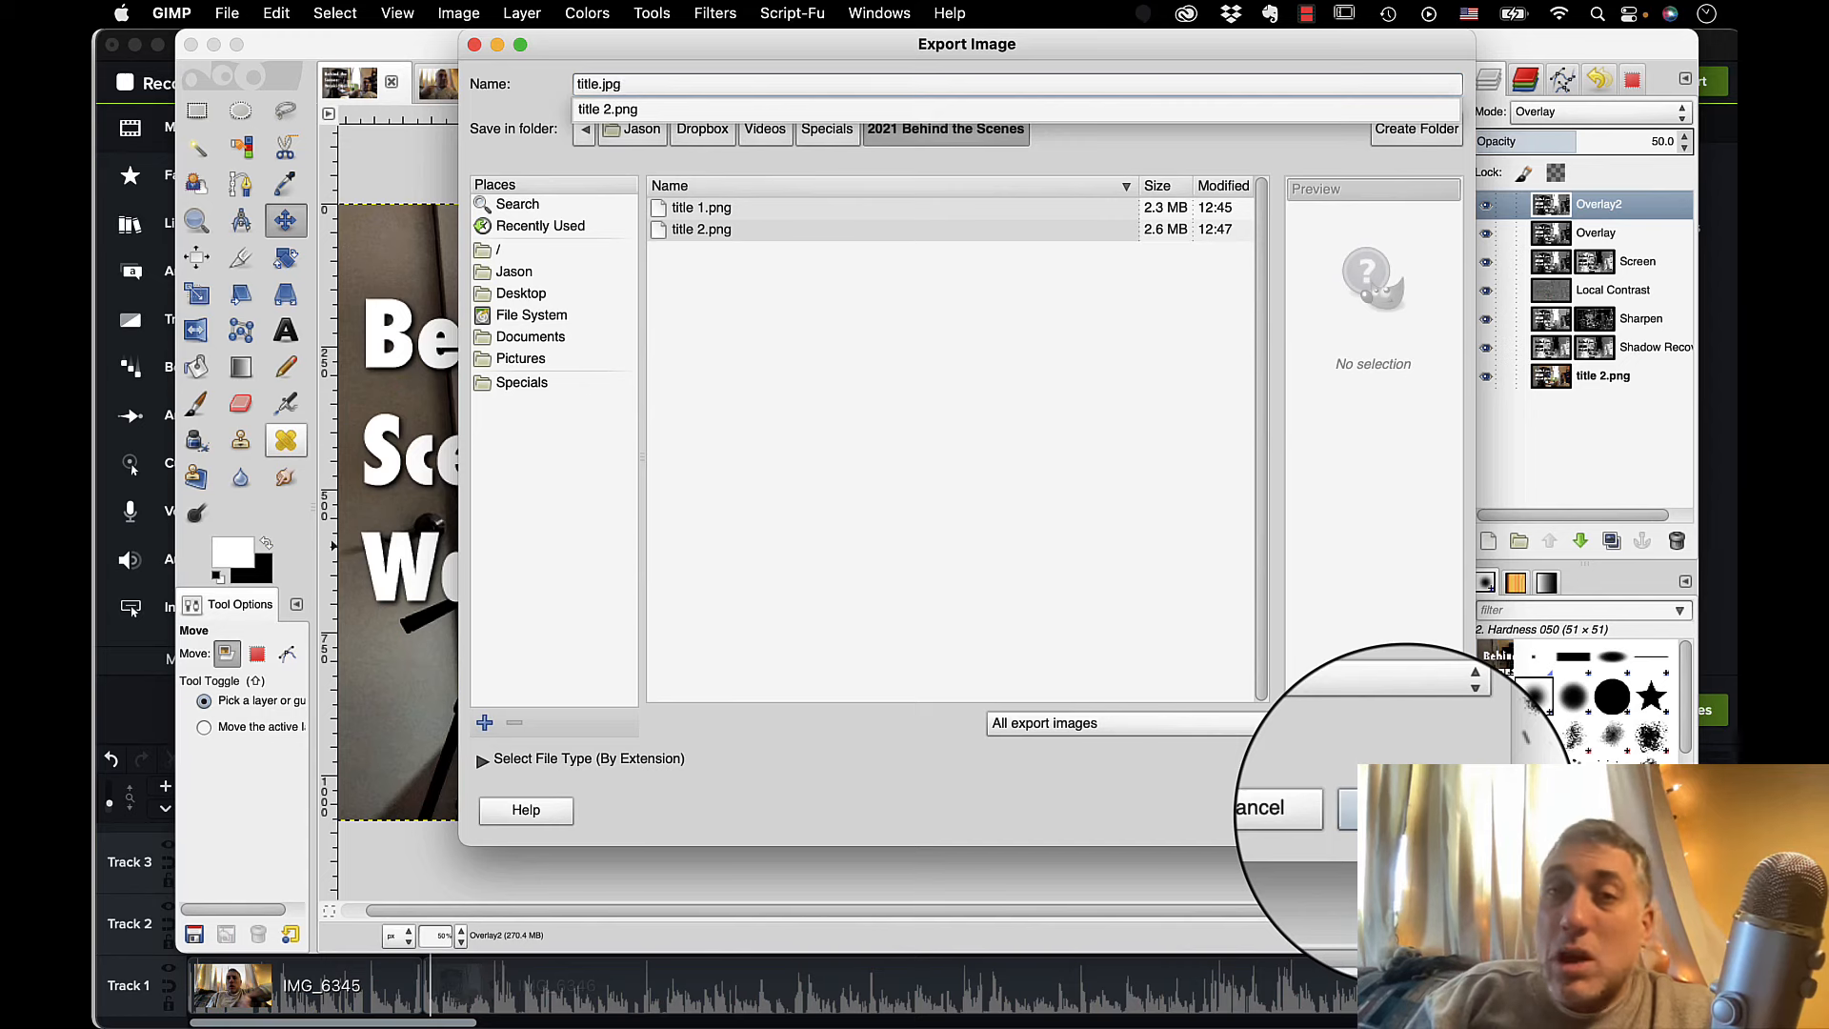
pyautogui.click(1405, 814)
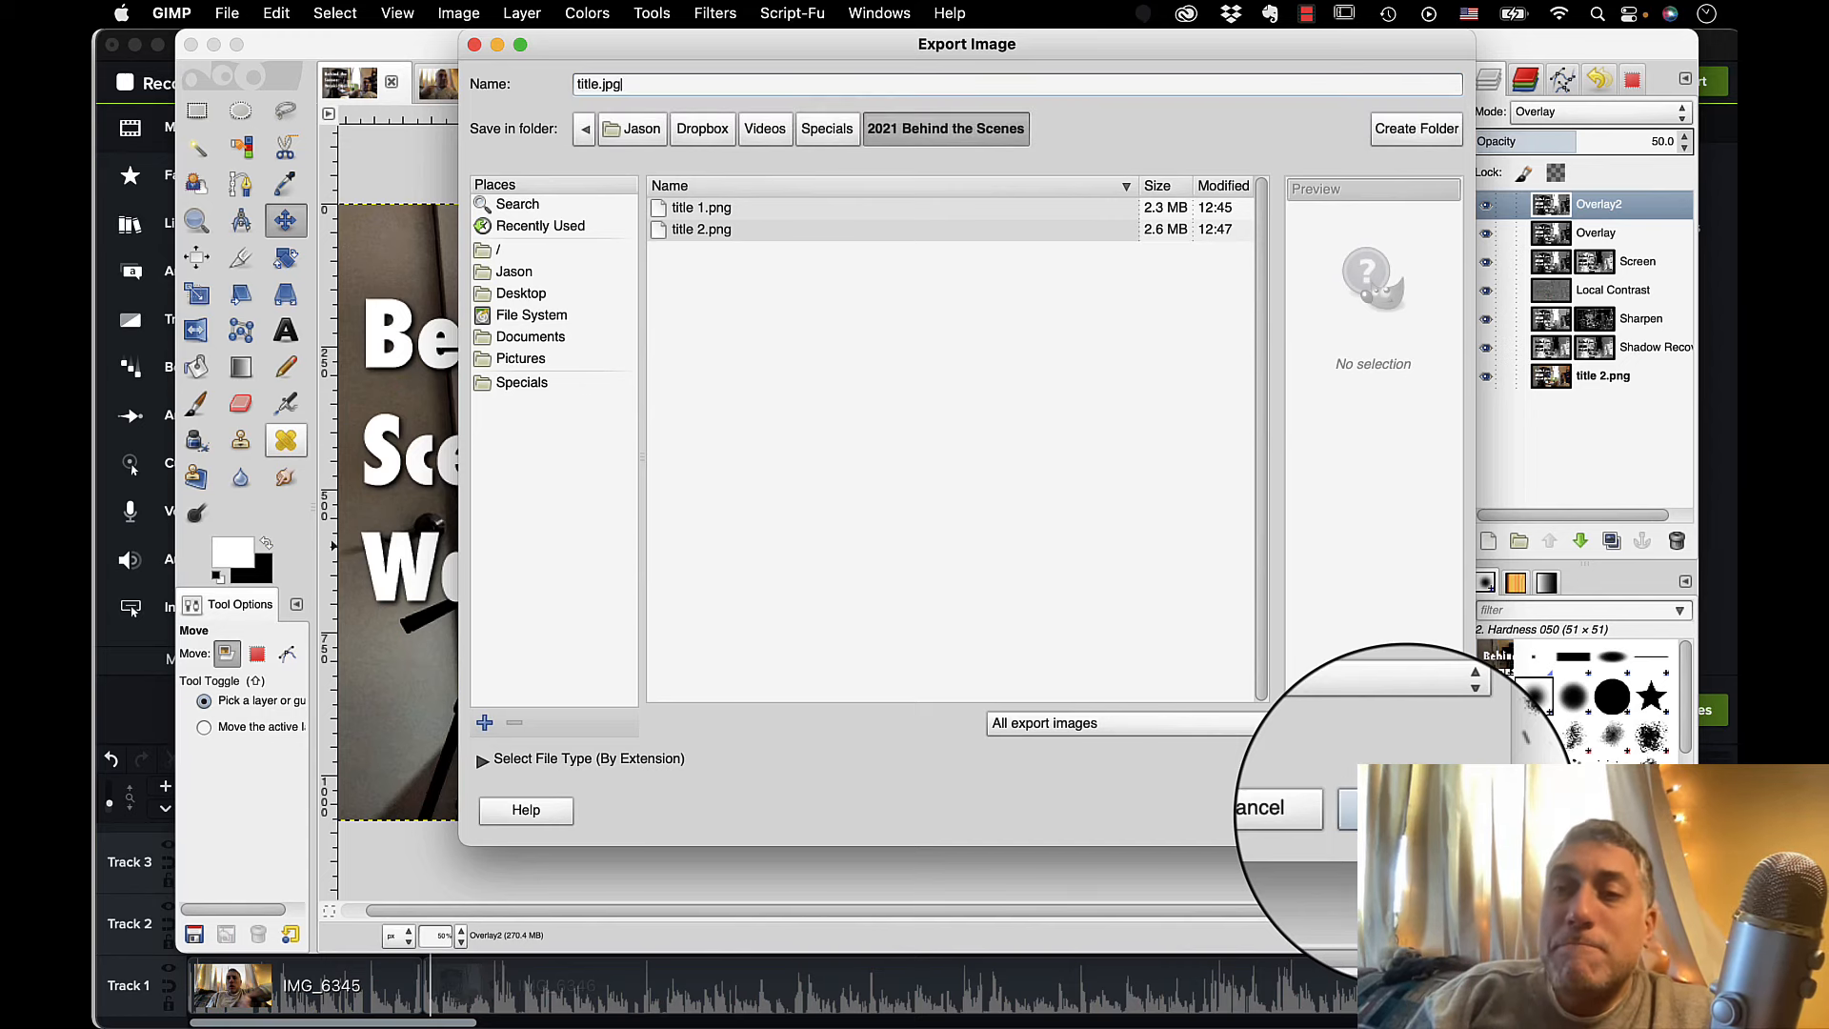
pyautogui.click(1398, 812)
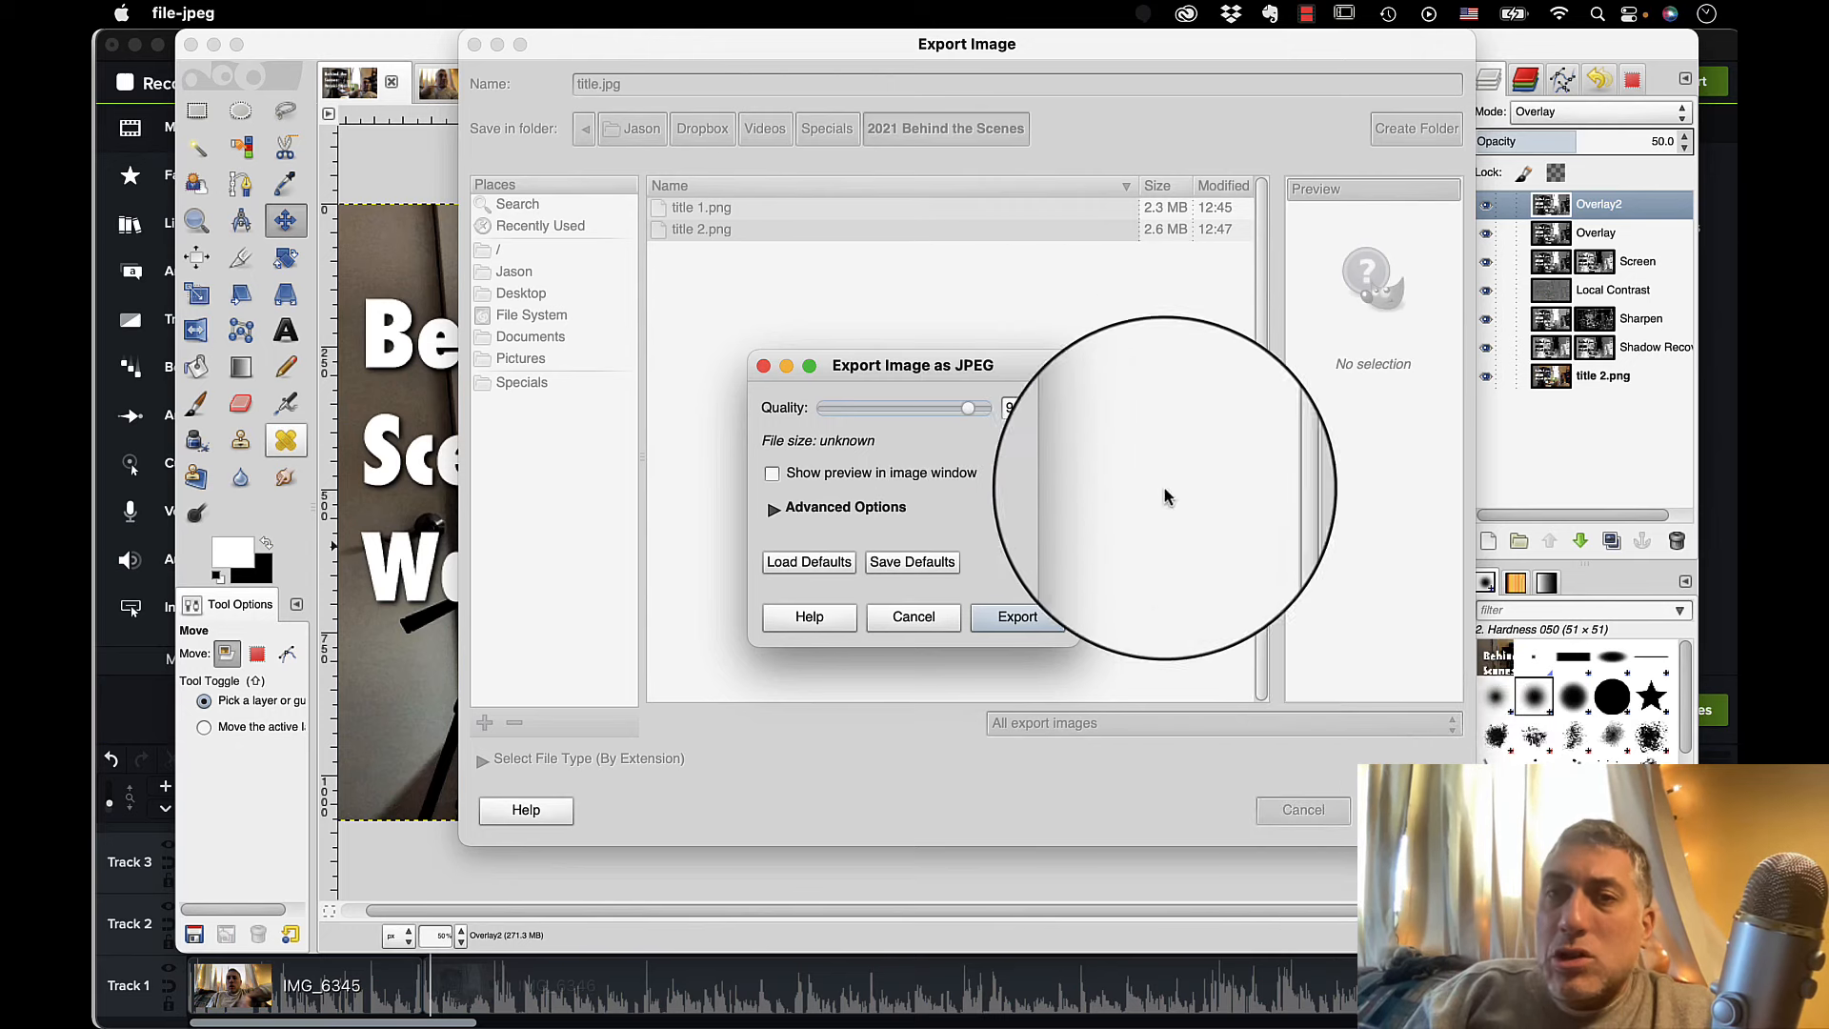
pyautogui.click(1035, 620)
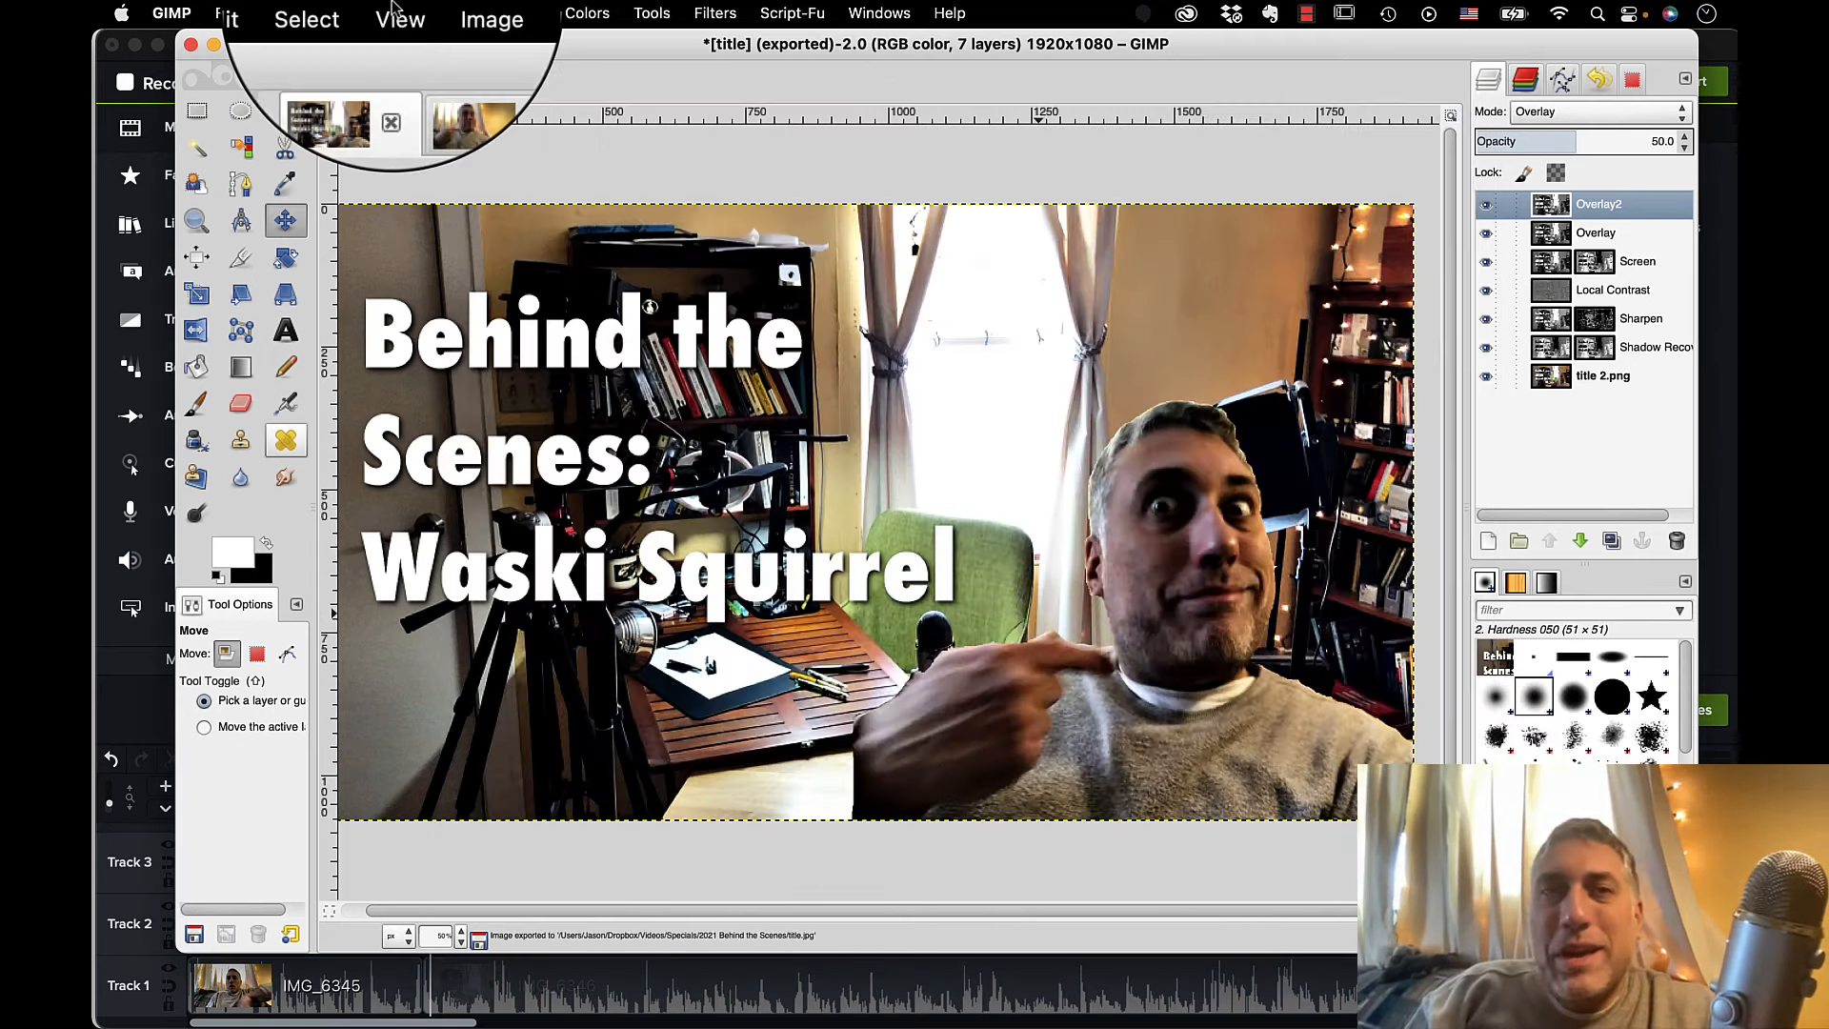
# Quit GIMP and discard the unsaved changes to both open images.
pyautogui.click(192, 15)
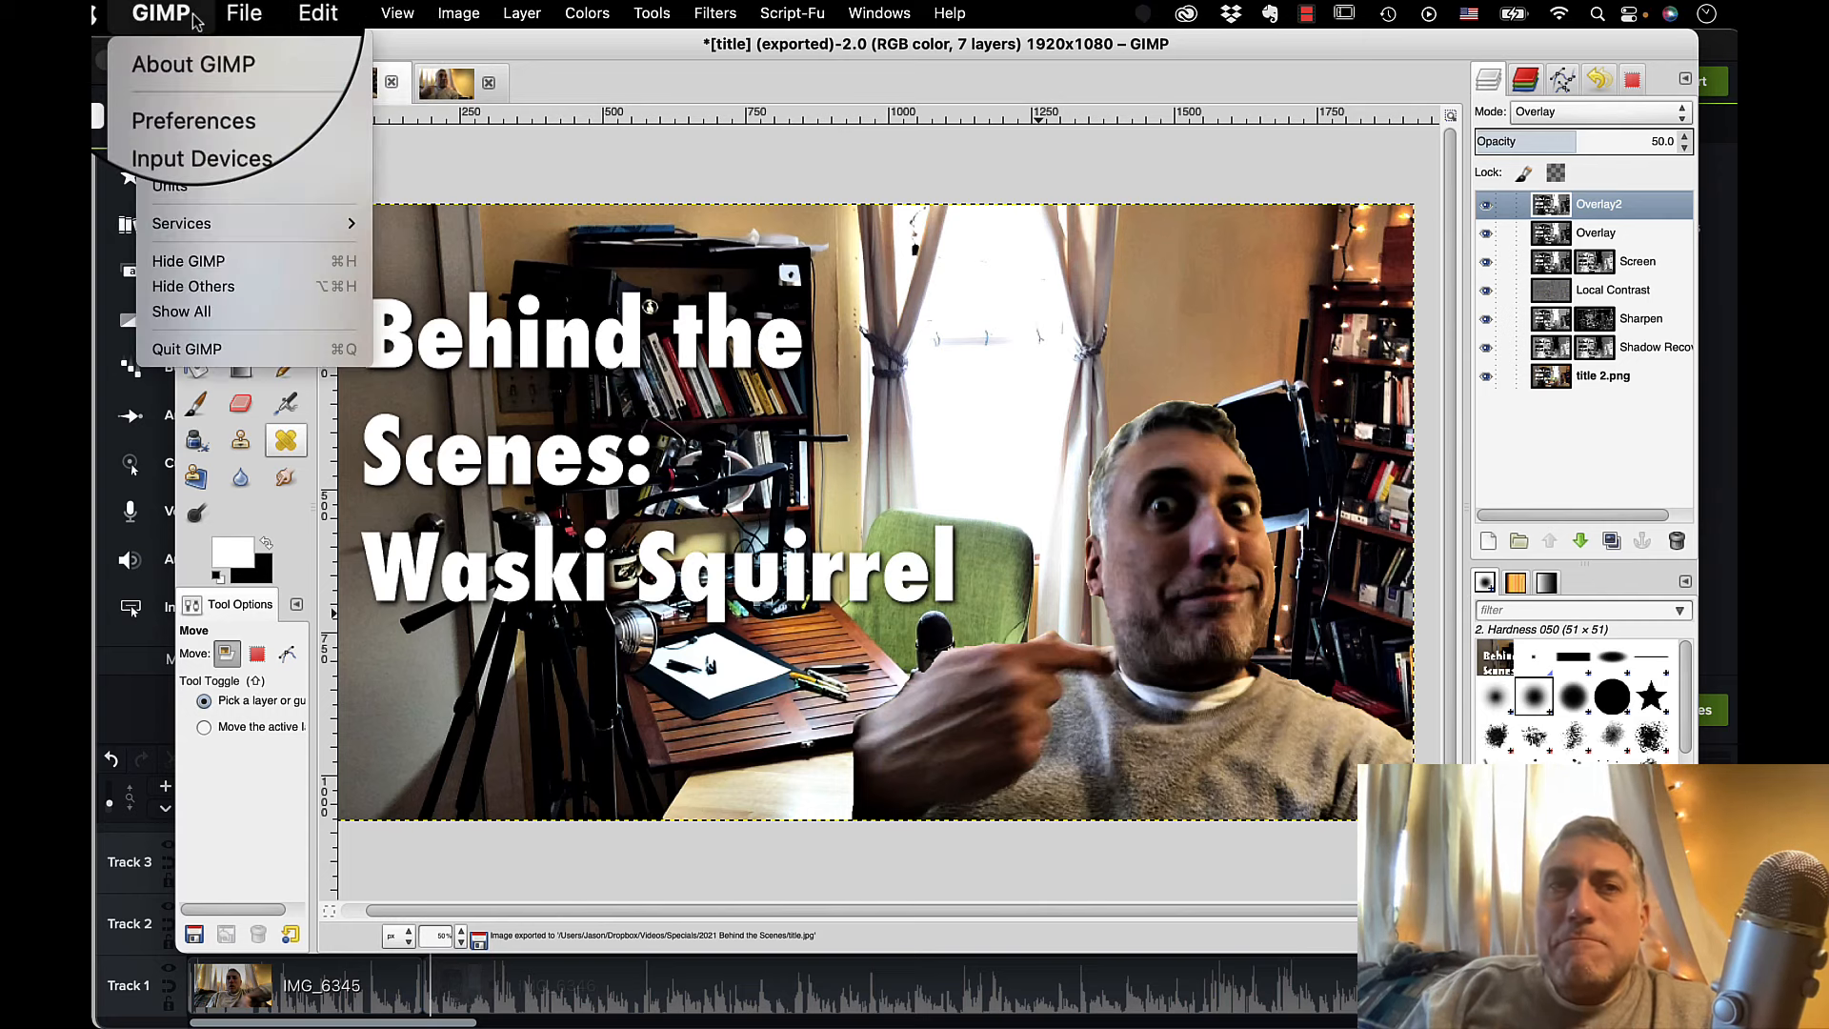
pyautogui.click(241, 353)
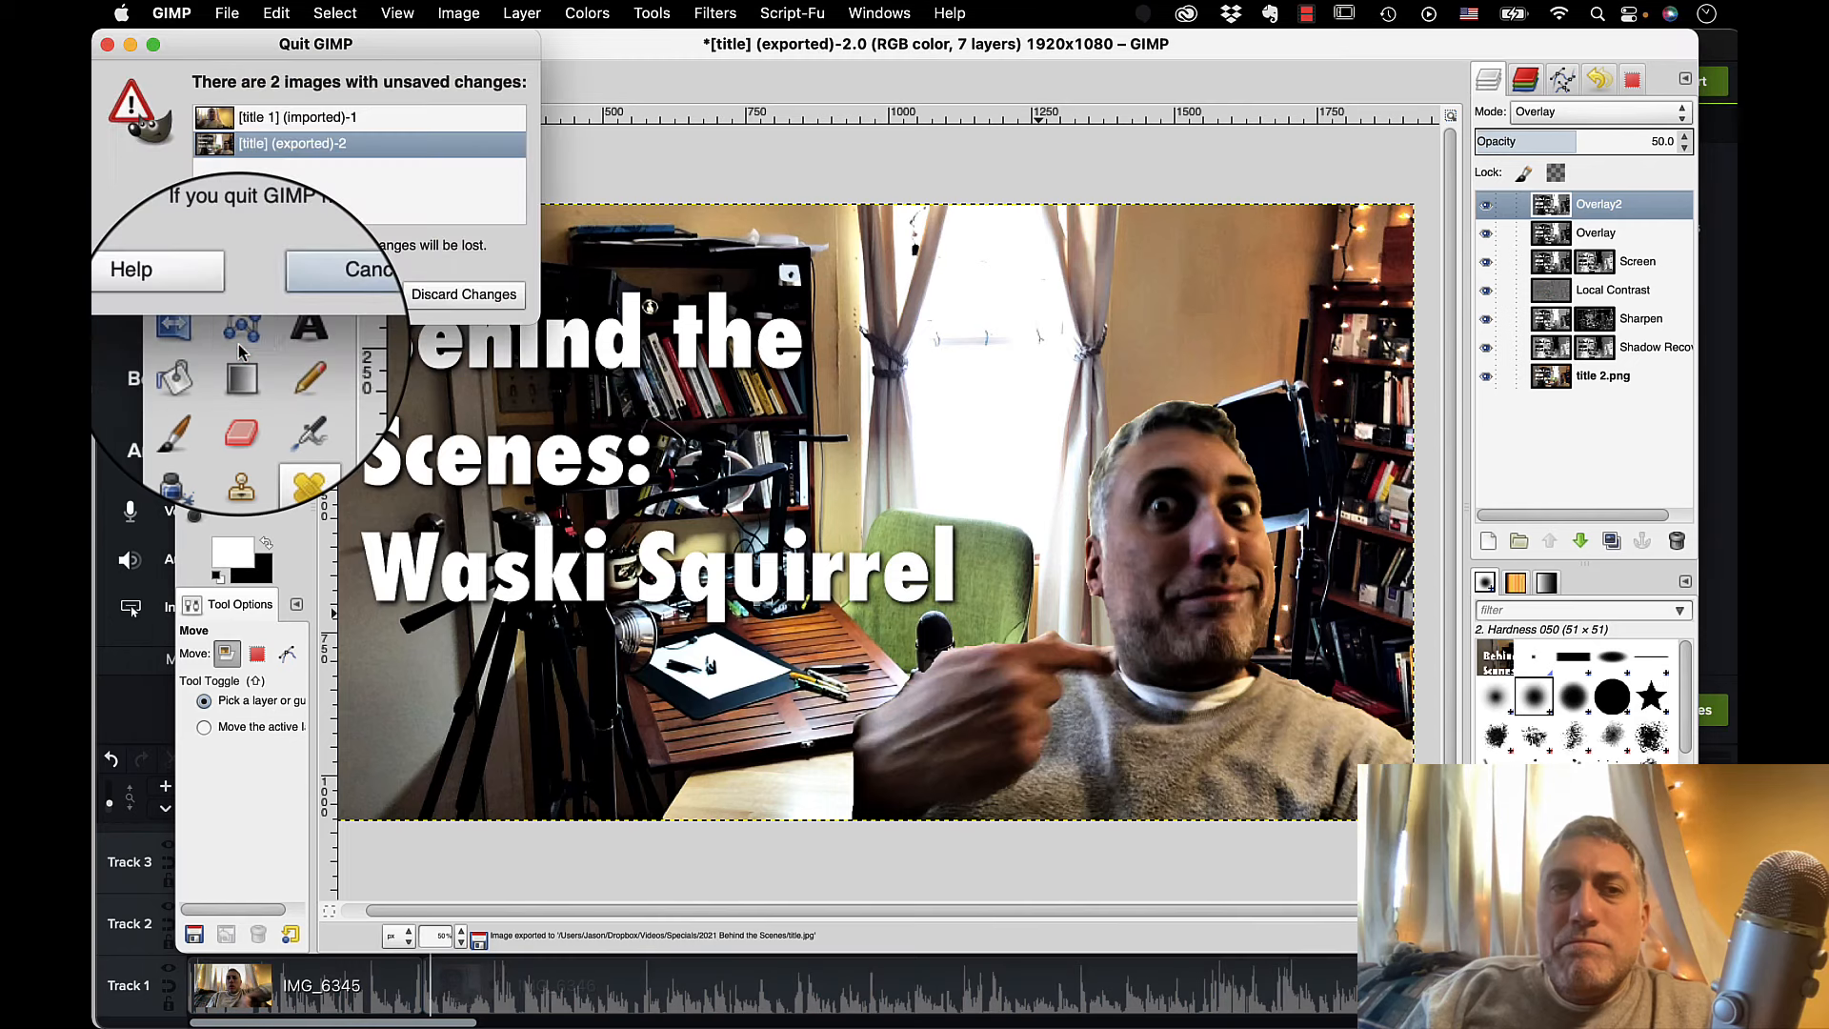
pyautogui.click(435, 290)
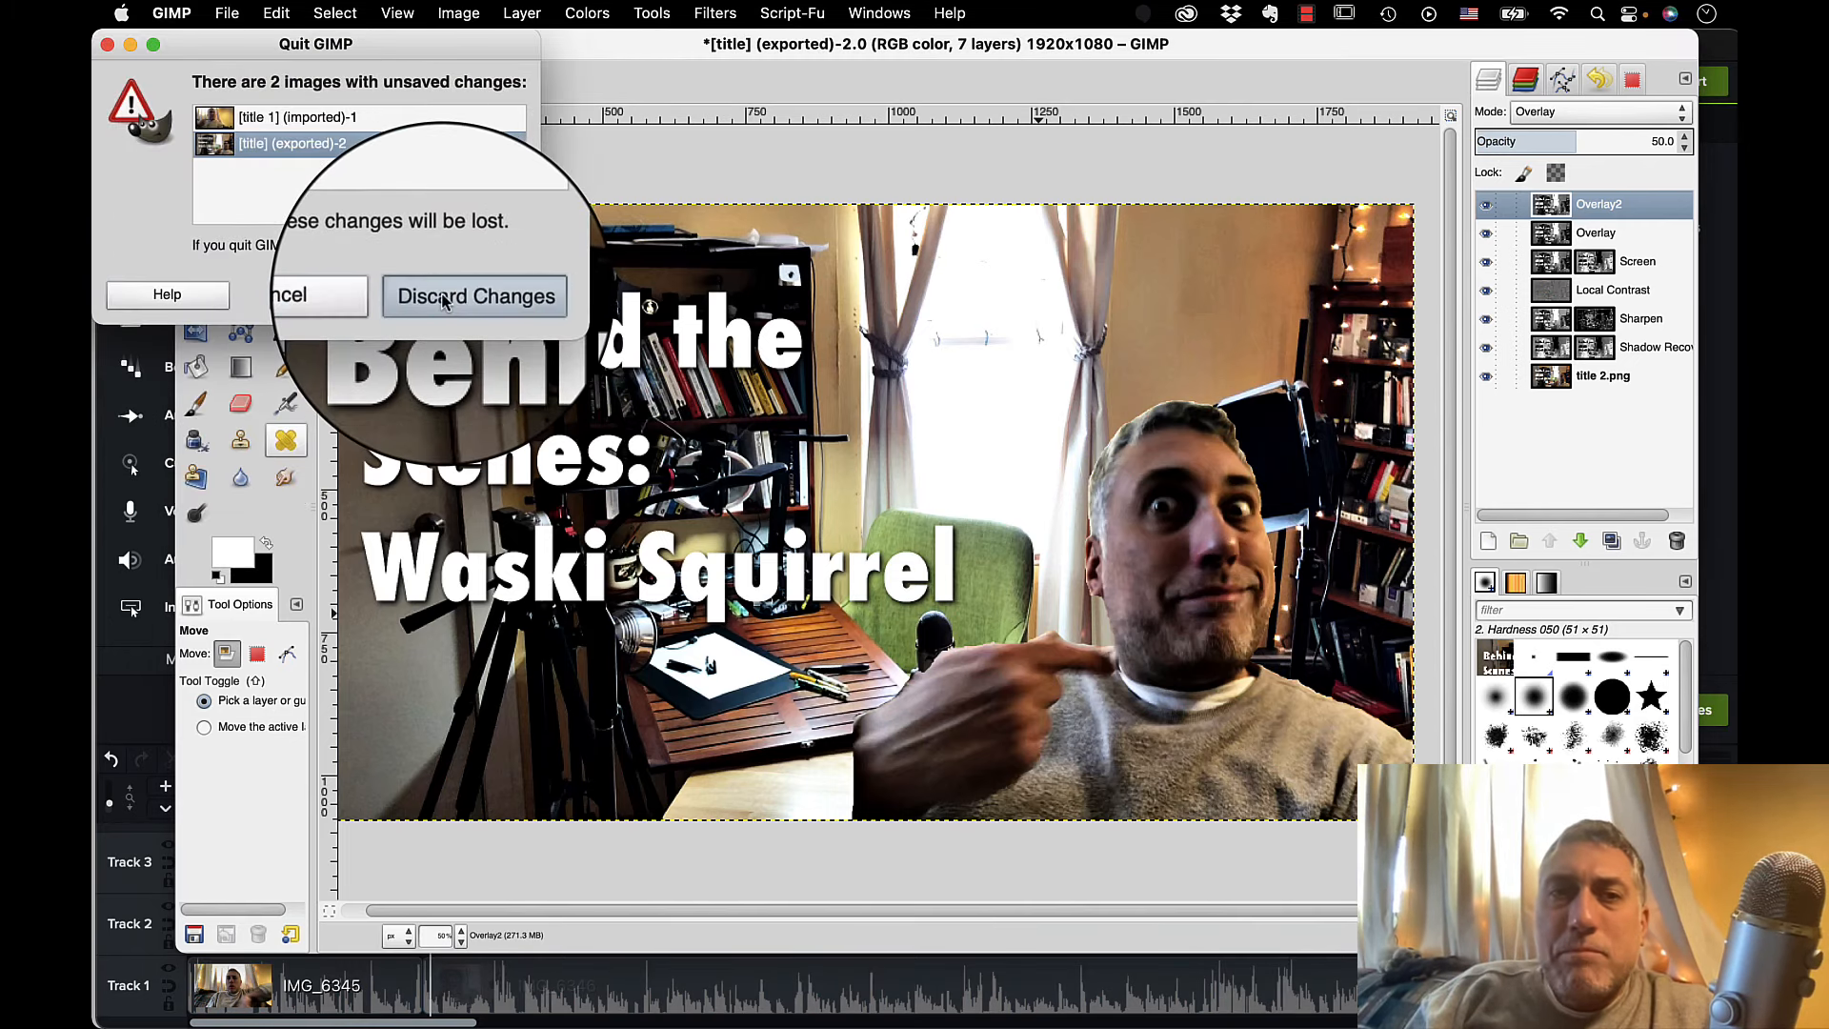